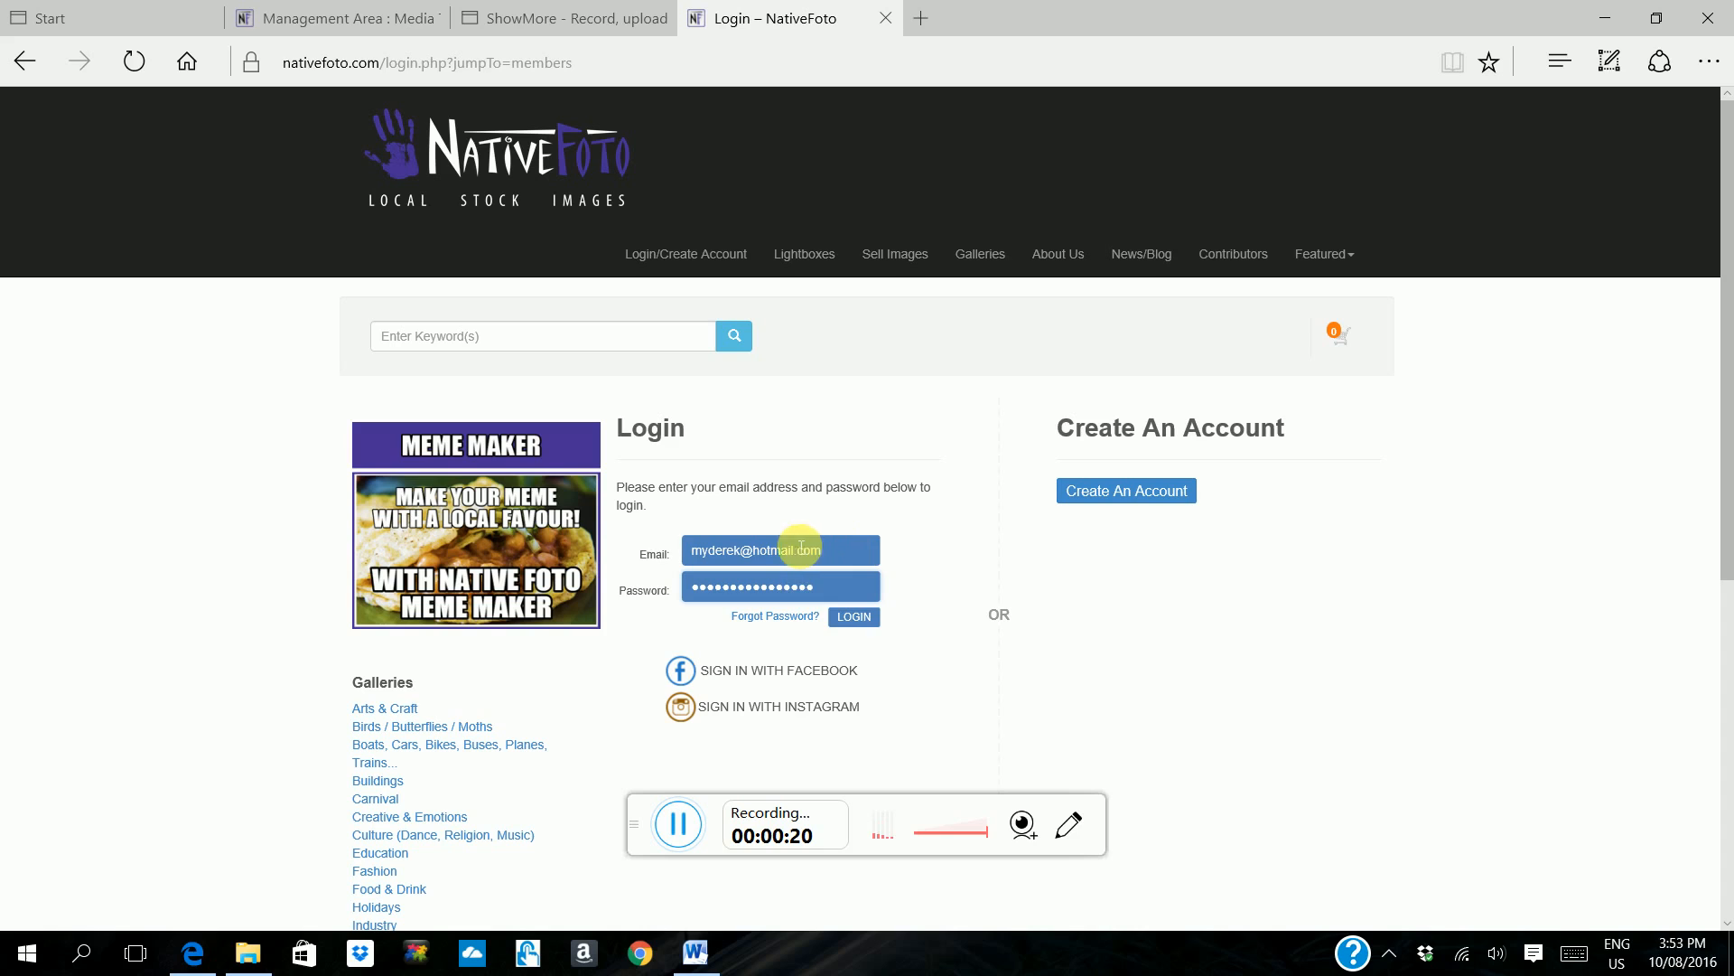
Log in to the contributor account and open the uploader for adding media from the computer
click(855, 618)
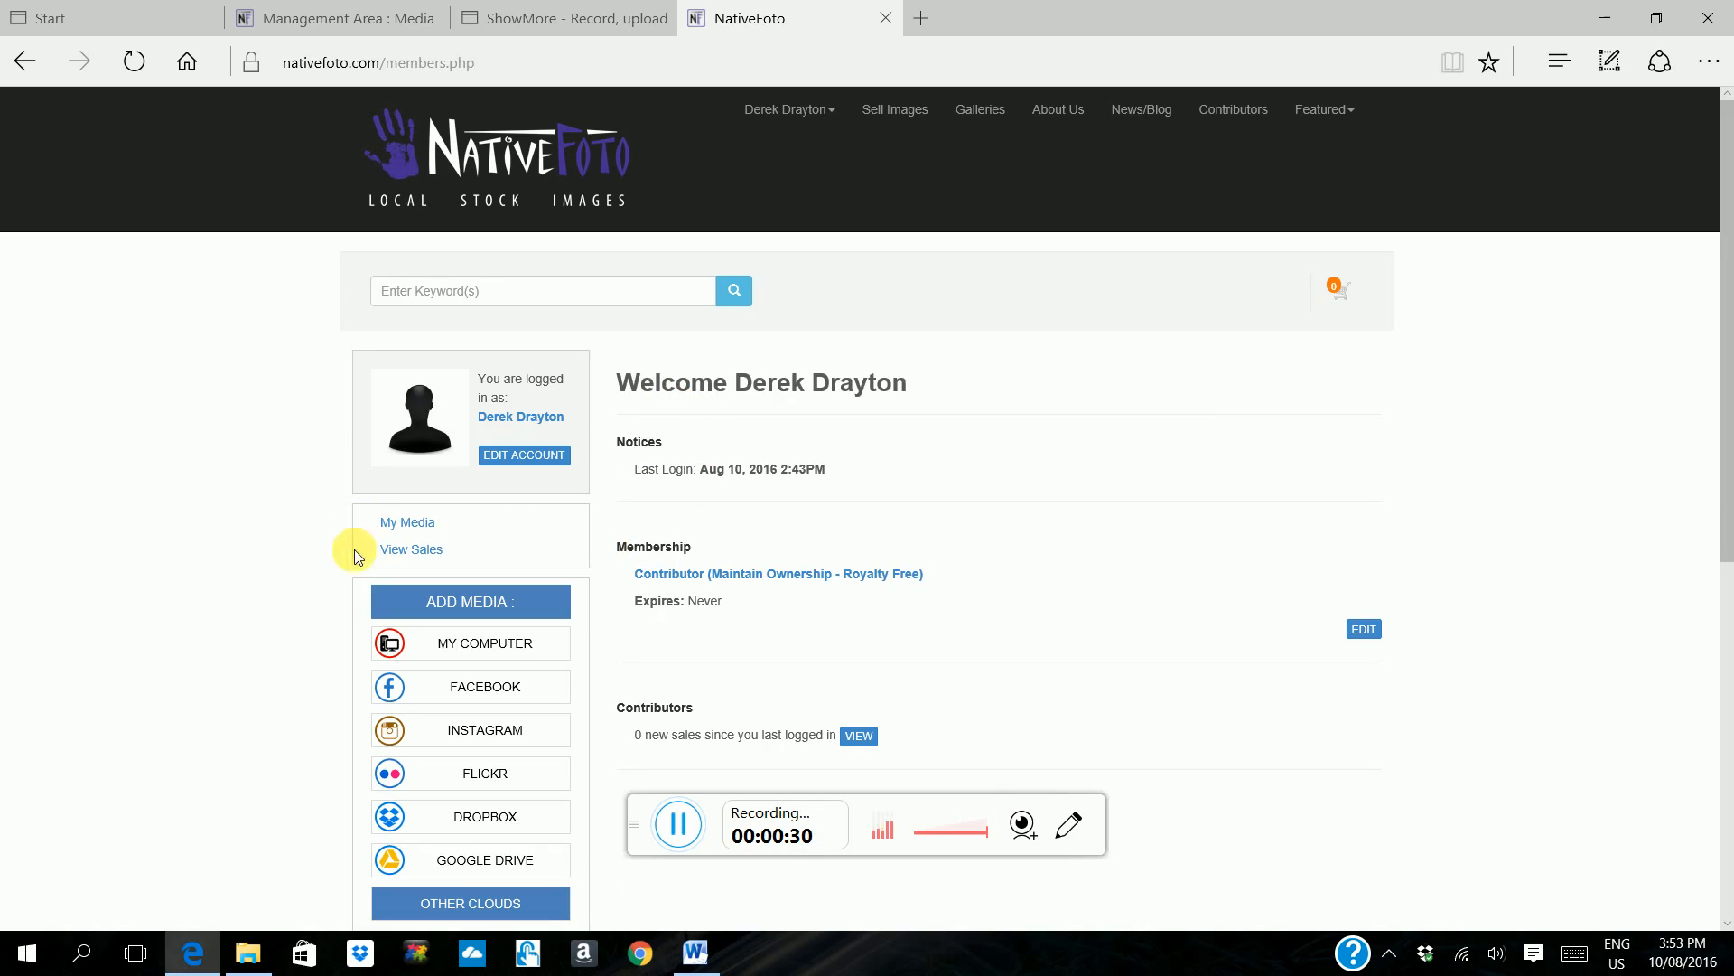
scroll(330, 646, down, 1)
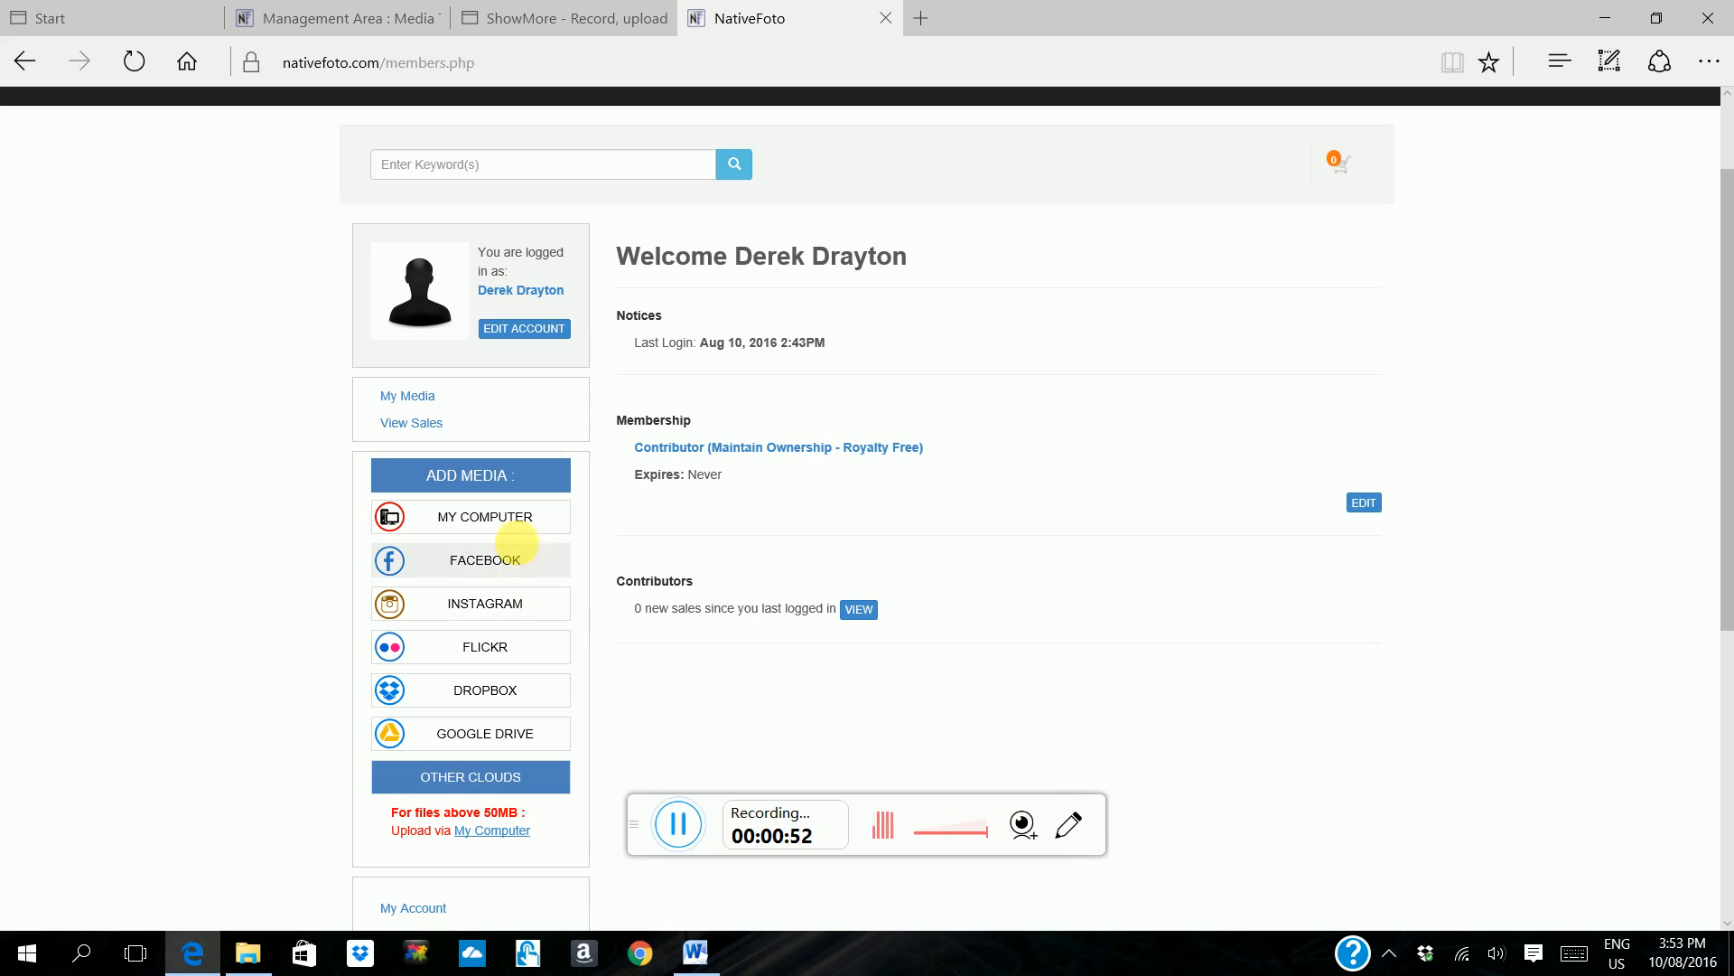
click(511, 521)
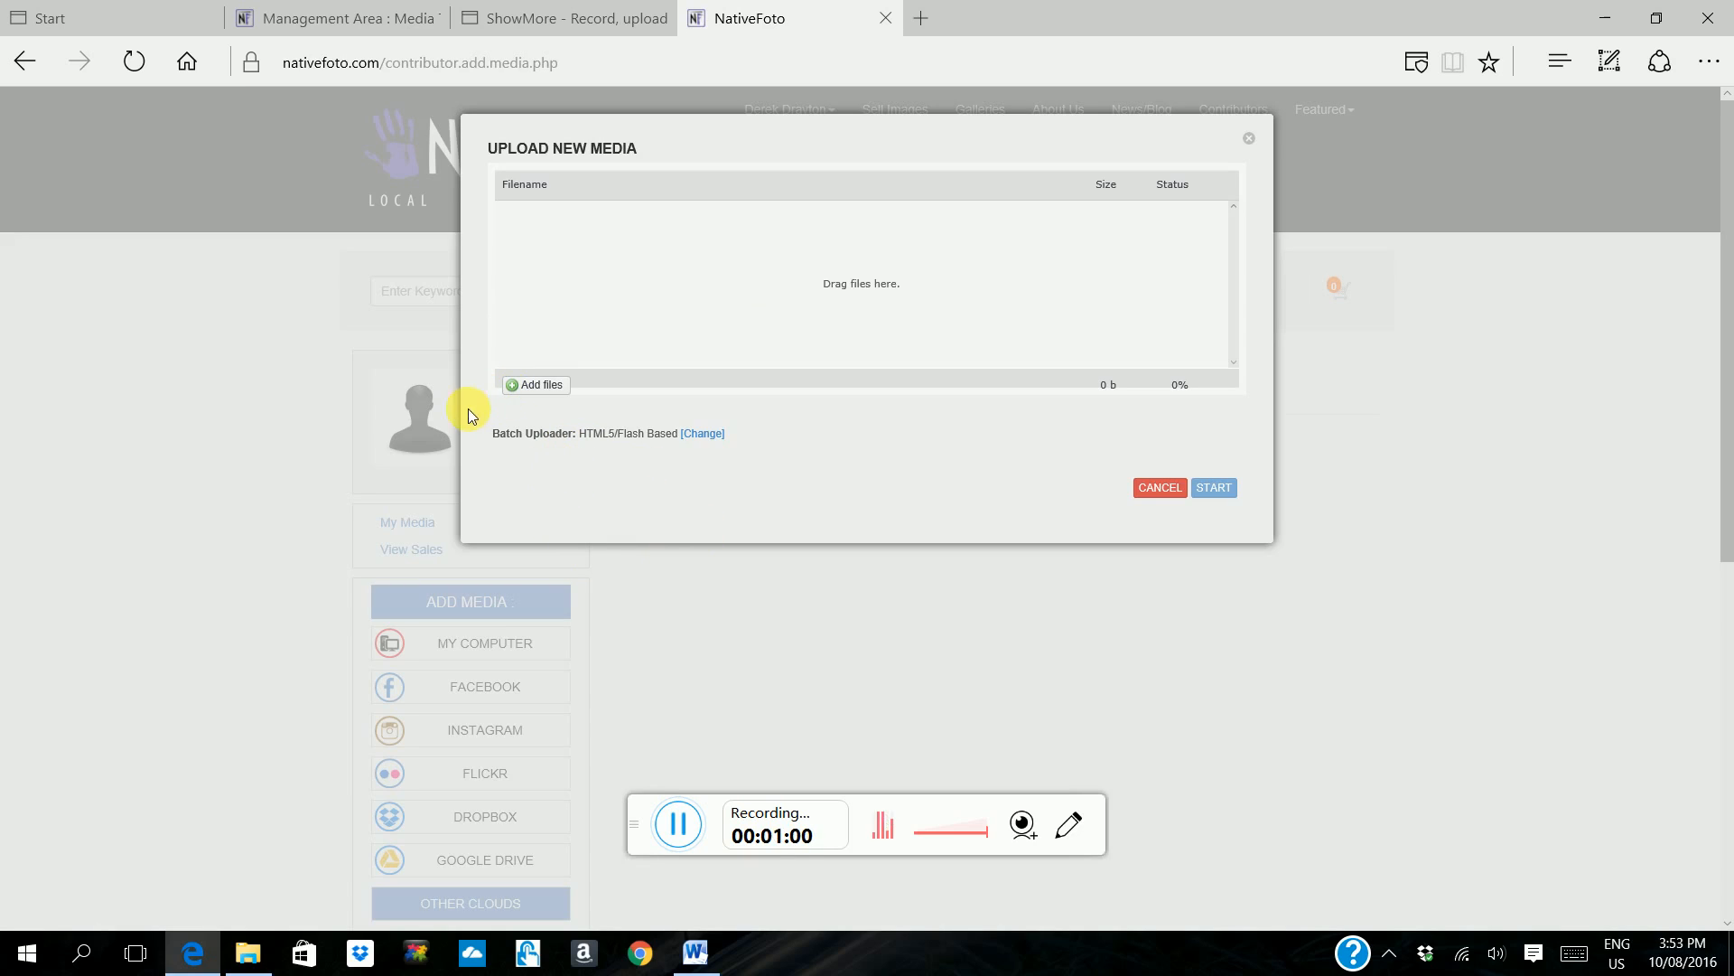
Add the image PHOLORIE 1 from the NATIVEFOTO folder to the upload list and start the upload
click(535, 412)
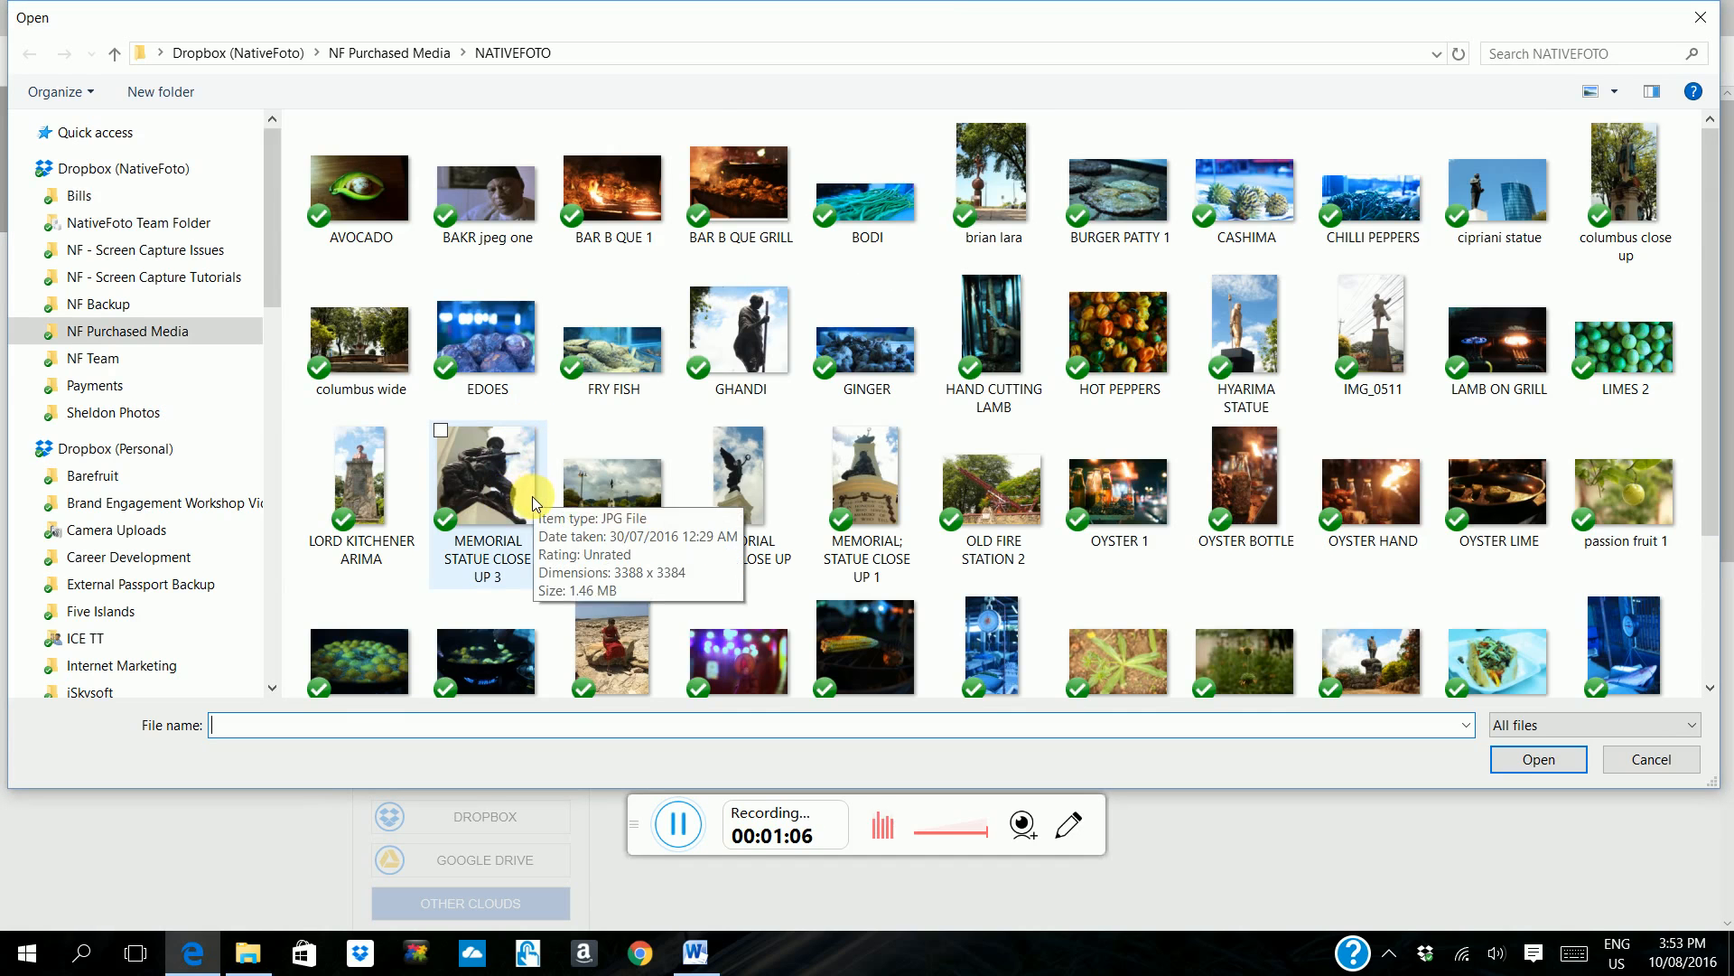
scroll(533, 502, down, 3)
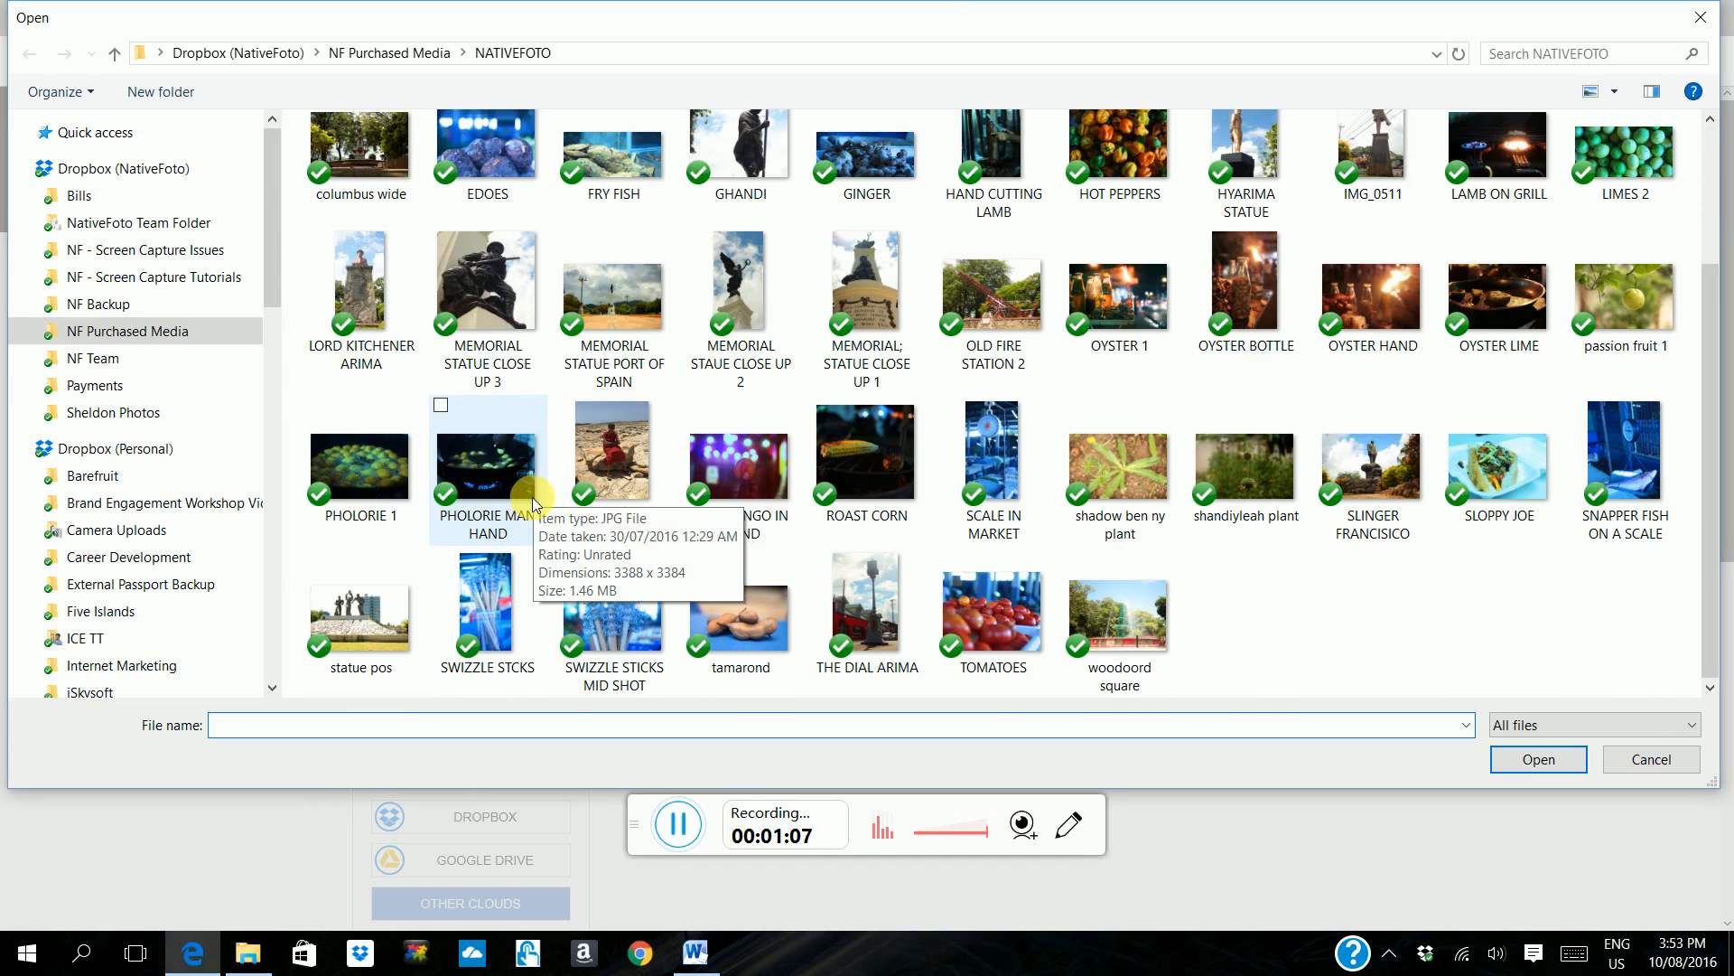
click(349, 464)
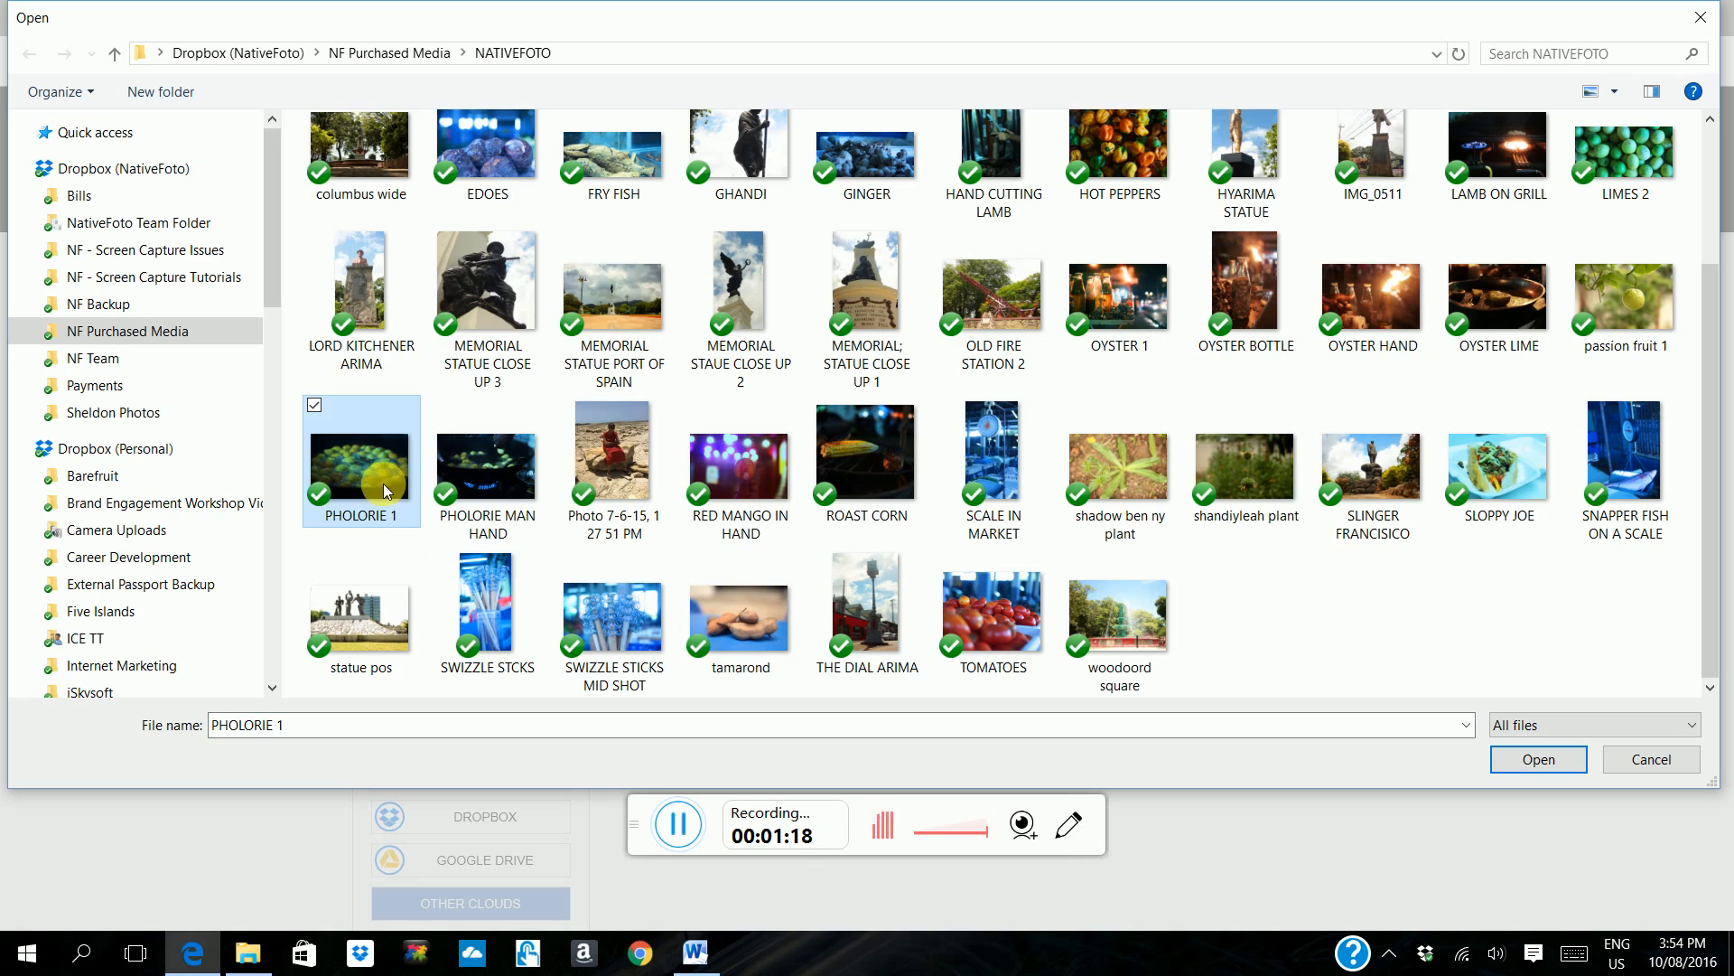
click(1538, 757)
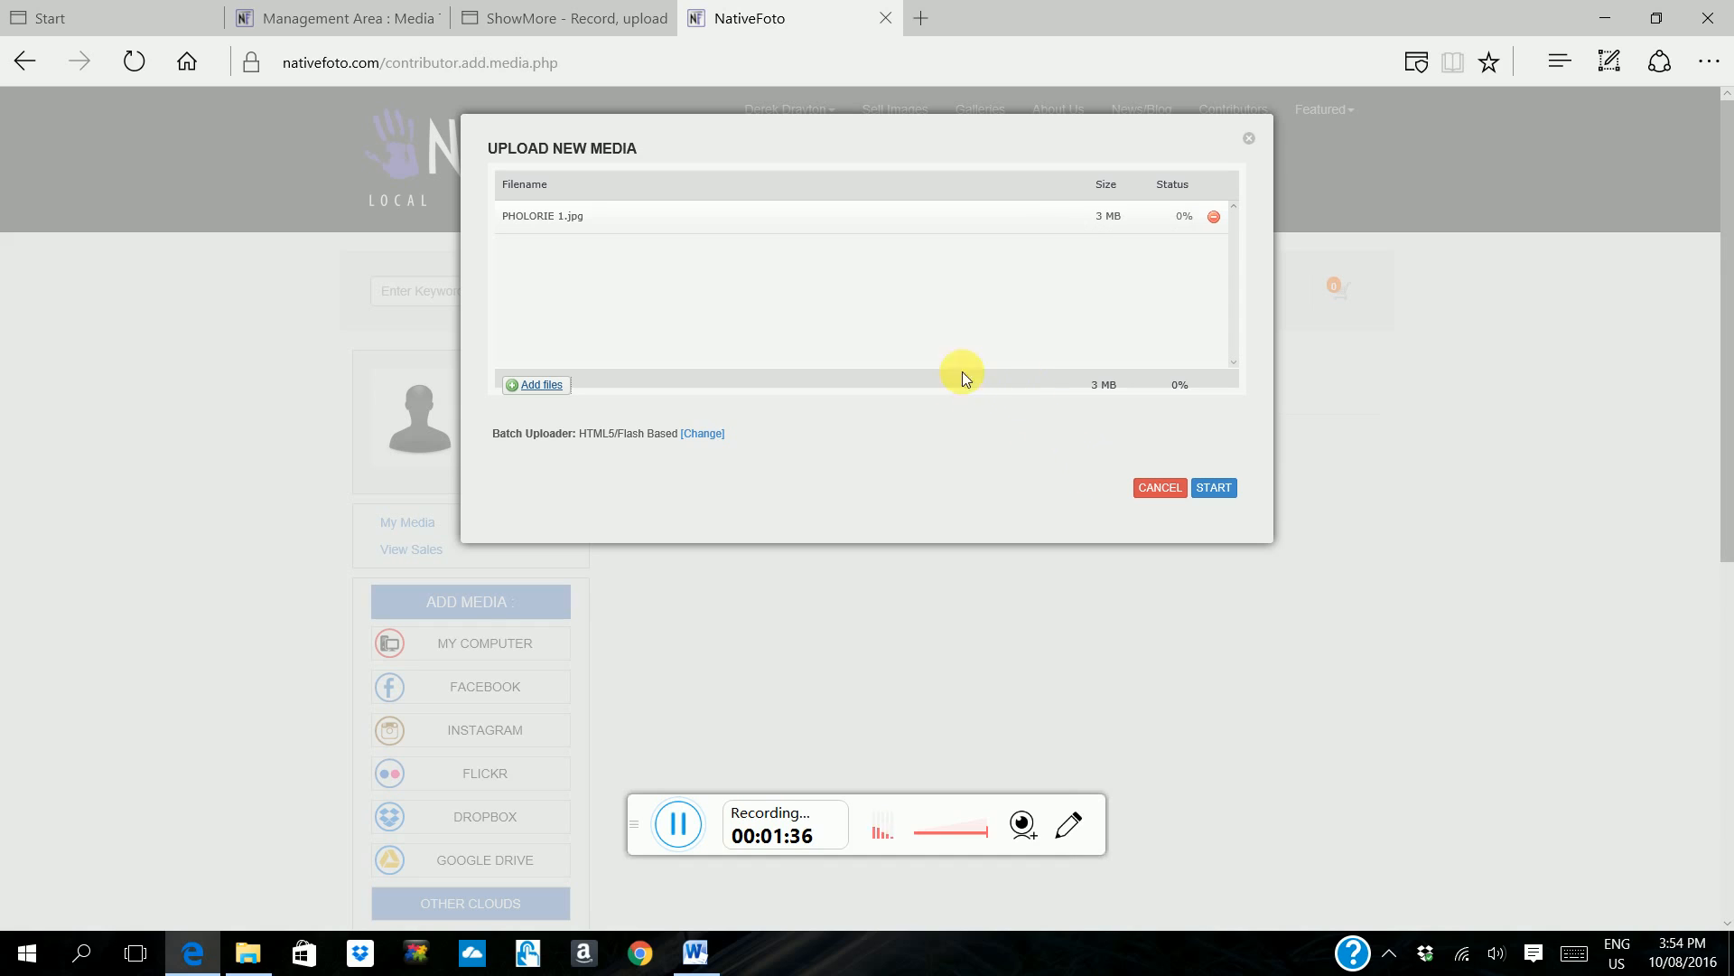
click(1234, 492)
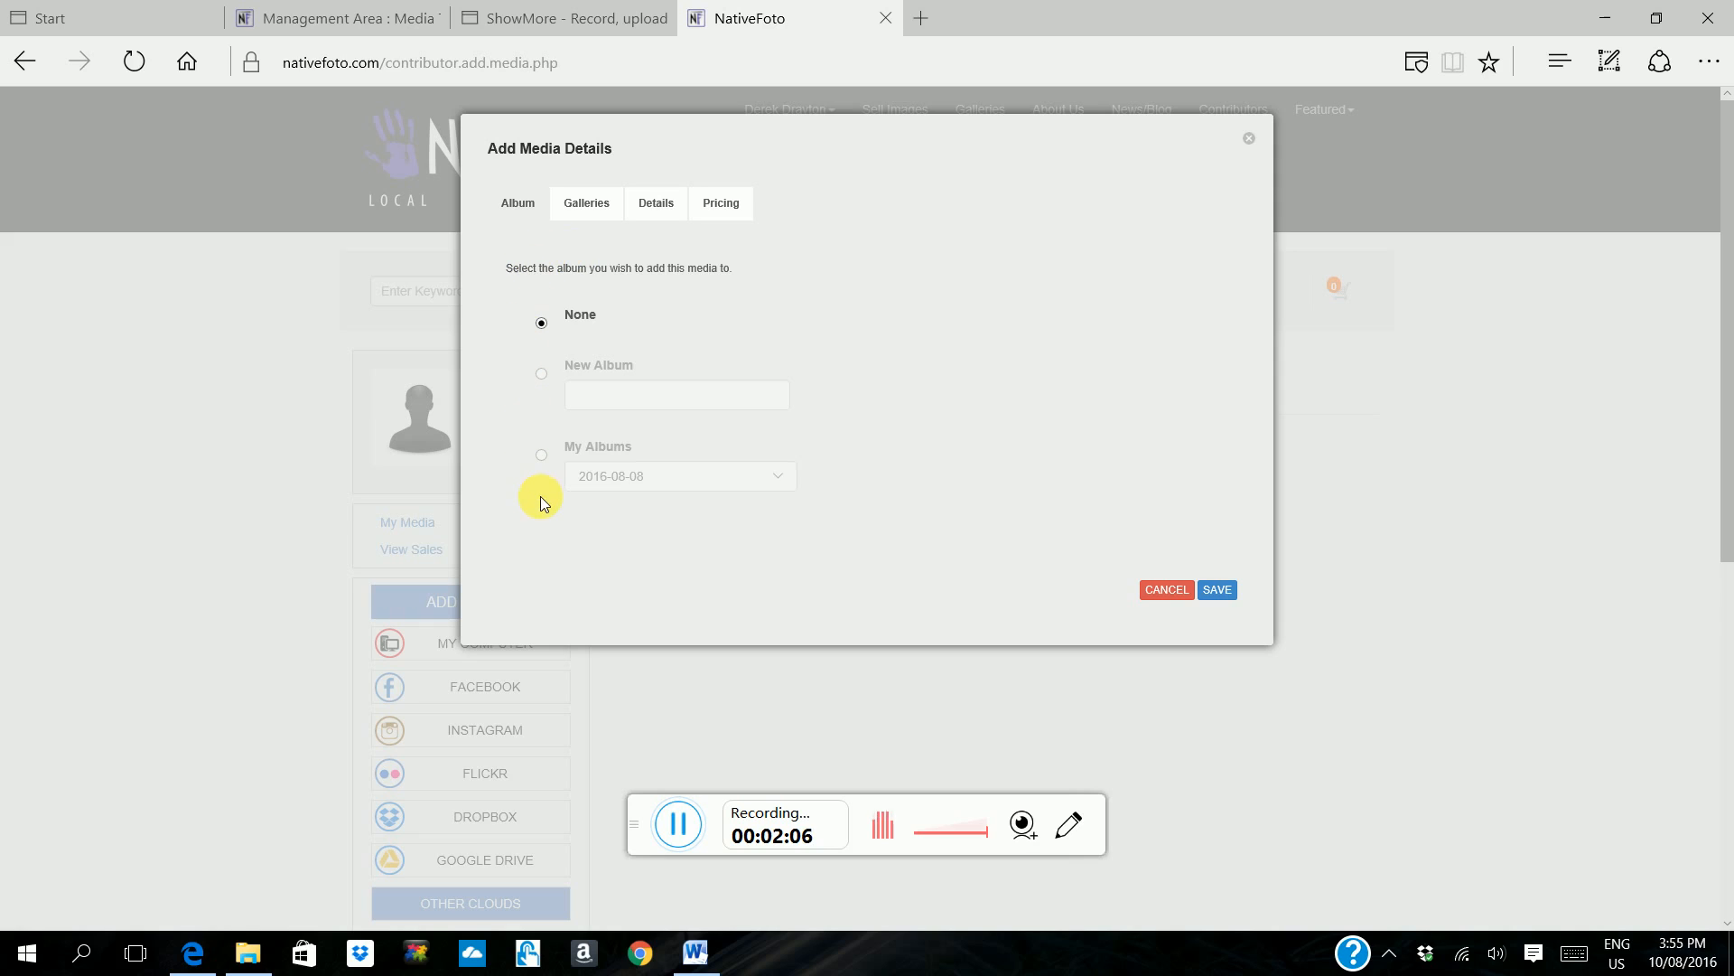
Choose the New Album option for the media and assign it only to the Food & Drink gallery
click(542, 374)
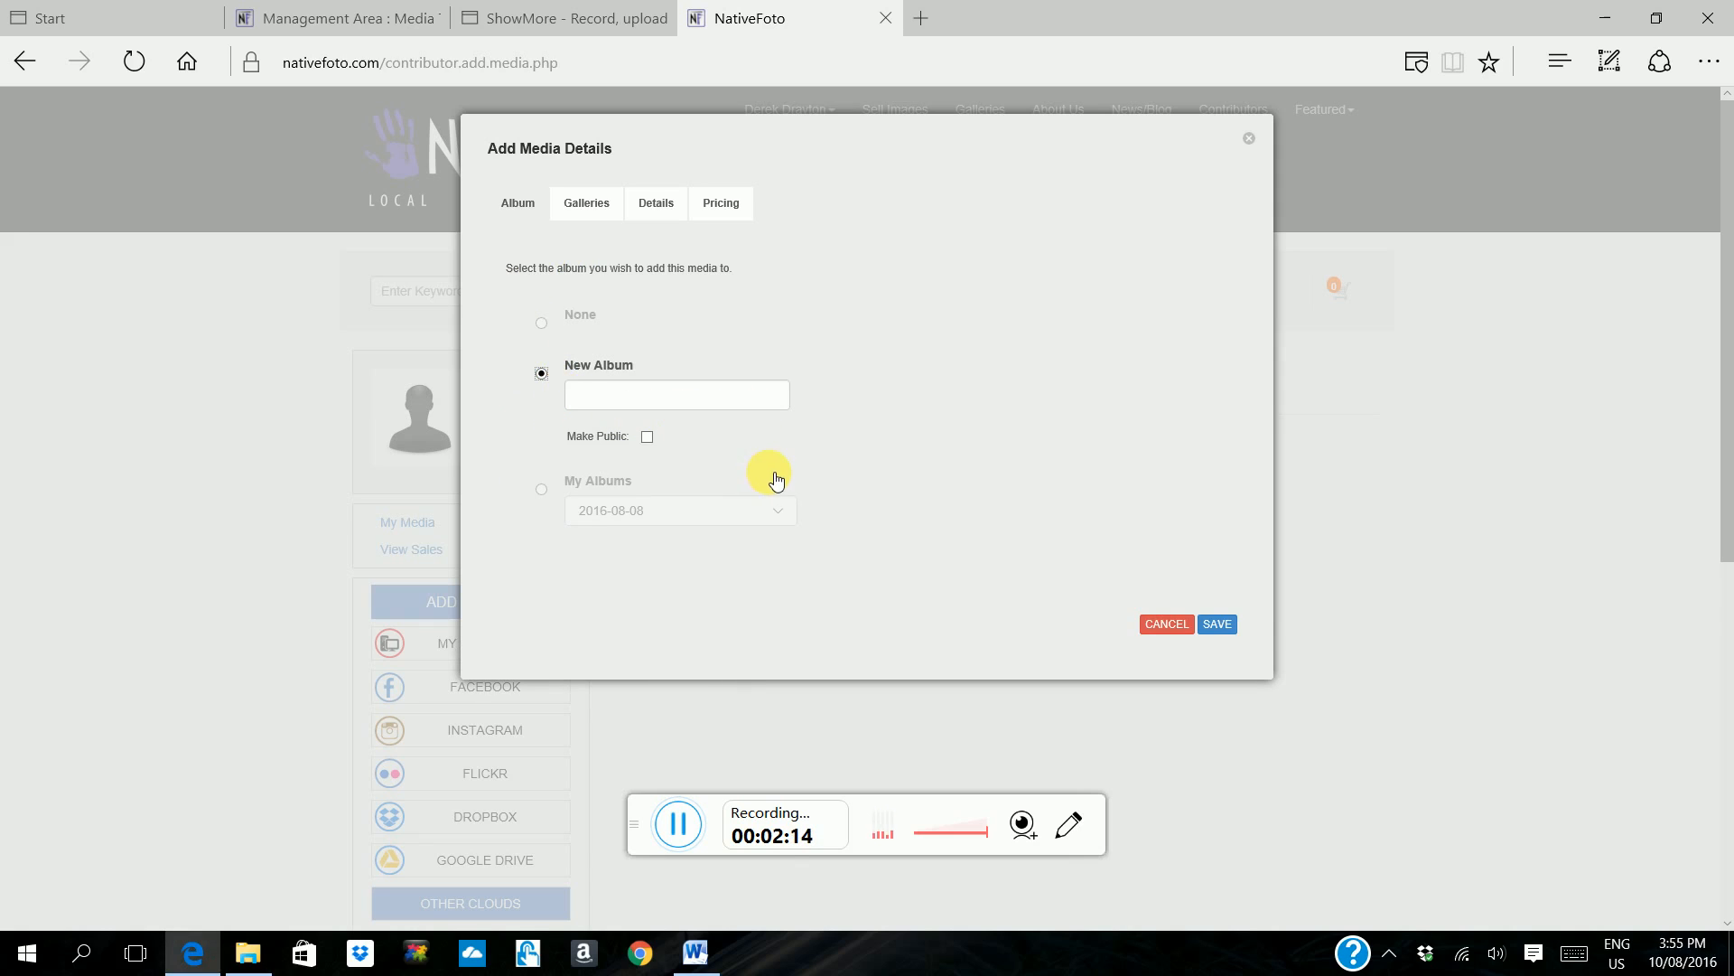
click(597, 209)
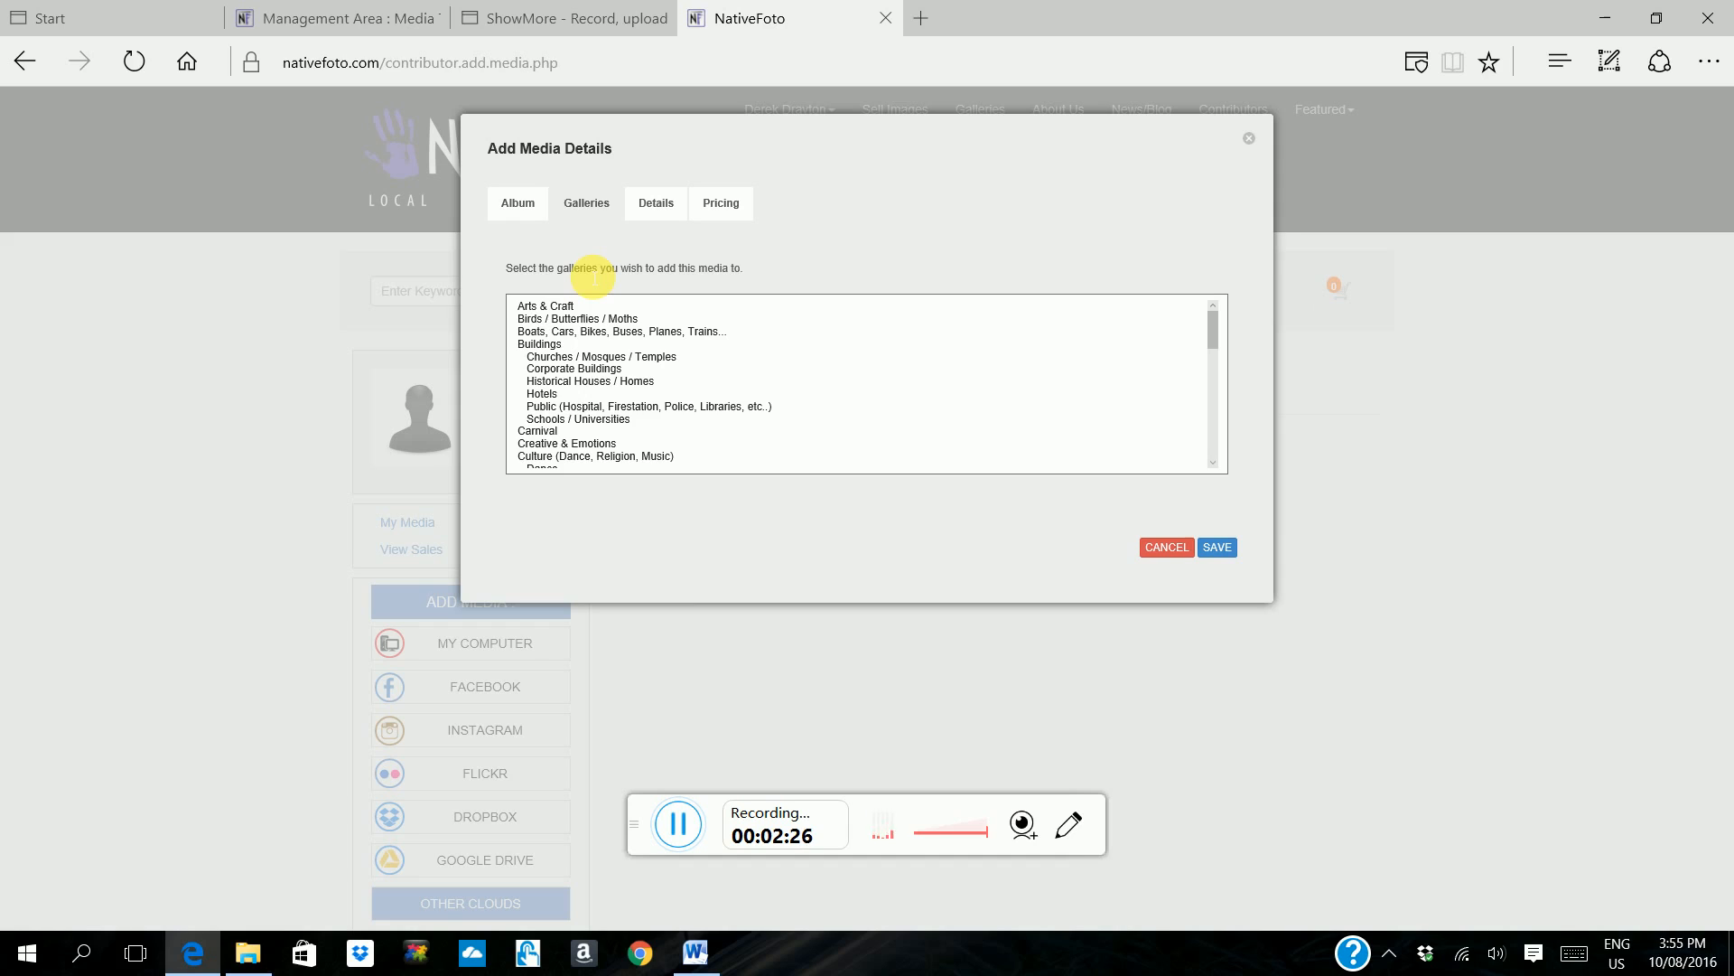
click(569, 307)
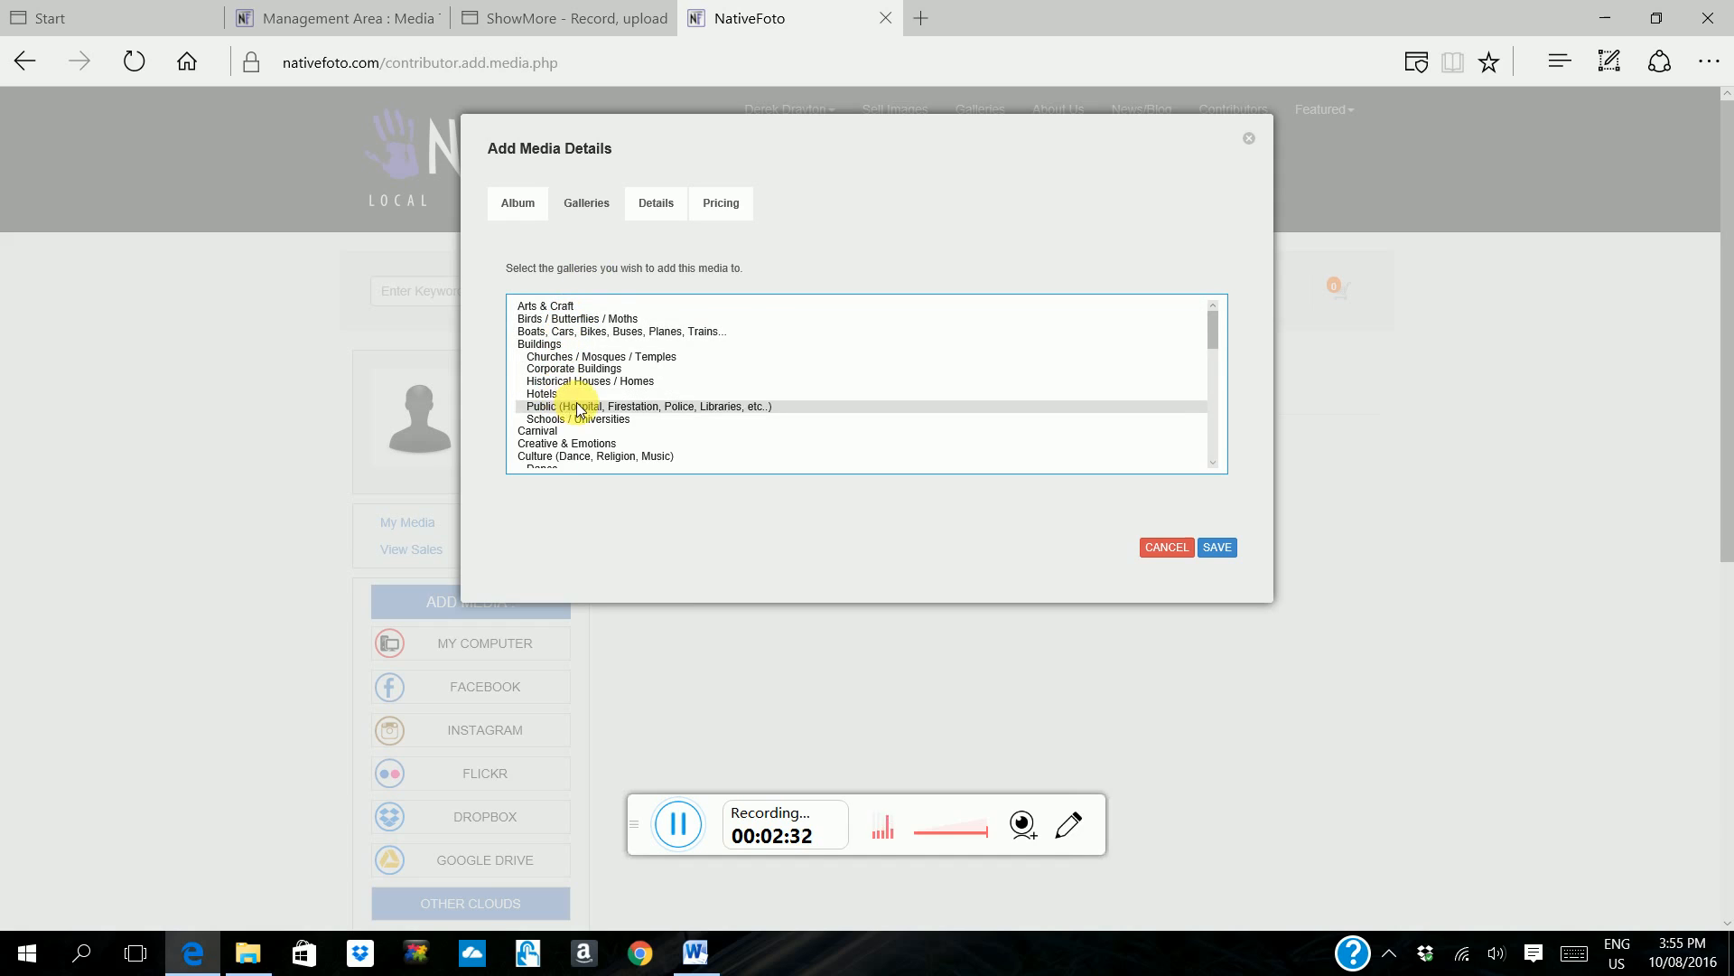
scroll(570, 403, down, 2)
scroll(578, 402, down, 1)
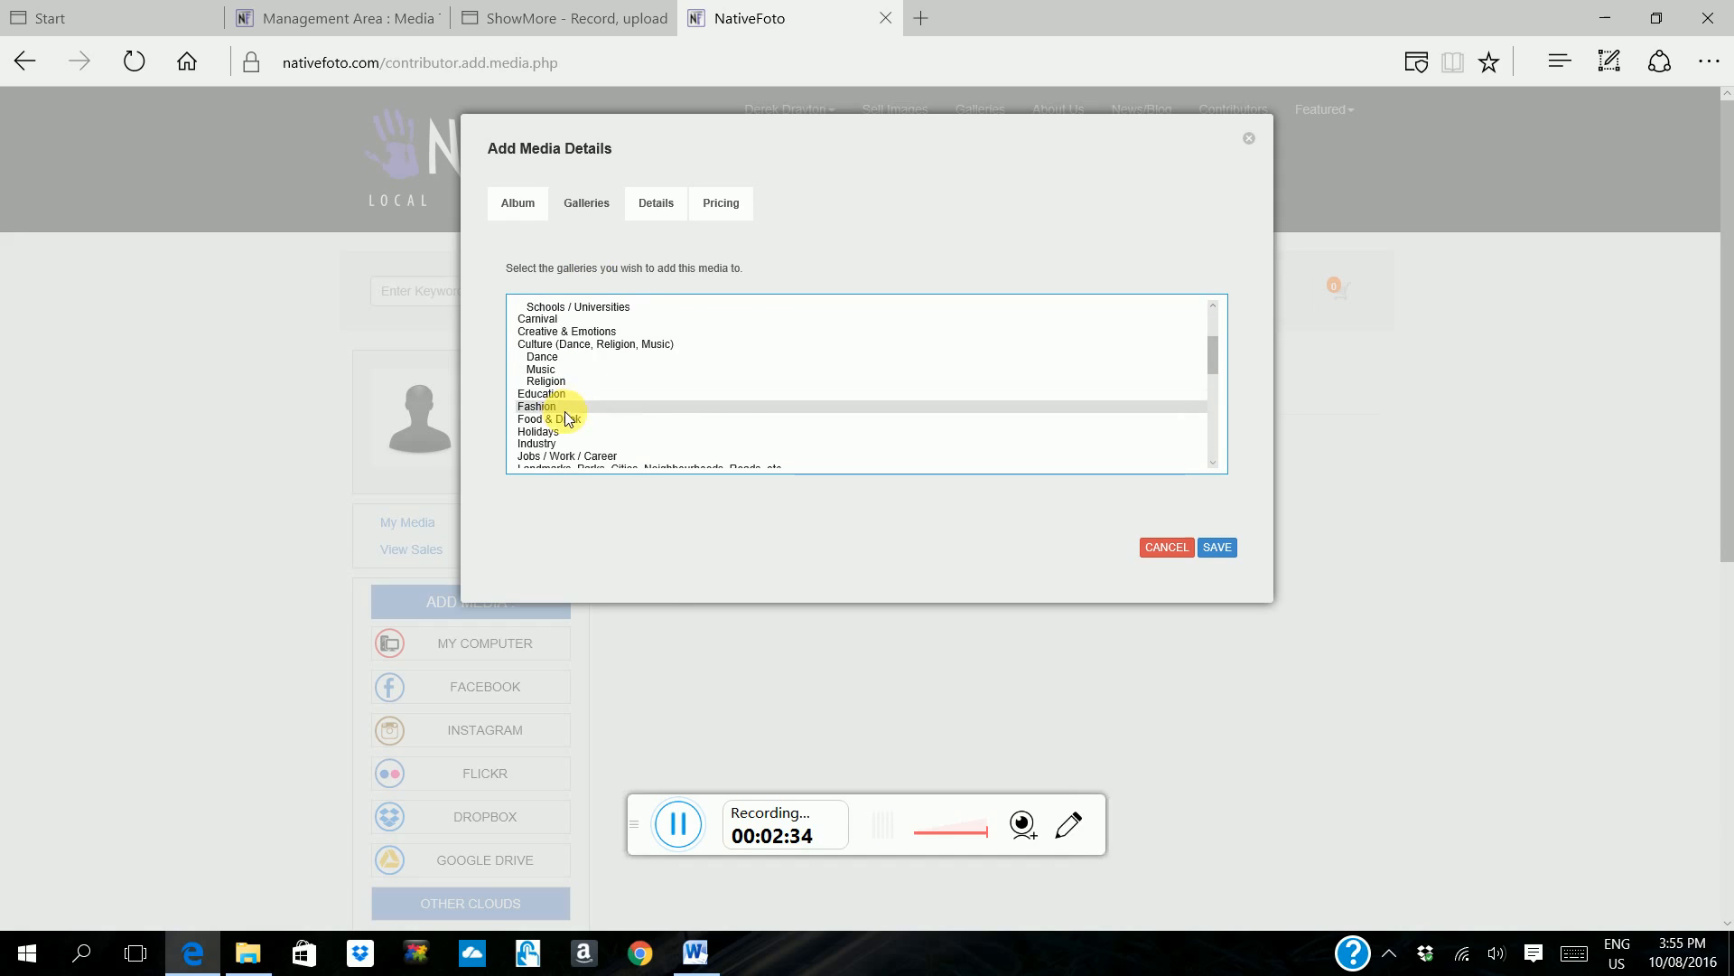
click(569, 420)
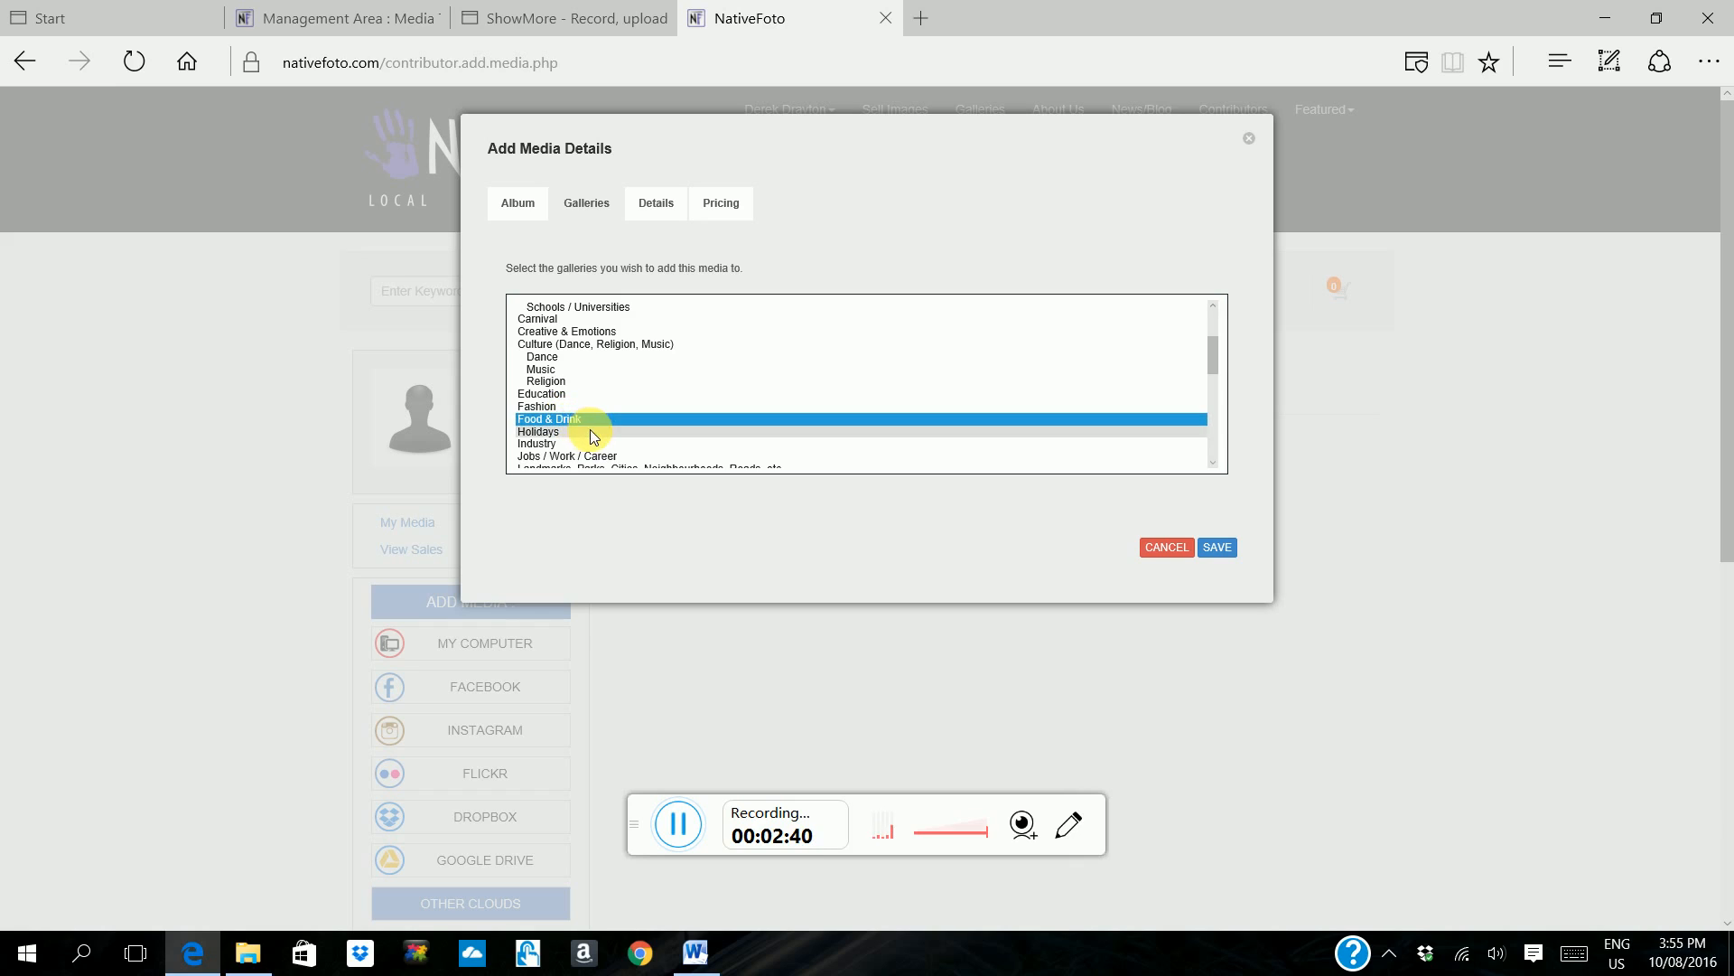
ctrl+click(552, 394)
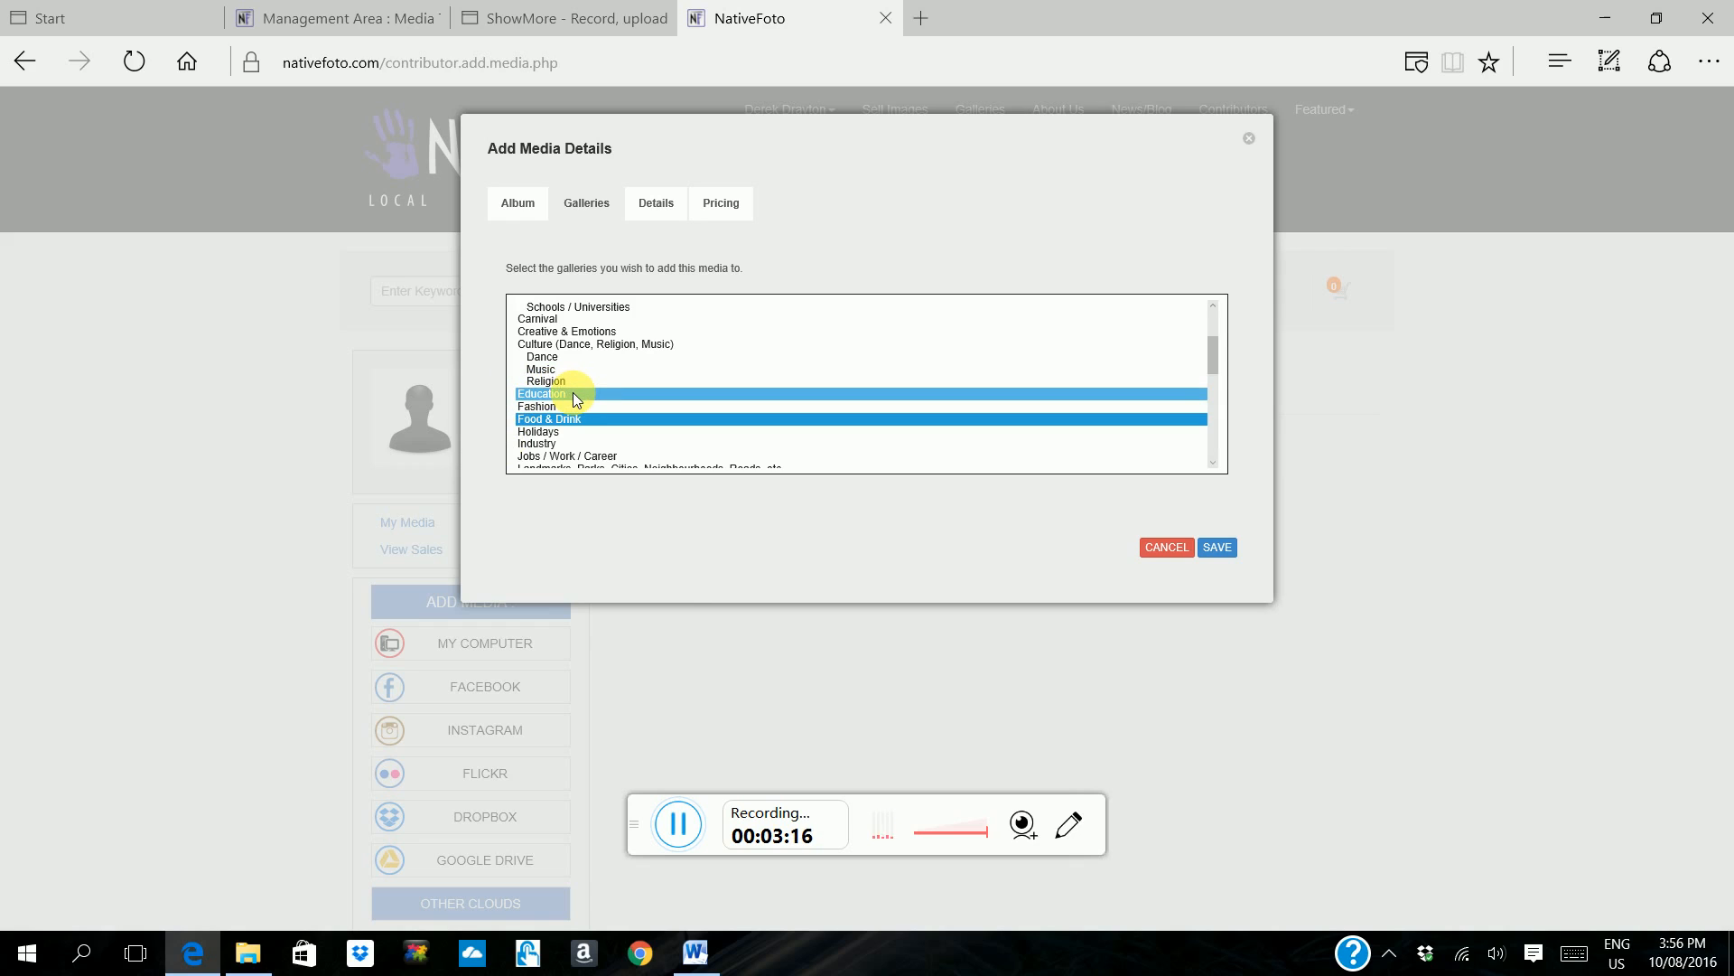
click(570, 420)
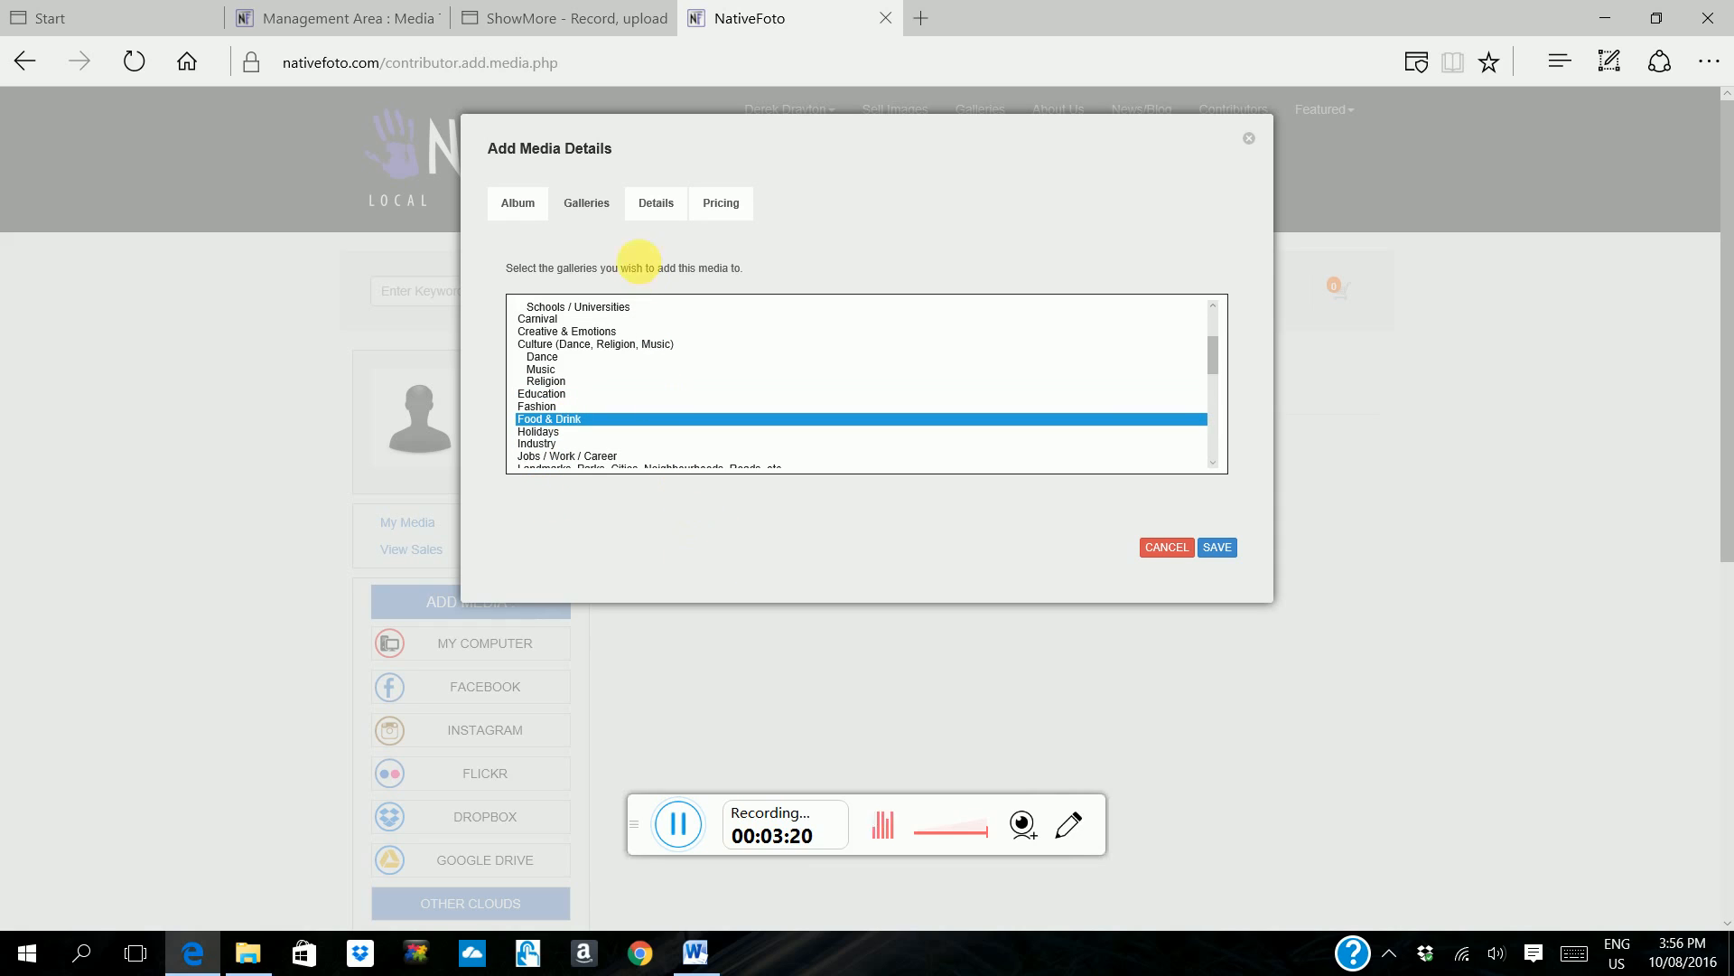
Open the media details and read through the description of Love of Pholourie
click(657, 204)
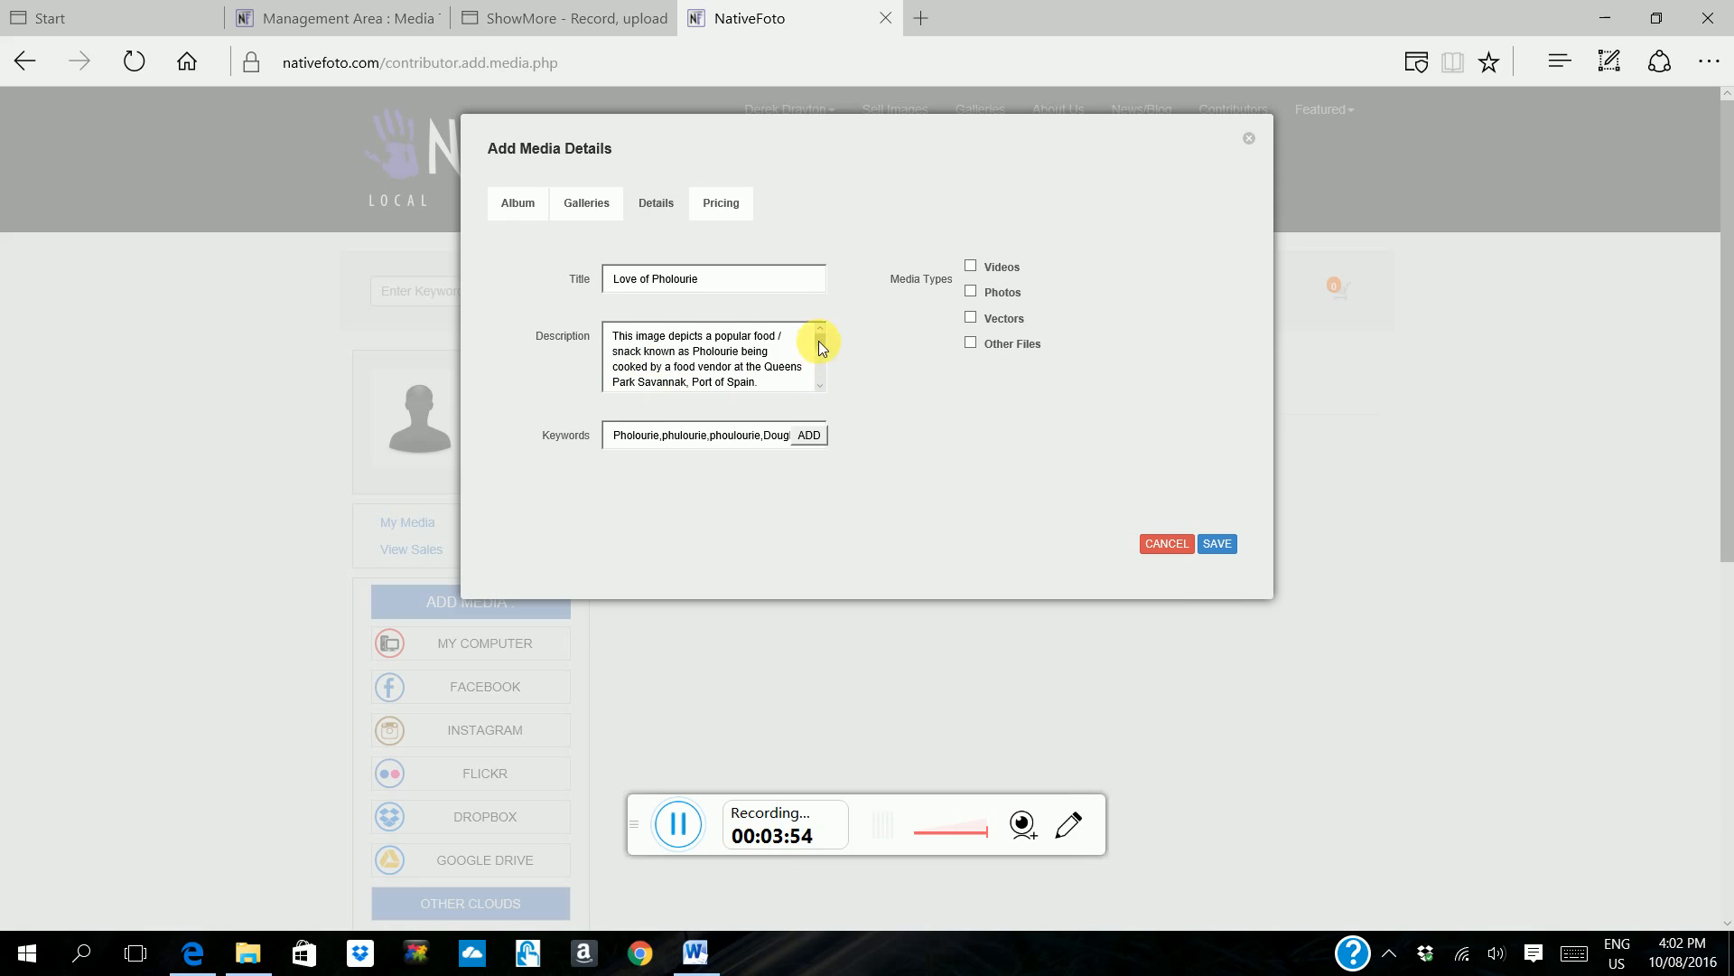
drag(819, 339, 818, 360)
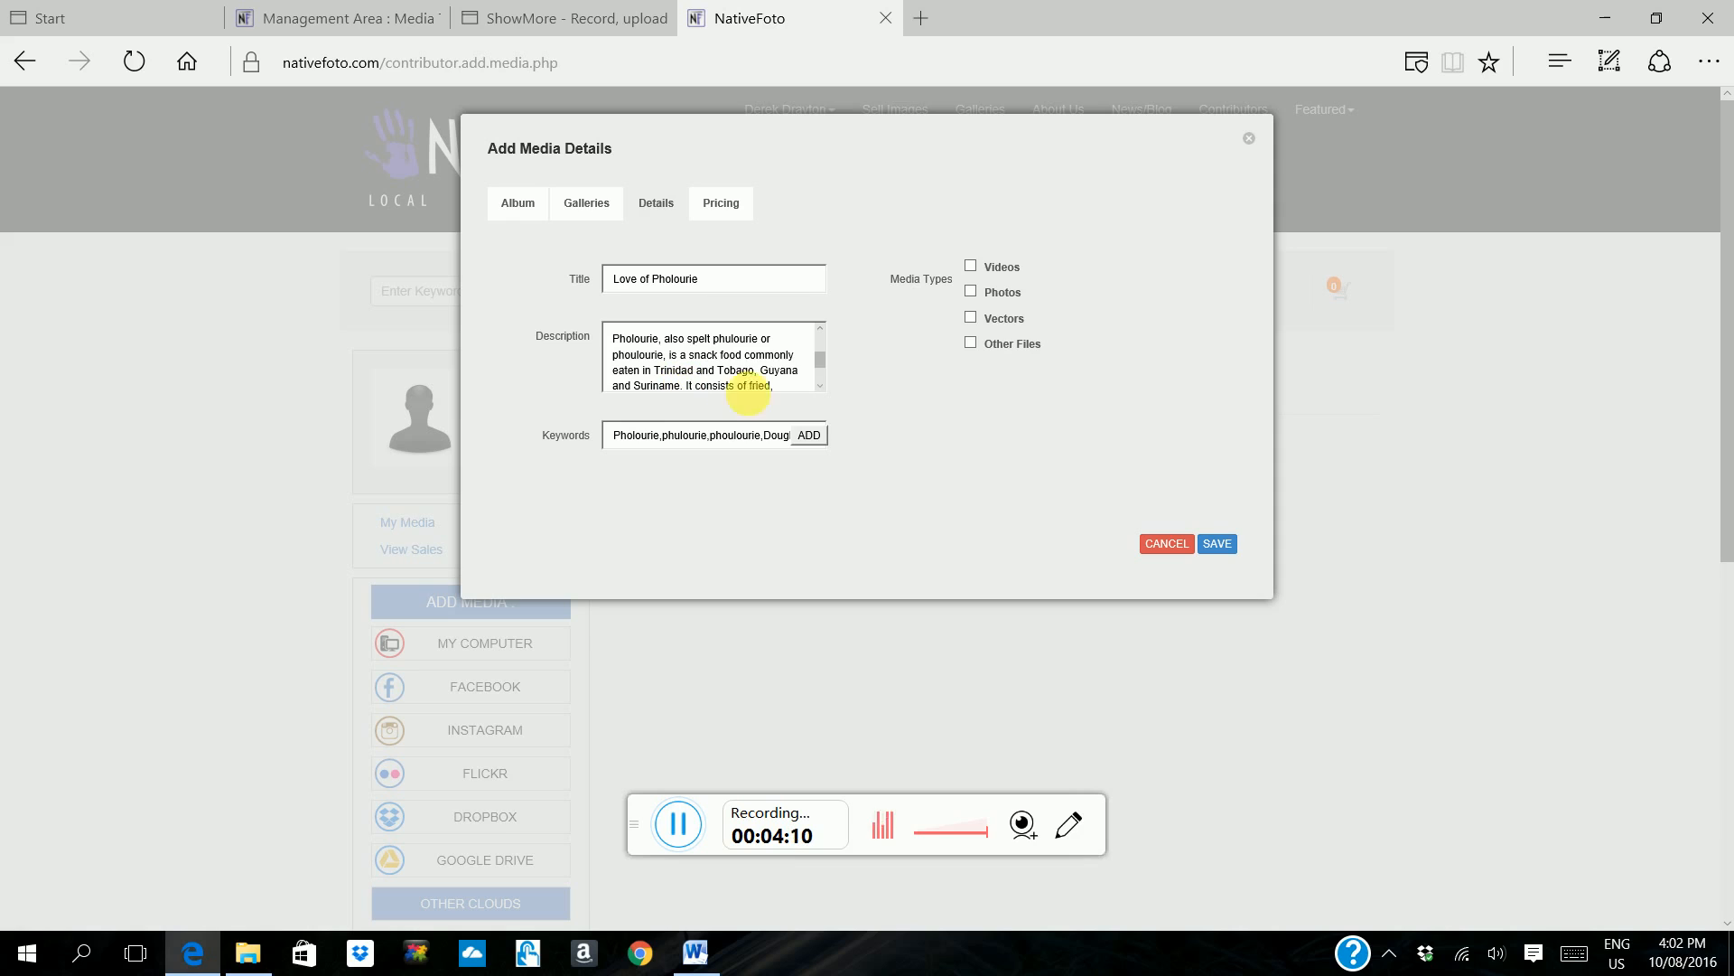
scroll(820, 360, down, 2)
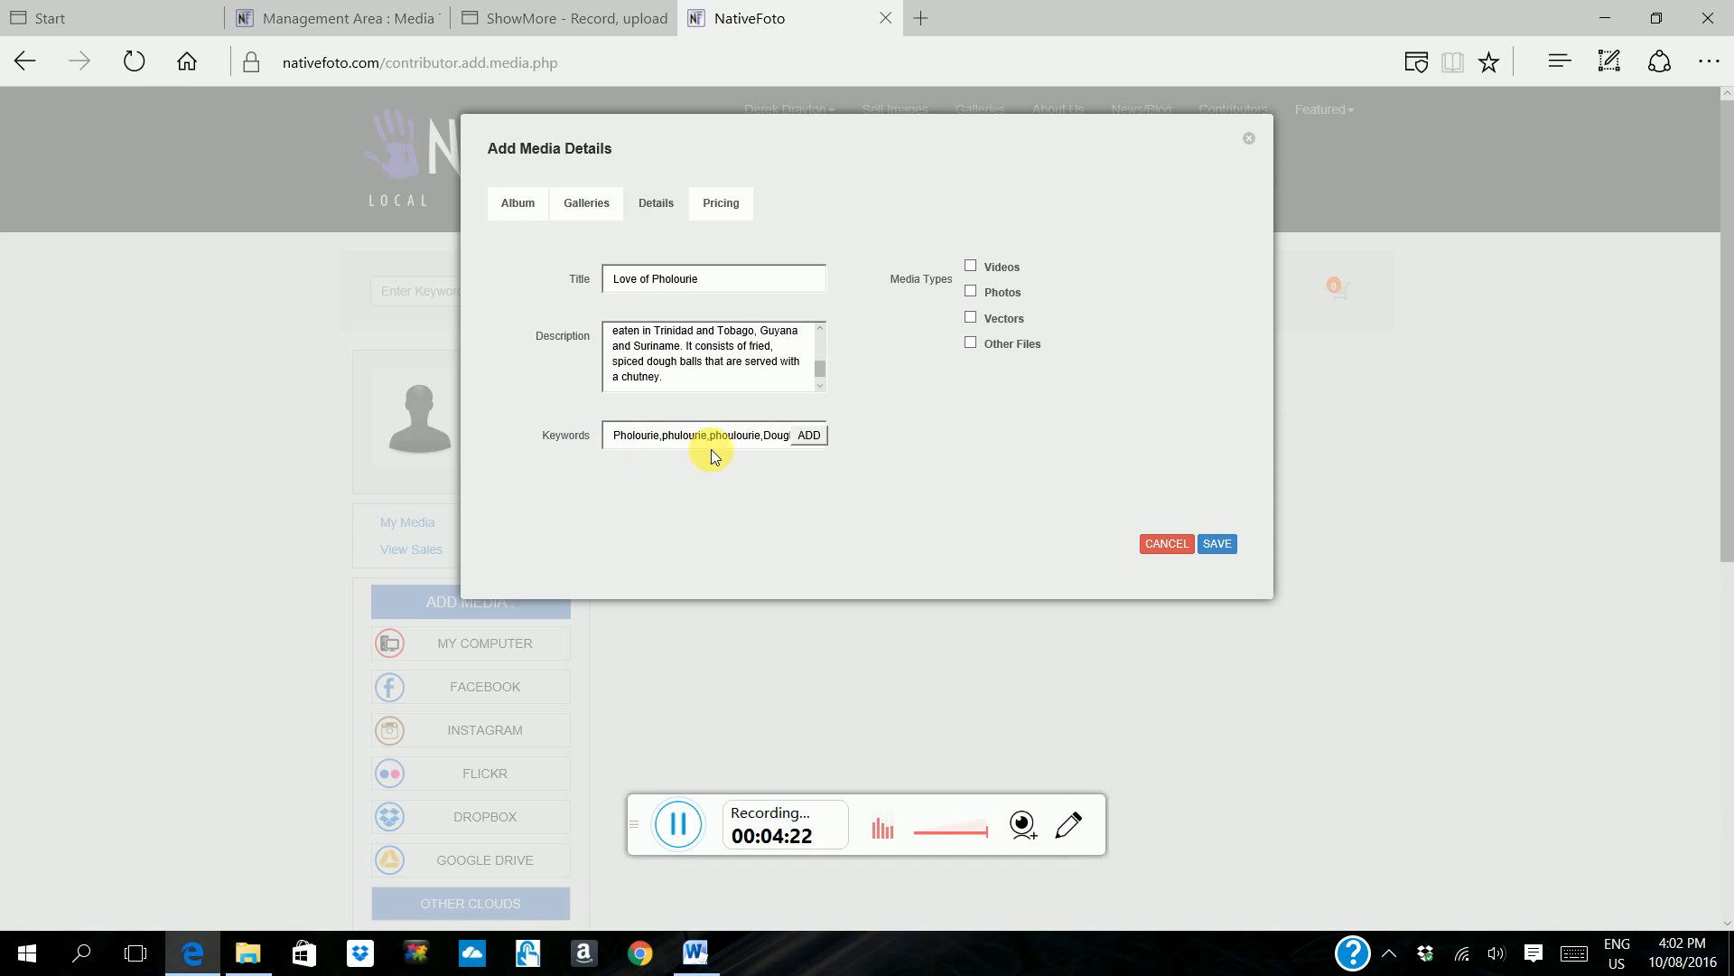
Check the comma-separated keyword entry through its full length and add the keywords to the media
click(764, 437)
key(Right)
key(Right)
key(Right)
key(Right)
key(Right)
key(Right)
key(Right)
key(Right)
key(Right)
key(Right)
key(Right)
key(Right)
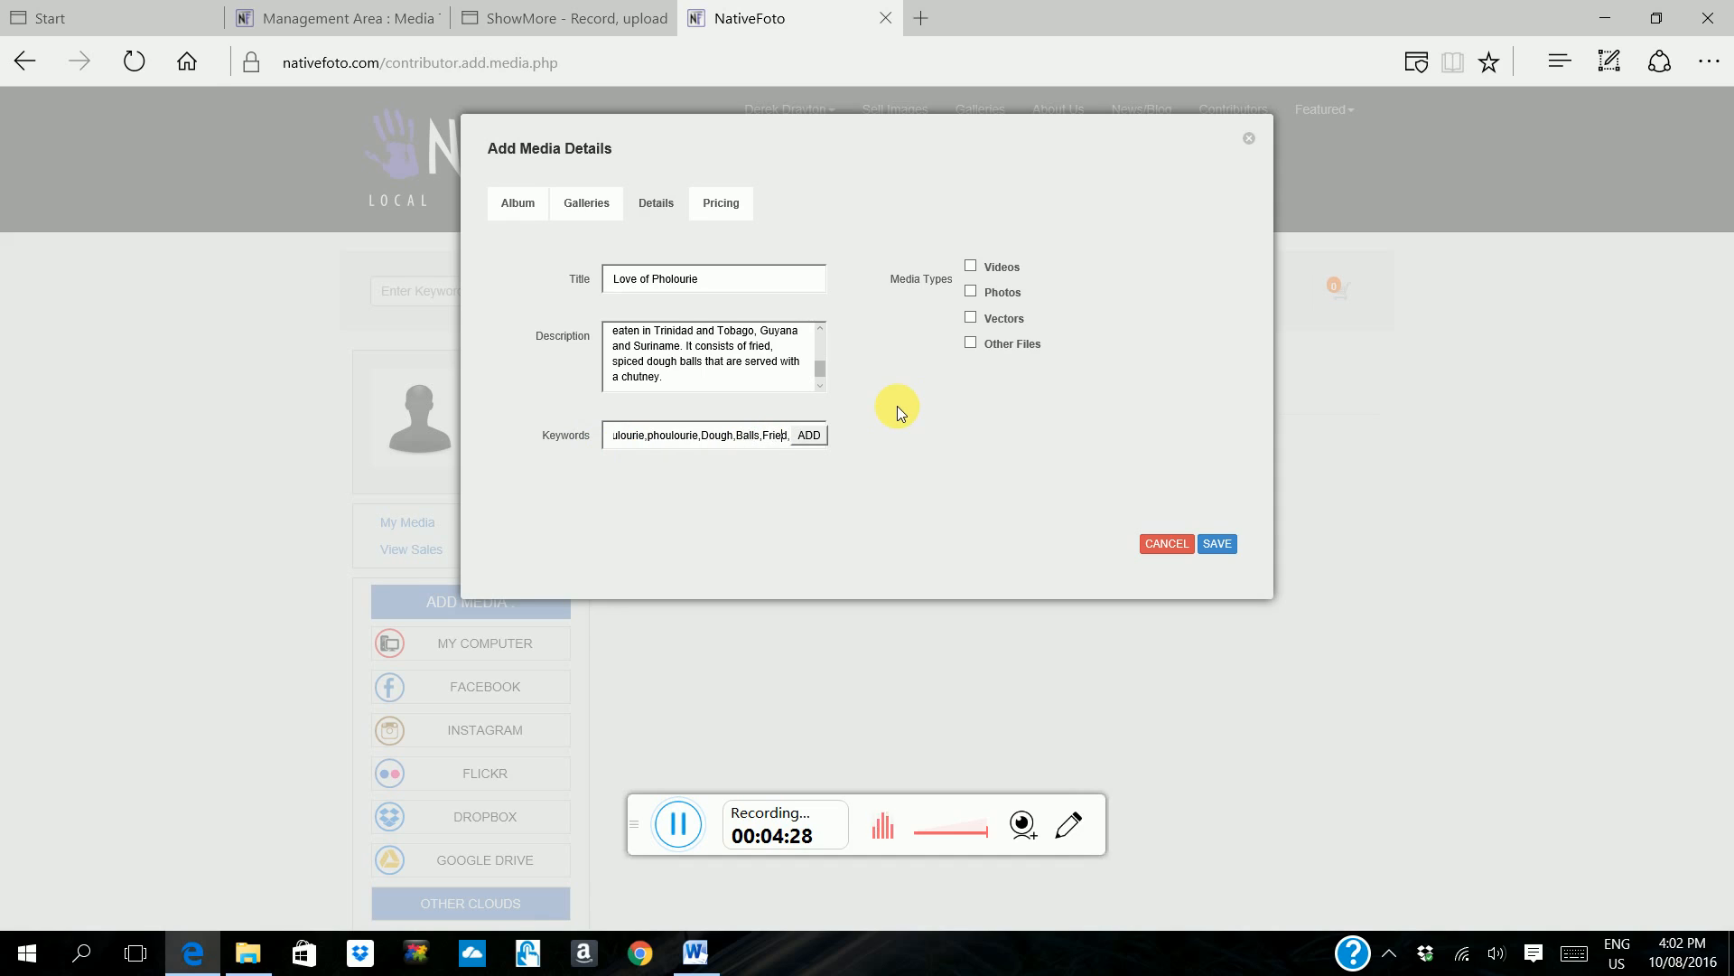
key(Right)
key(Right)
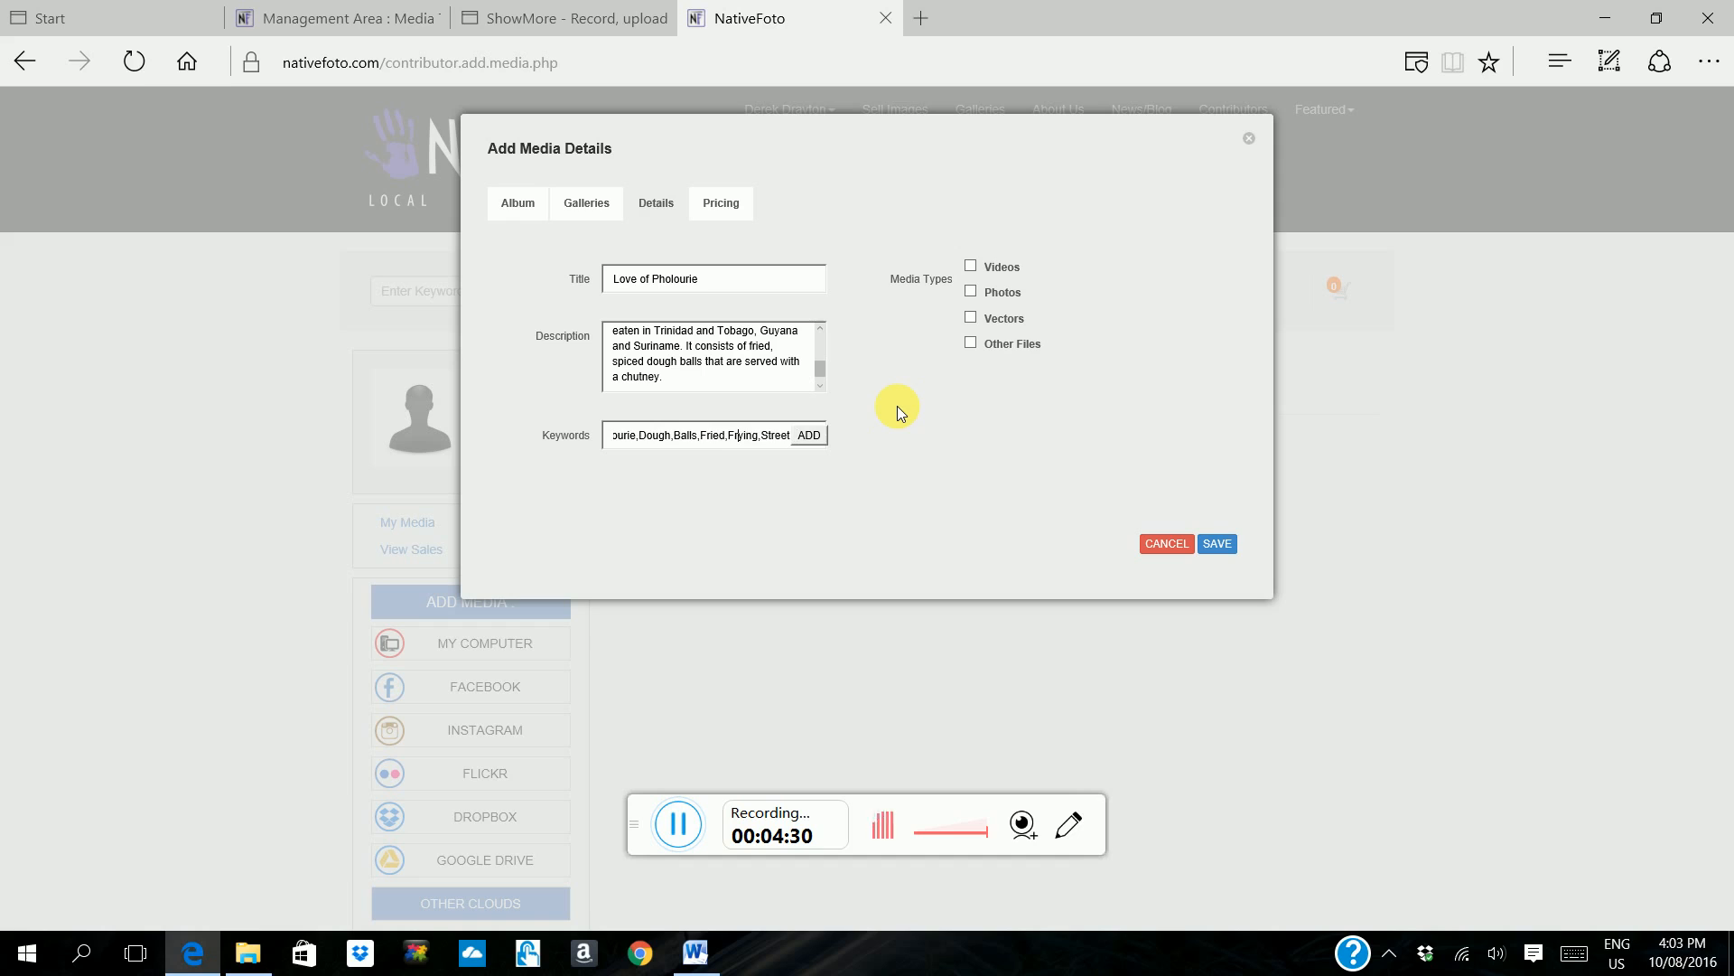
key(Right)
key(Right)
key(Right)
key(Right)
key(Right)
key(Right)
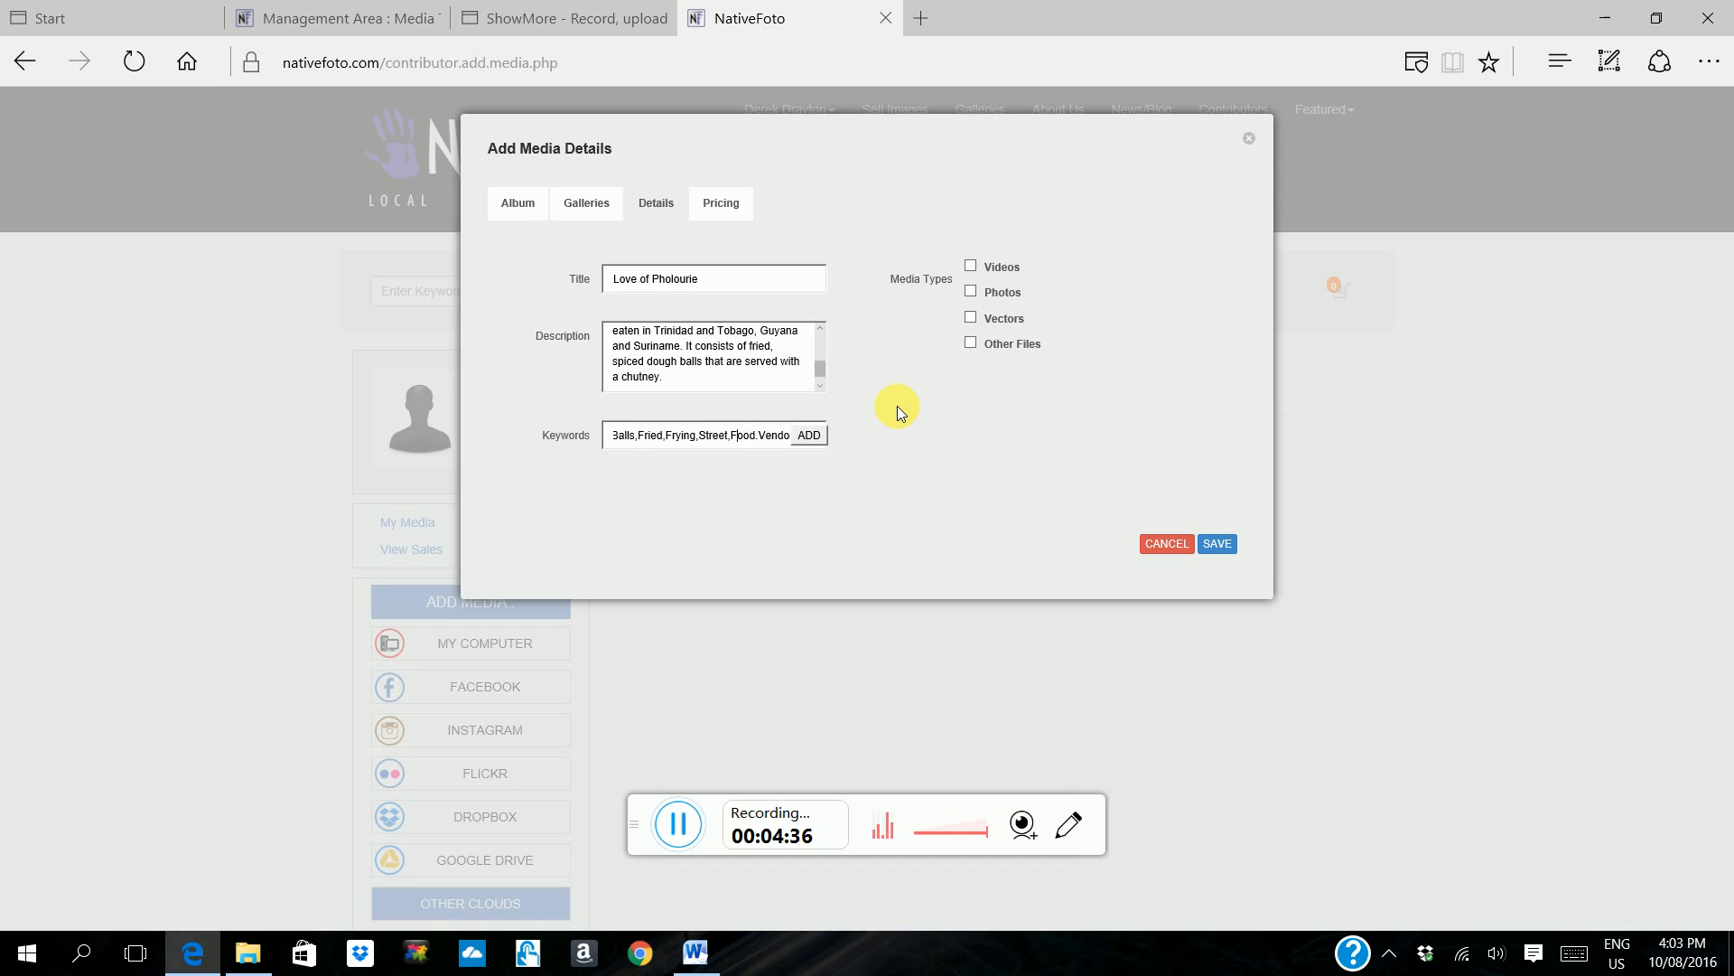
key(Right)
key(Right)
key(Right)
click(822, 437)
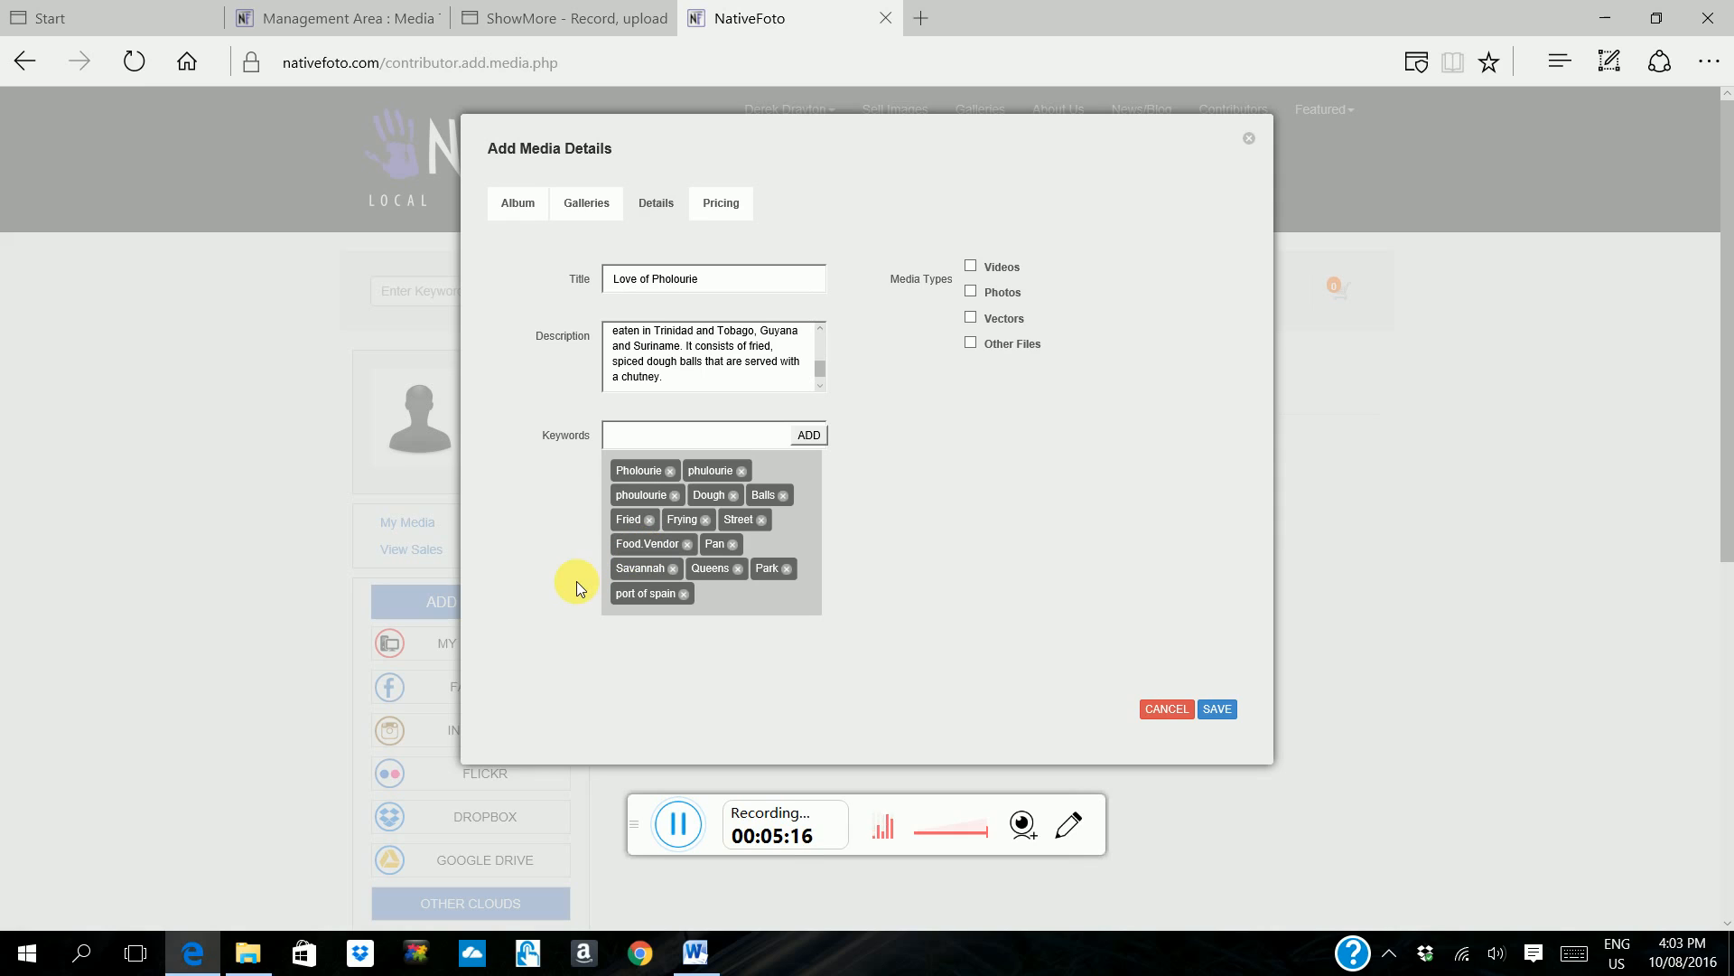
Replace the incorrect Food.Vendor keyword with the separate keywords food and vendor
click(687, 545)
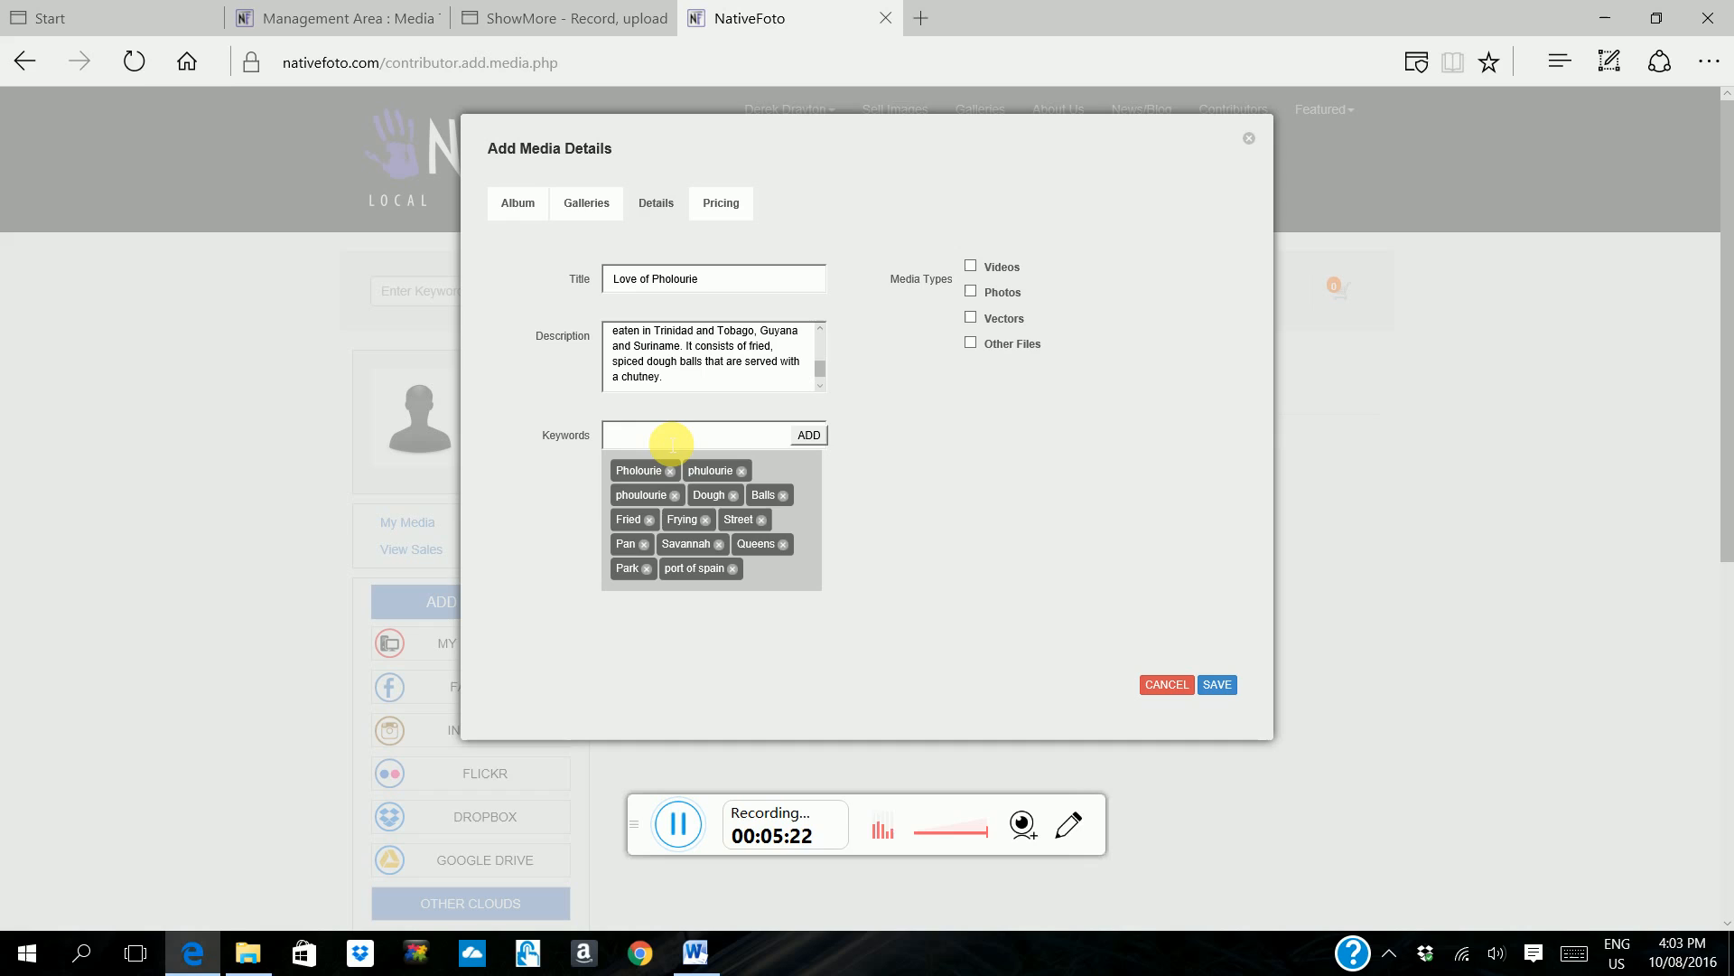
text(food)
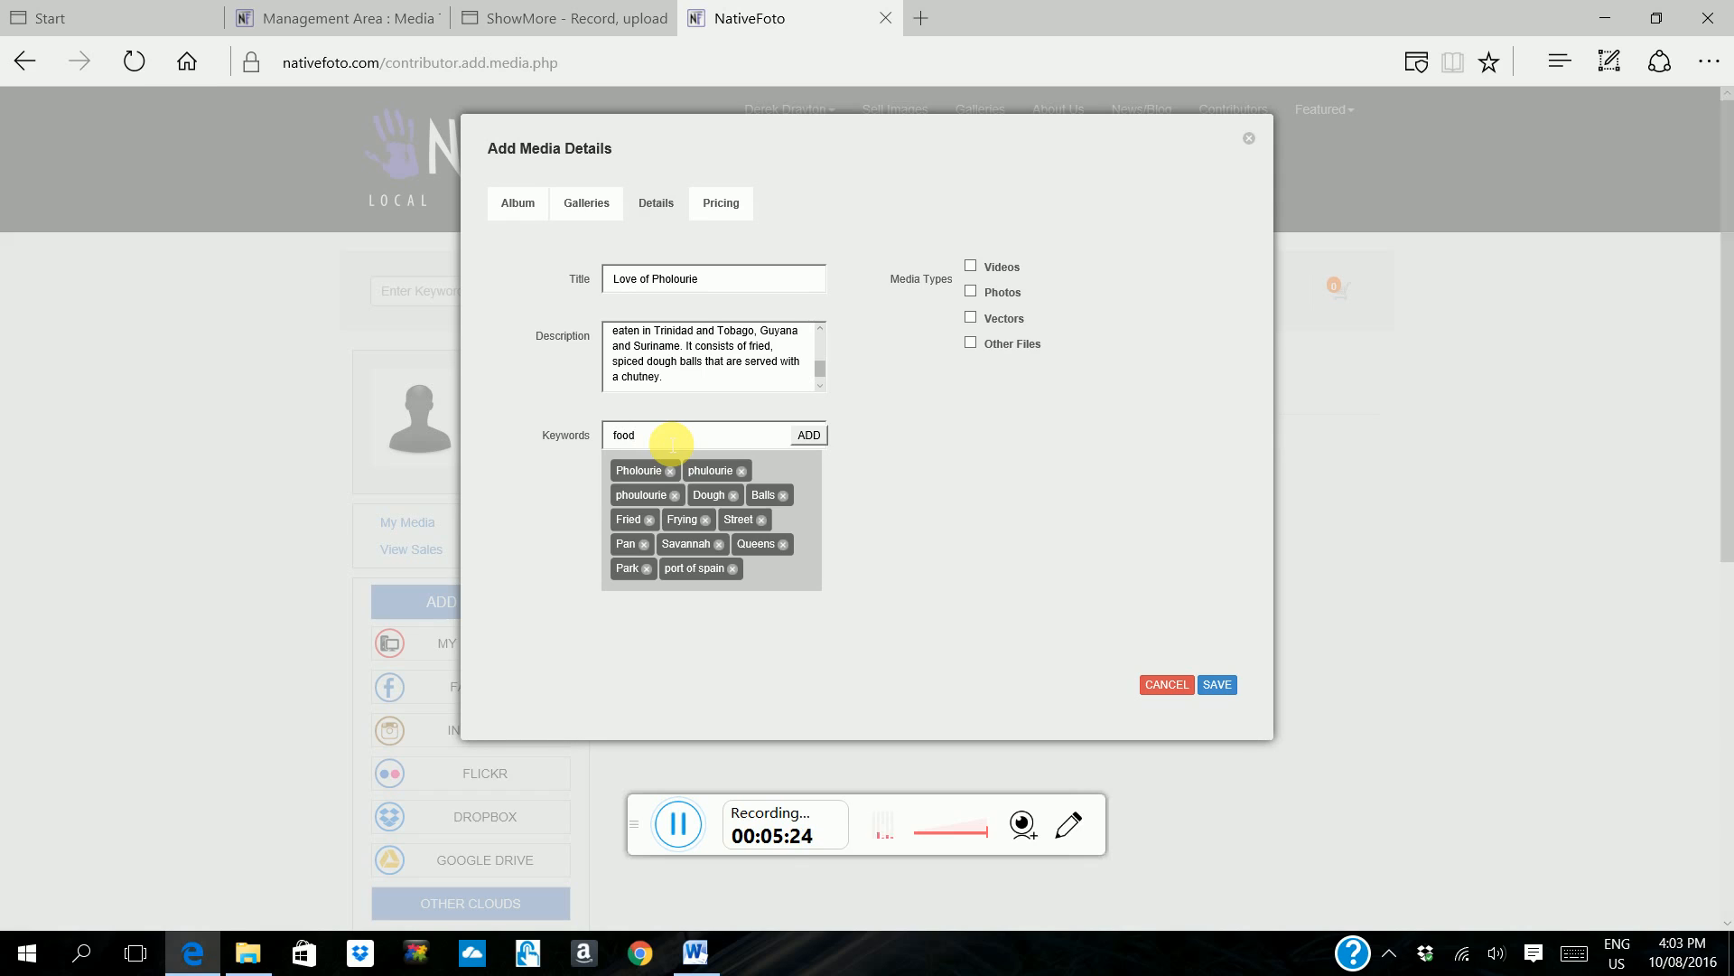
text(.ven)
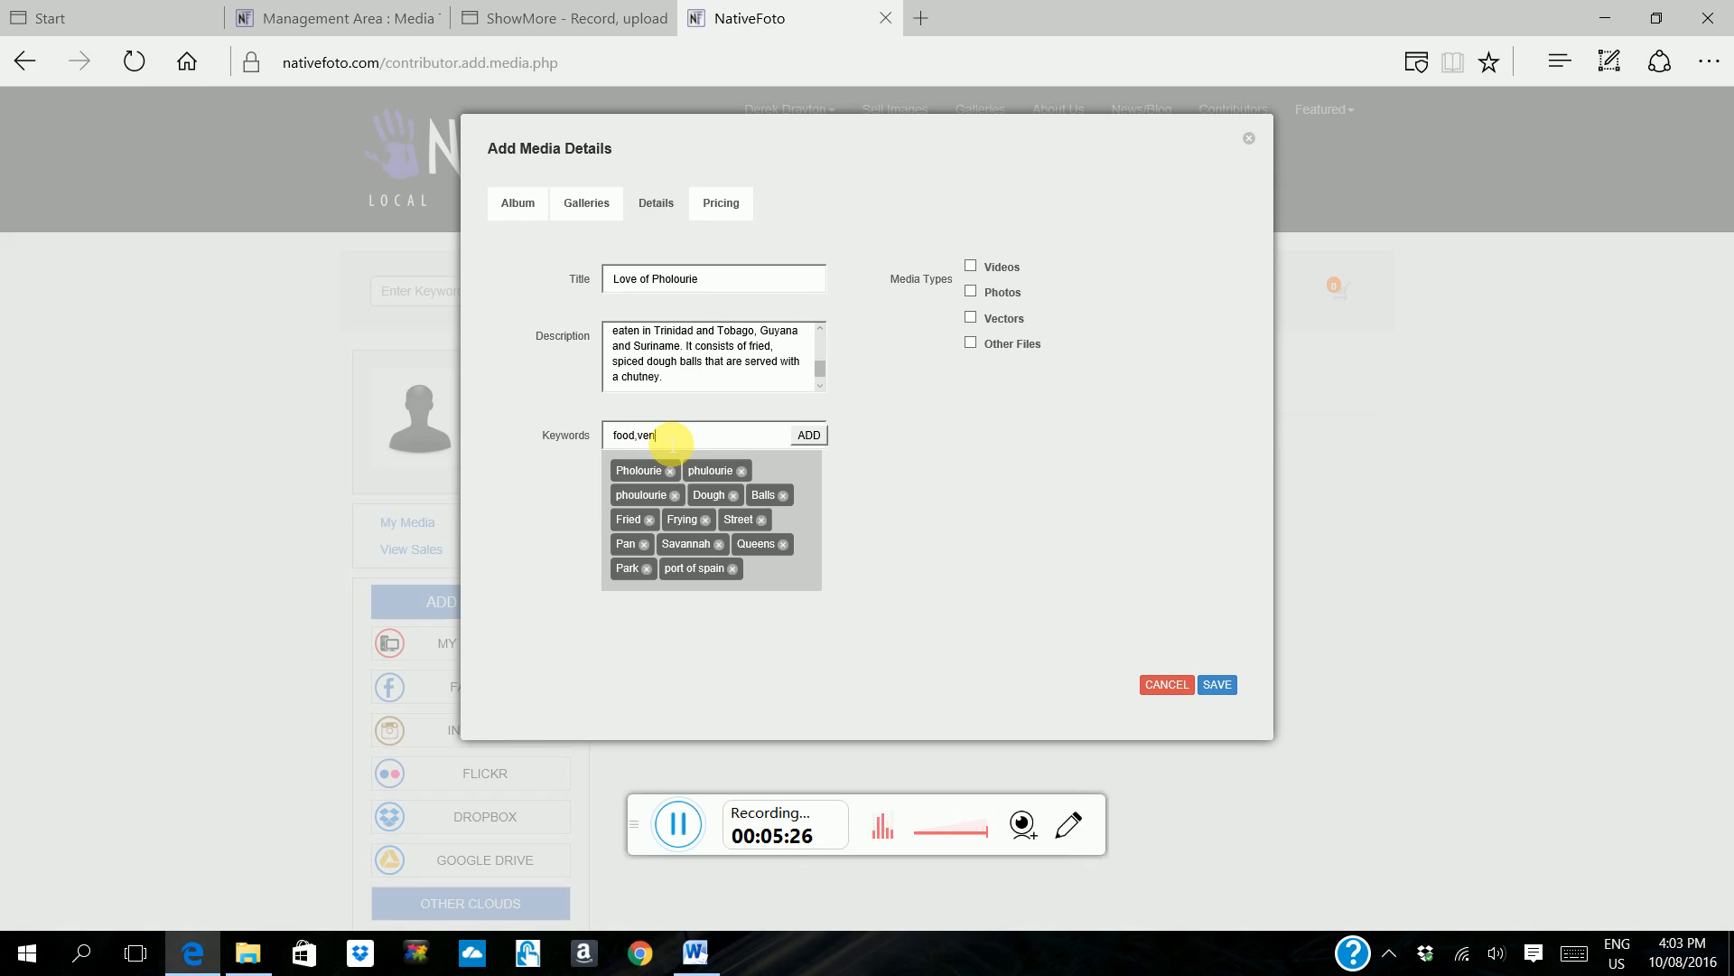
text(dor)
click(808, 435)
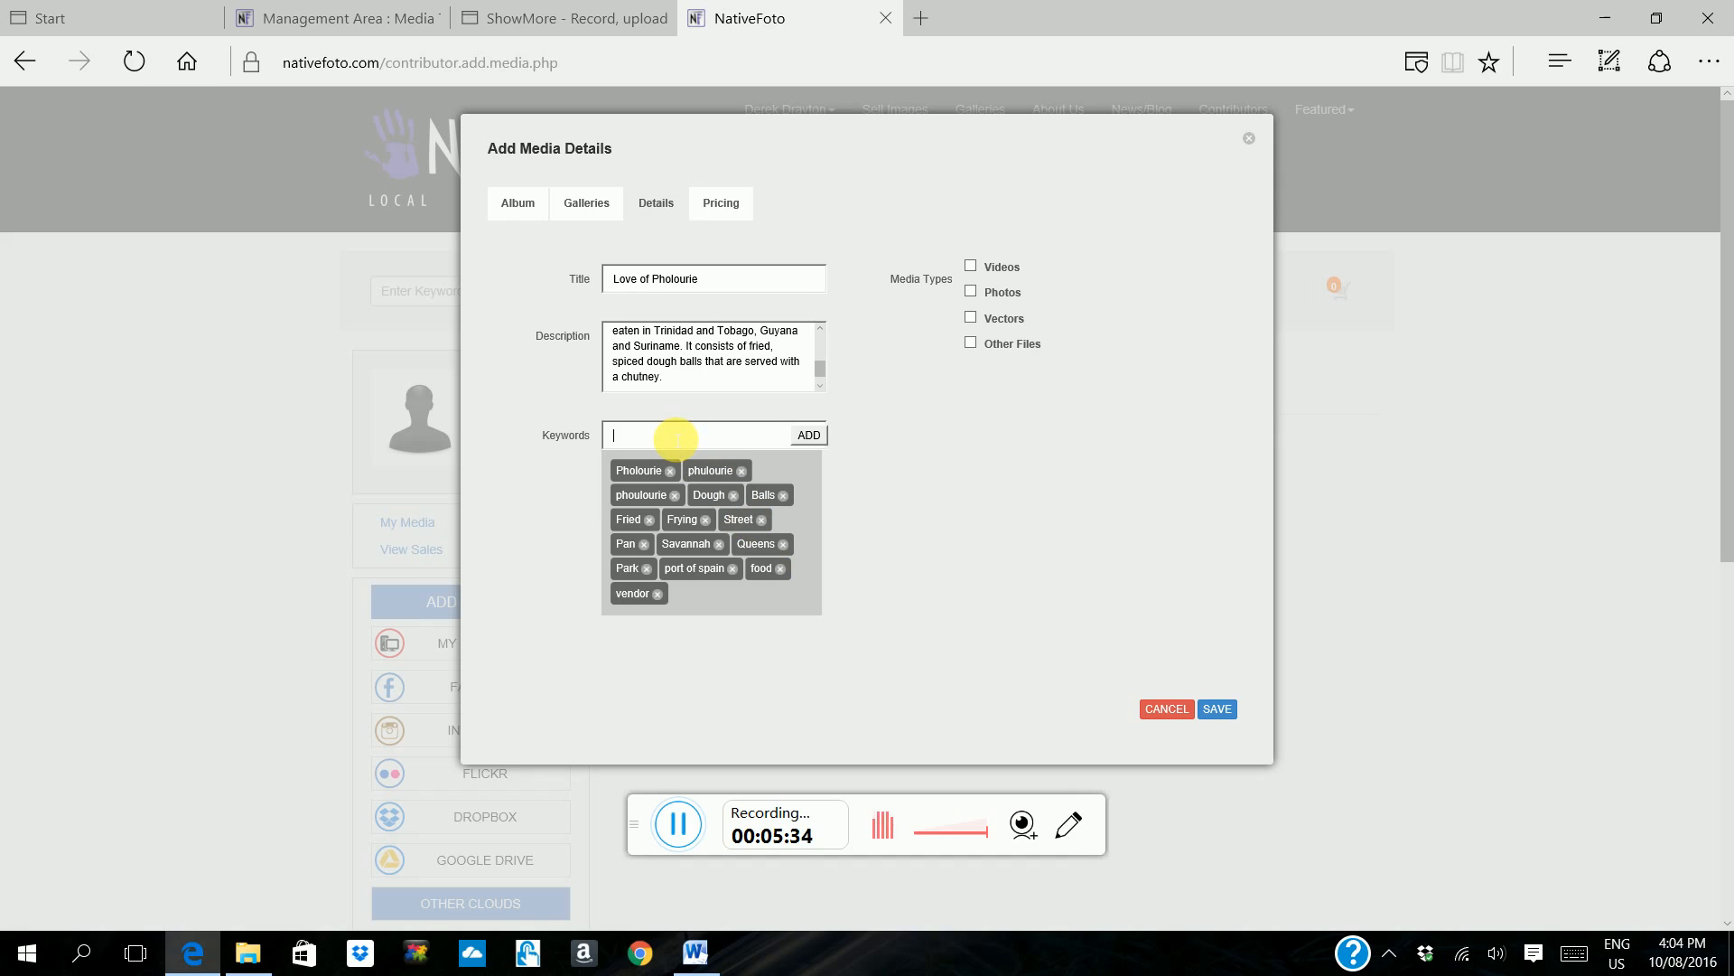
Add a duplicate food keyword and remove it from the keyword list again
text(food)
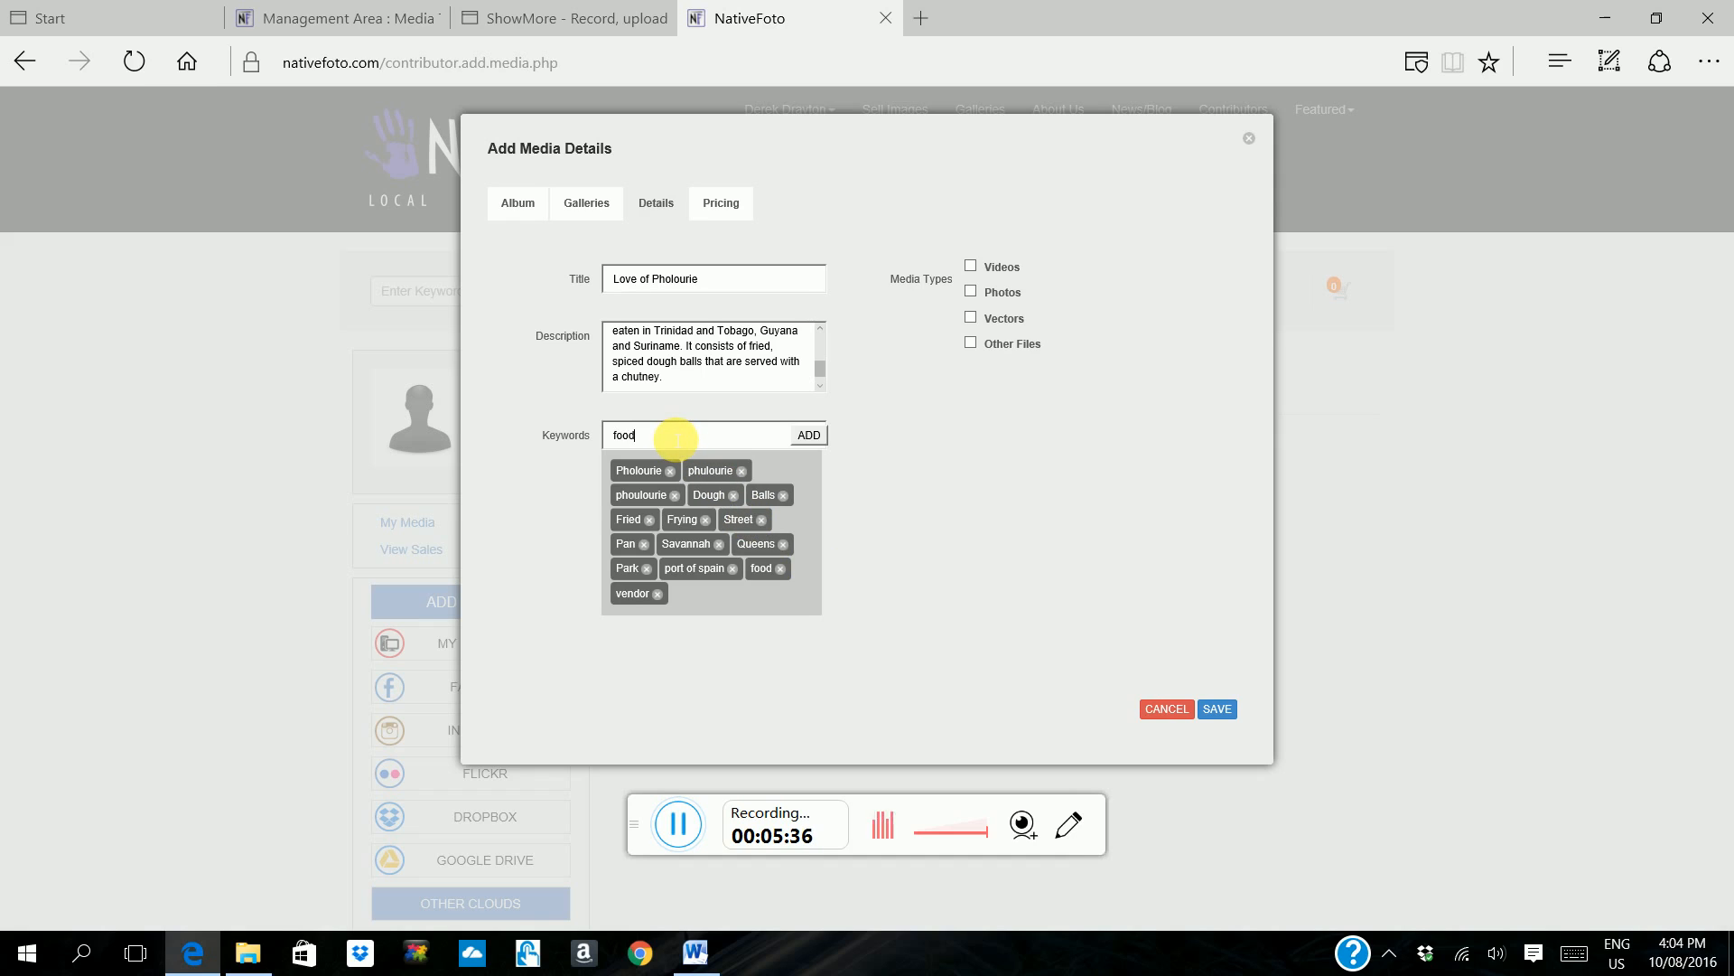
click(808, 435)
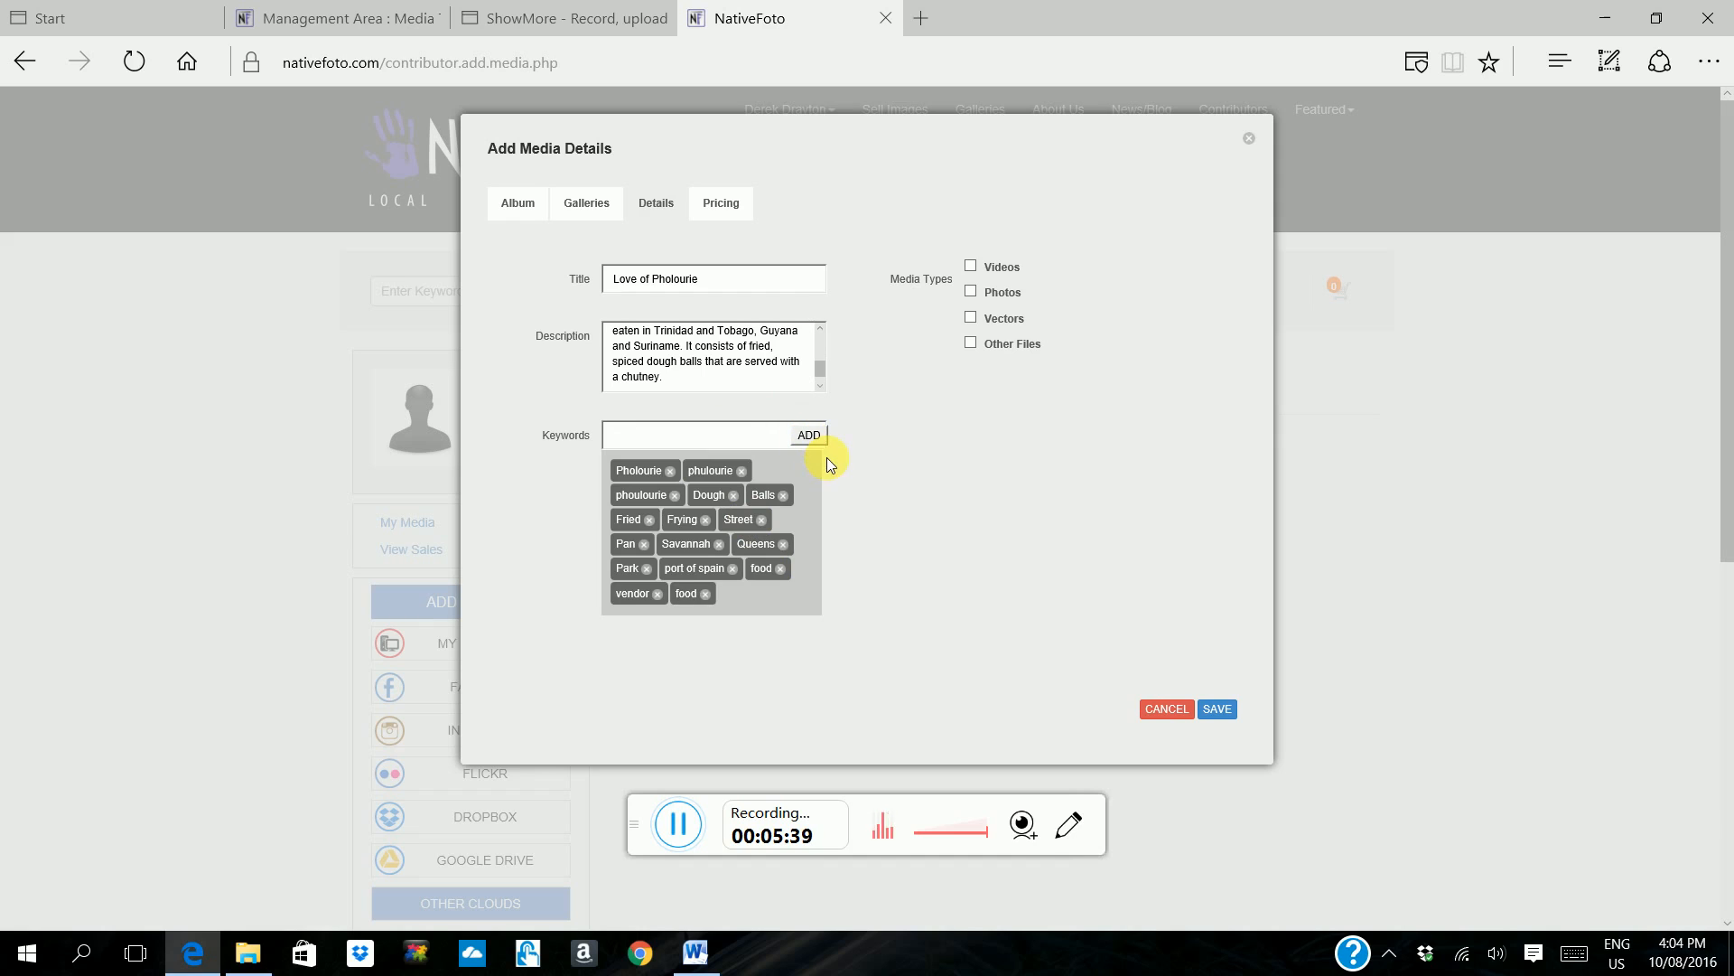
click(705, 595)
Check the pricing profiles, save the media details without selecting any profile, and close the upload completion dialog
click(721, 202)
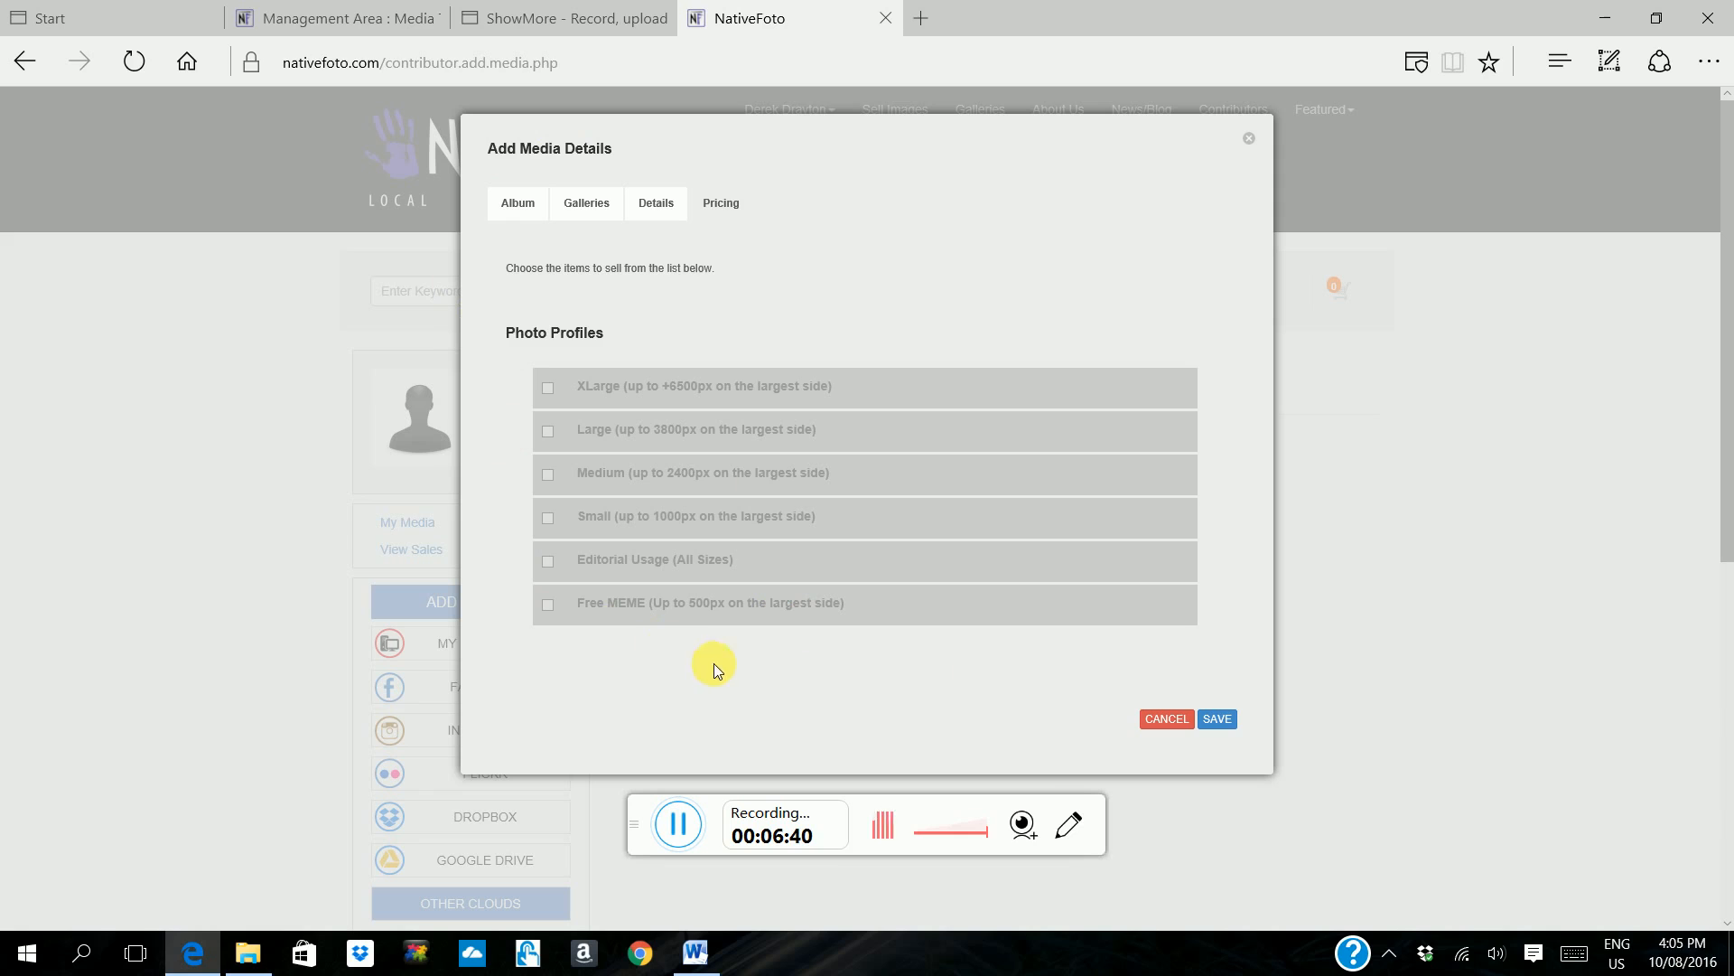
click(1220, 718)
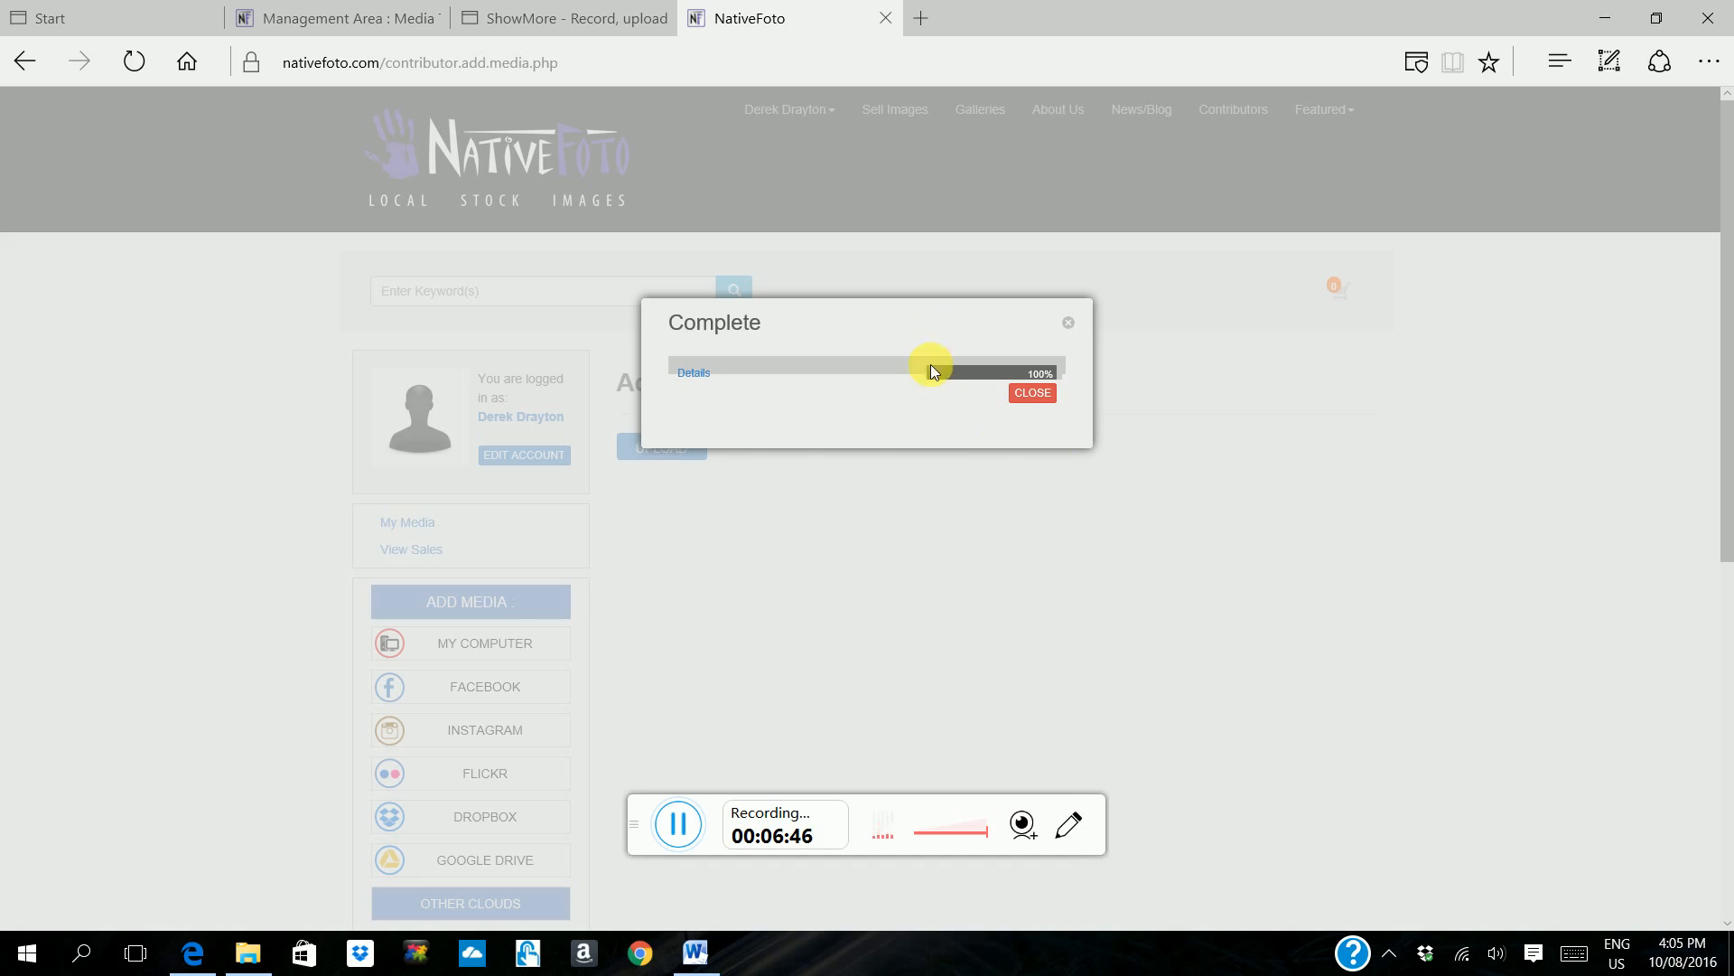
click(1032, 394)
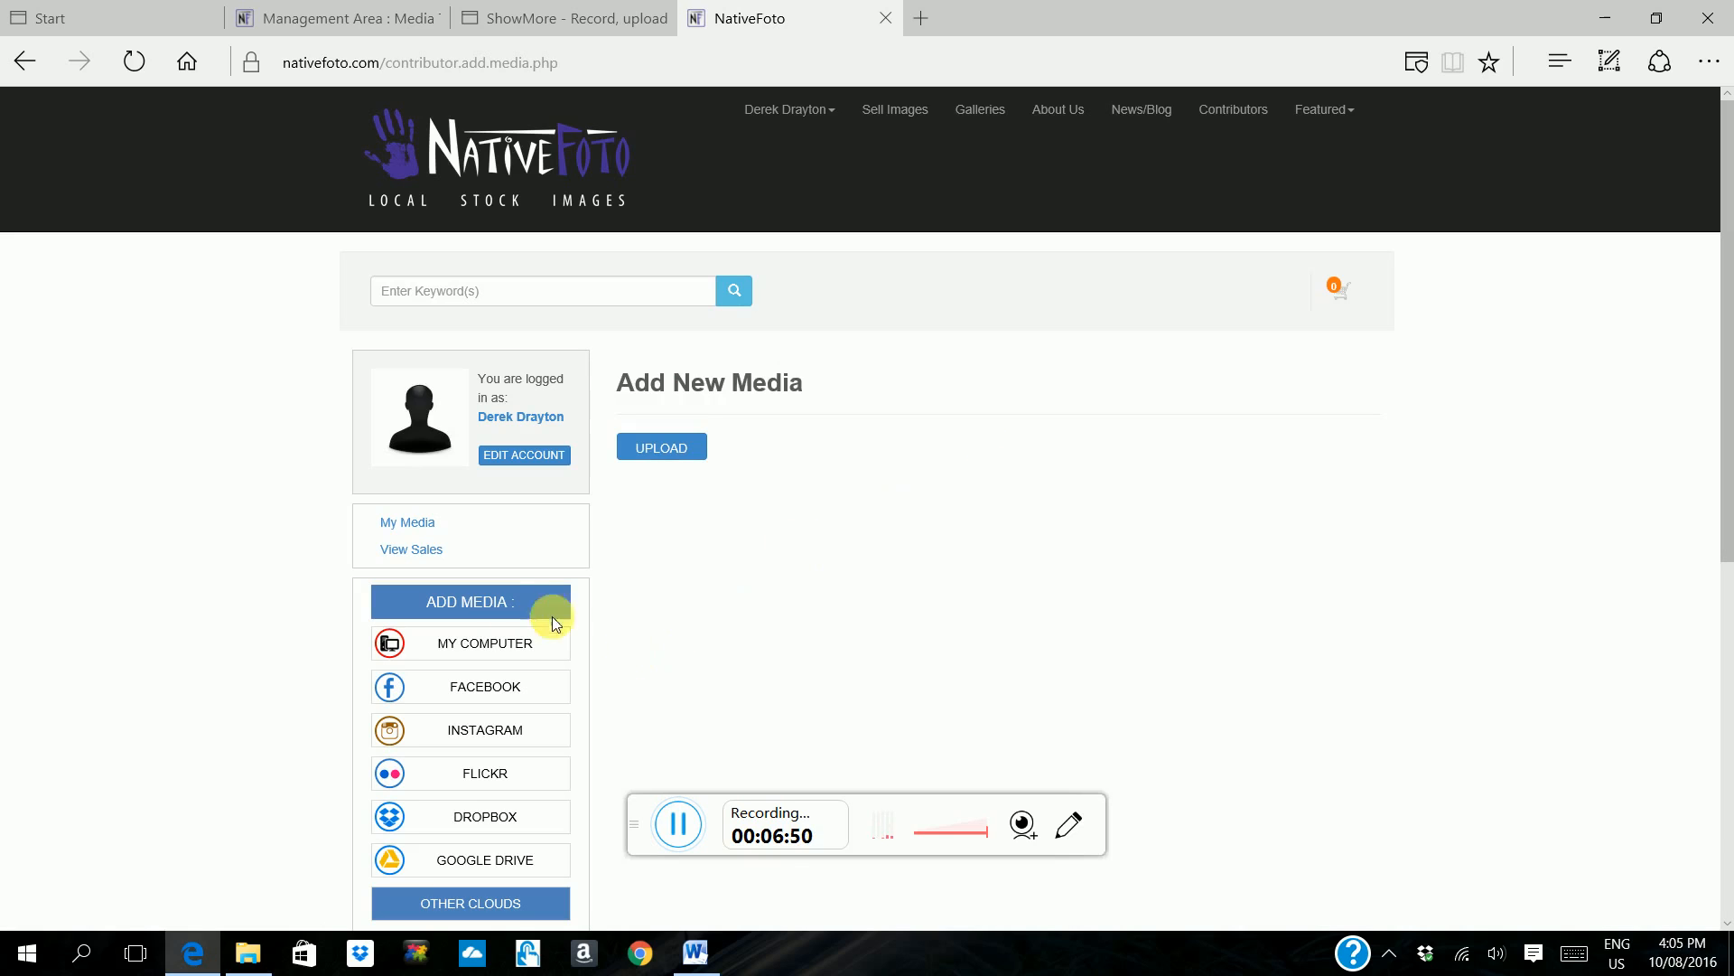
Open the pricing options of the Love of Pholourie photo in My Media for editing
click(430, 527)
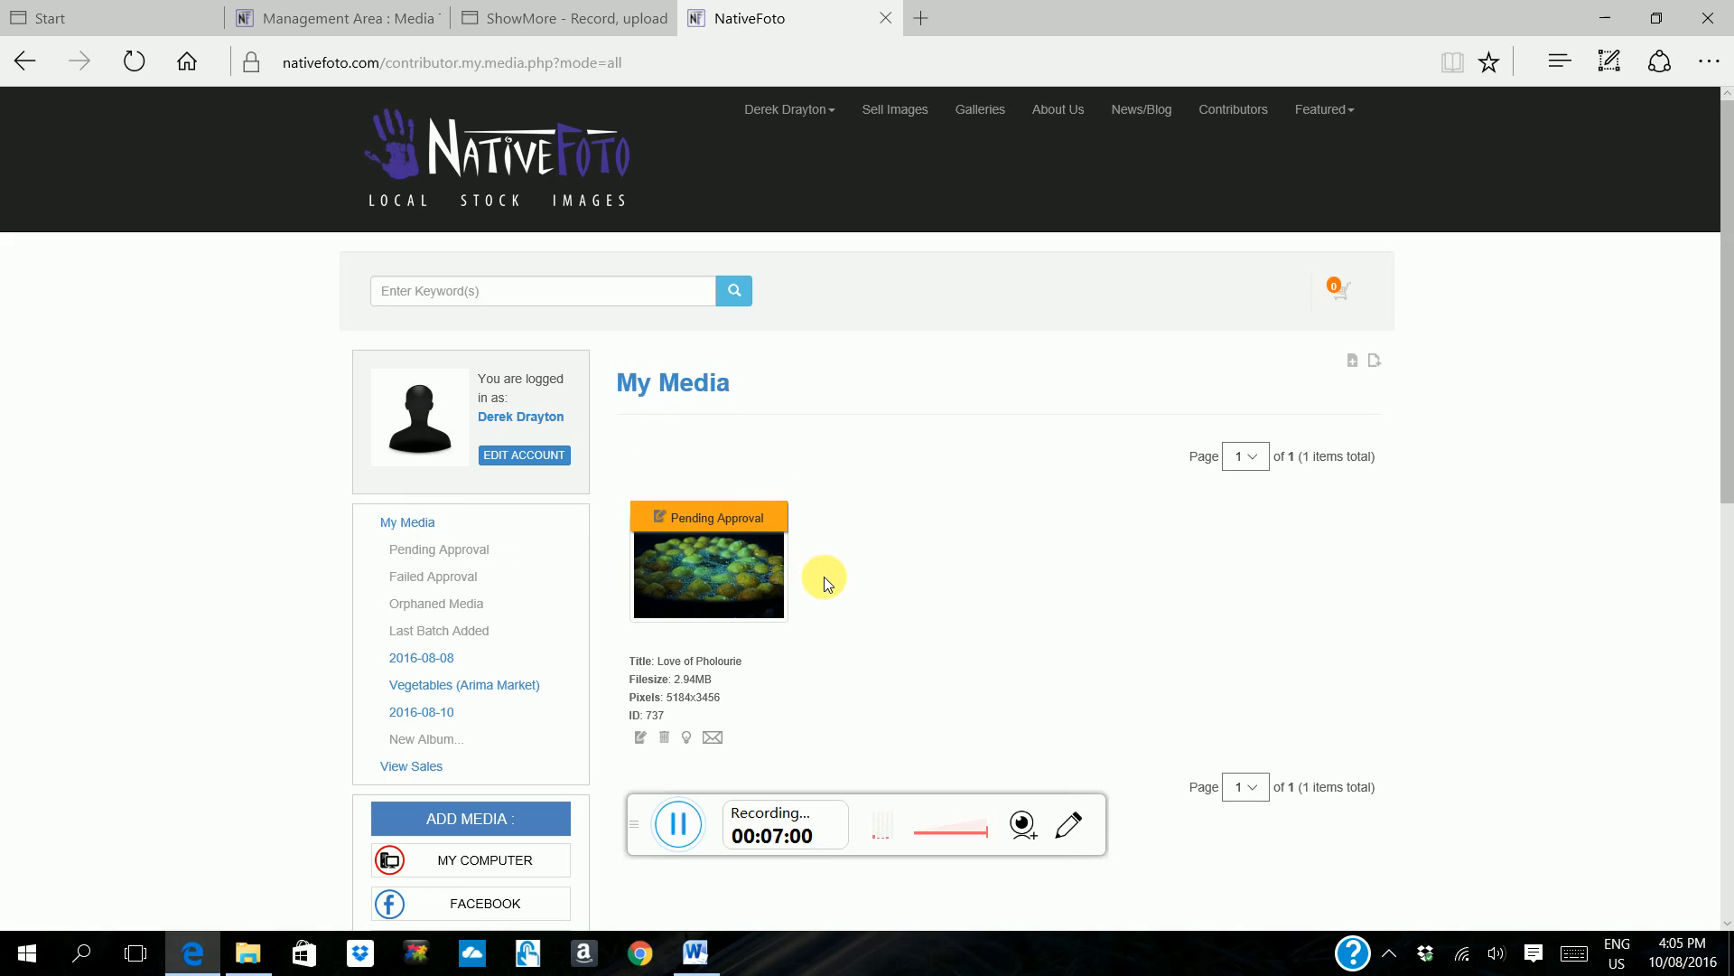
scroll(833, 580, down, 2)
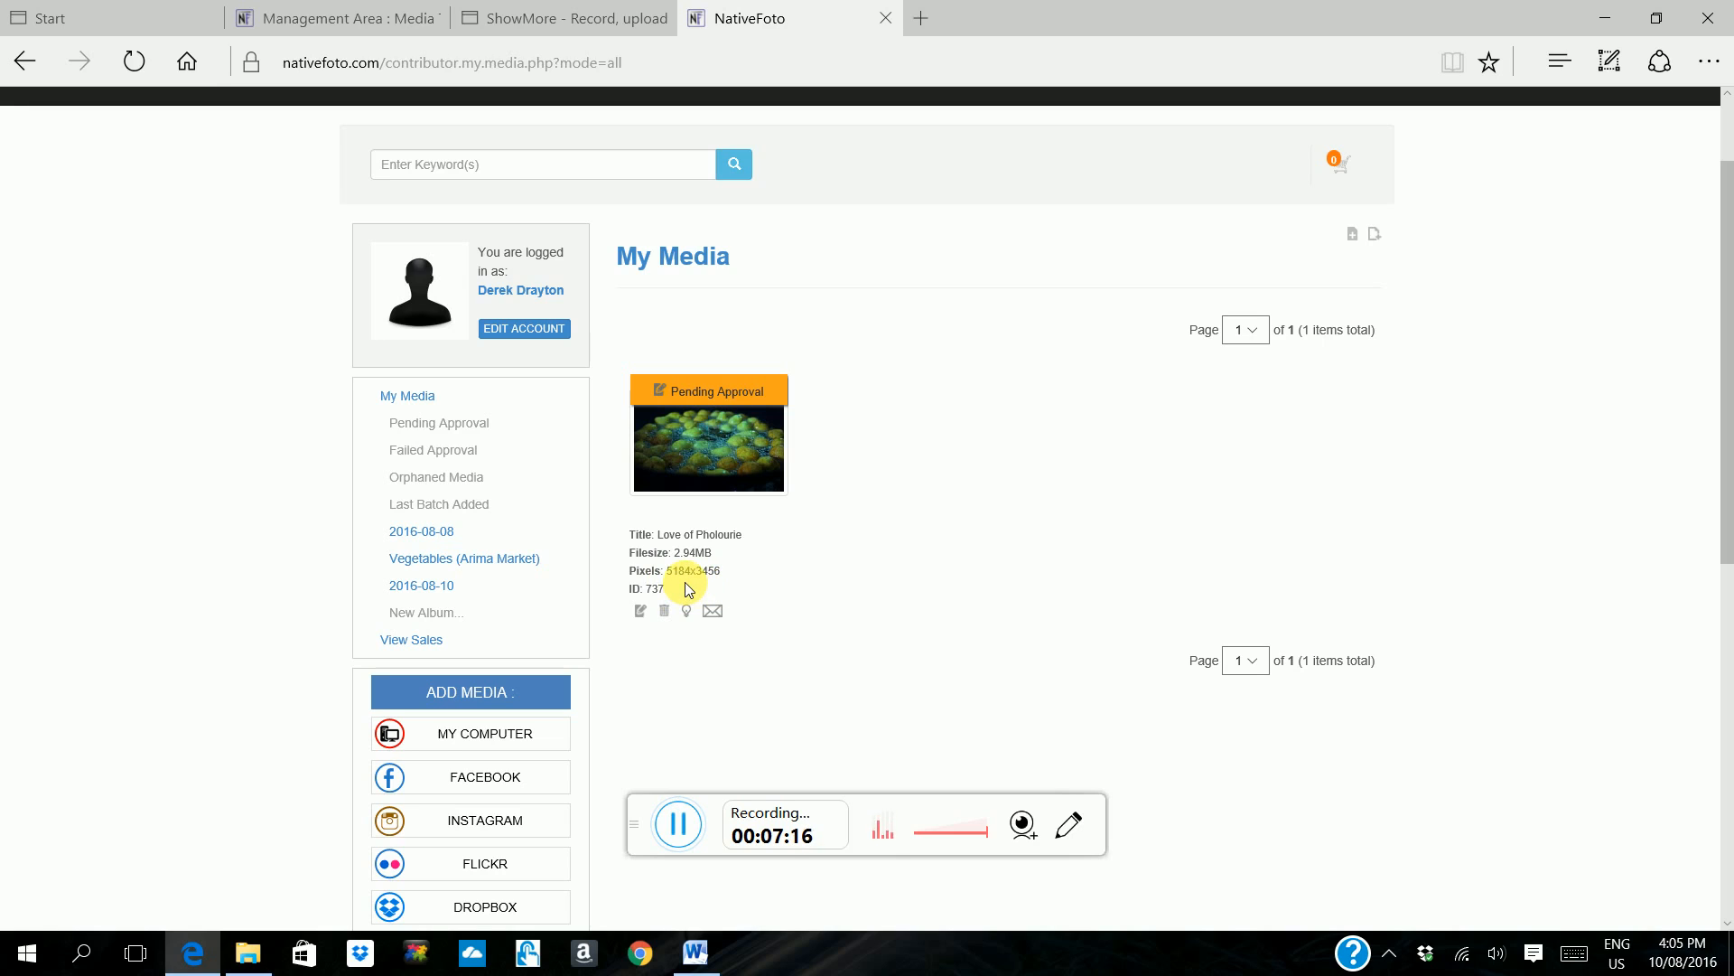
click(641, 613)
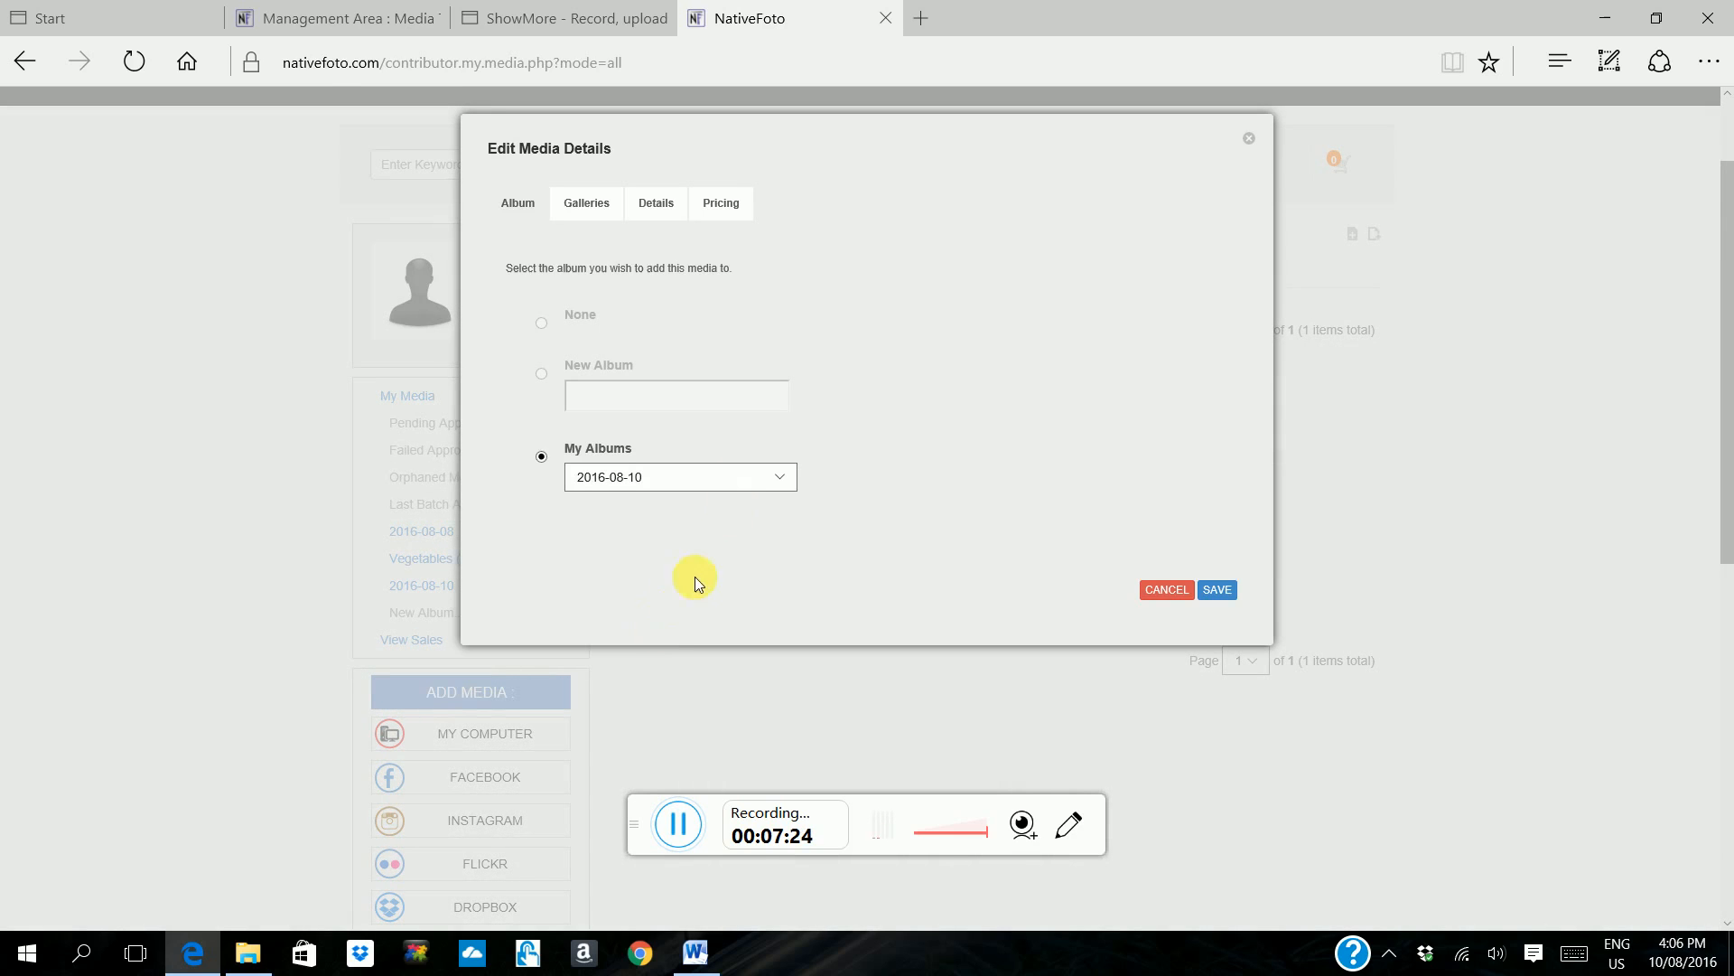
click(736, 205)
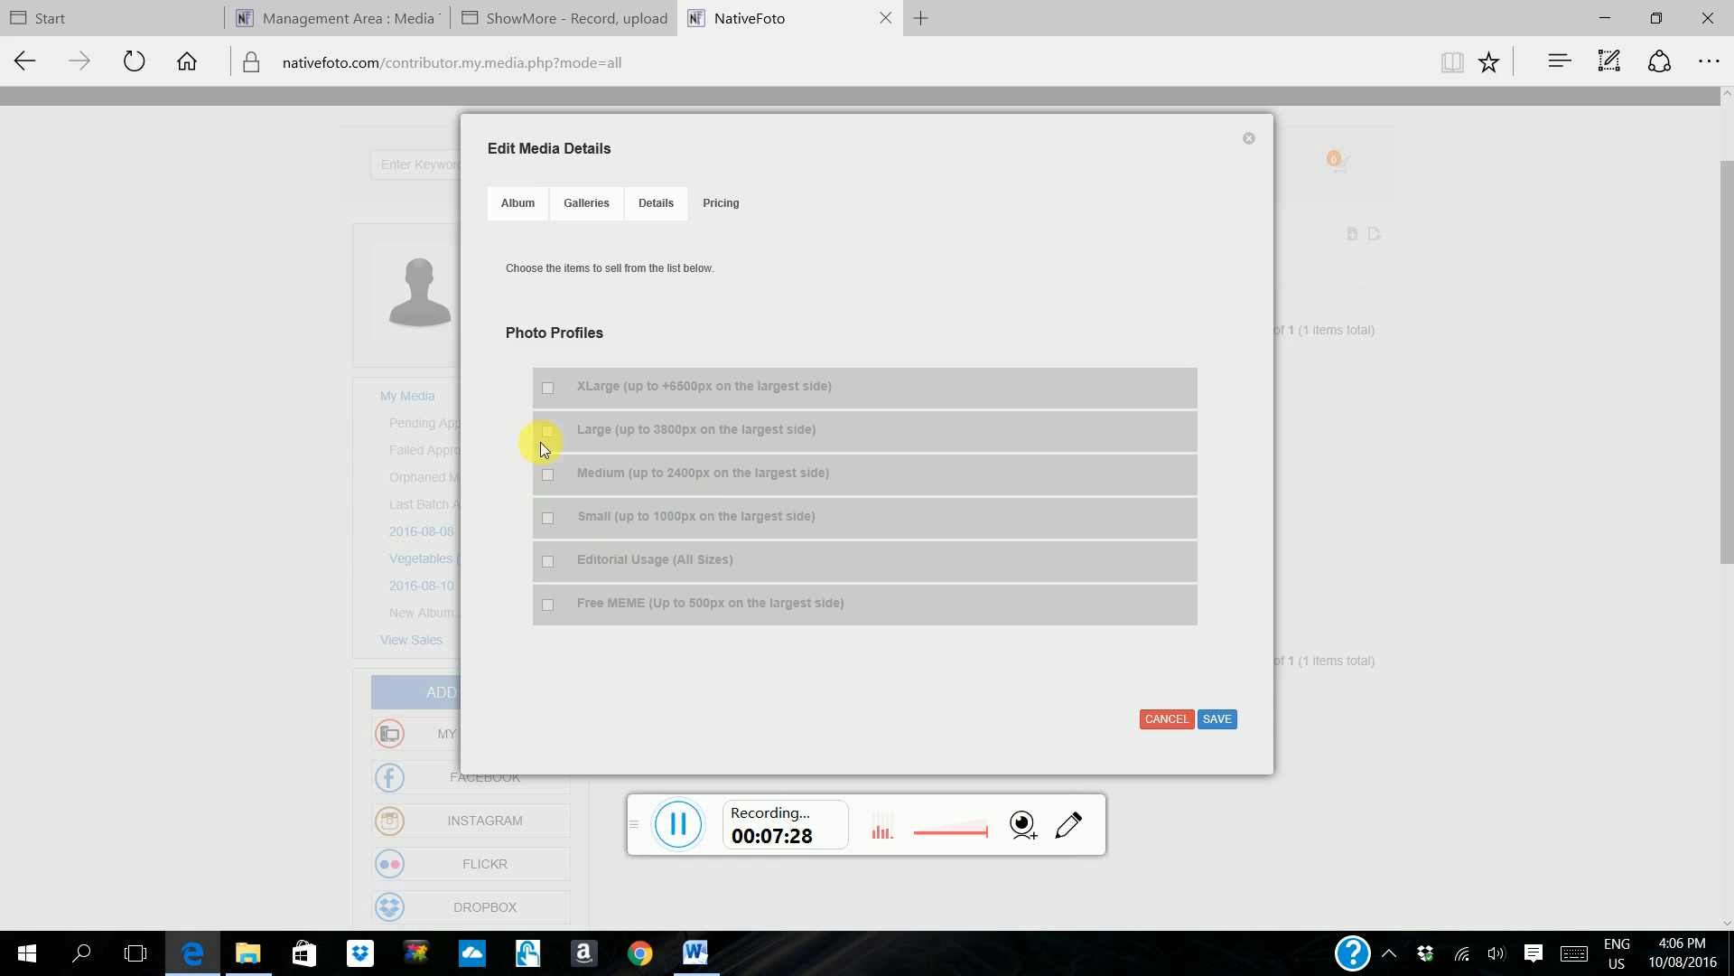
Enable the XLarge, Large, Medium and Small photo profiles for sale
click(547, 388)
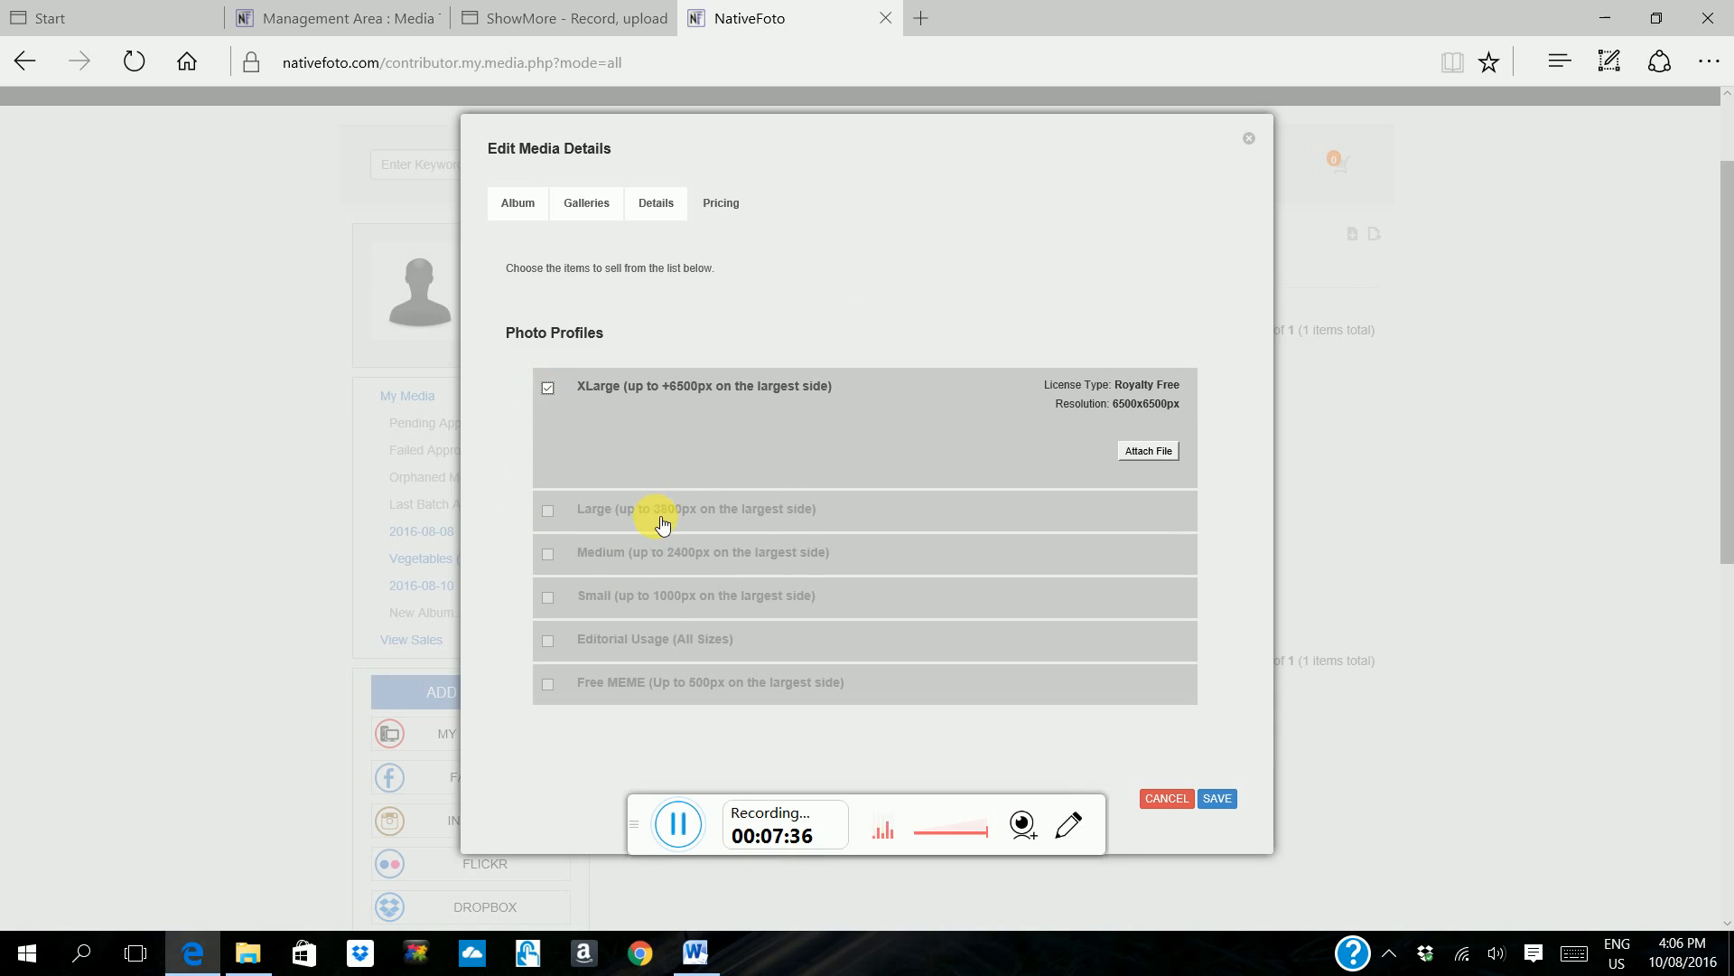
click(546, 511)
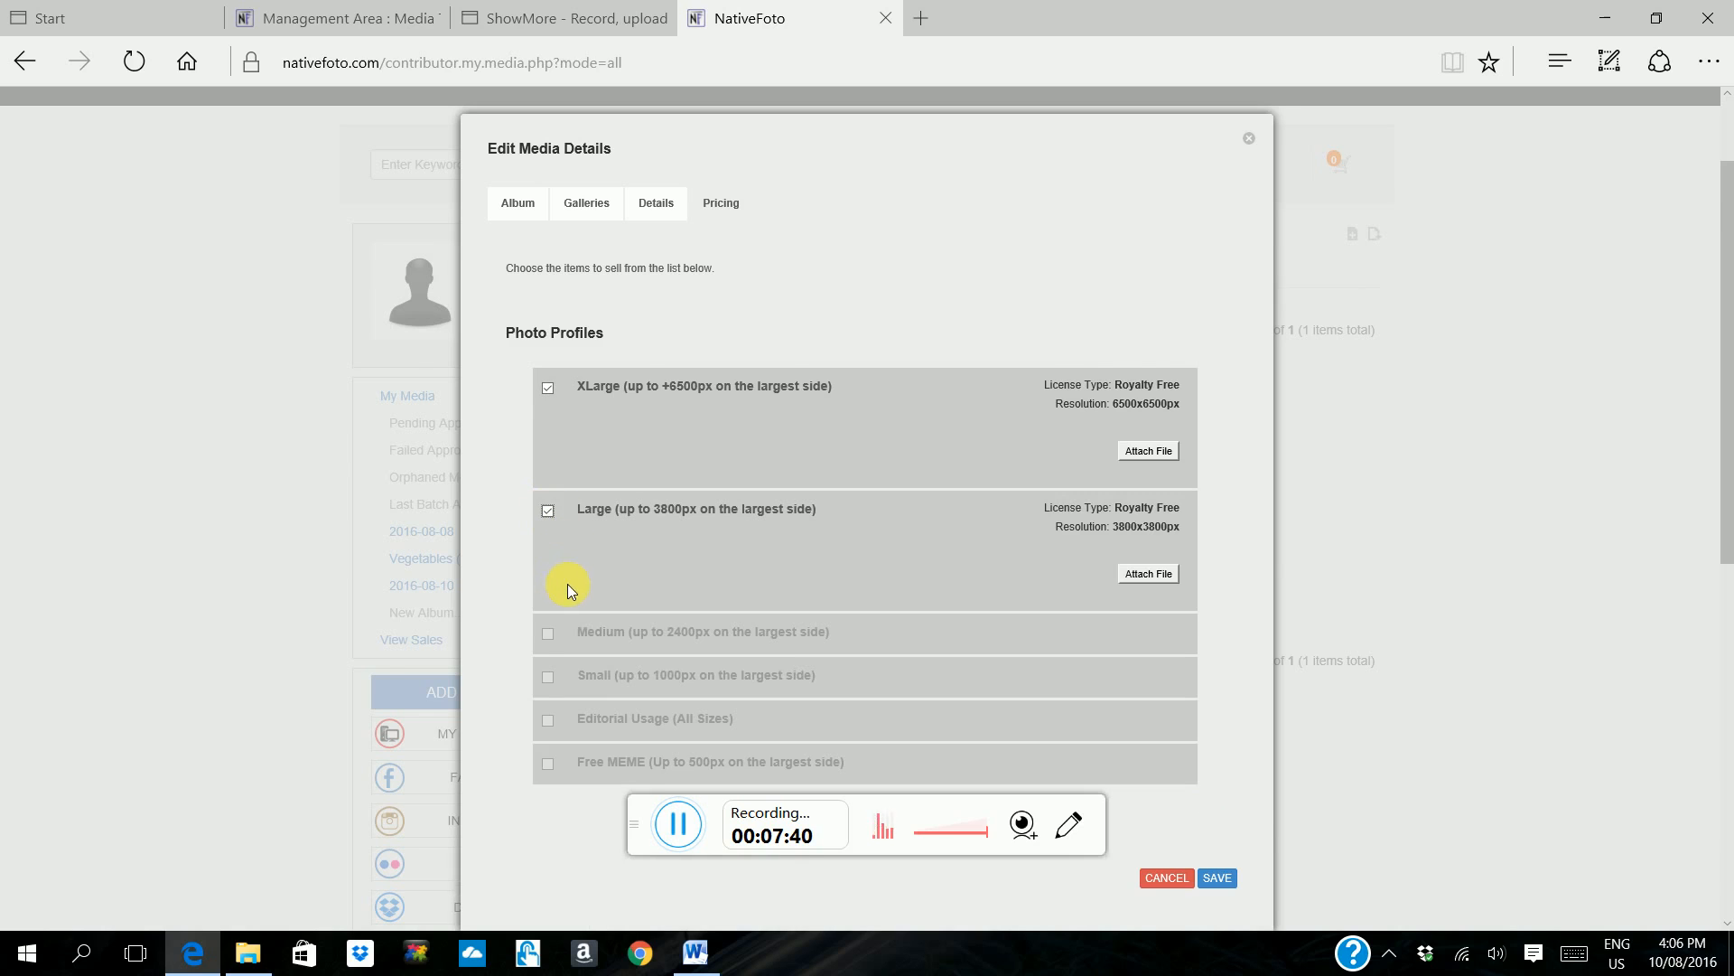
scroll(567, 583, down, 1)
click(548, 508)
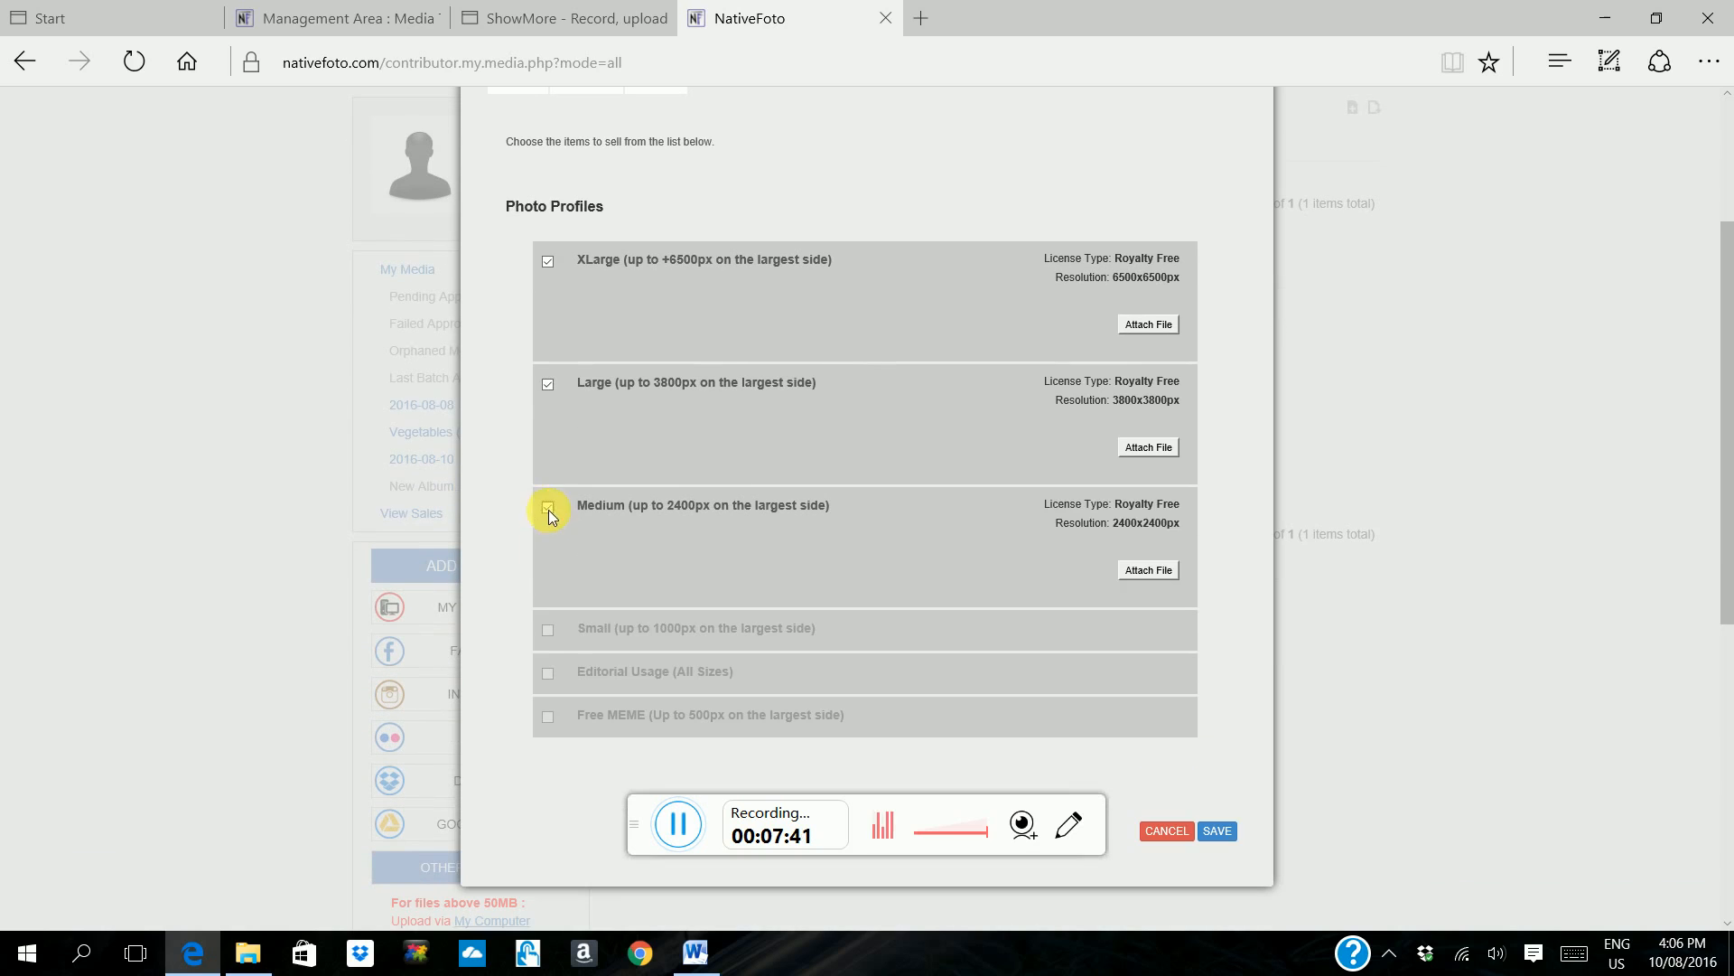
click(546, 629)
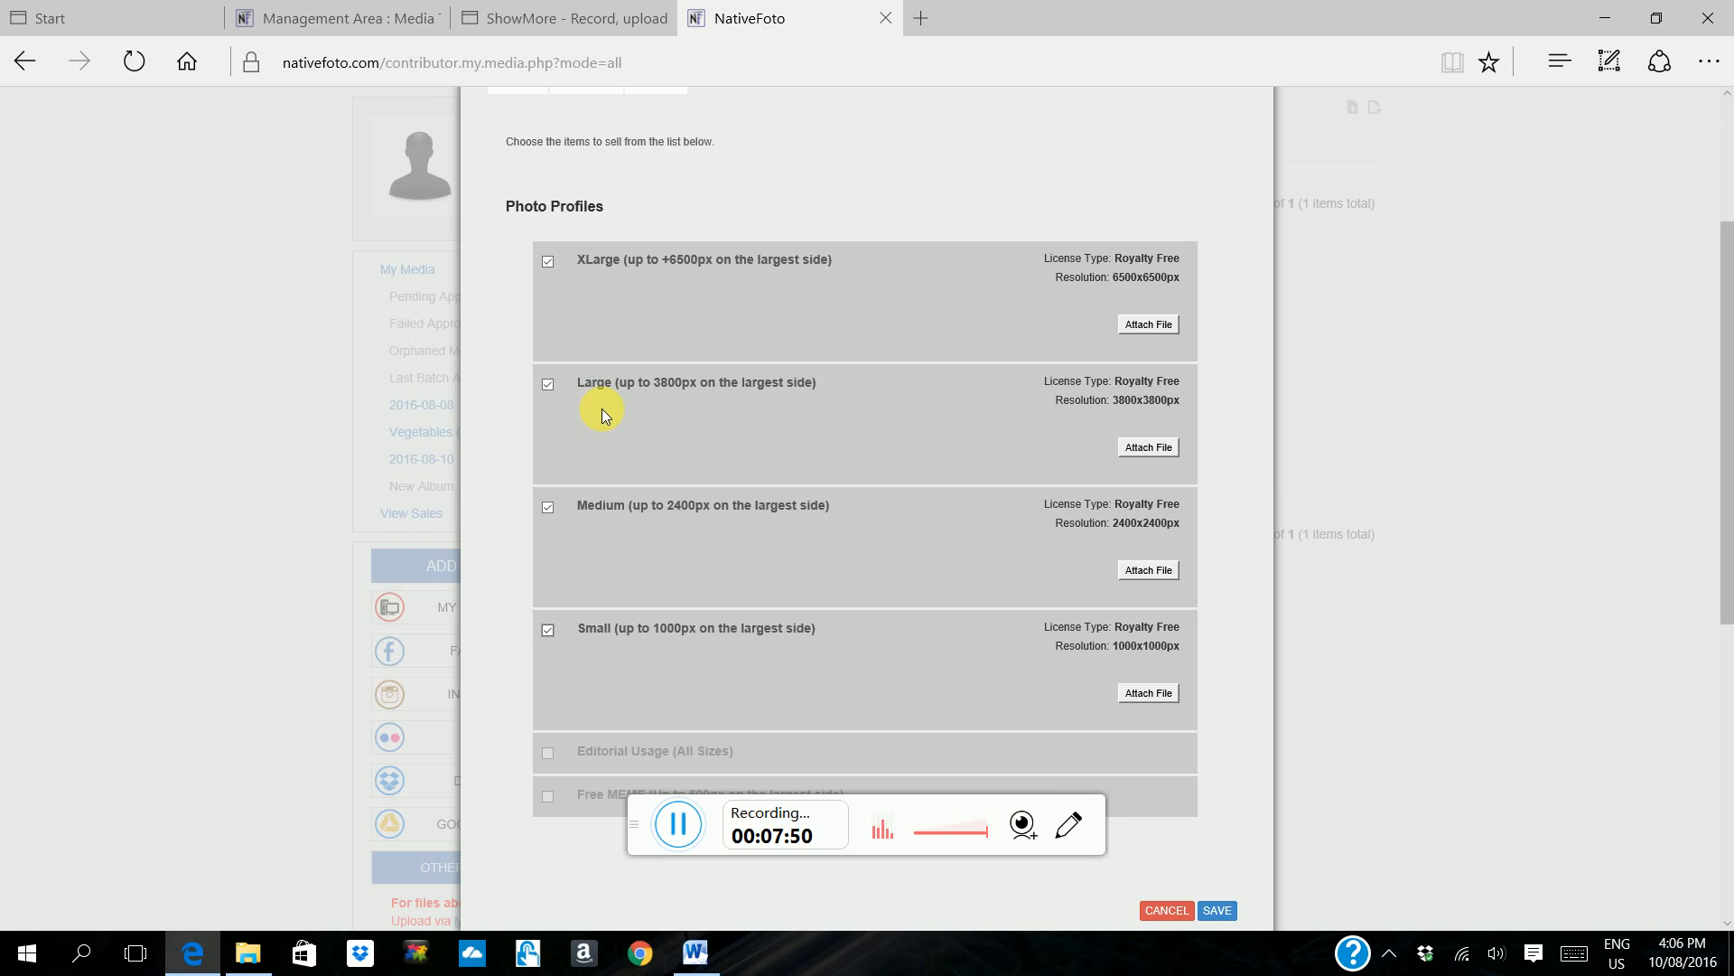
Enable the Free MEME profile without Editorial Usage, check the selected profiles and save the media details
scroll(610, 410, down, 1)
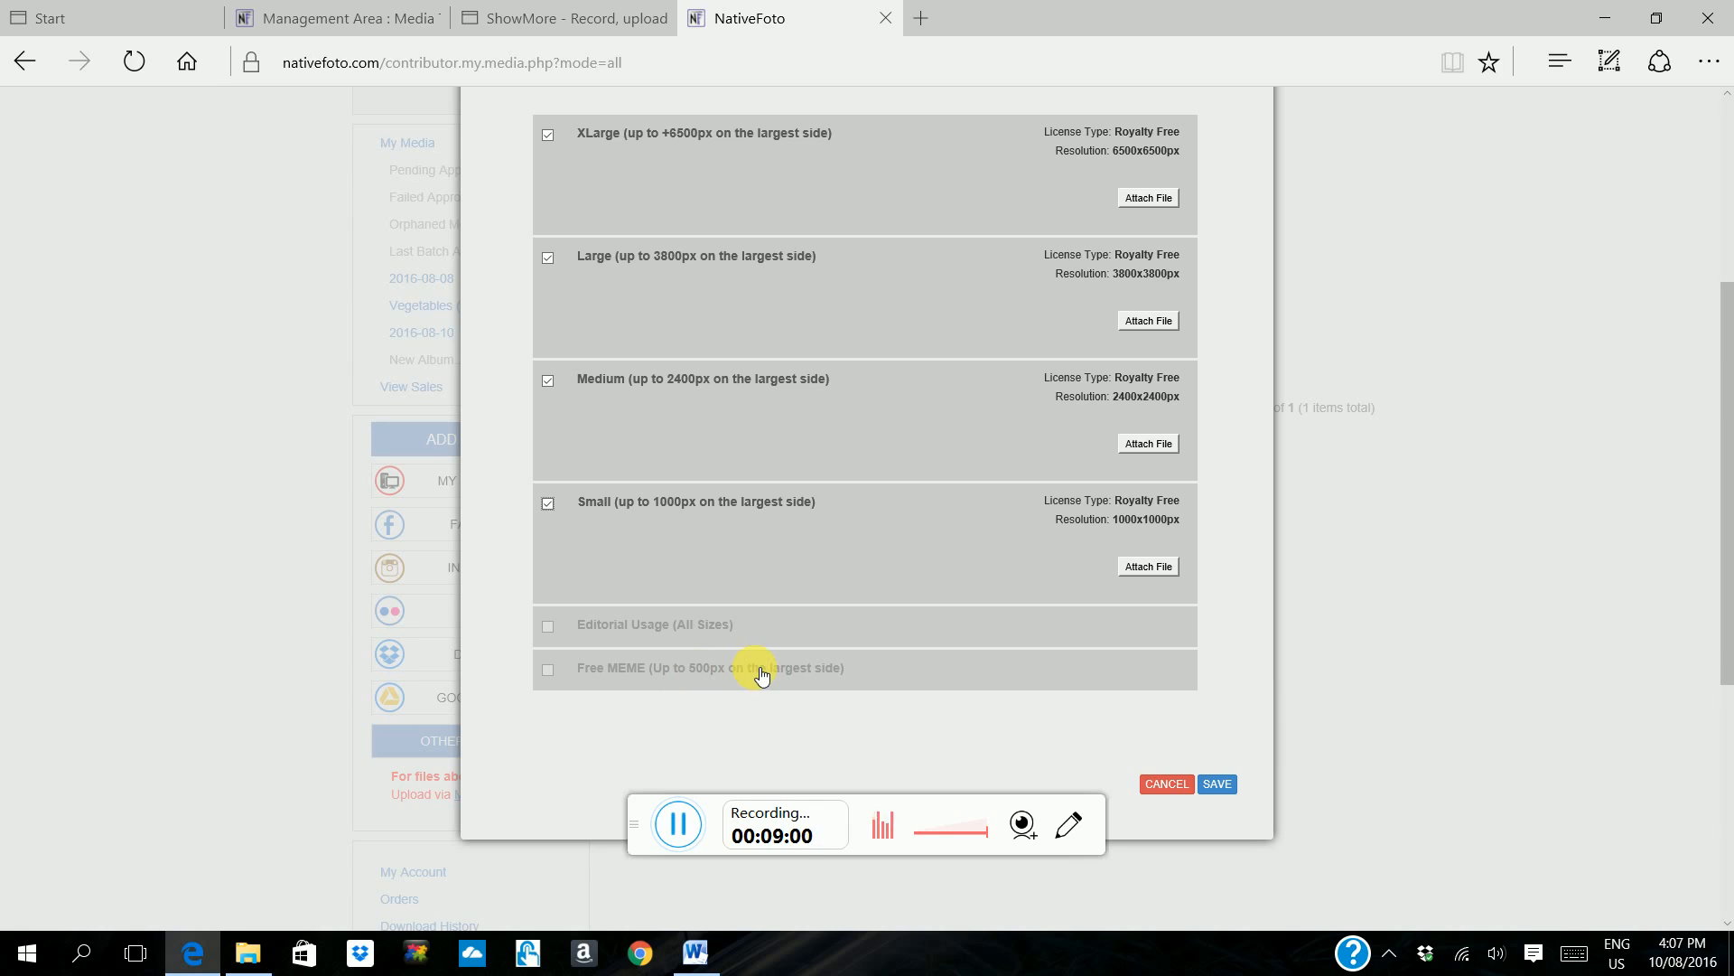
click(546, 672)
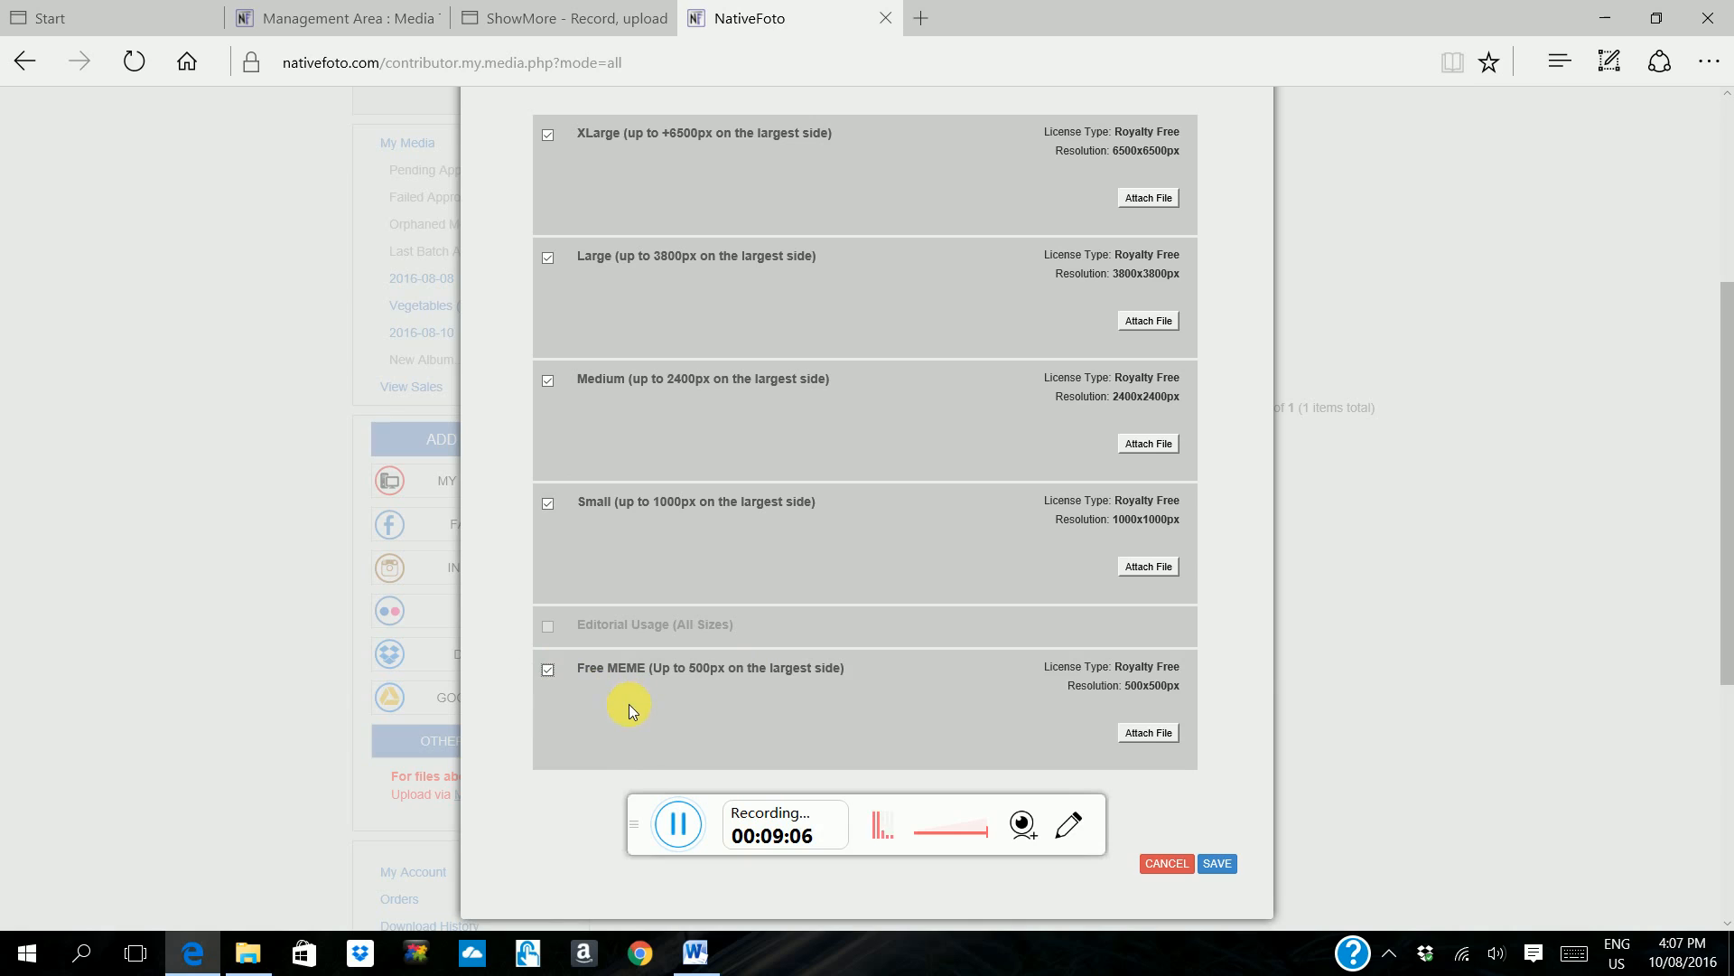
scroll(629, 703, down, 1)
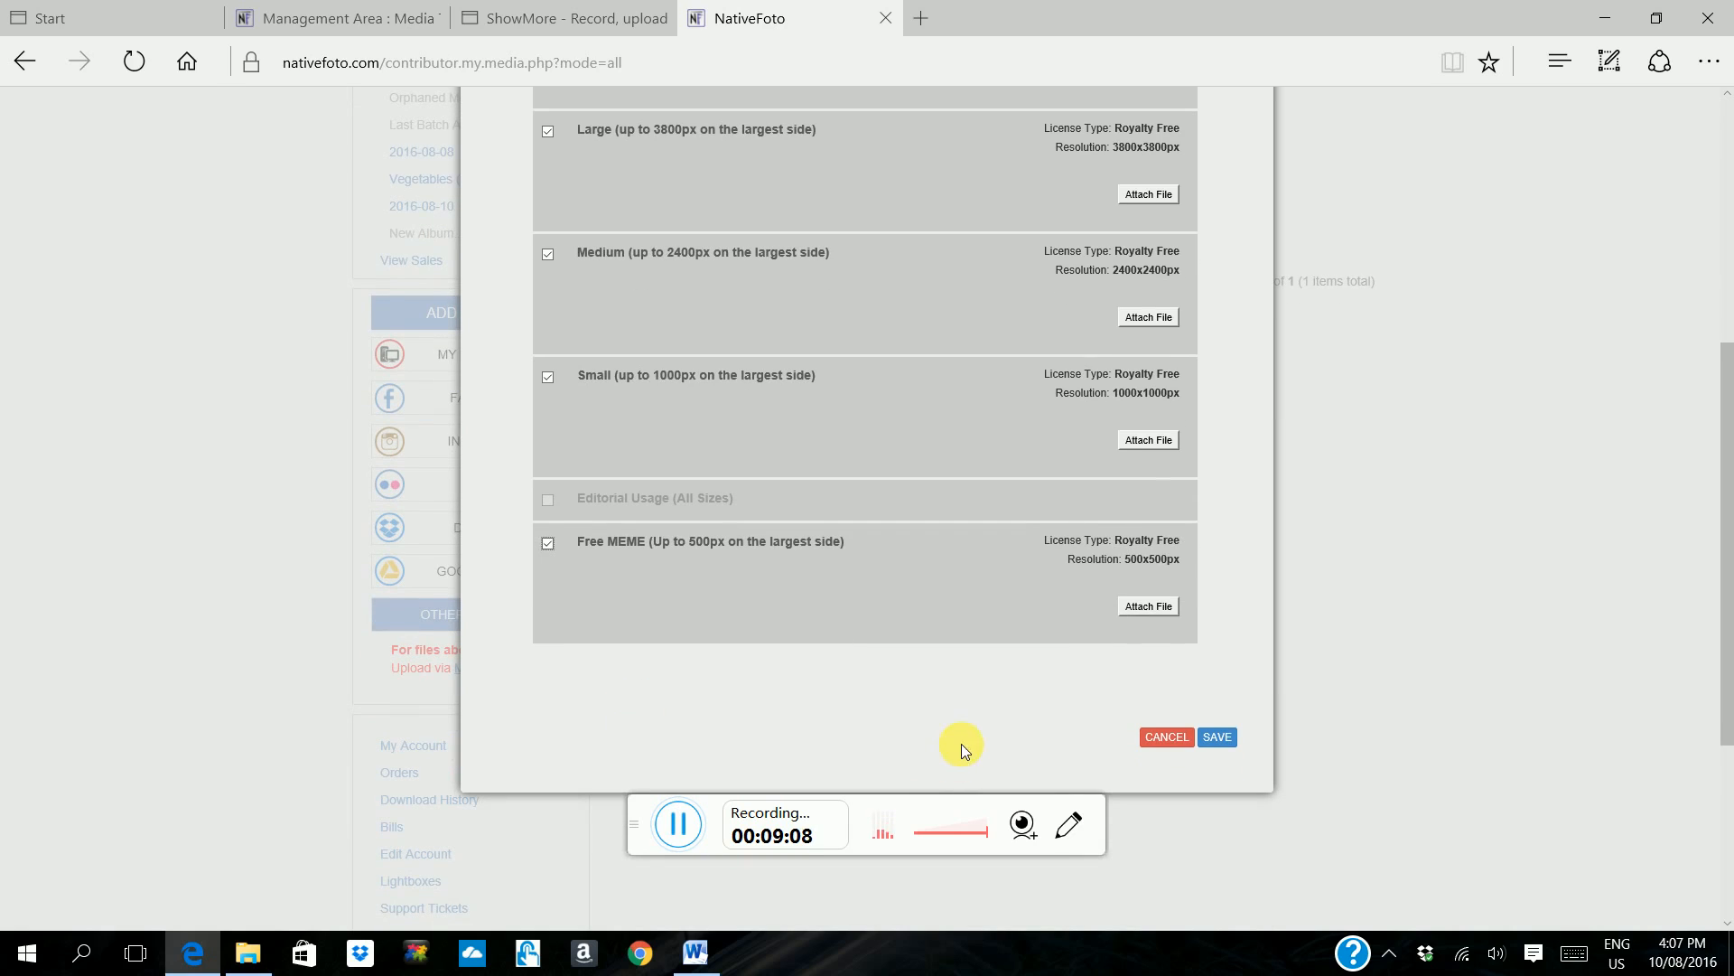
scroll(973, 704, up, 2)
scroll(973, 703, up, 1)
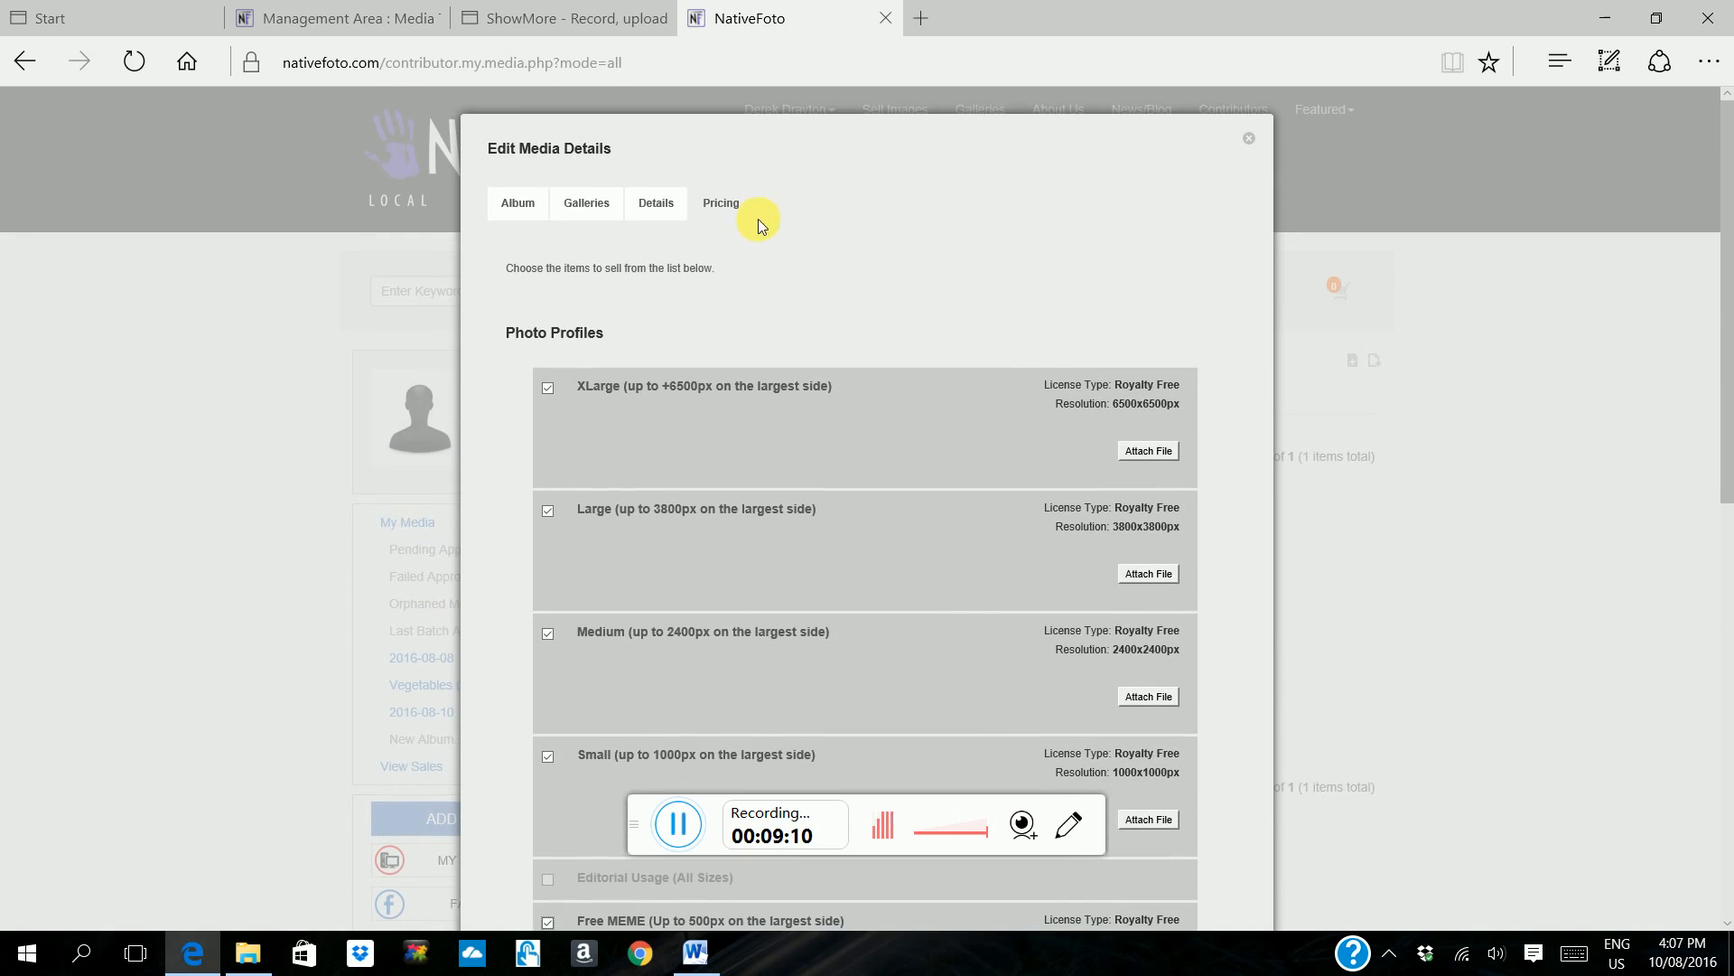
scroll(1024, 335, down, 4)
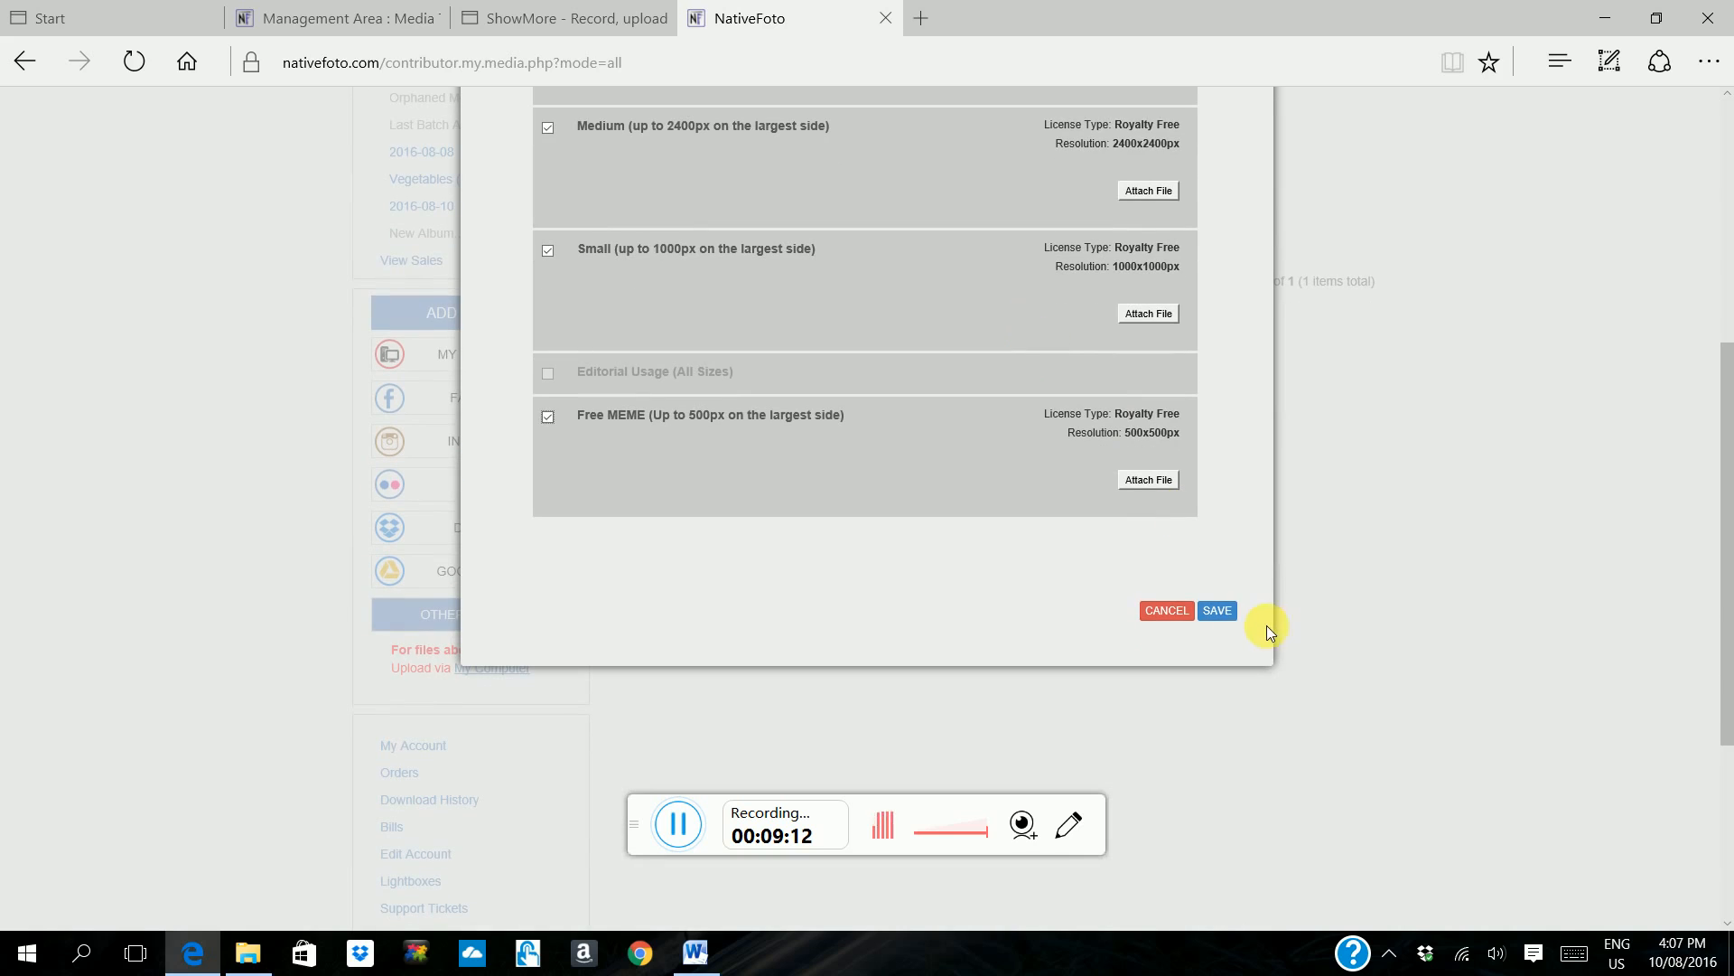
click(1233, 621)
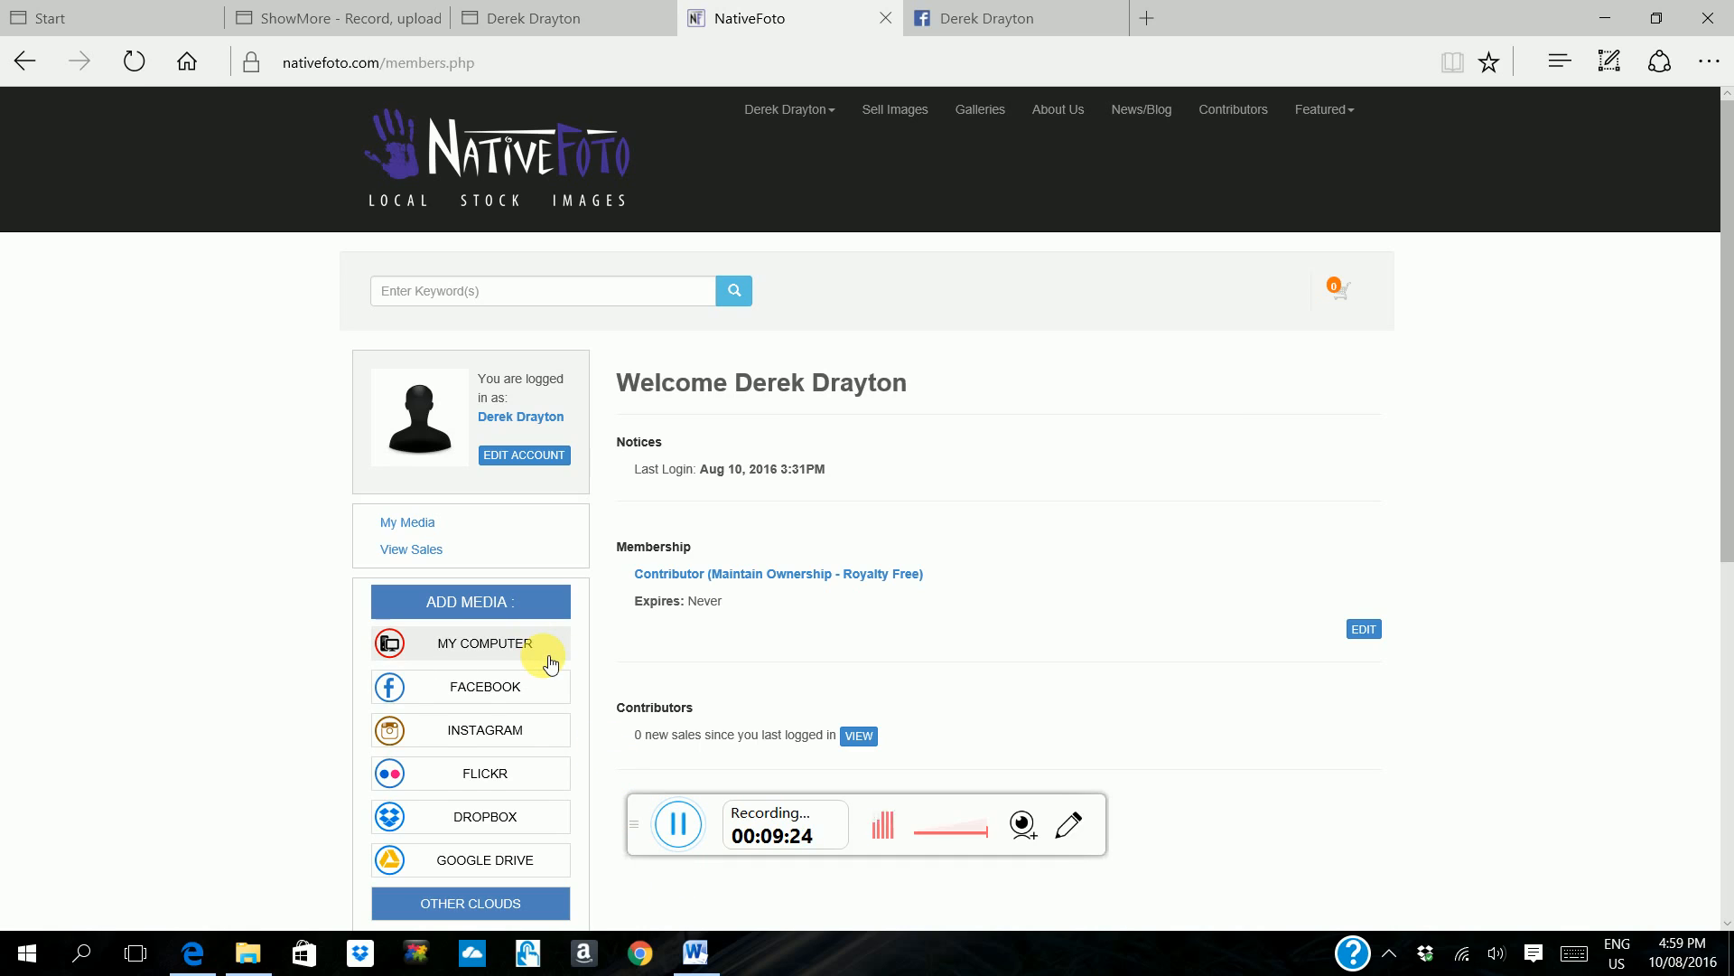
Start adding media from Facebook and select the first photo in the Antigua July 2015 album
click(499, 694)
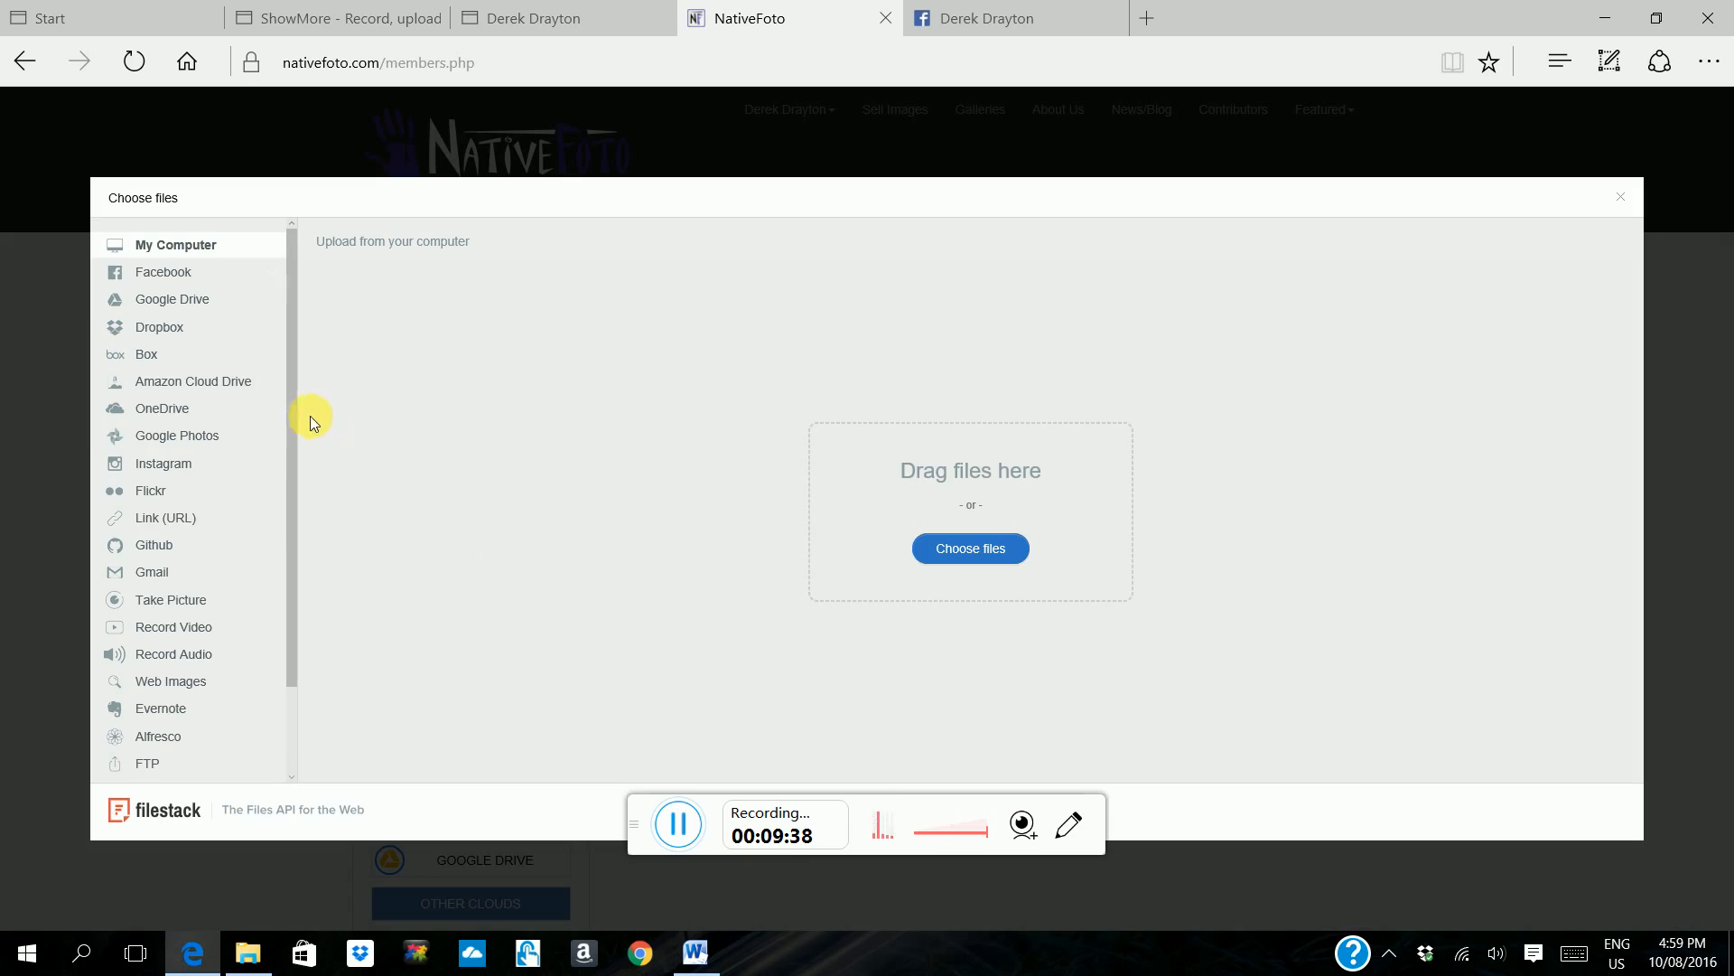
click(202, 281)
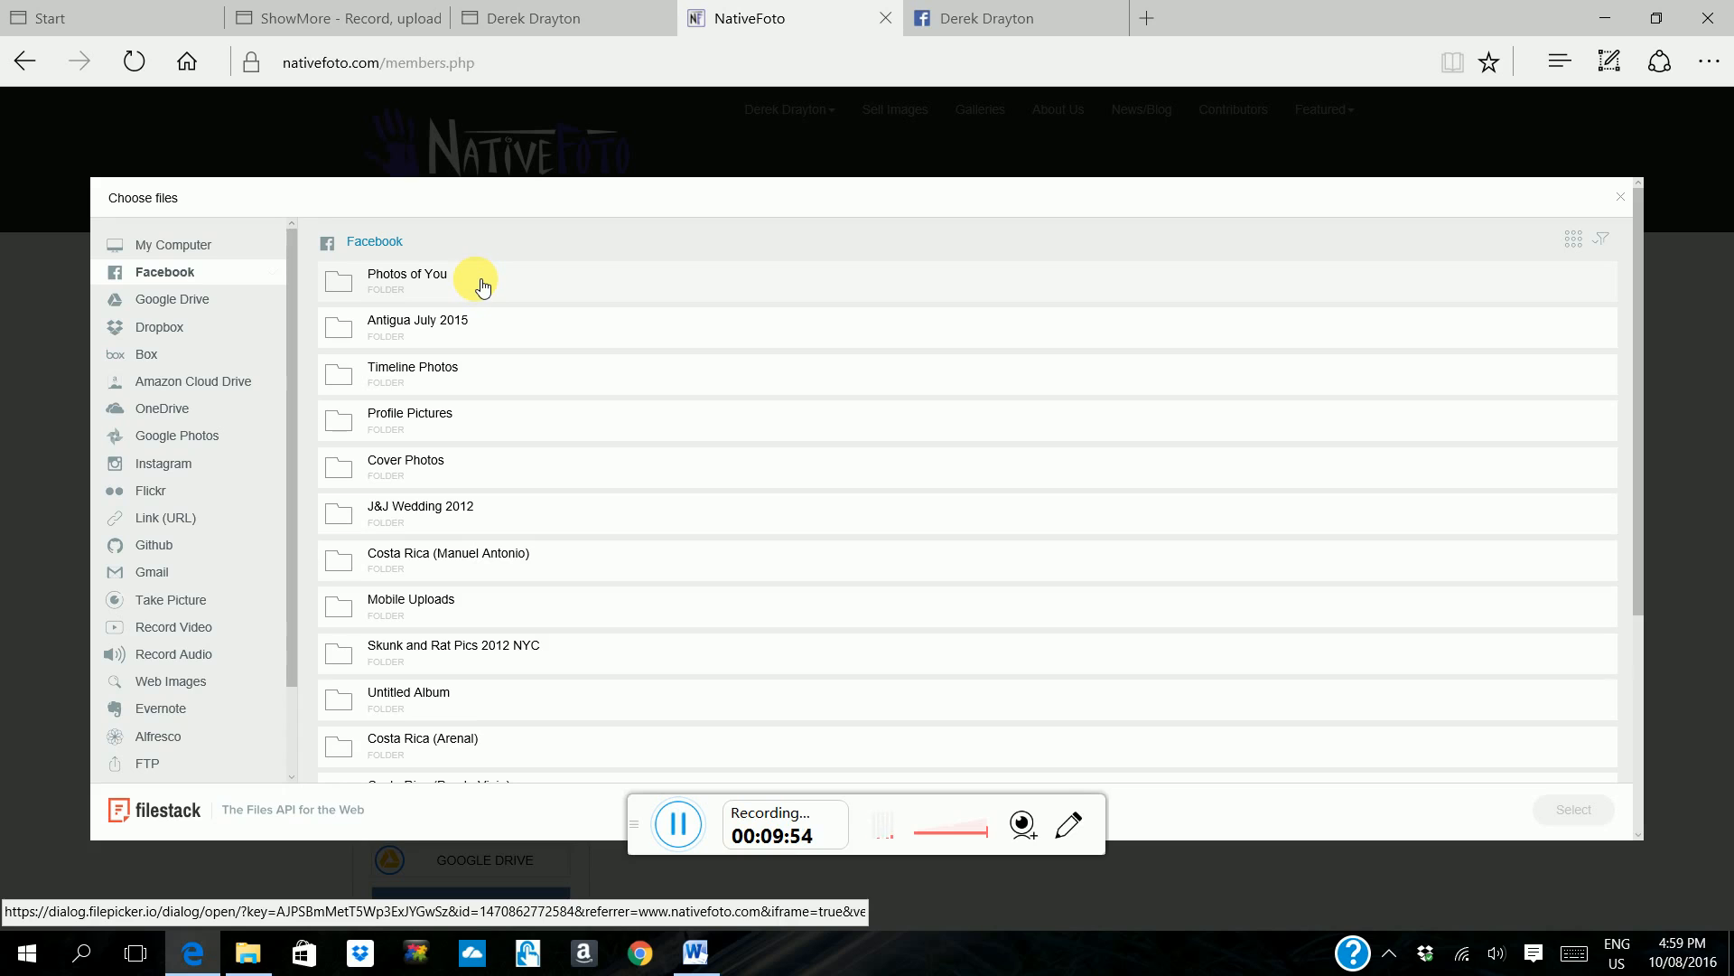
click(458, 336)
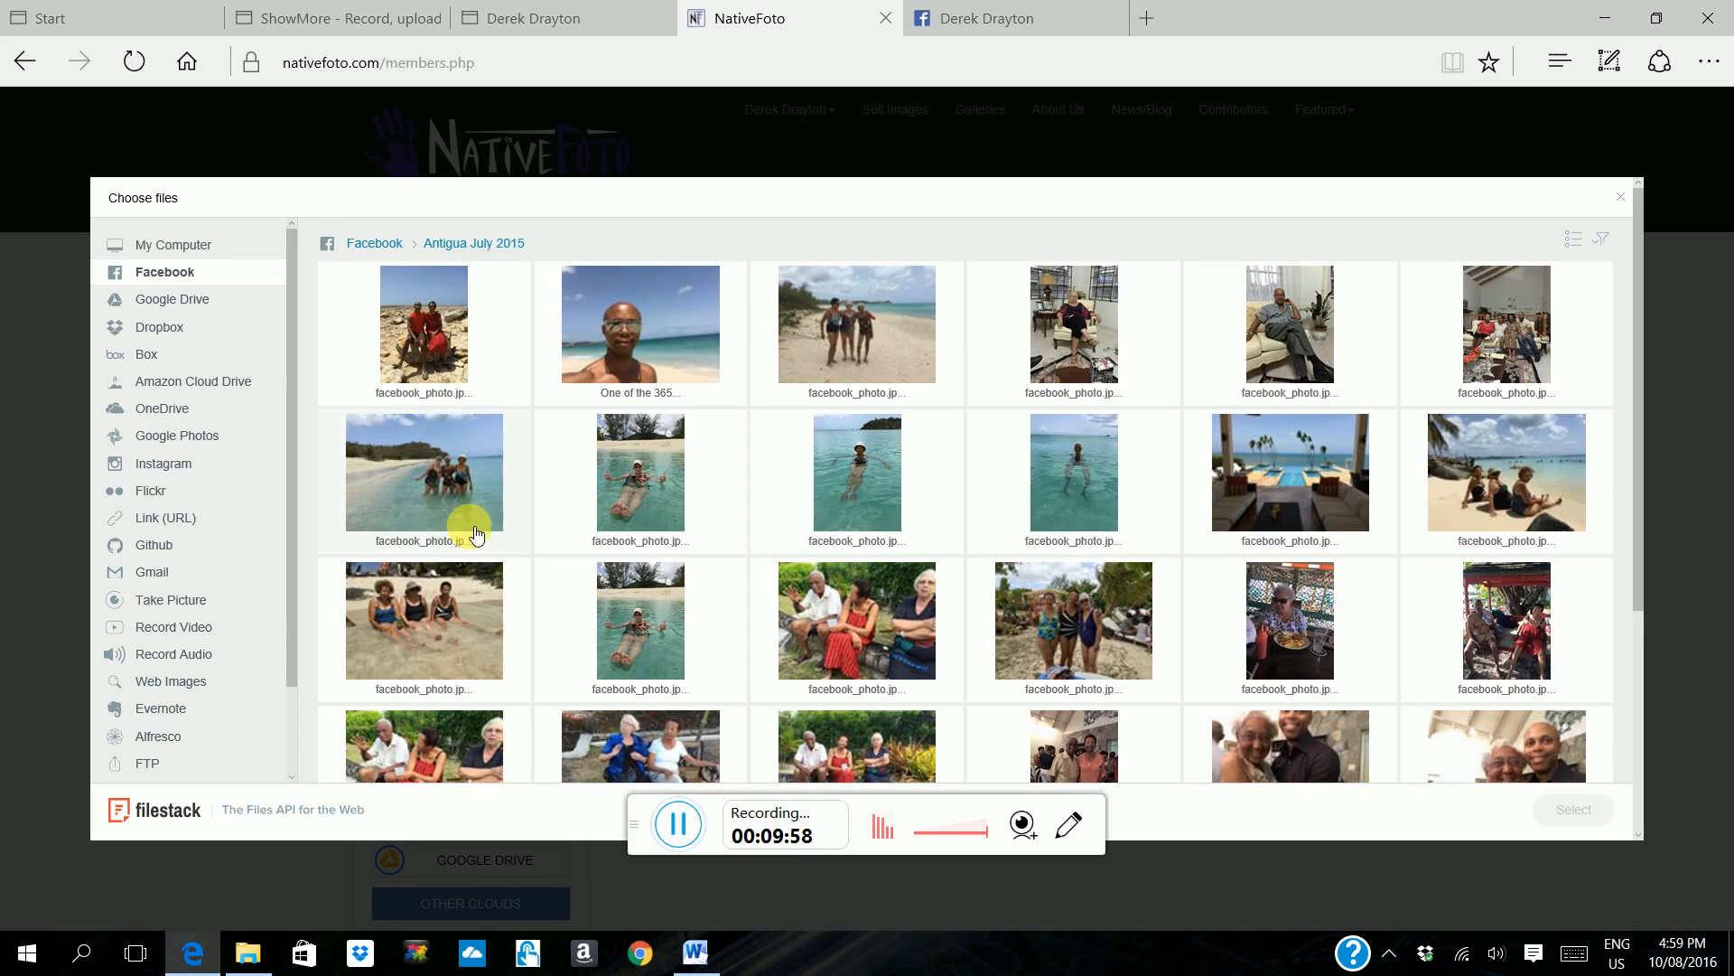
click(451, 384)
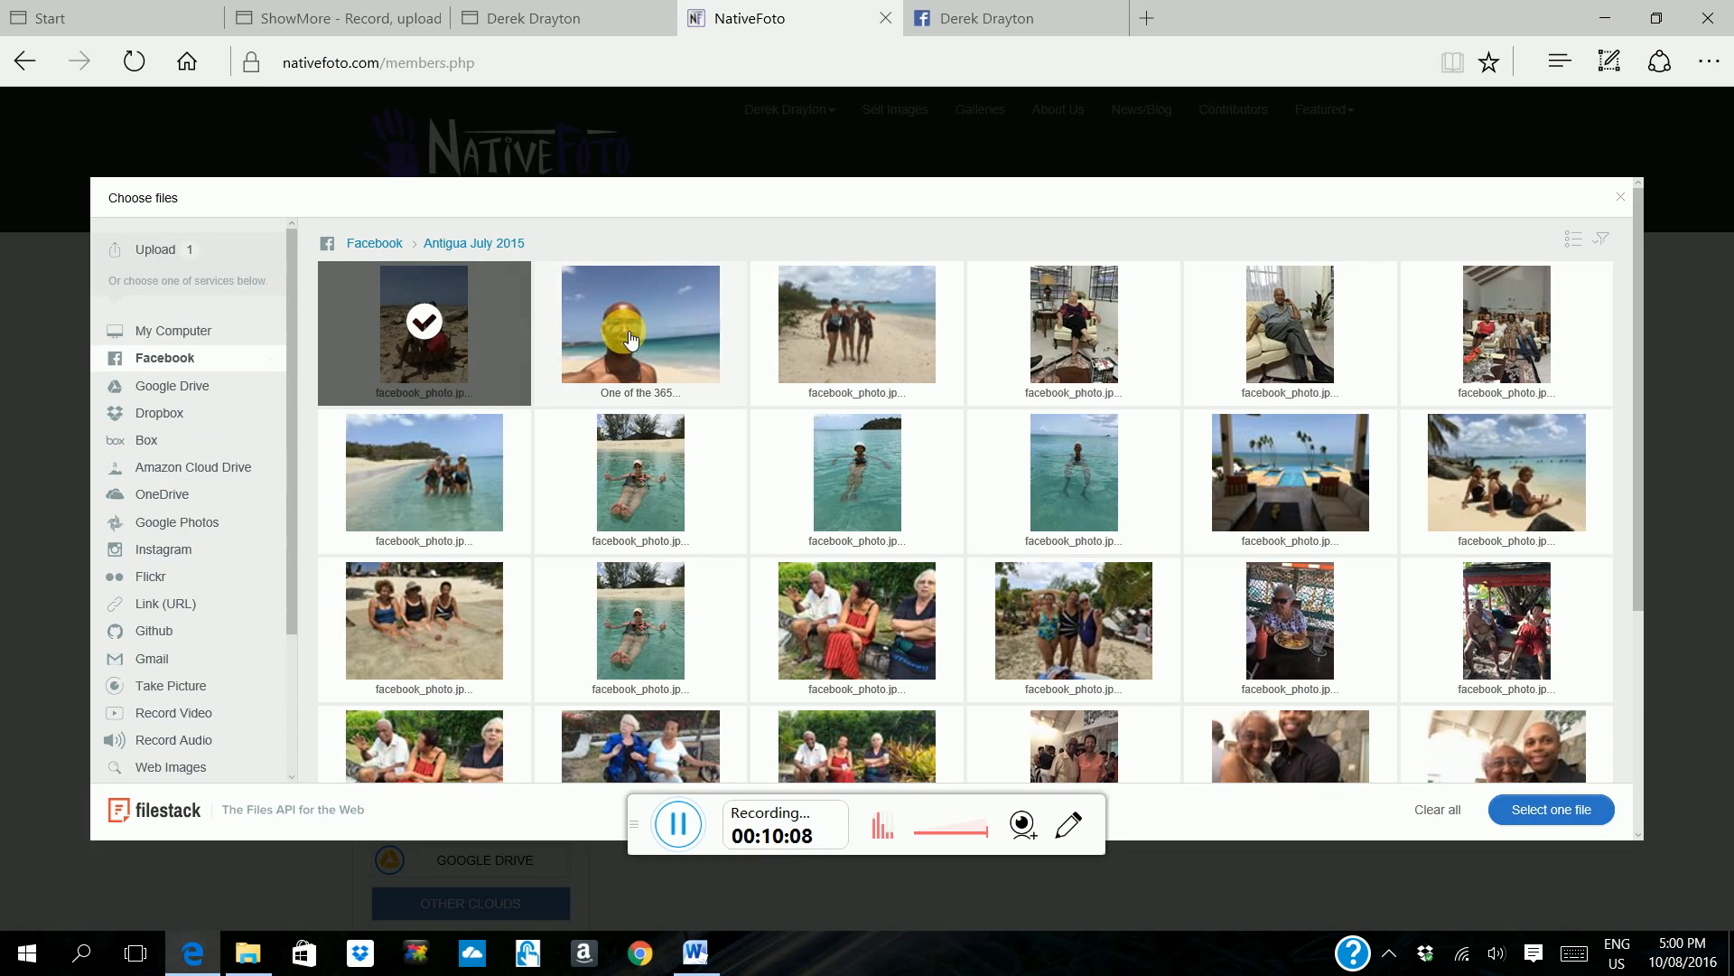
click(833, 348)
click(682, 364)
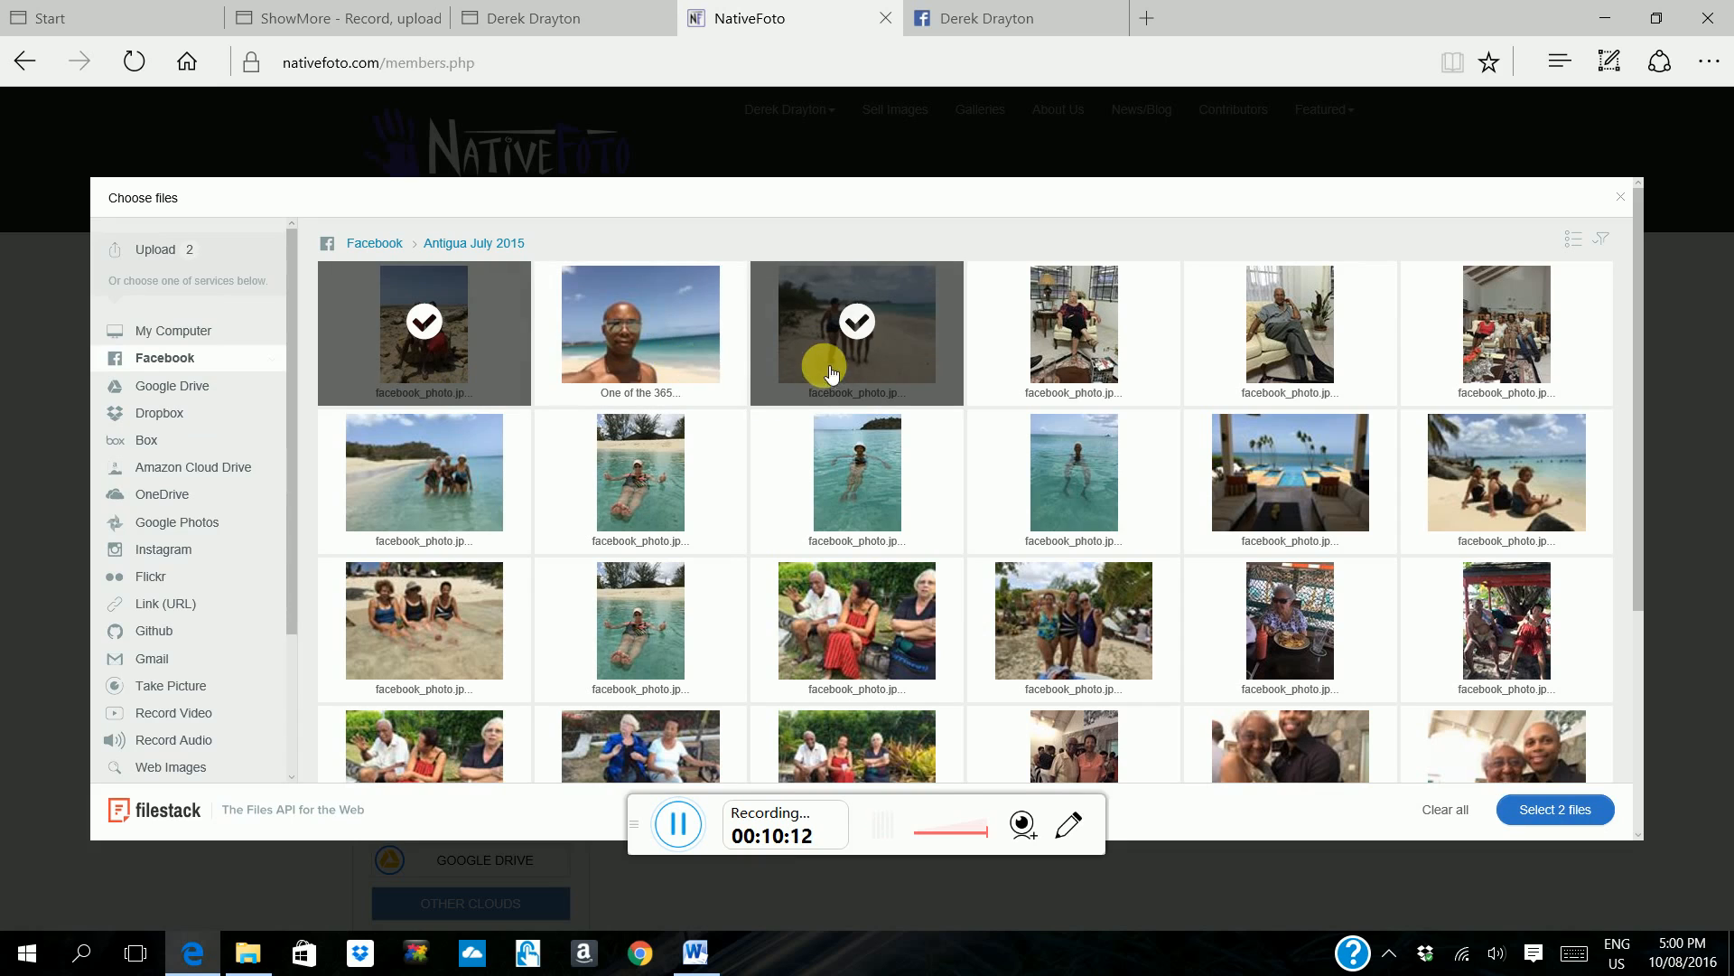
click(822, 359)
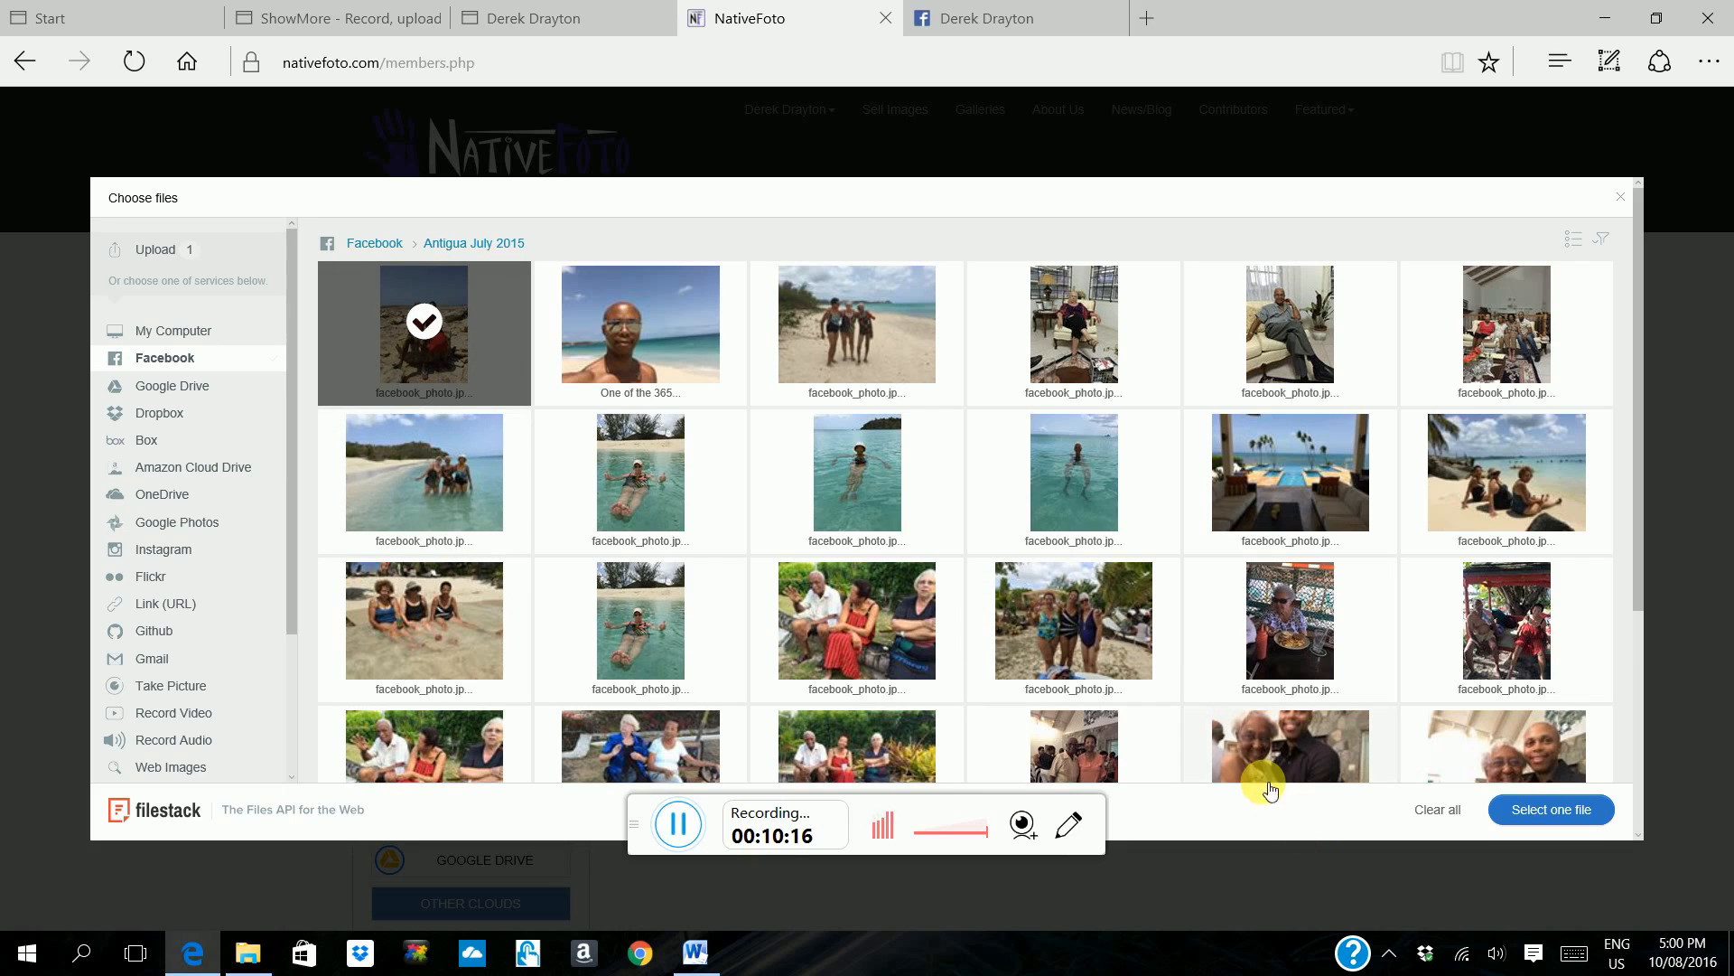
Confirm the single selected Facebook photo and upload it
click(1566, 816)
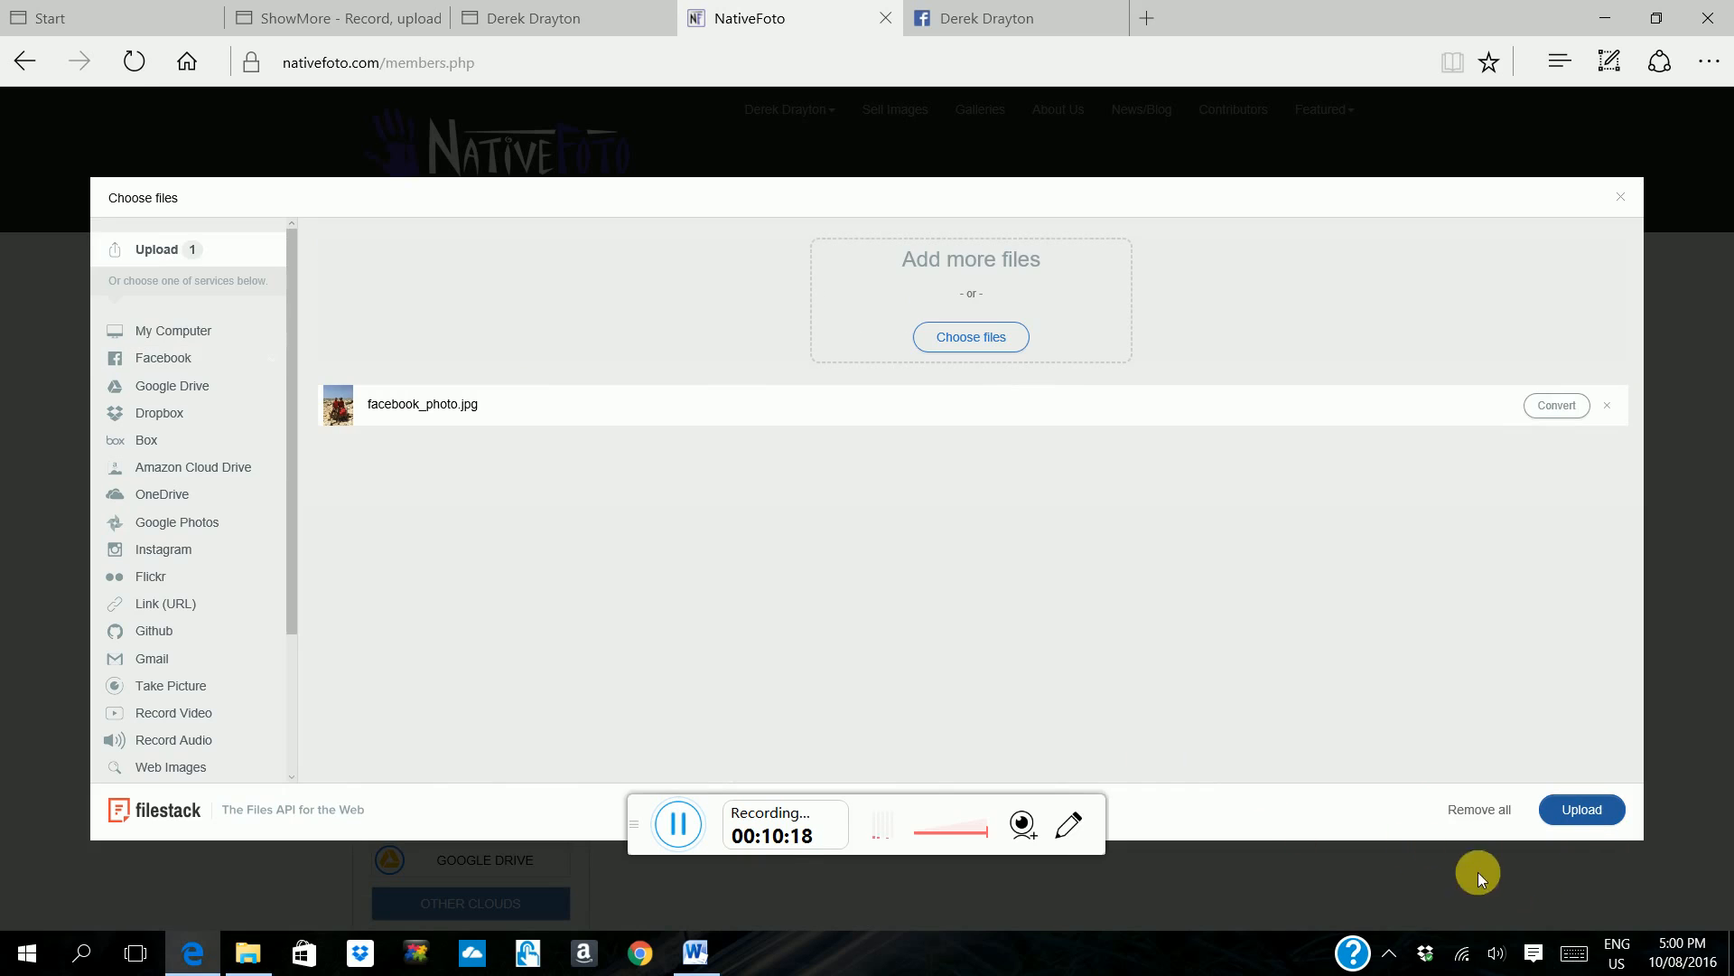
click(1579, 816)
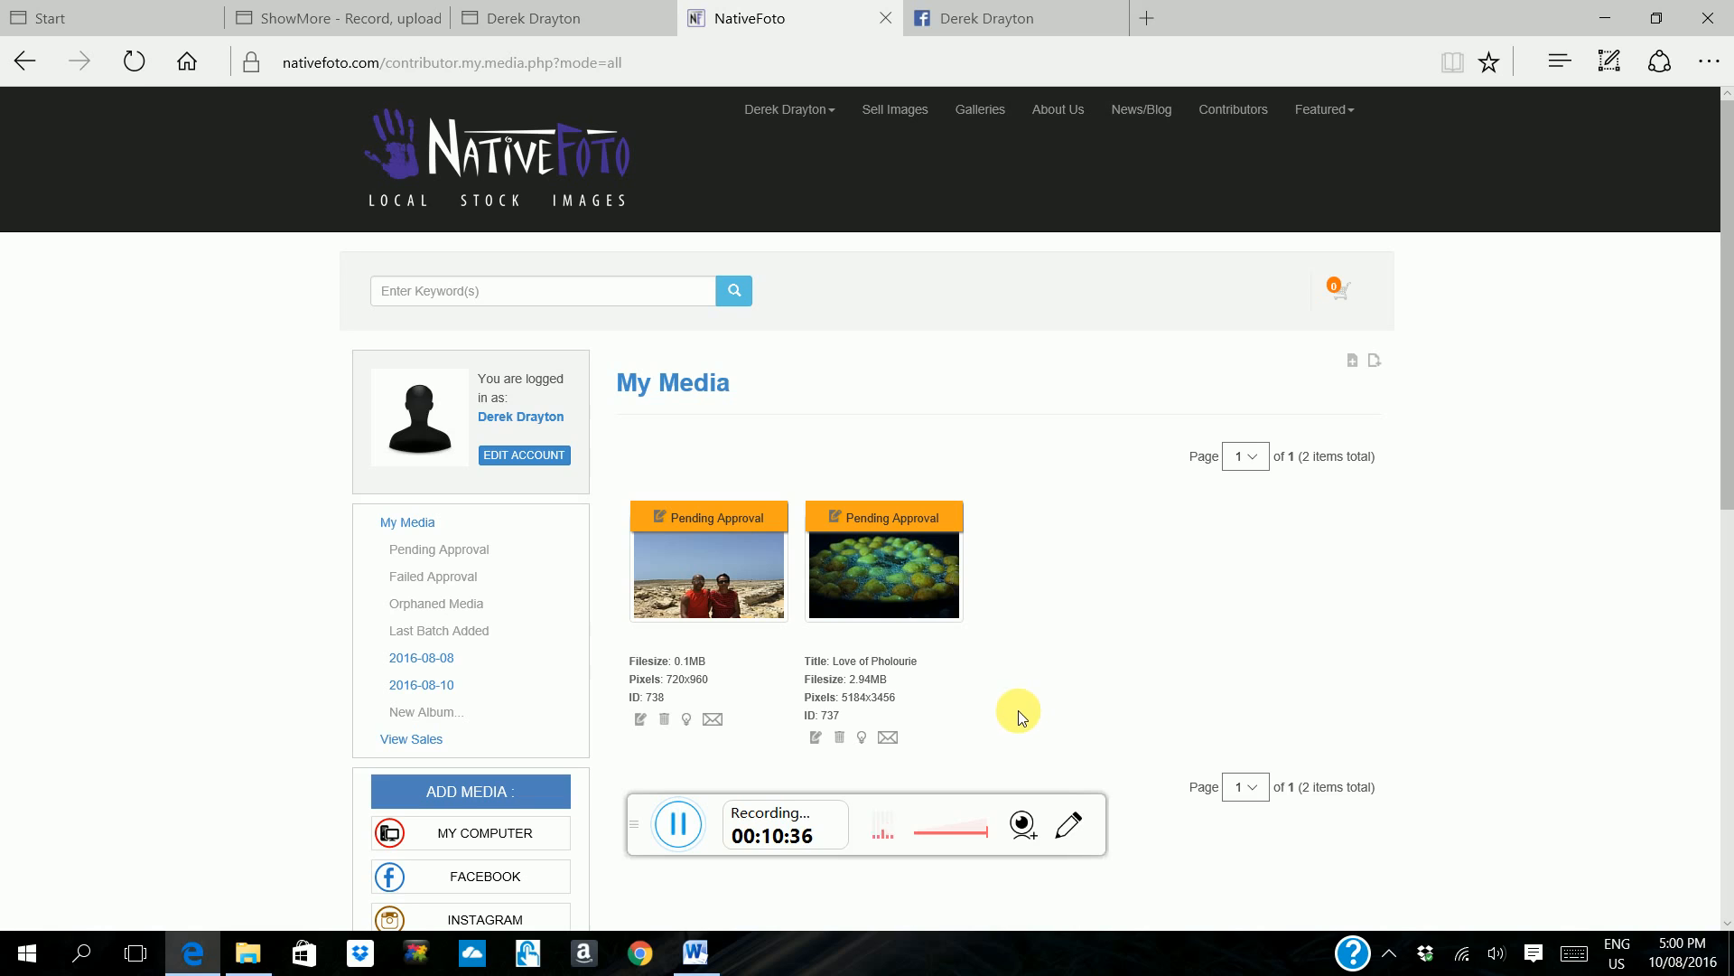
Edit the newly uploaded Facebook photo's media details and assign it to the Mixed Age Groups gallery
click(644, 721)
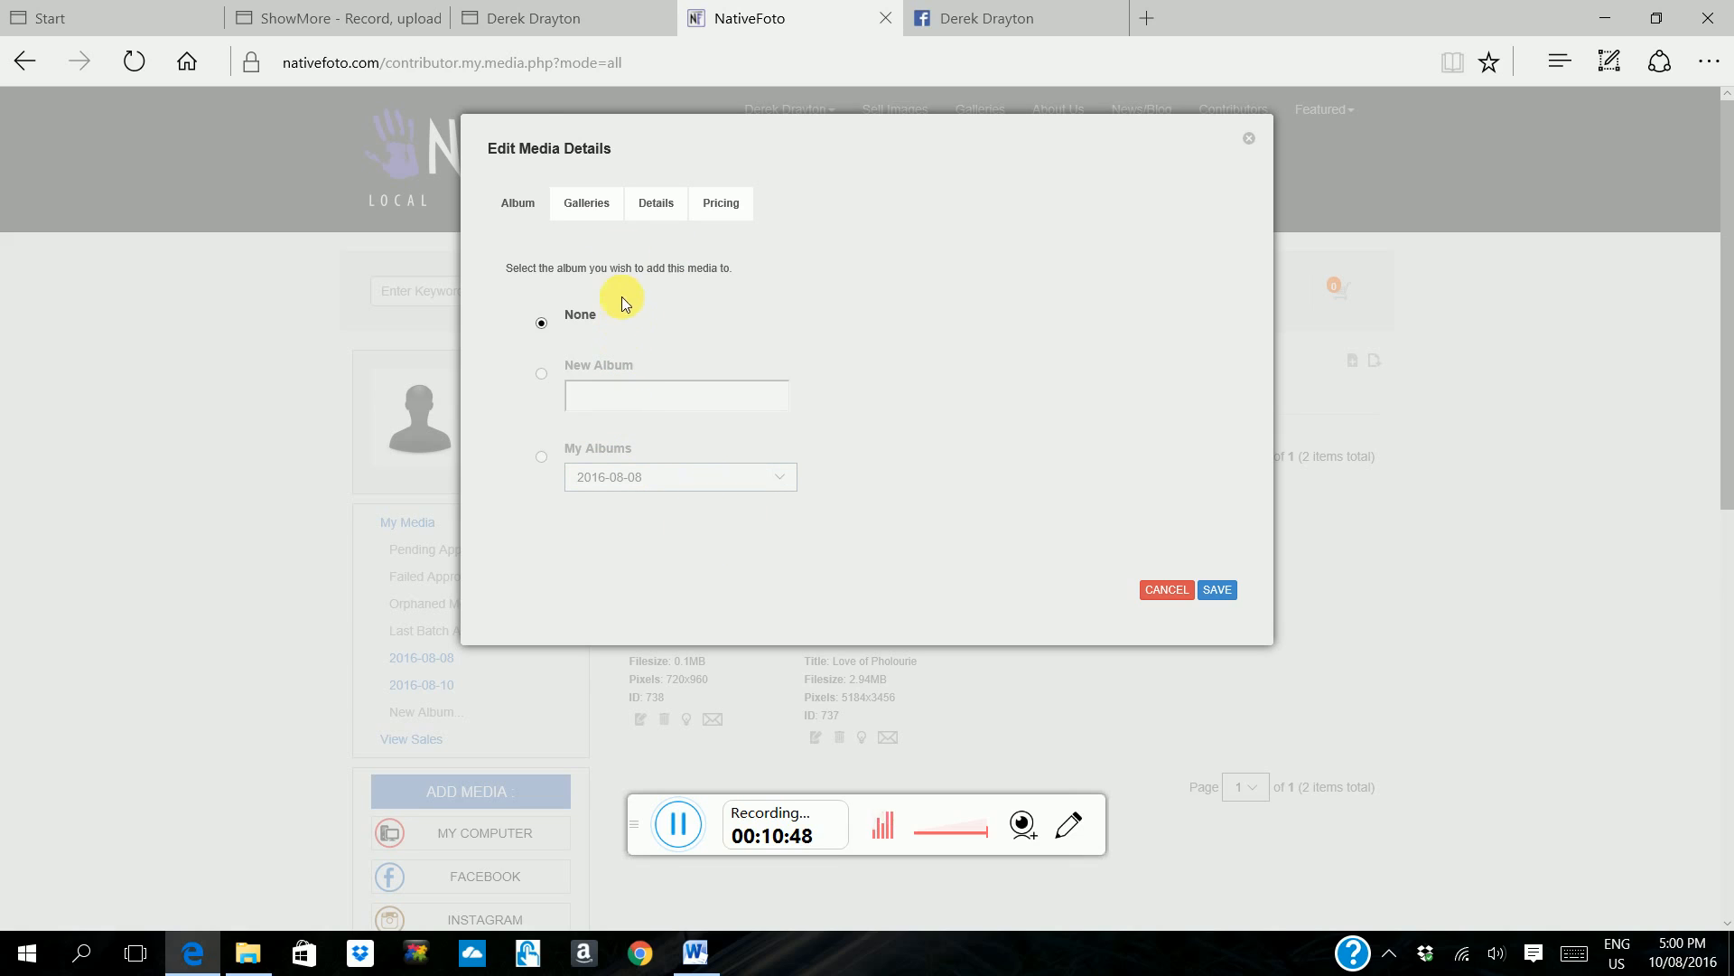
click(590, 203)
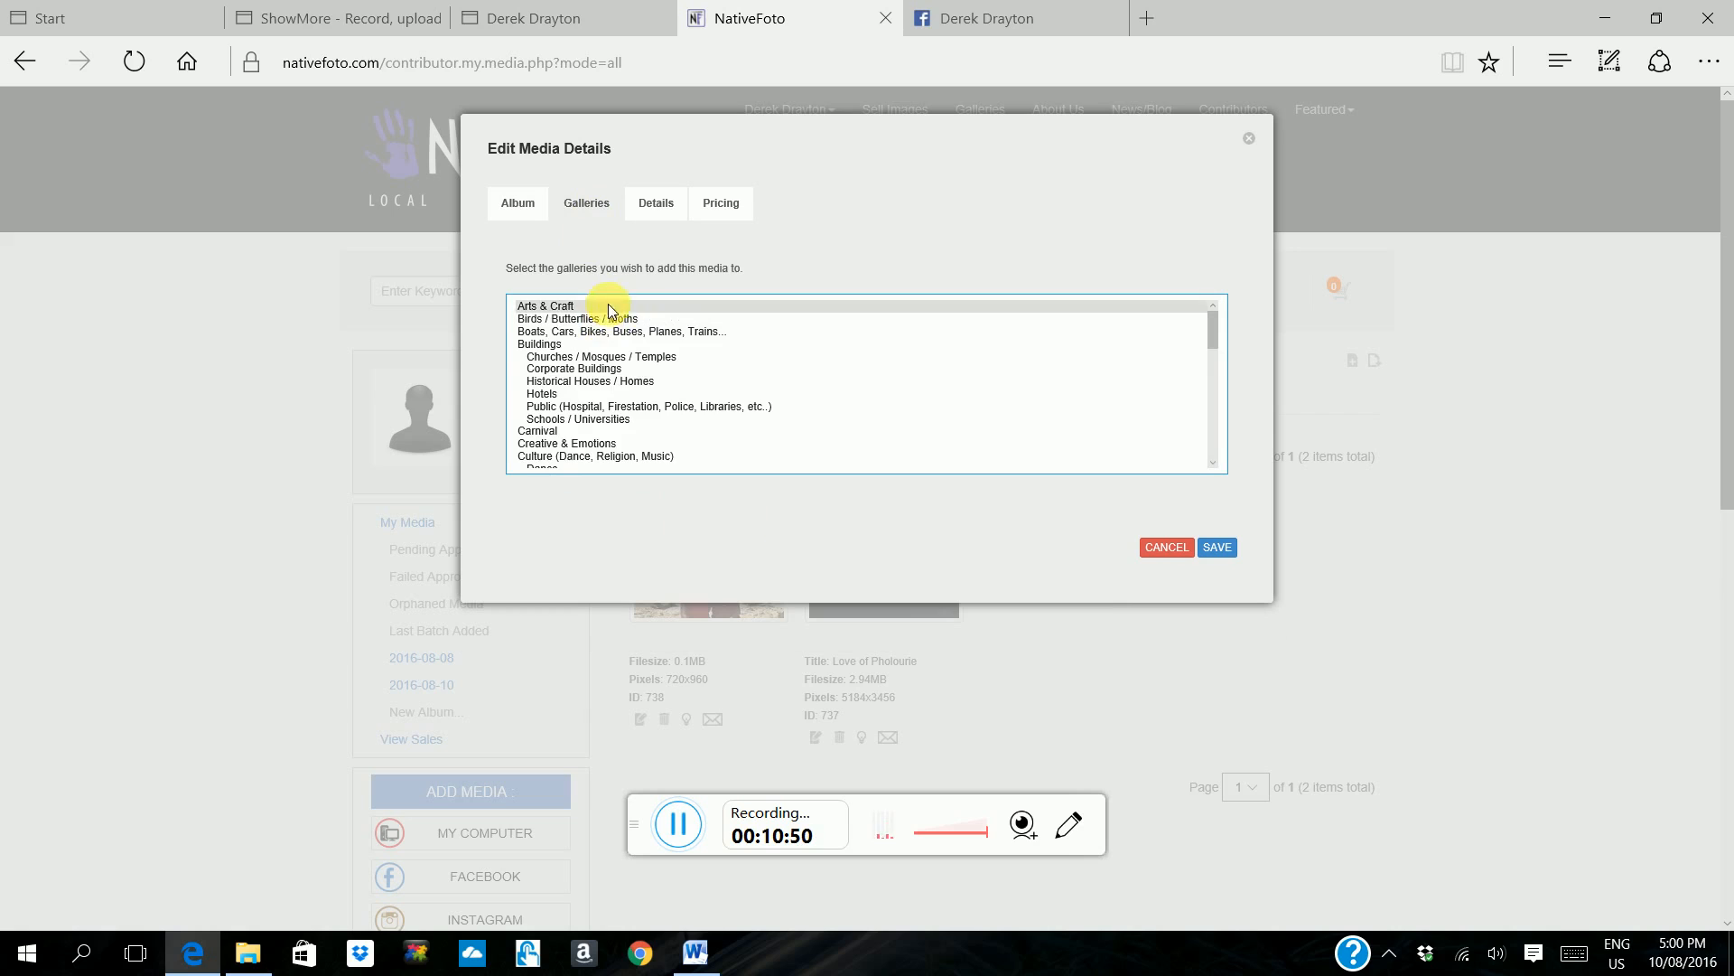
scroll(777, 409, down, 2)
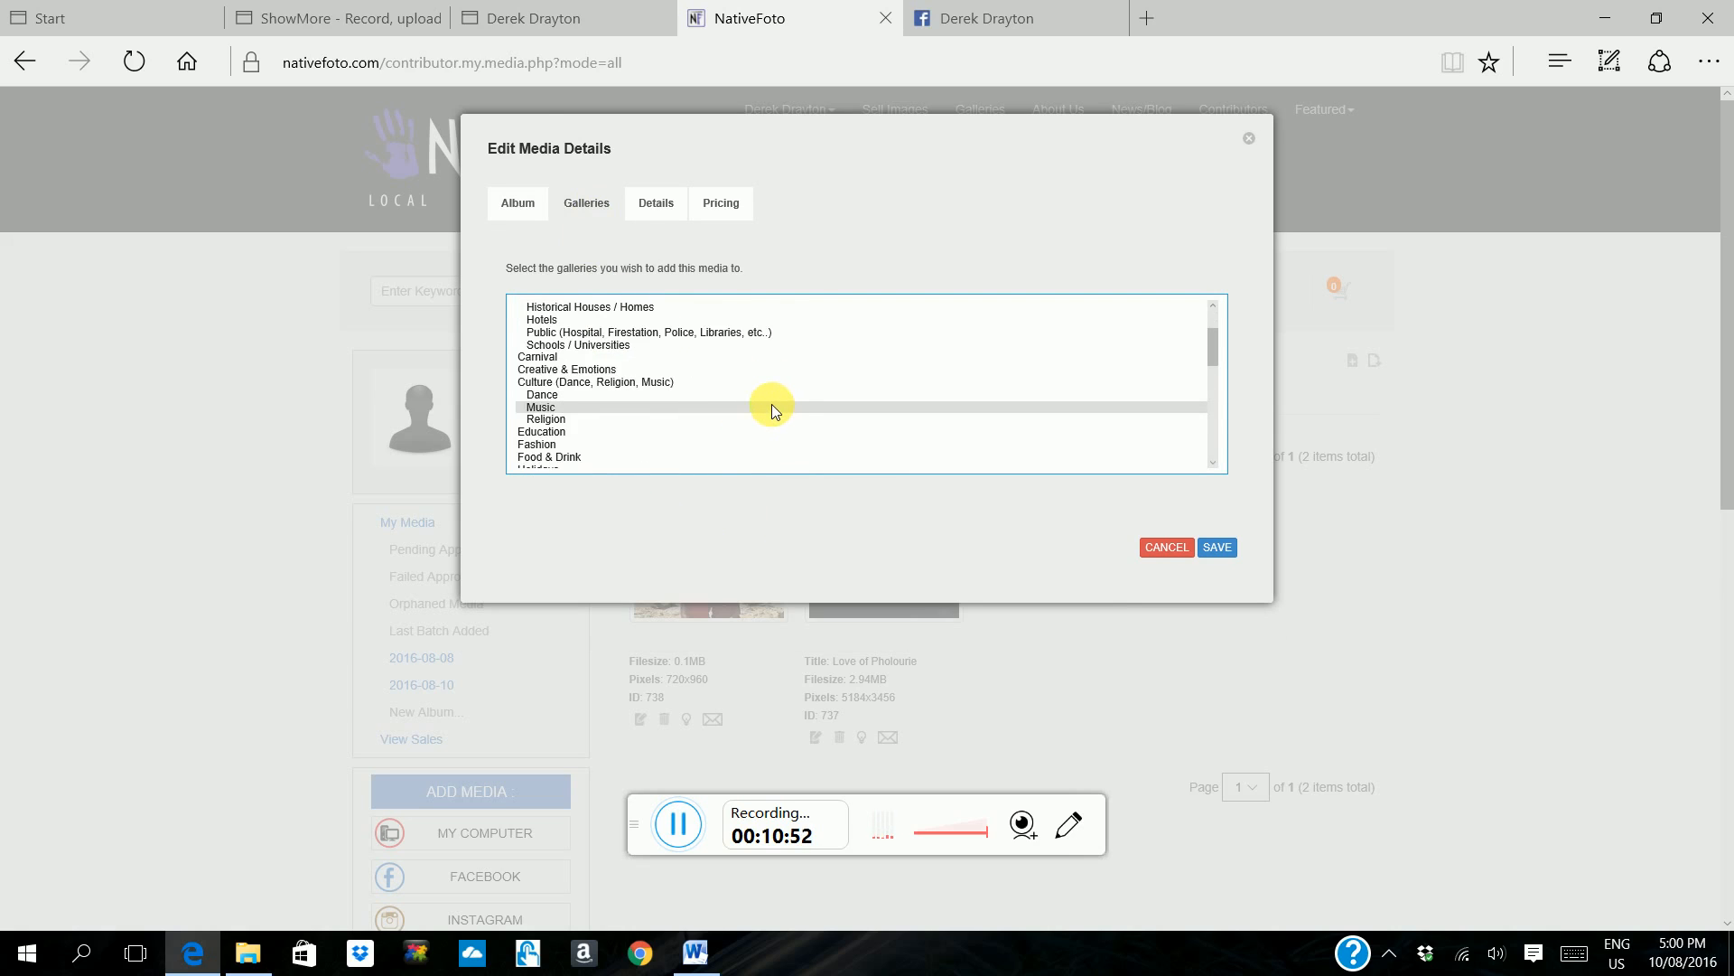
scroll(771, 407, down, 6)
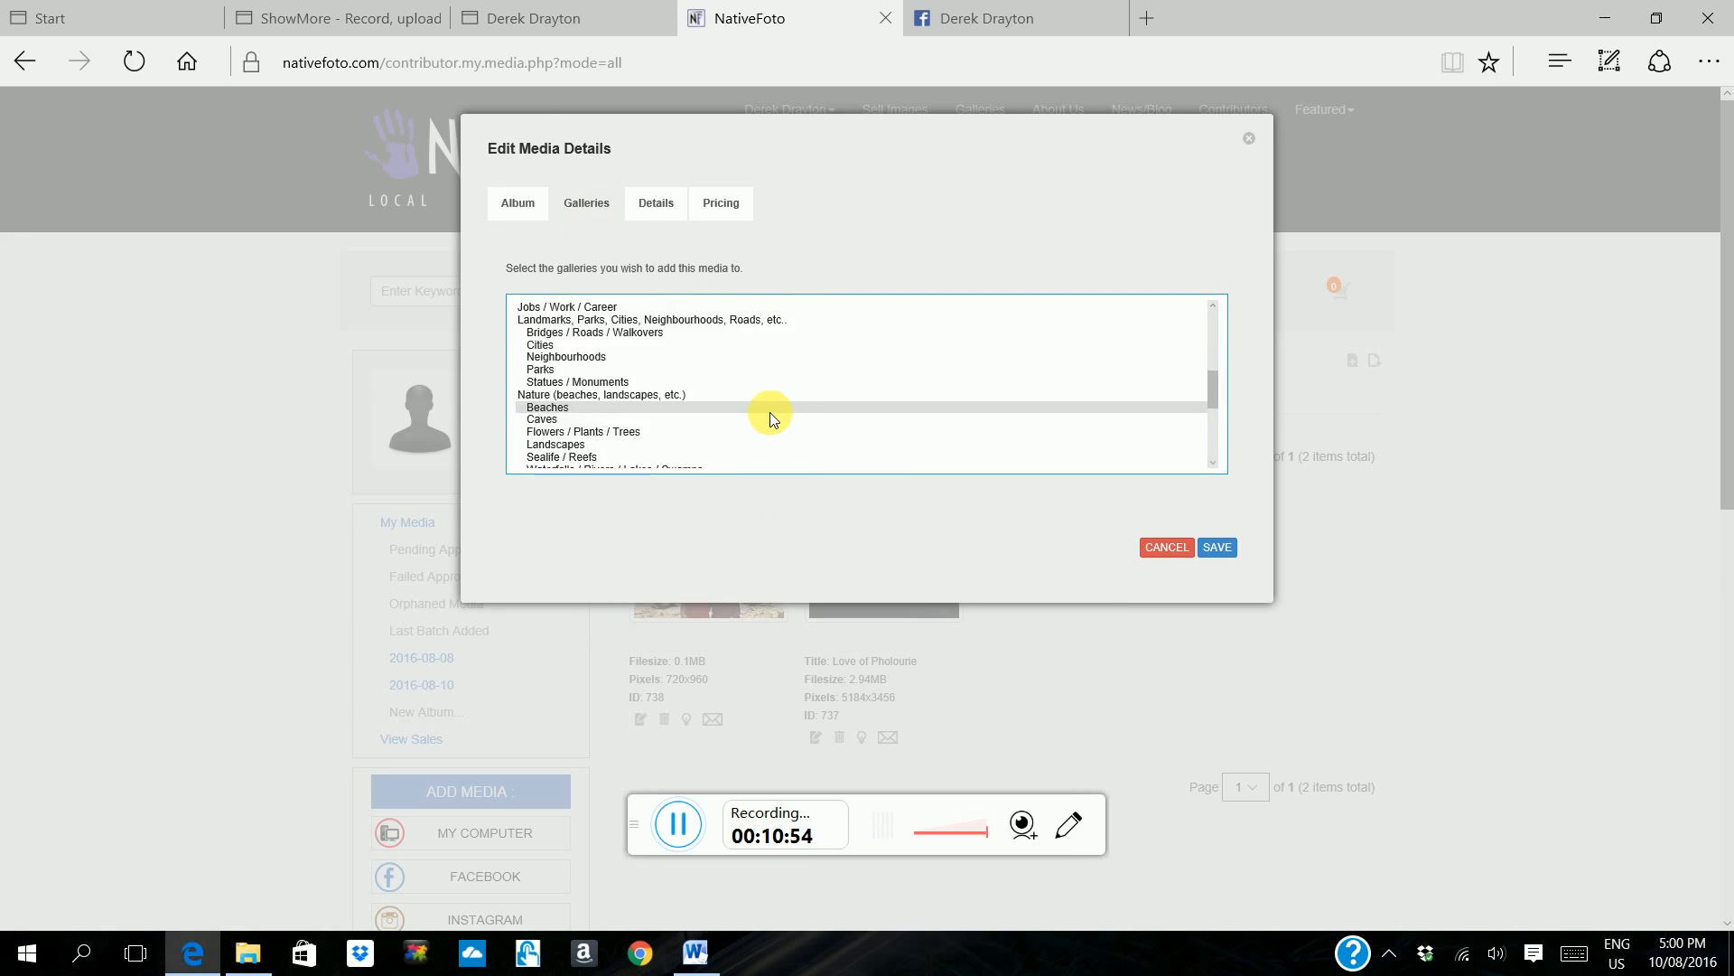
scroll(769, 412, down, 3)
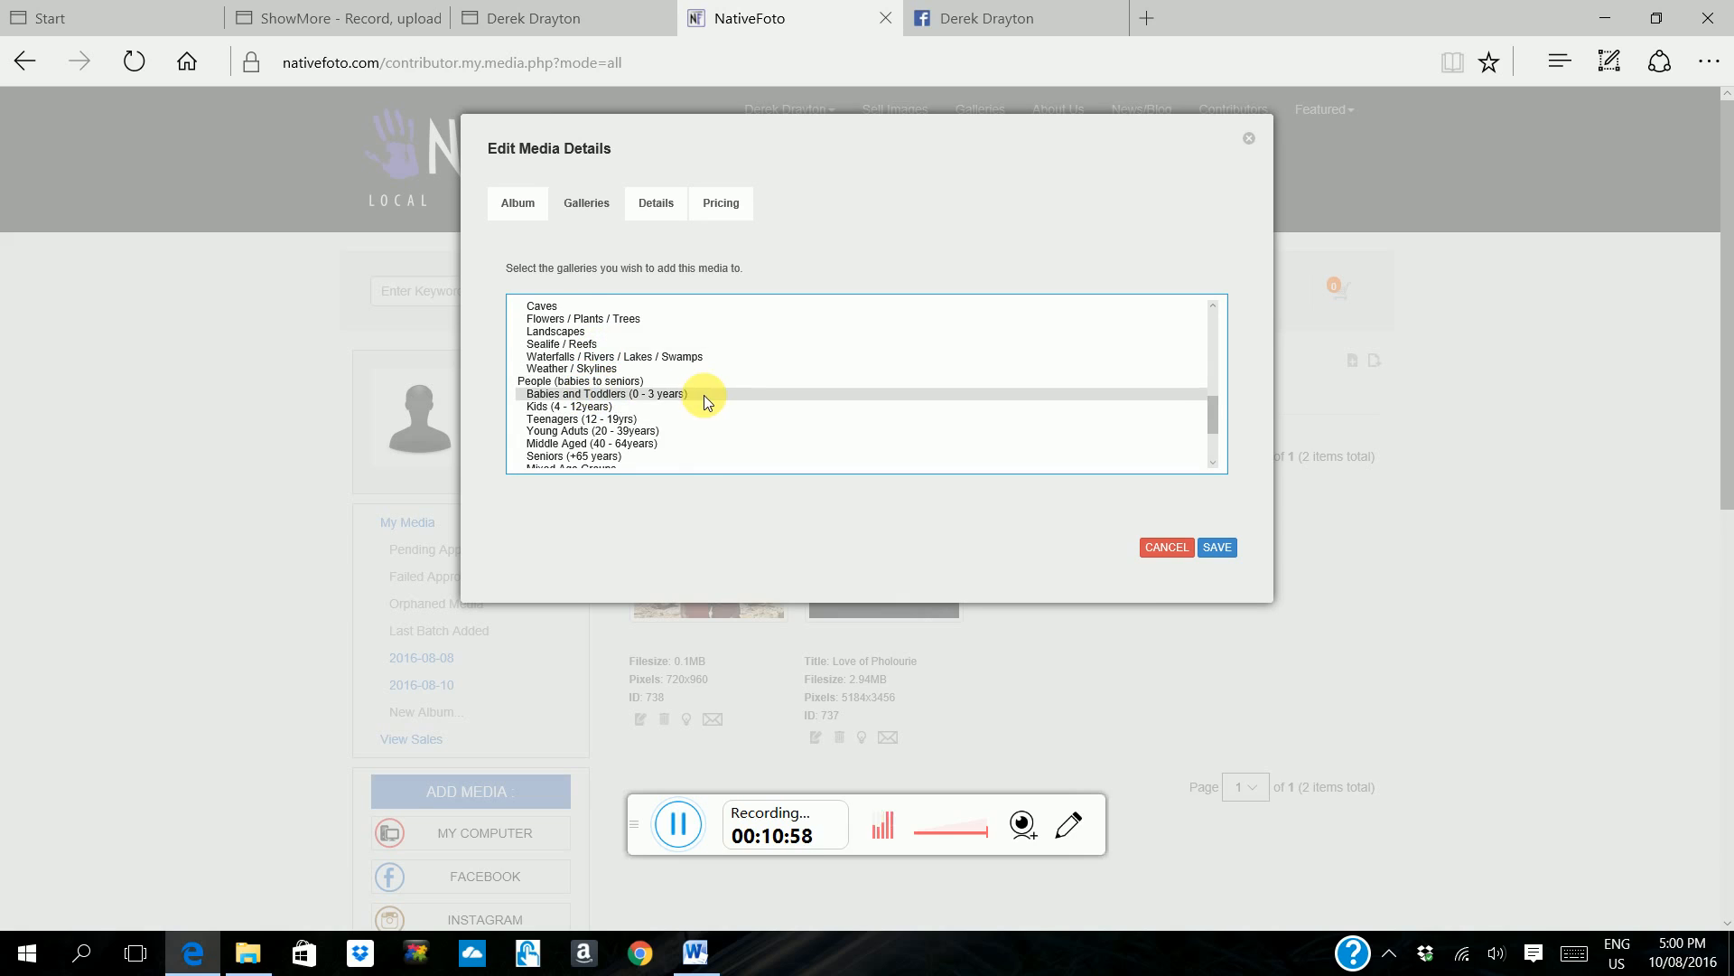
scroll(707, 397, down, 1)
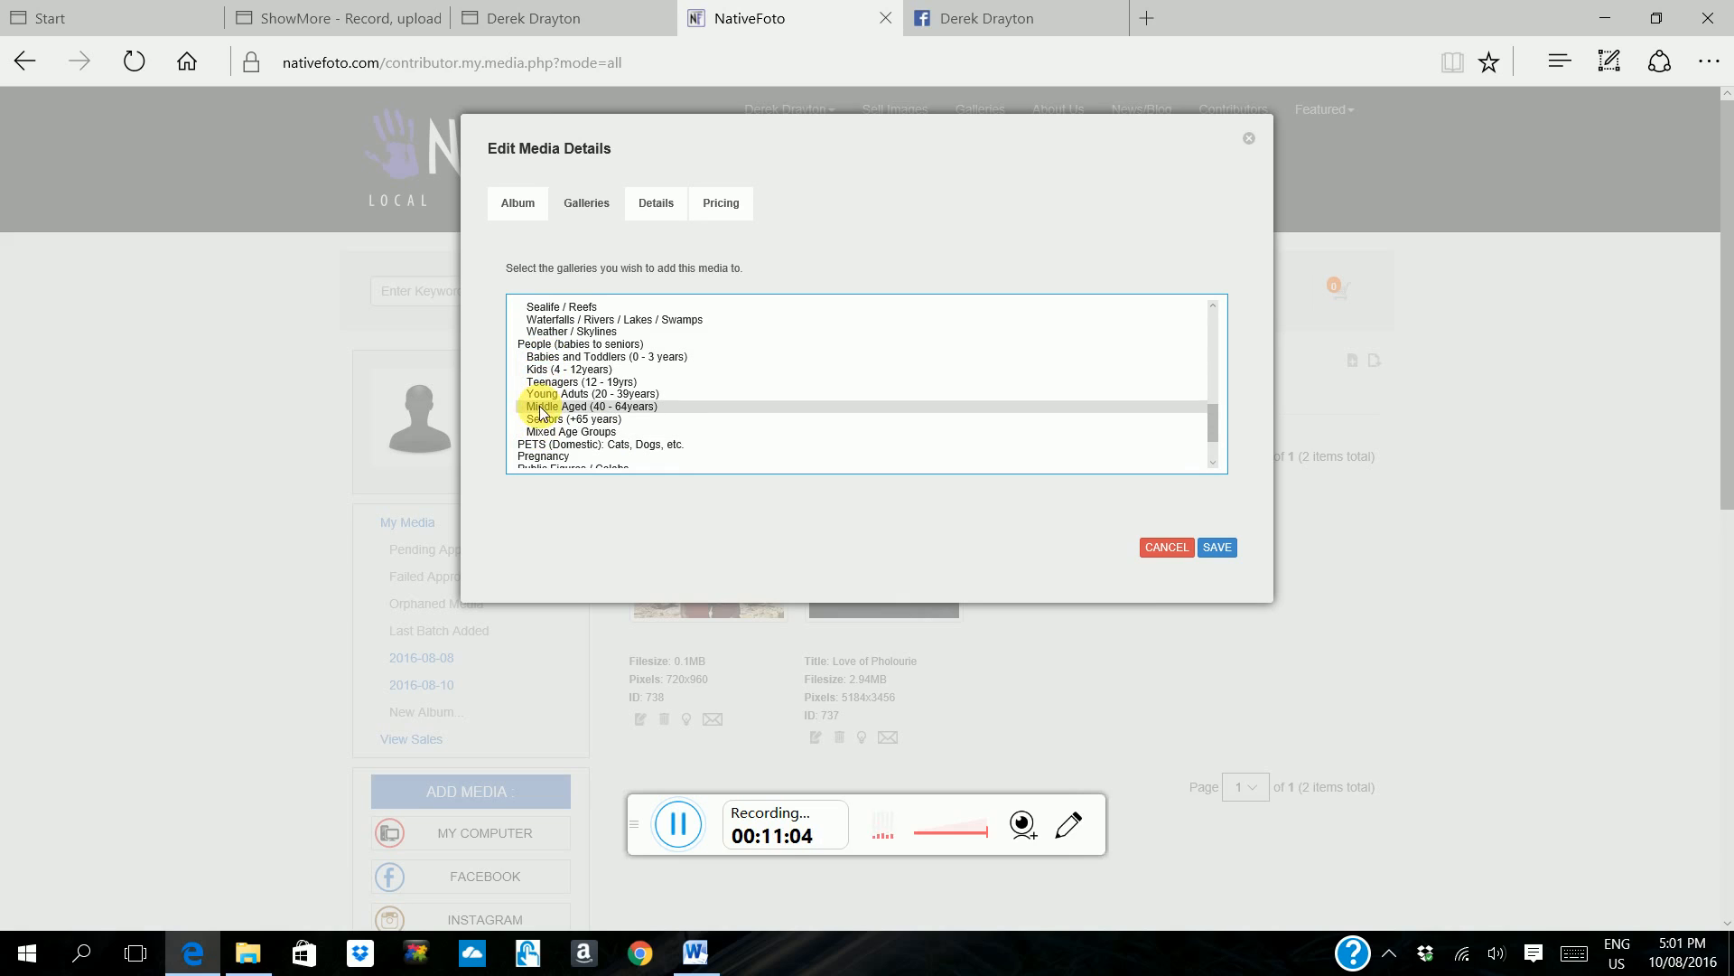
click(578, 434)
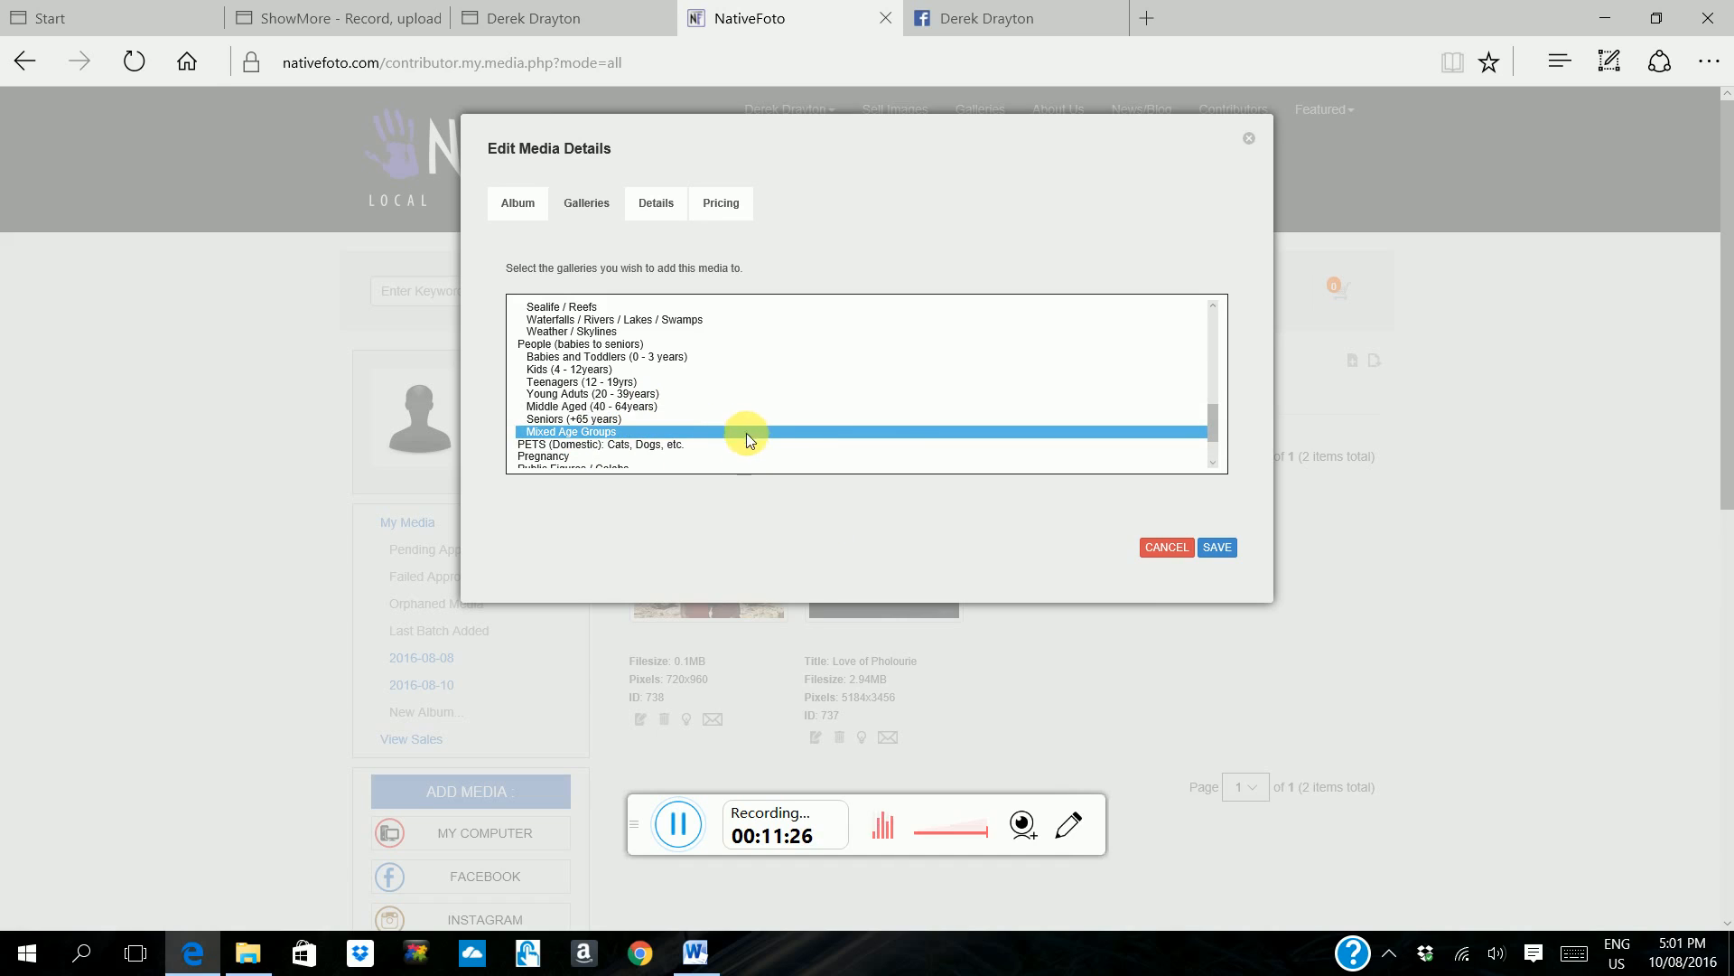
Add the Landscapes gallery to the selection, keeping Mixed Age Groups selected as well
scroll(747, 436, down, 2)
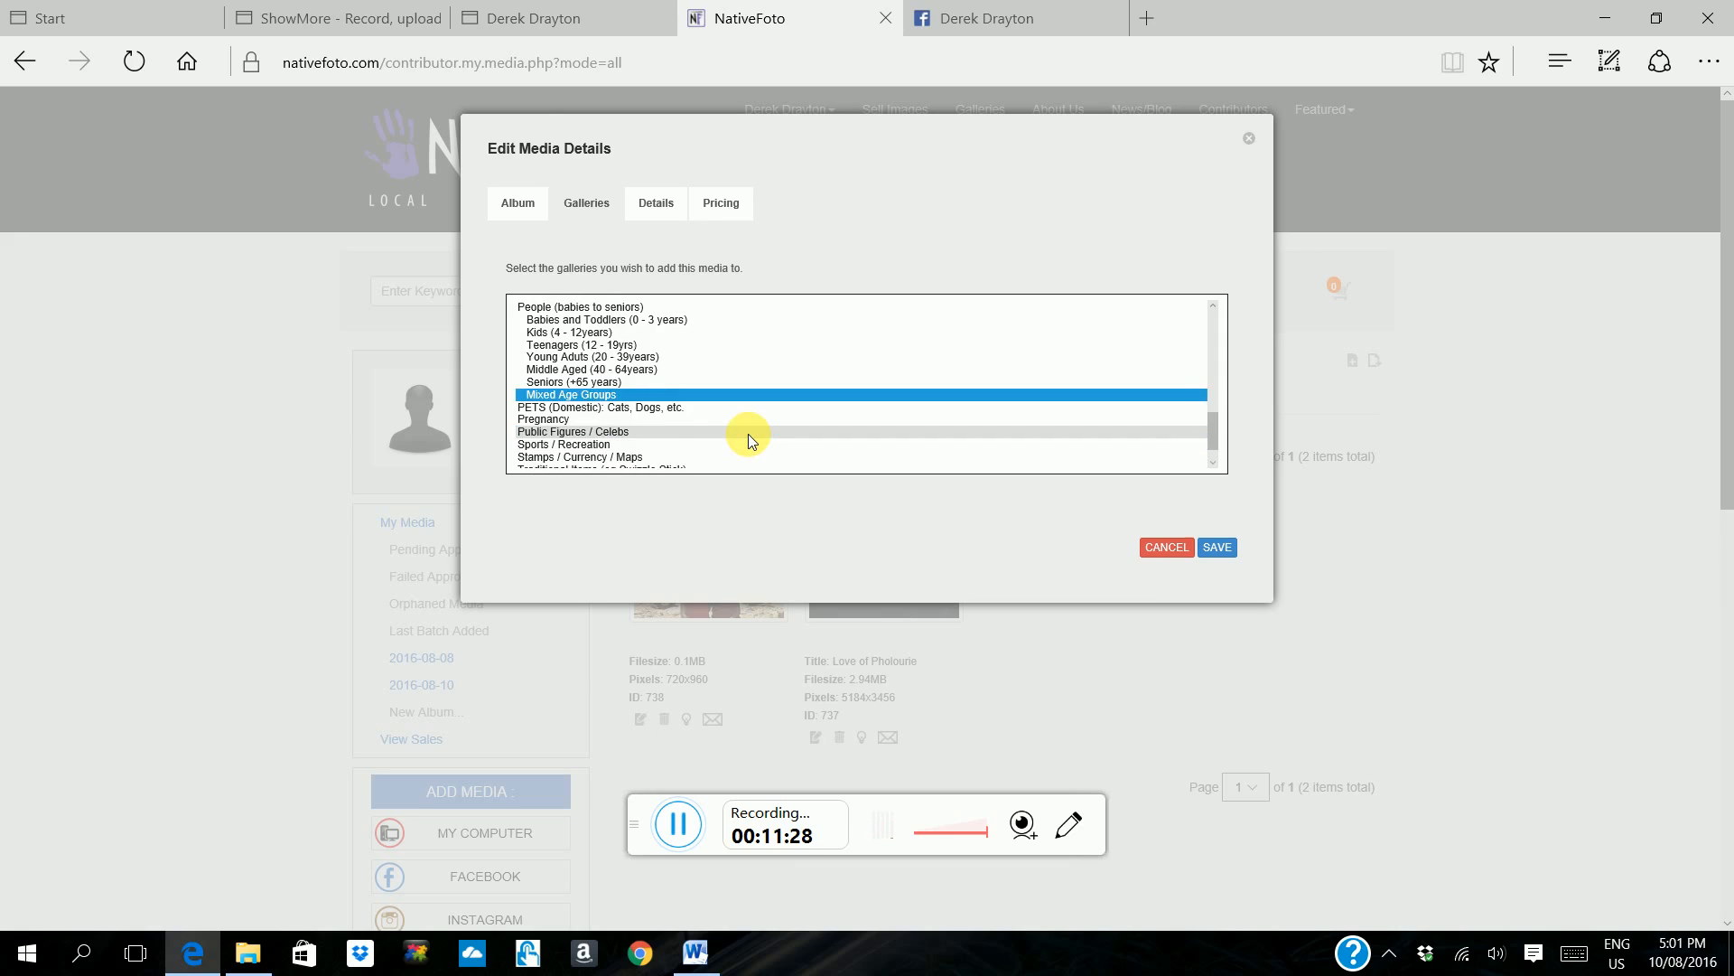
scroll(748, 434, up, 4)
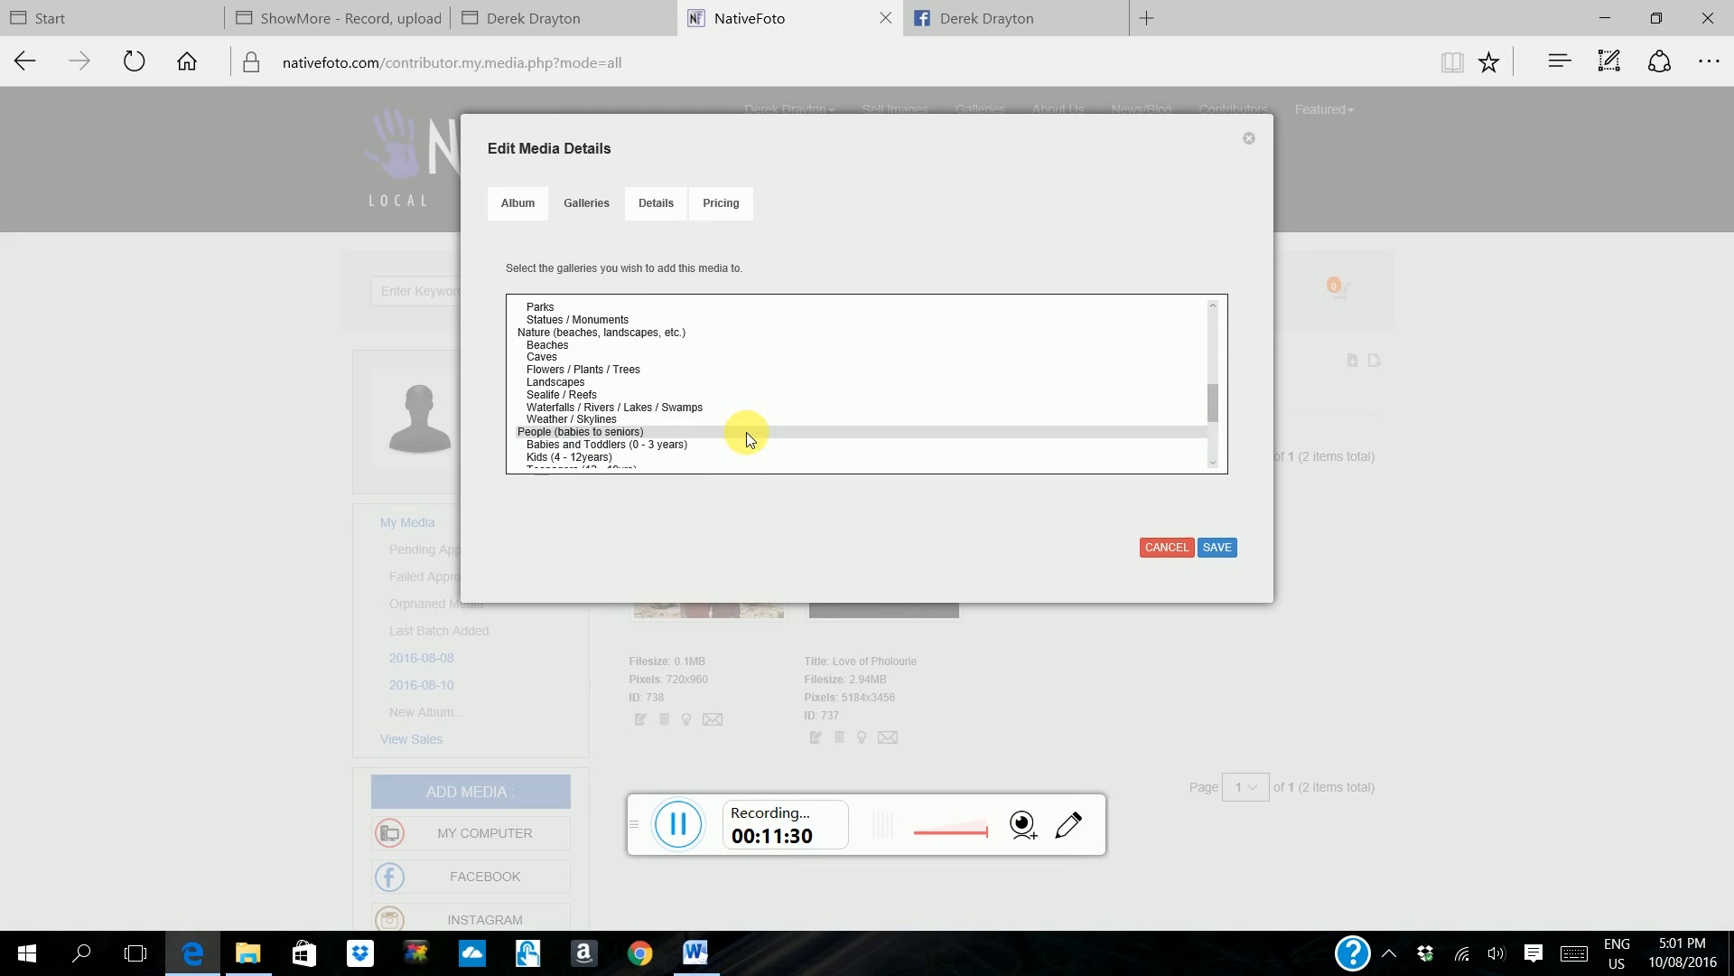
click(569, 382)
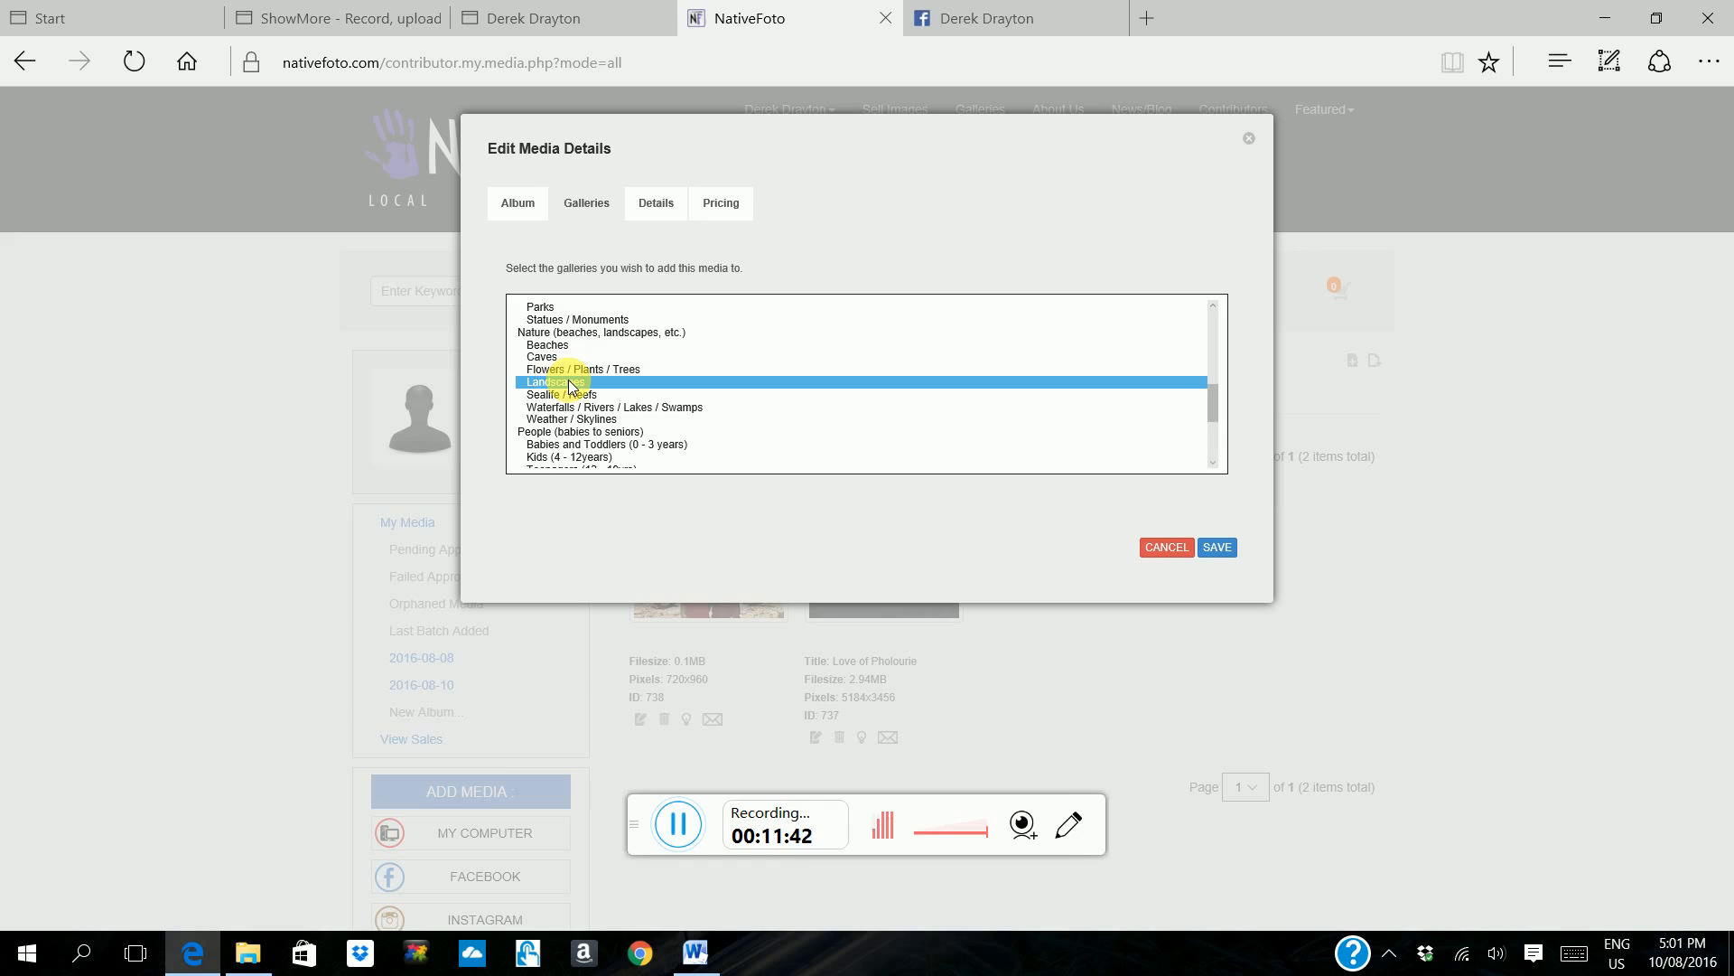
scroll(571, 387, down, 1)
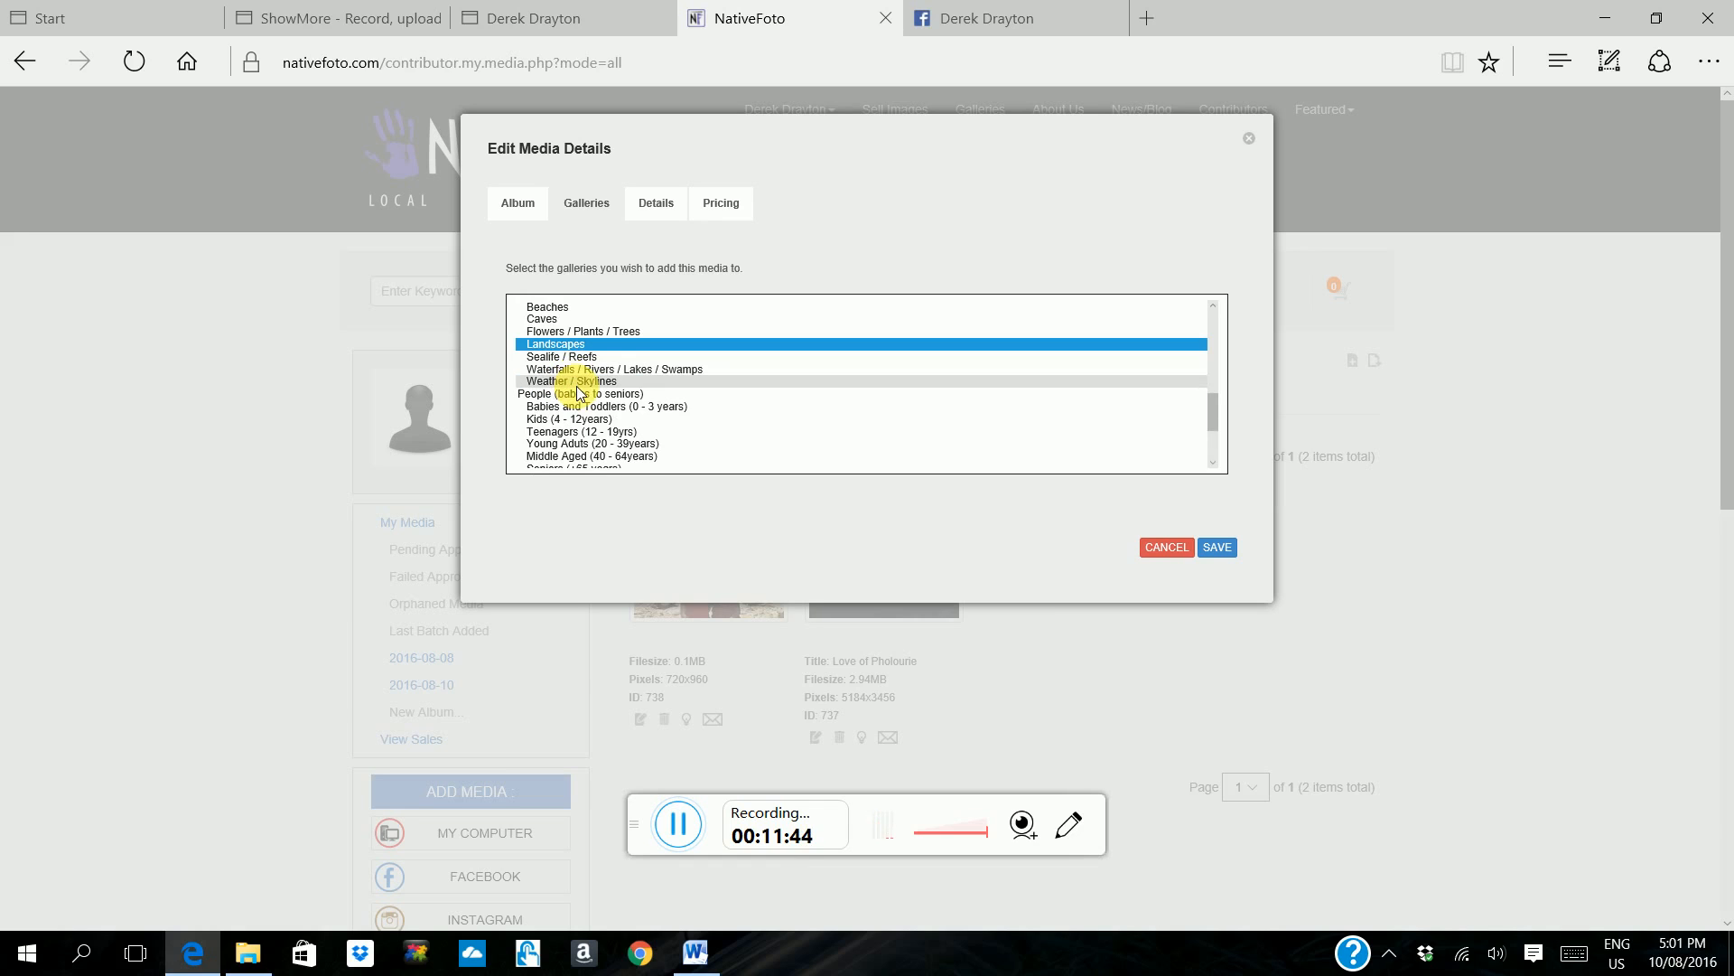
scroll(576, 387, down, 2)
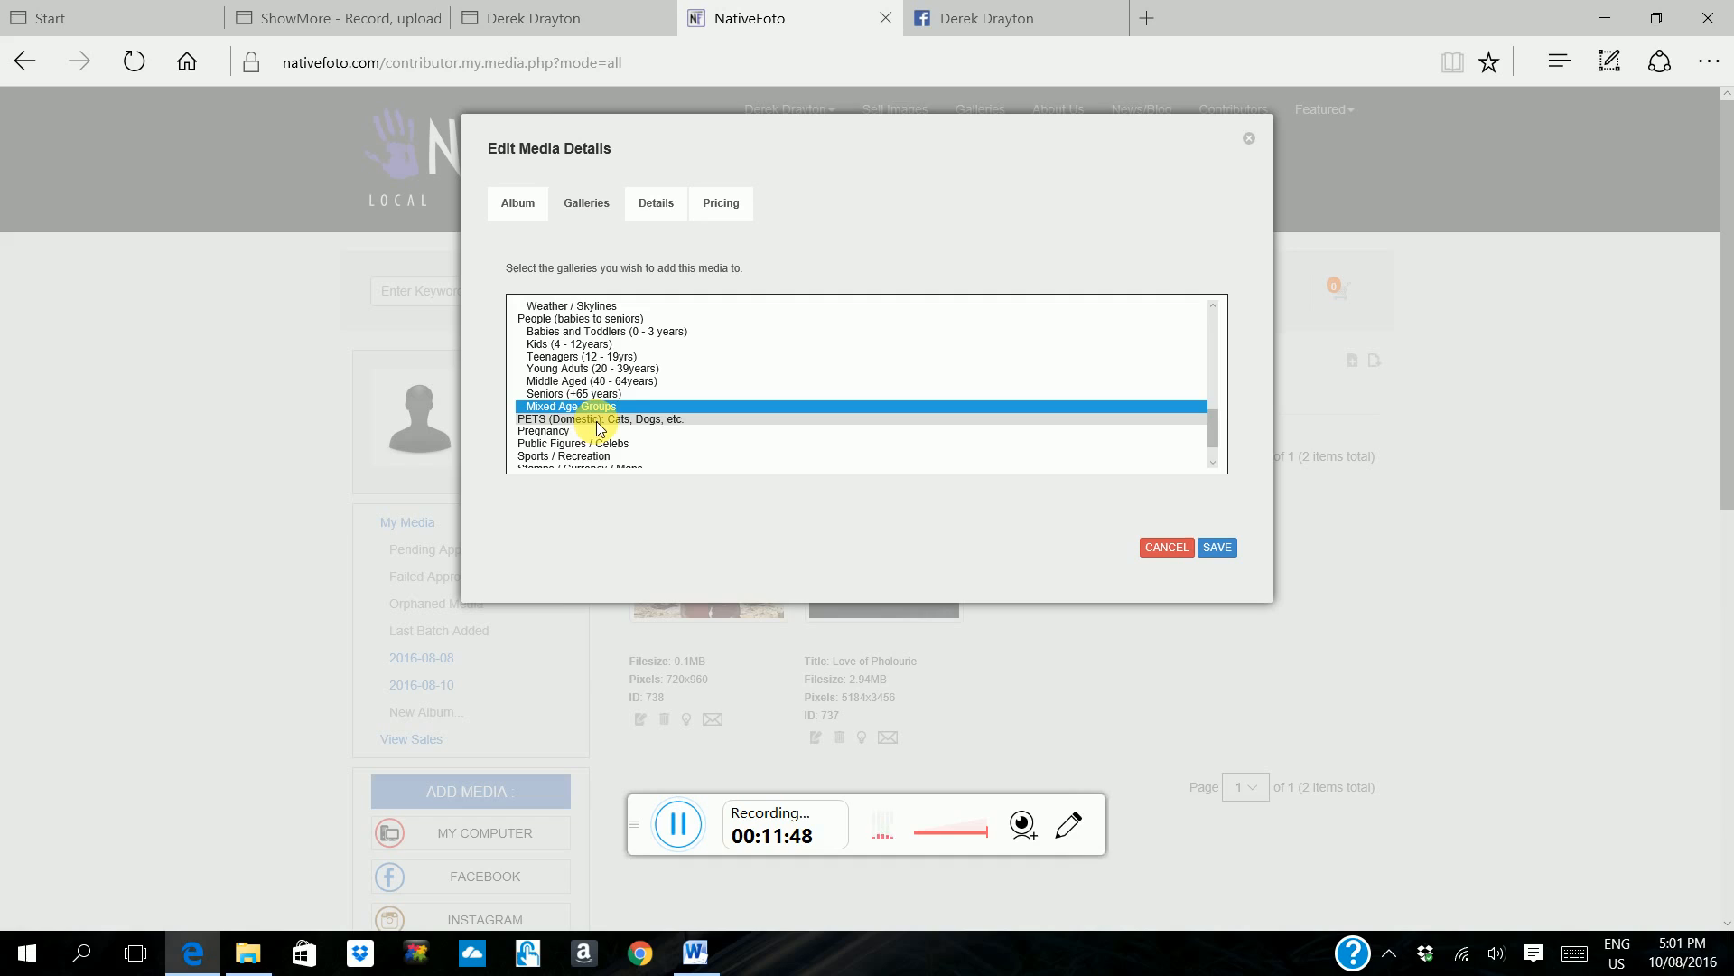
Enter the title "Rock Solid Bond", a mother-and-son description, and keywords including Boulder, rock, senior, lady, man, mother, son, plains, landscape and red
click(662, 201)
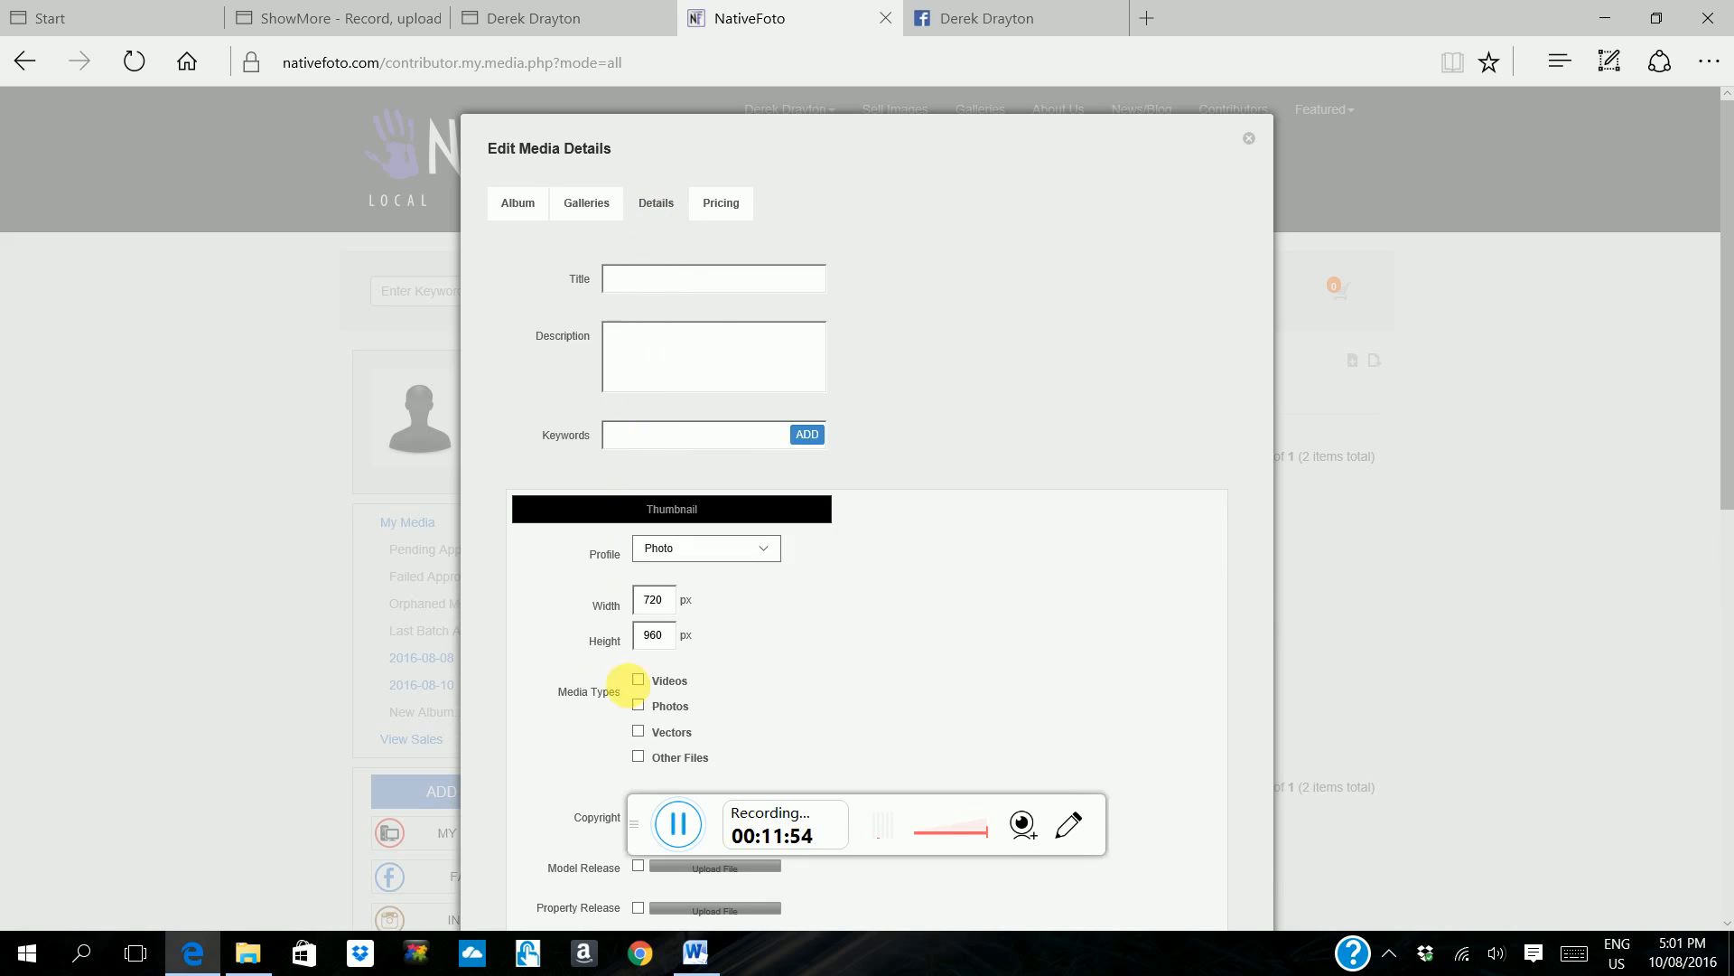
click(695, 825)
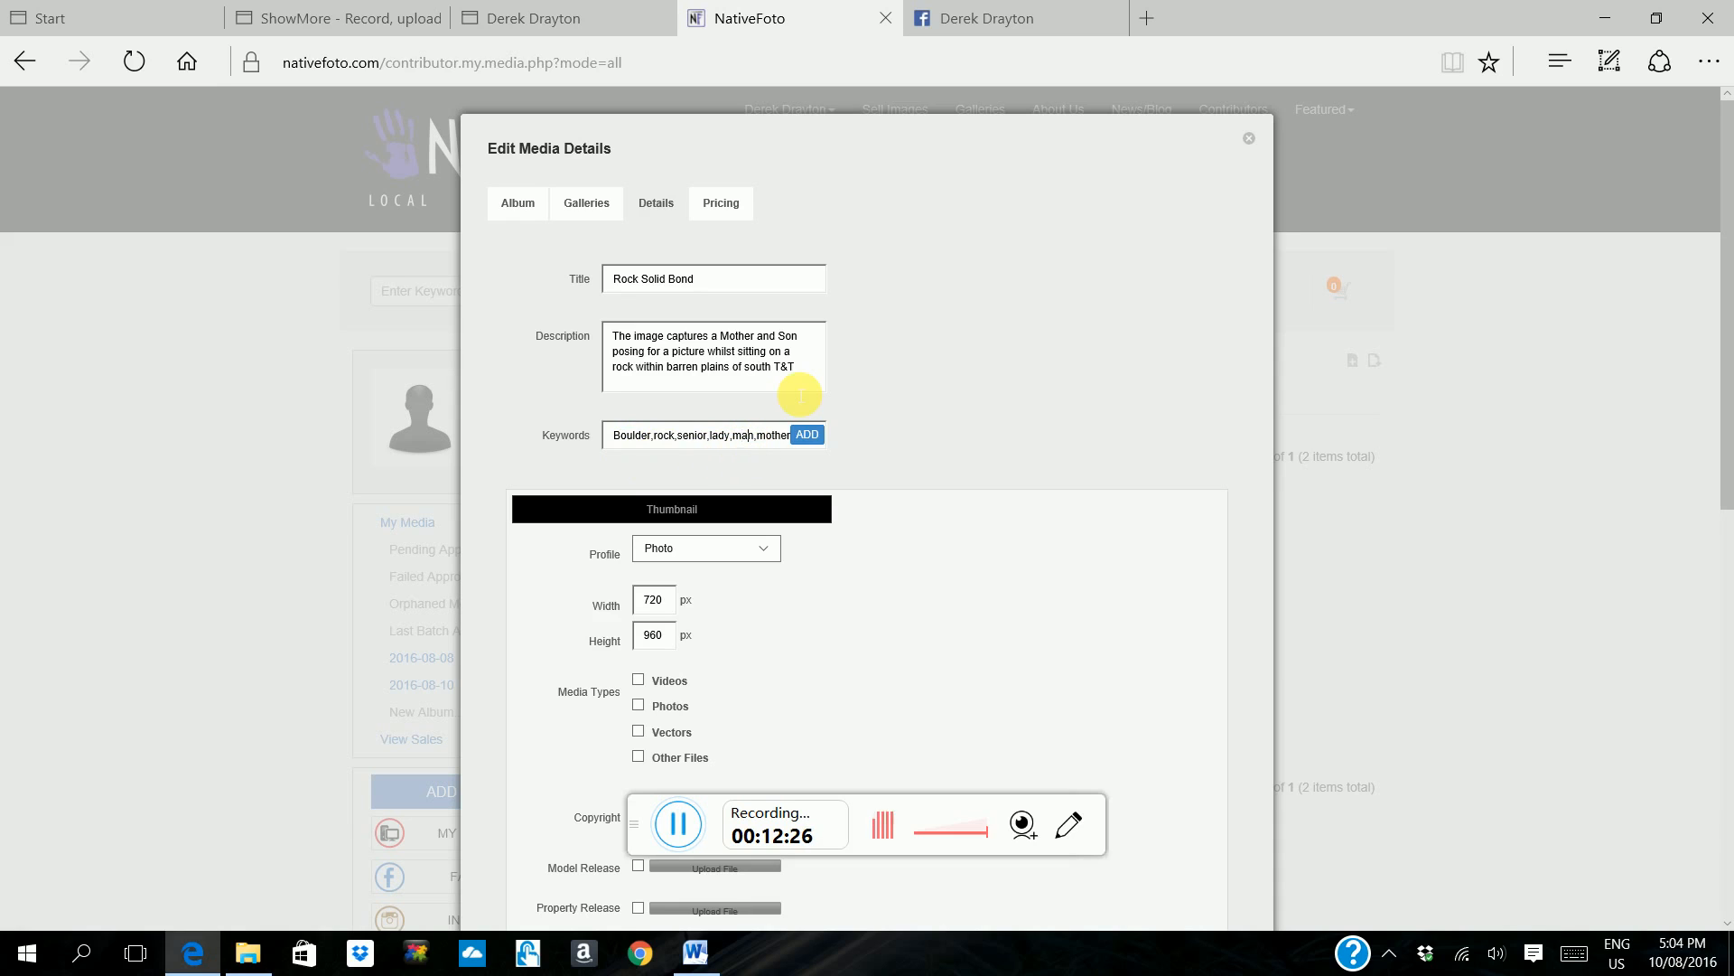
key(ctrl+Right)
key(ctrl+Right)
key(ctrl+Right)
key(ctrl+Right)
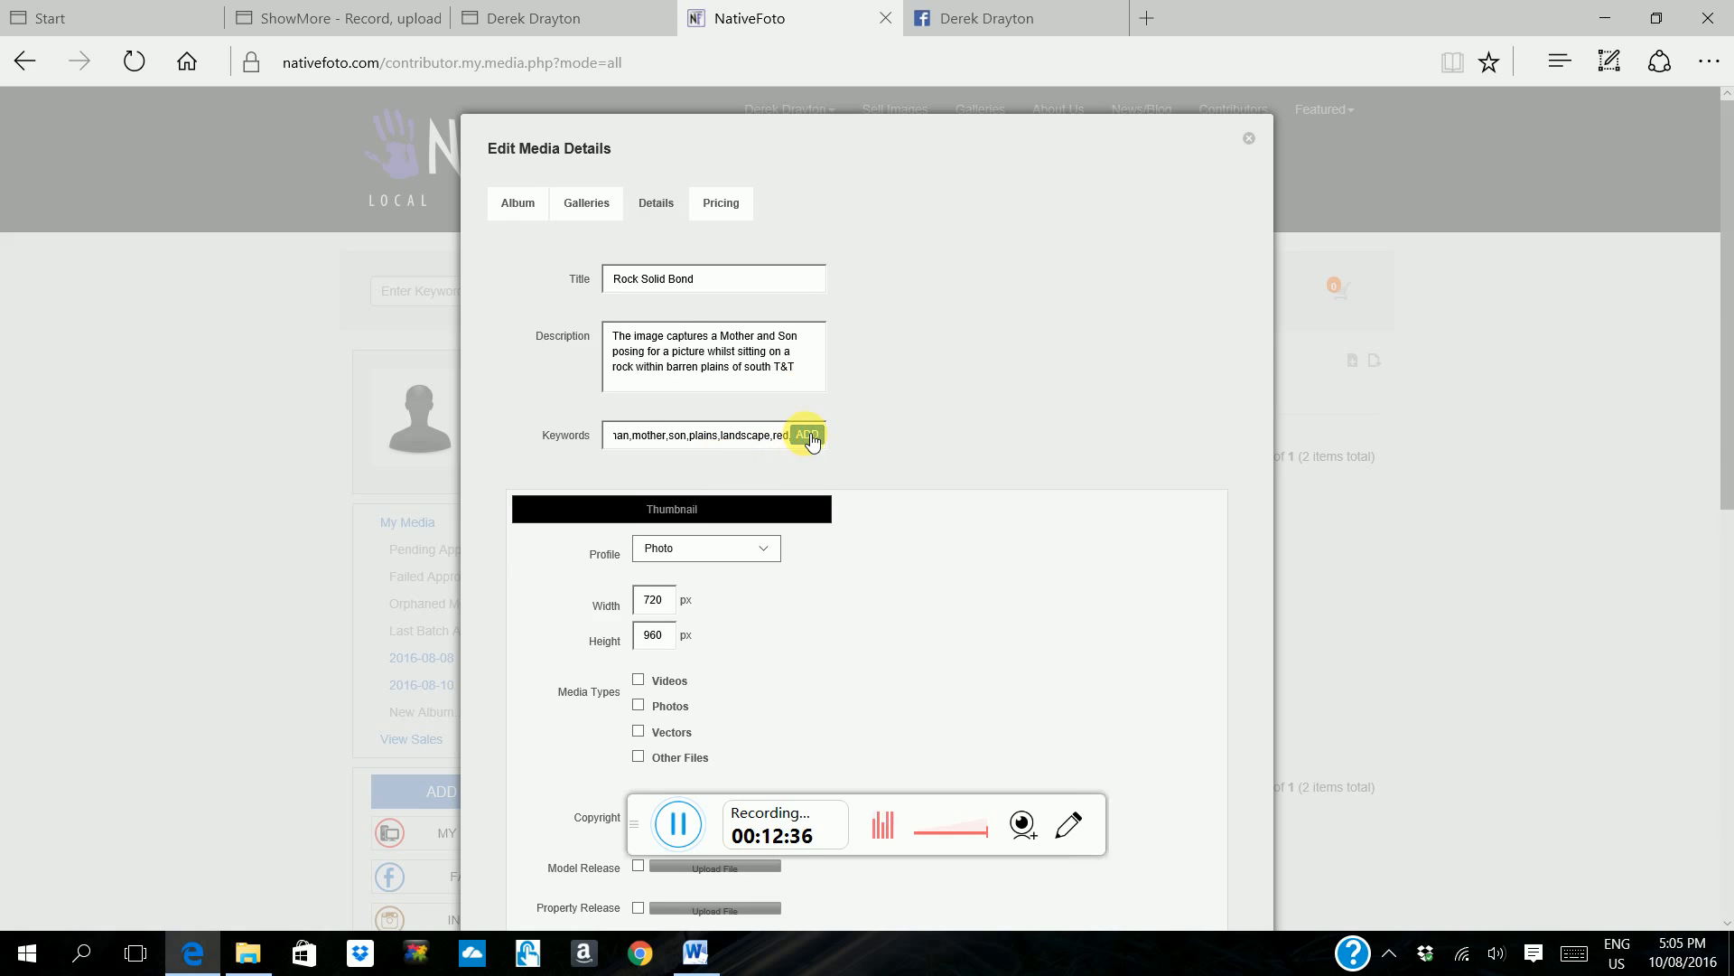
click(808, 437)
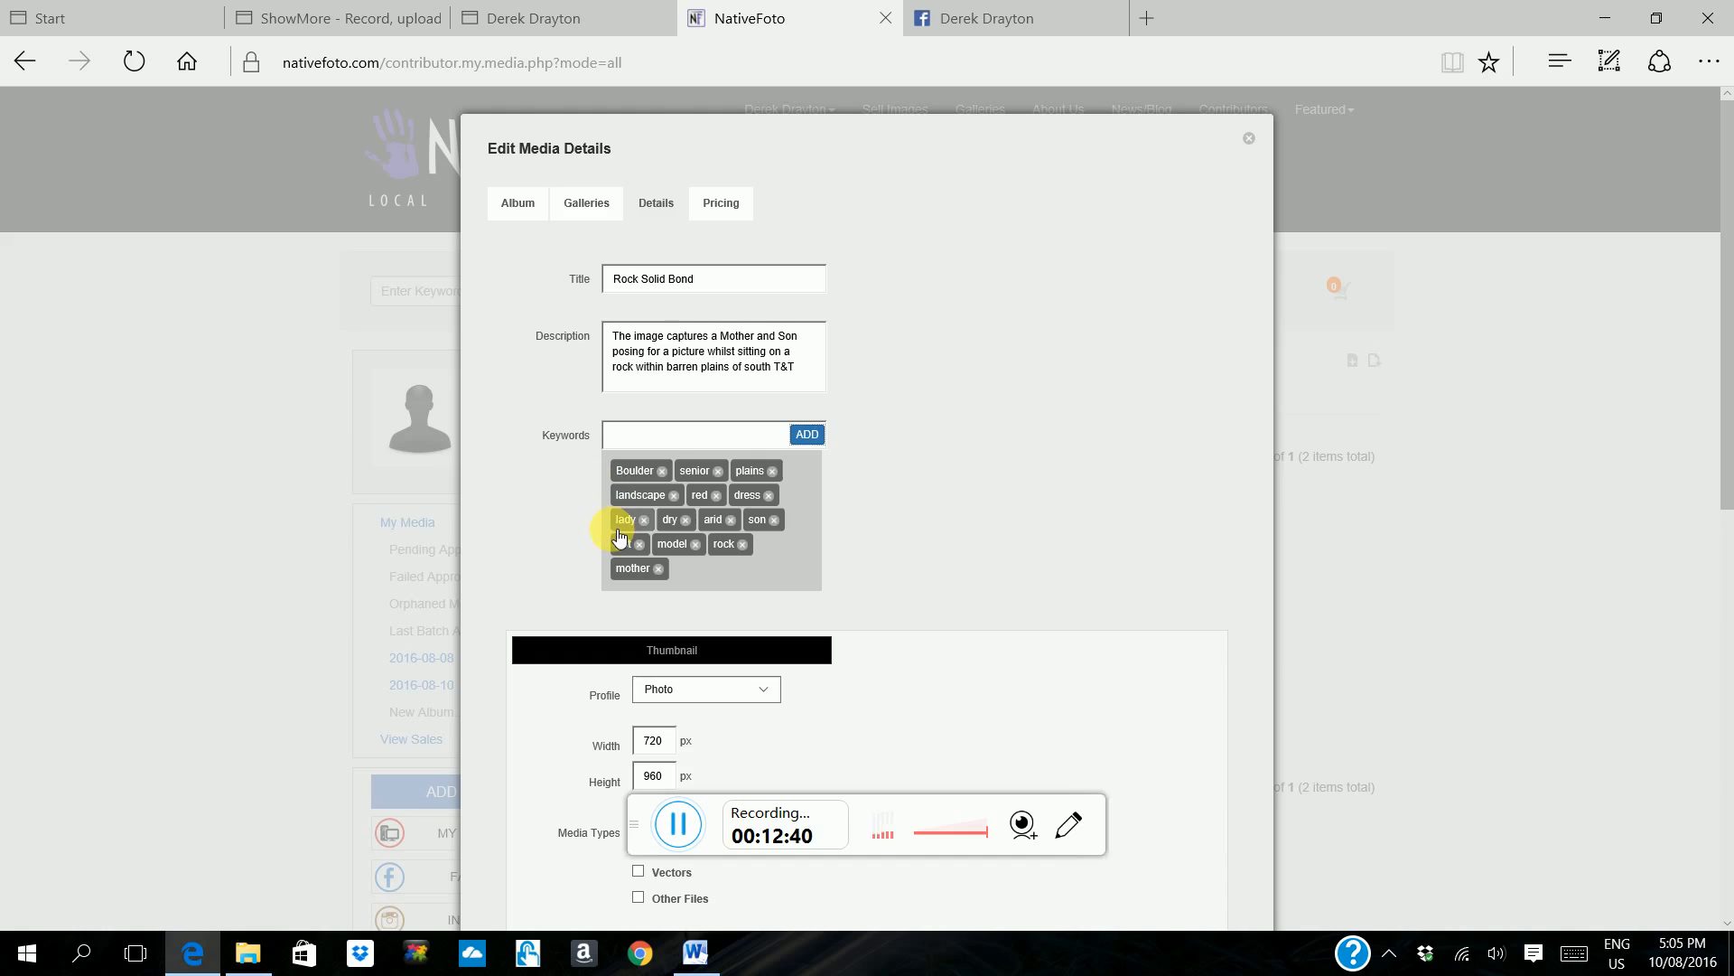
Set the media type to Photos and upload Model Release Example_1 from the NativeFoto Team Folder as the model release
scroll(607, 522, down, 1)
scroll(611, 529, down, 4)
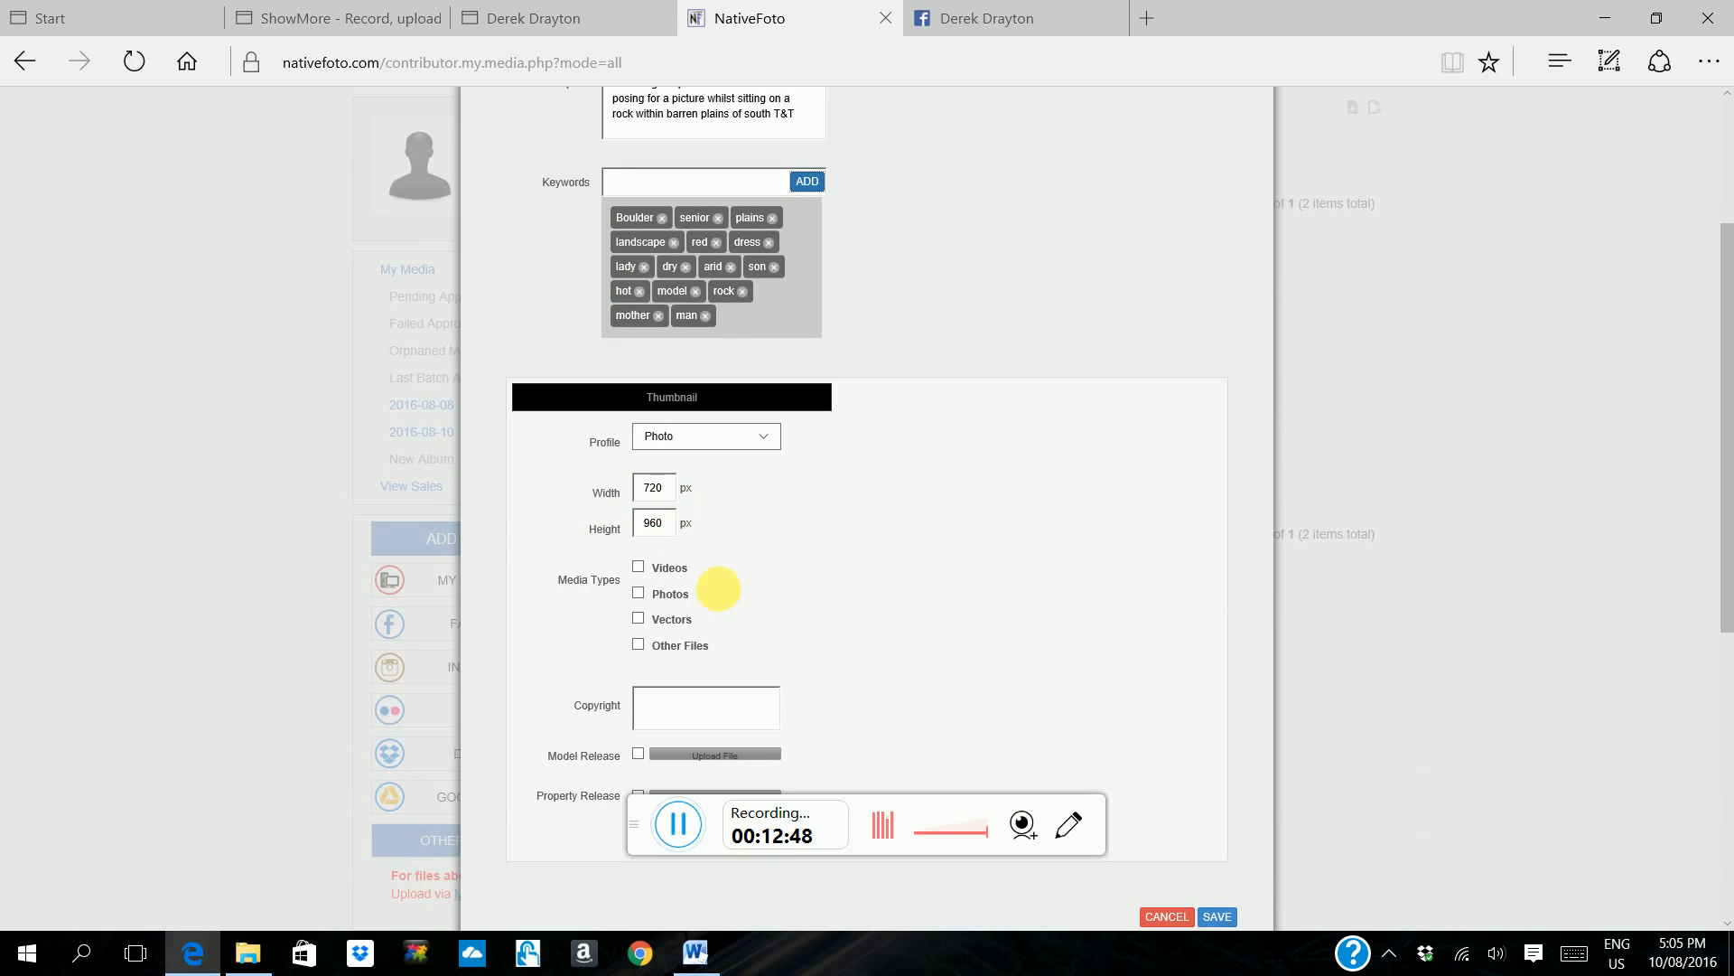
scroll(740, 571, down, 1)
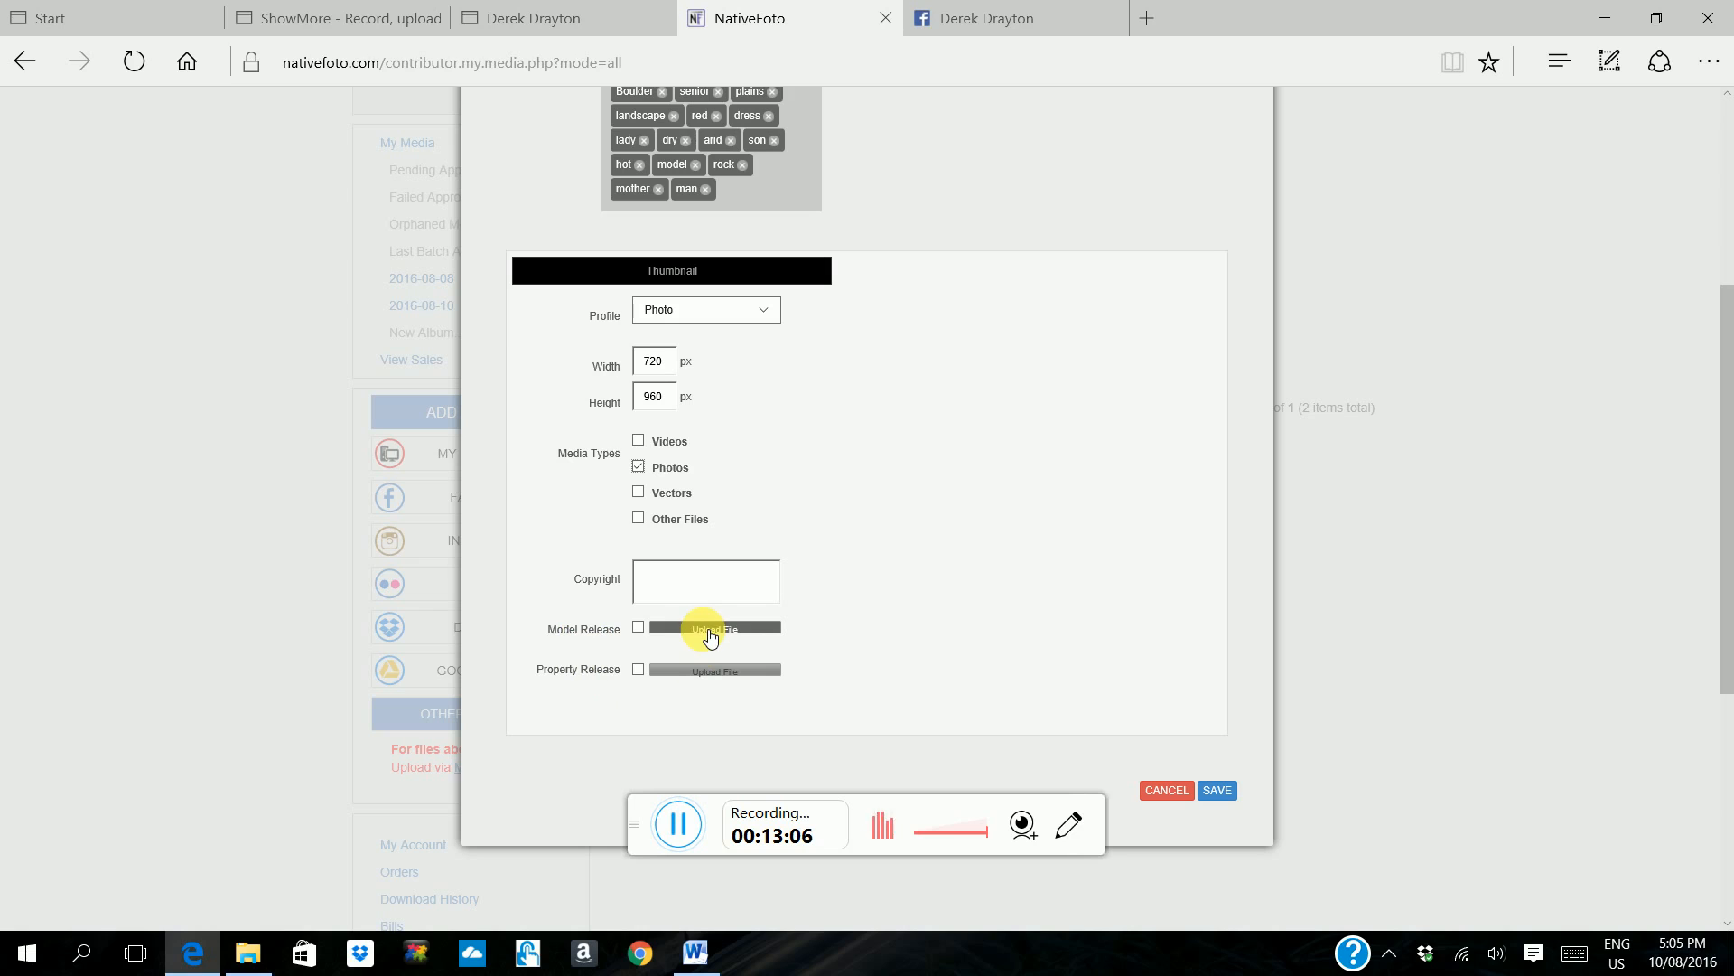
click(745, 631)
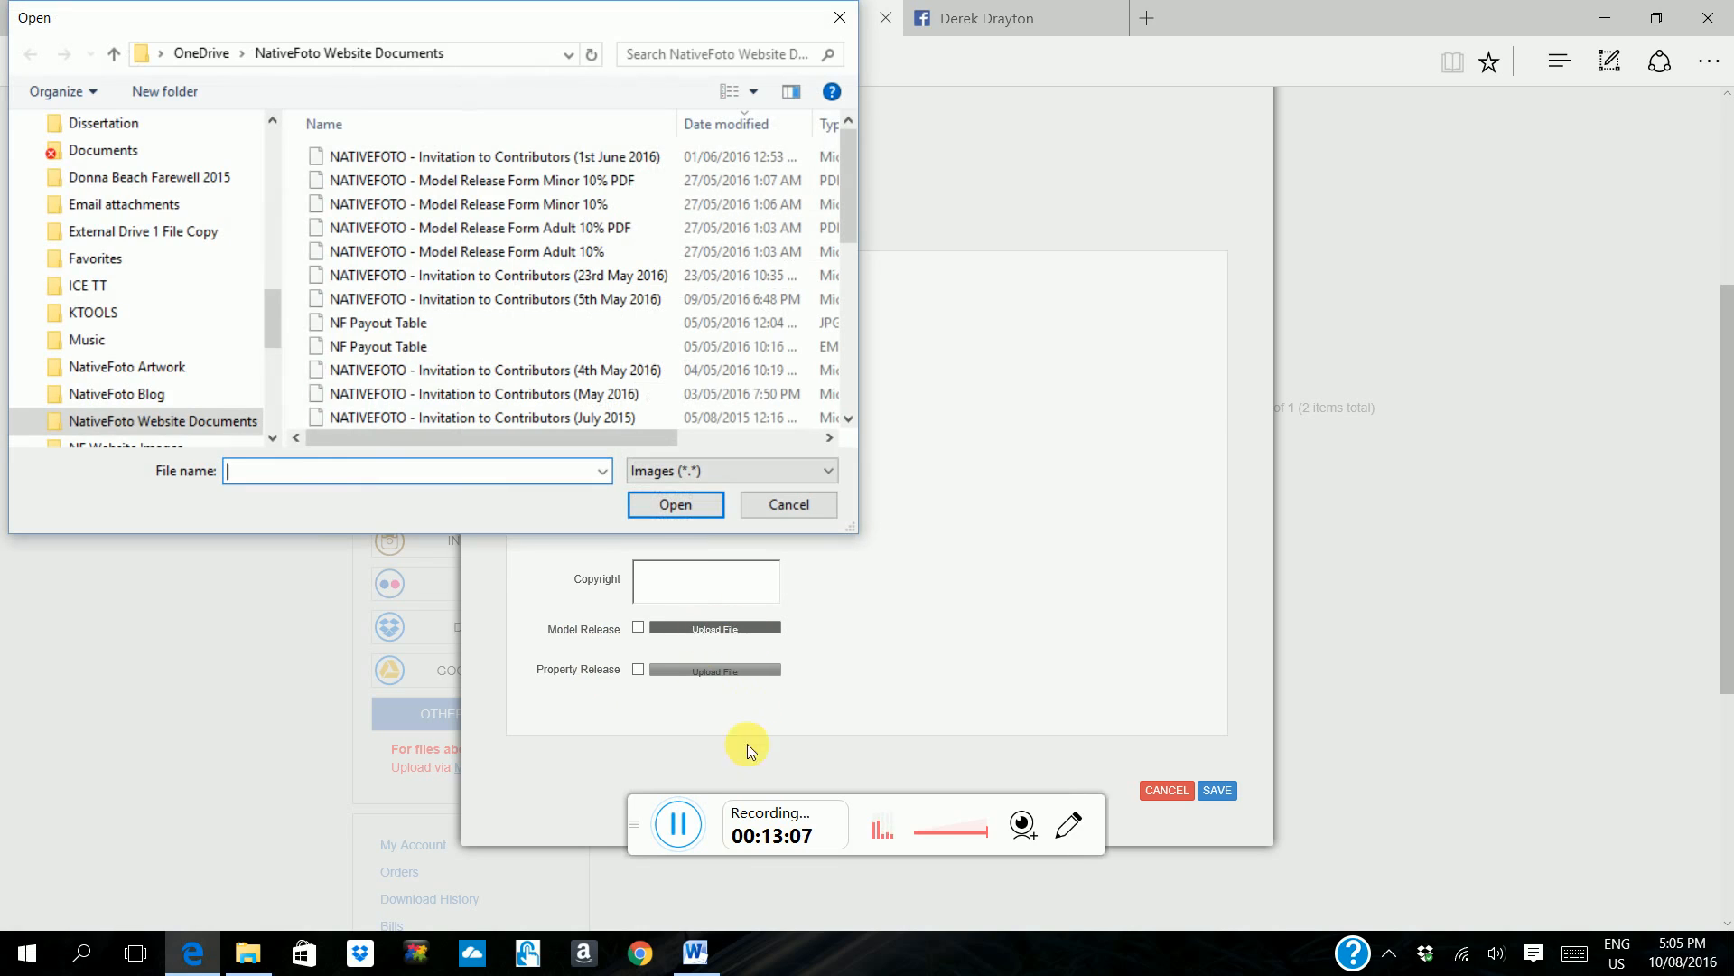
click(686, 827)
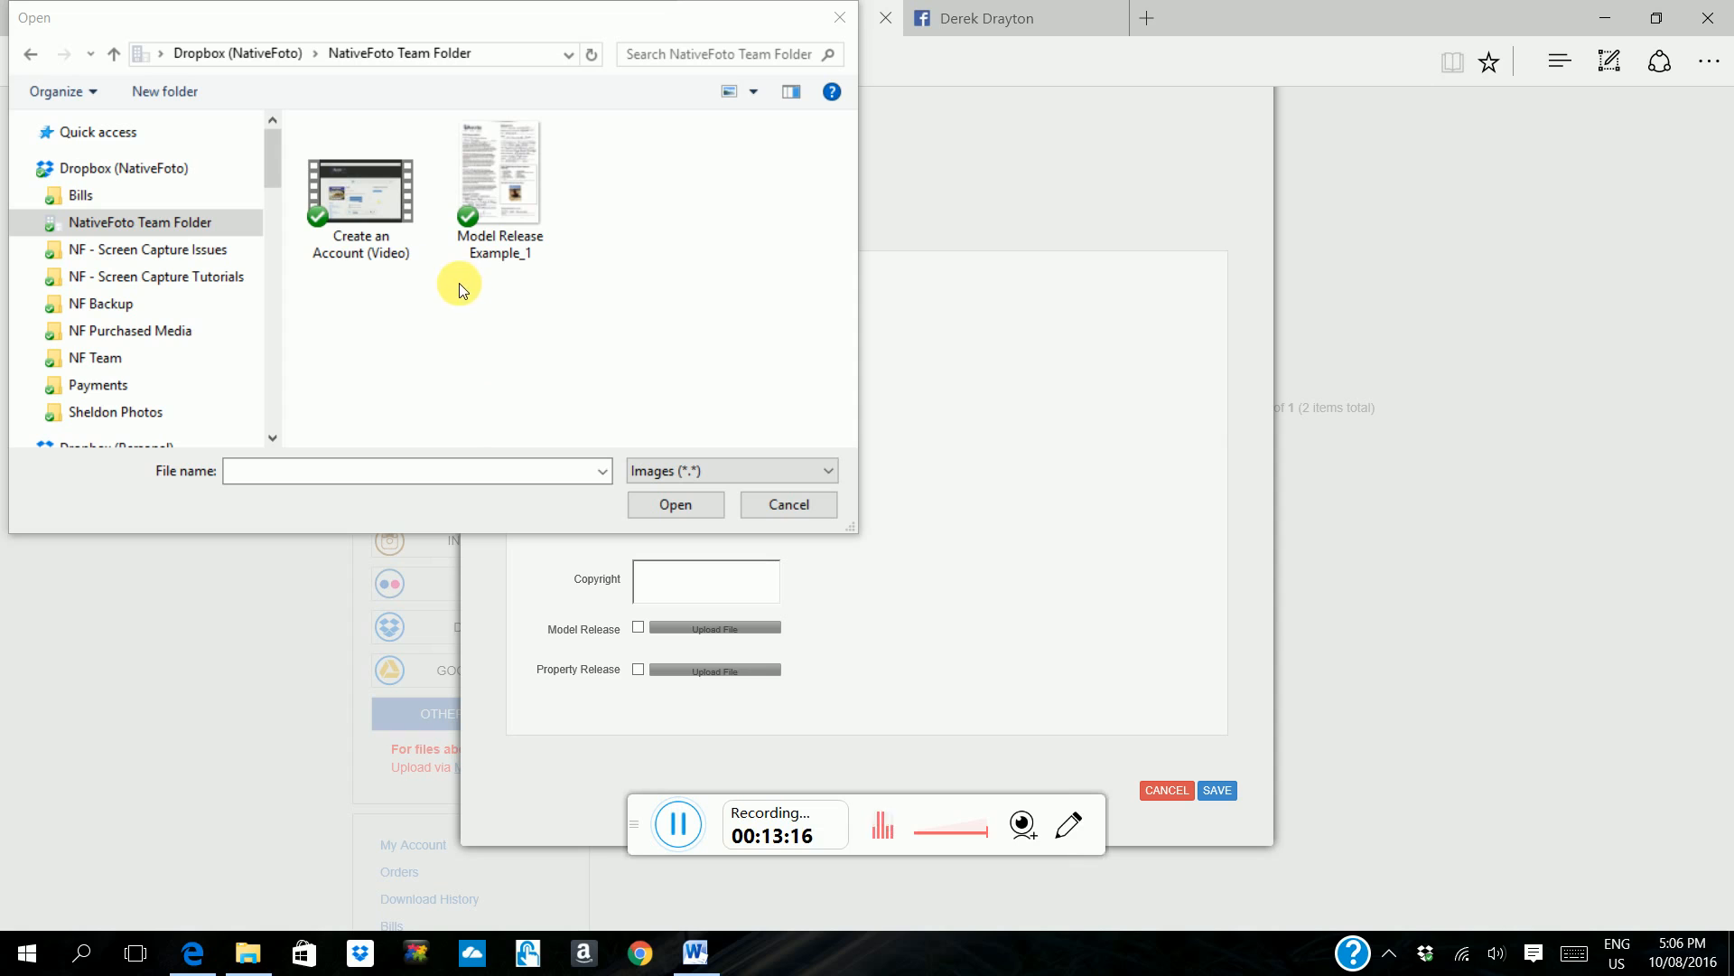
click(489, 198)
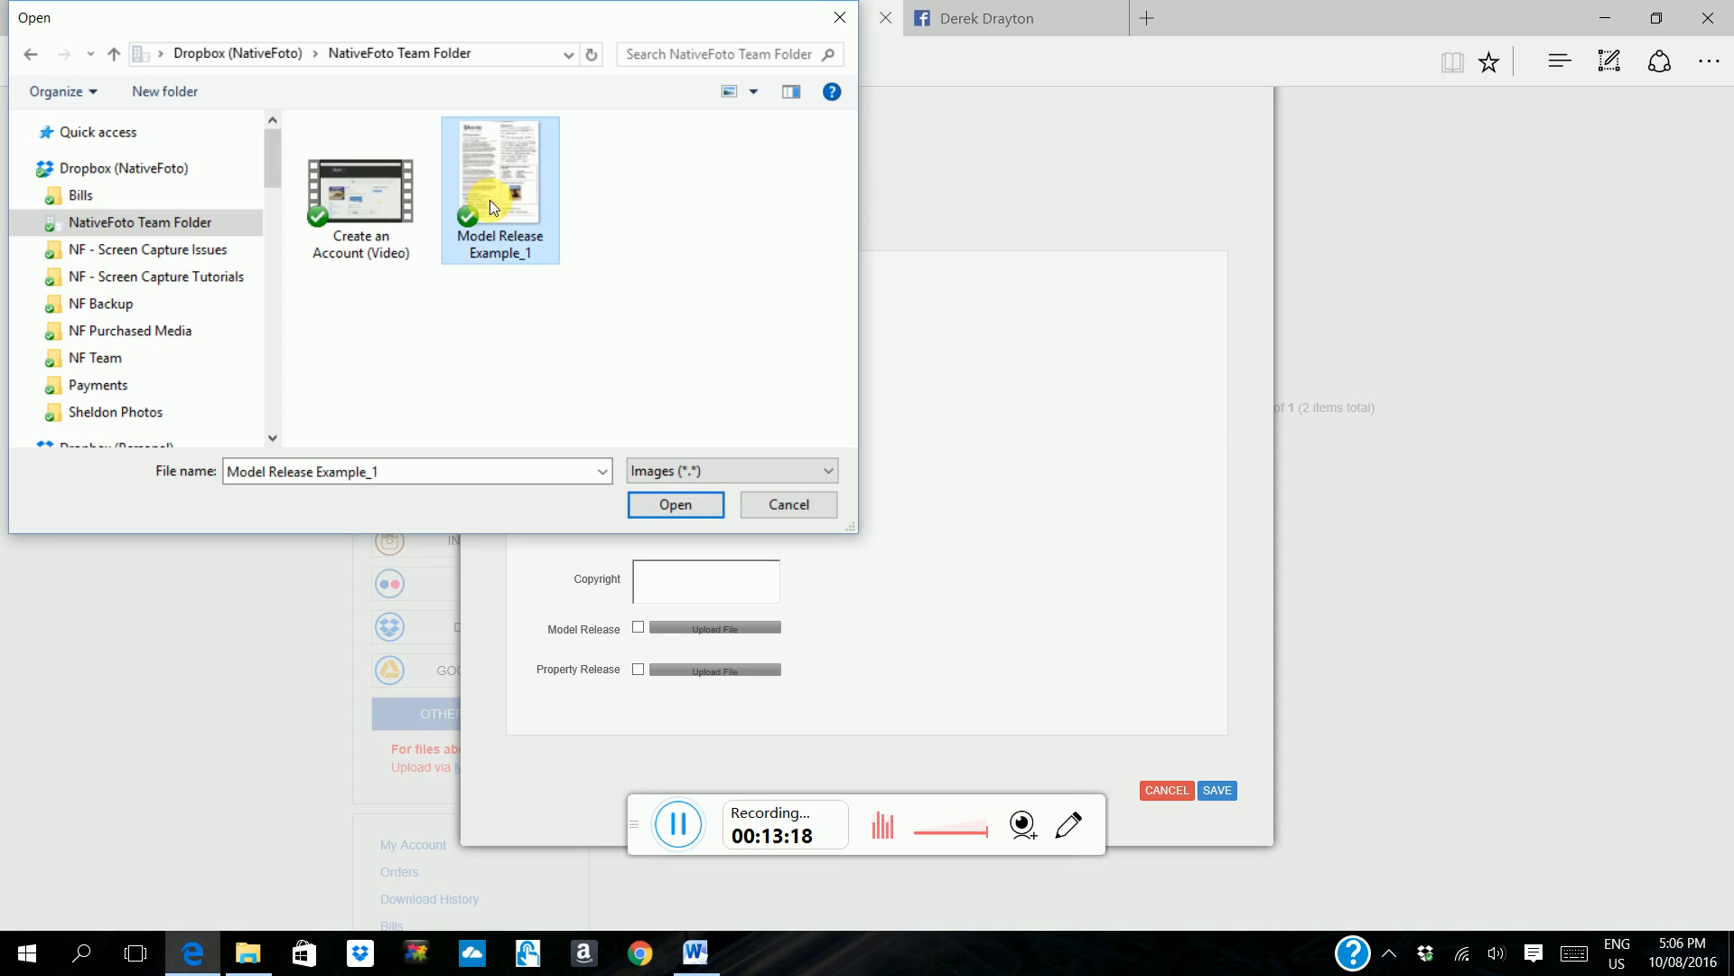
click(652, 503)
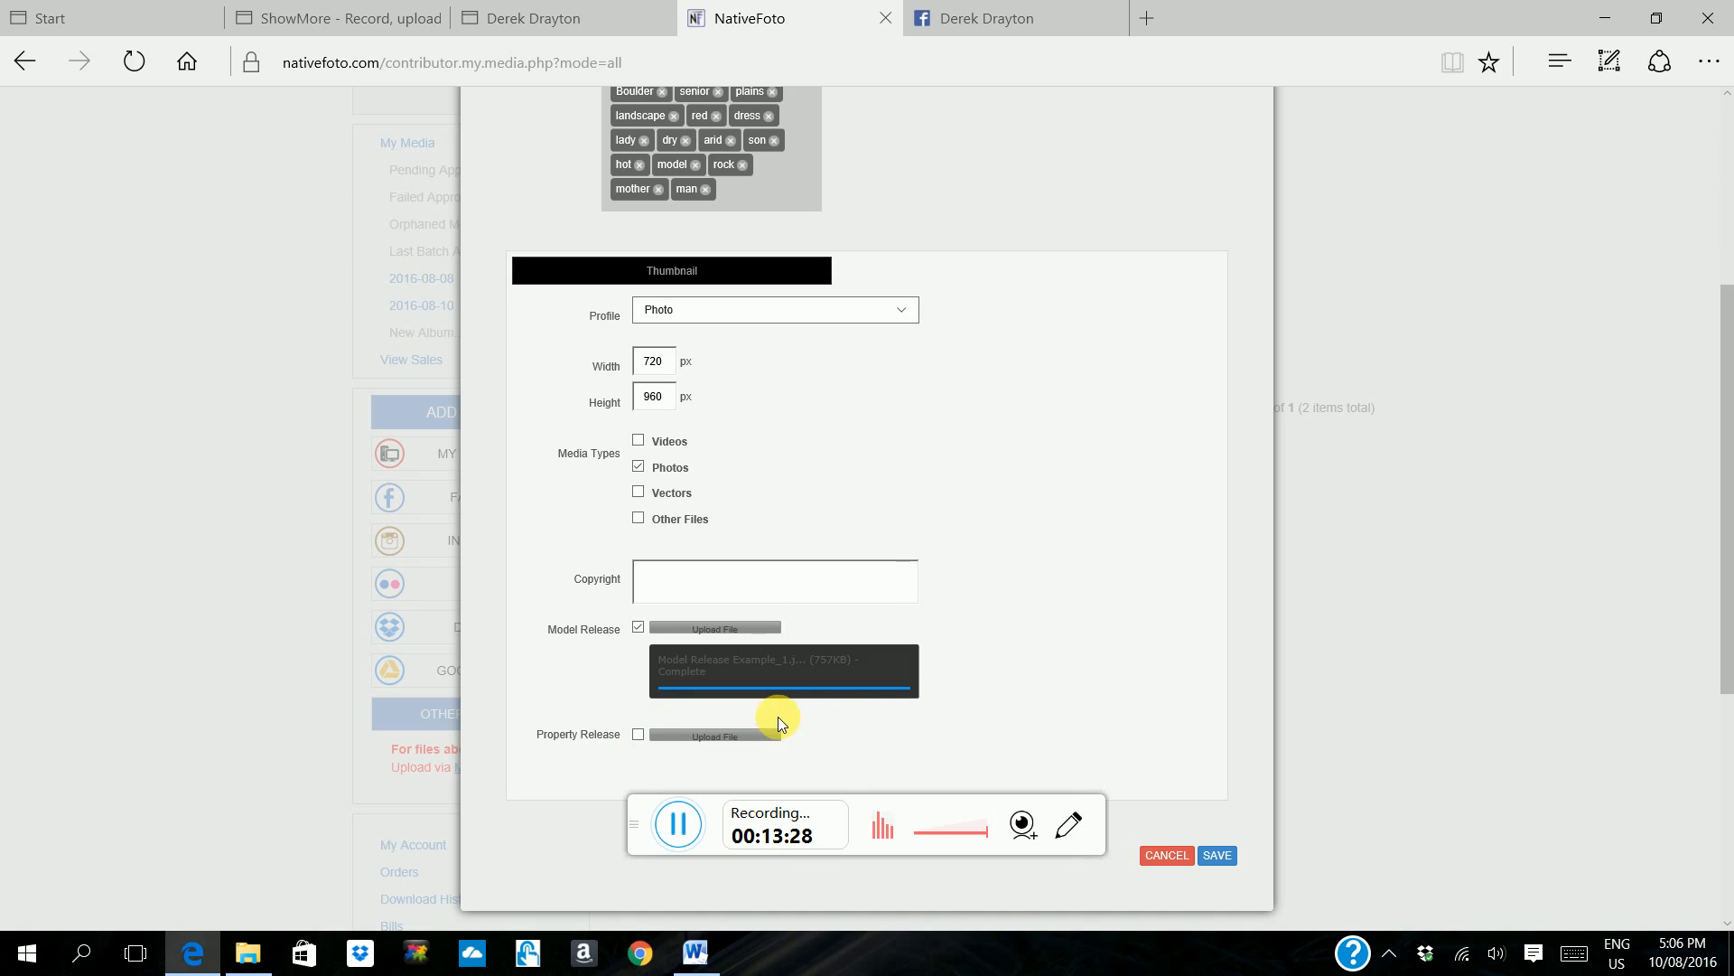
Offer the photo for sale in the Small profile (up to 1000px on the largest side) and save the media details
scroll(913, 668, down, 2)
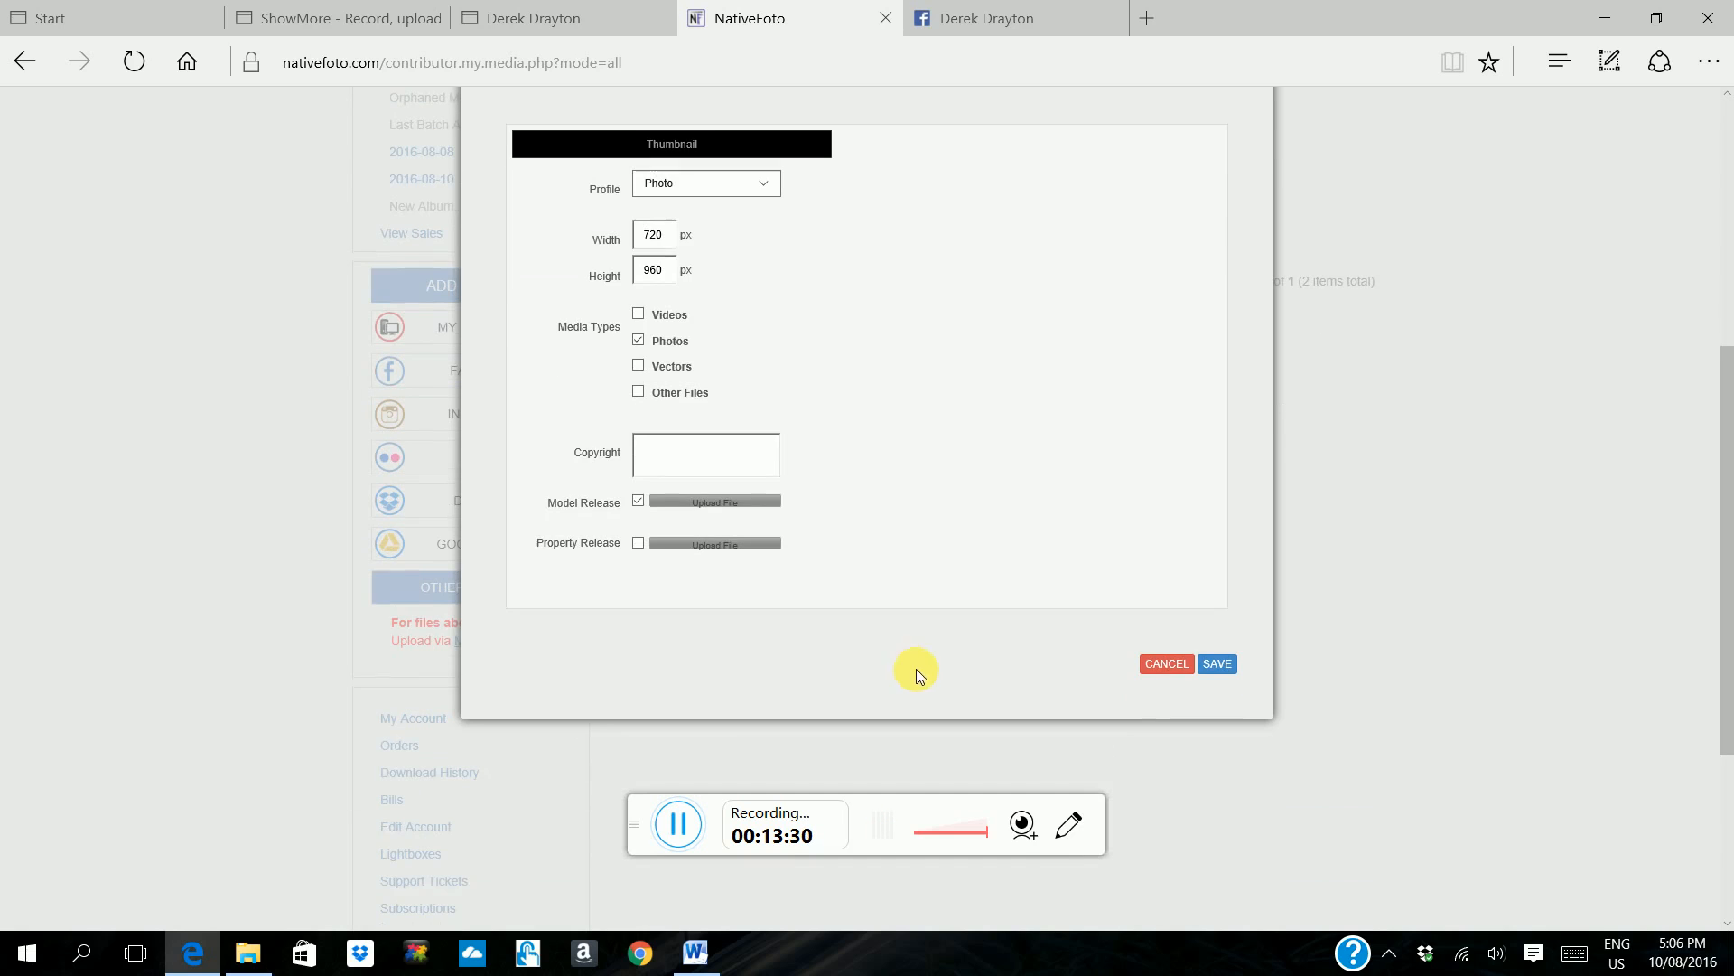
scroll(870, 618, up, 3)
scroll(870, 621, up, 3)
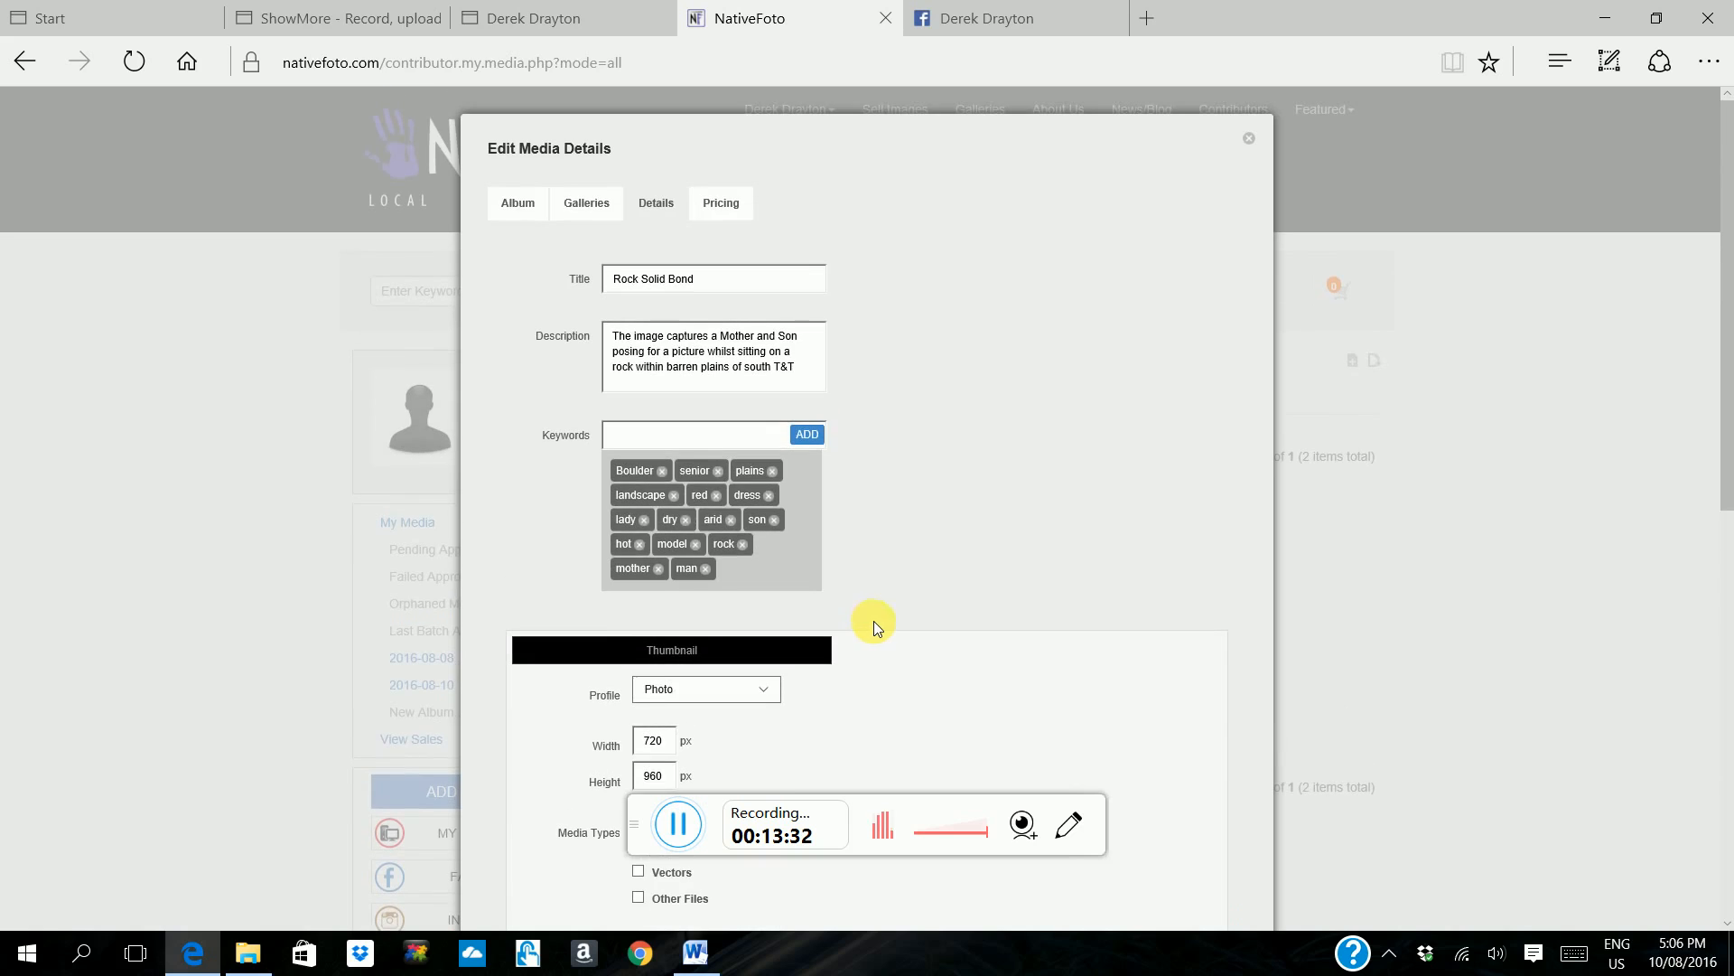
click(723, 201)
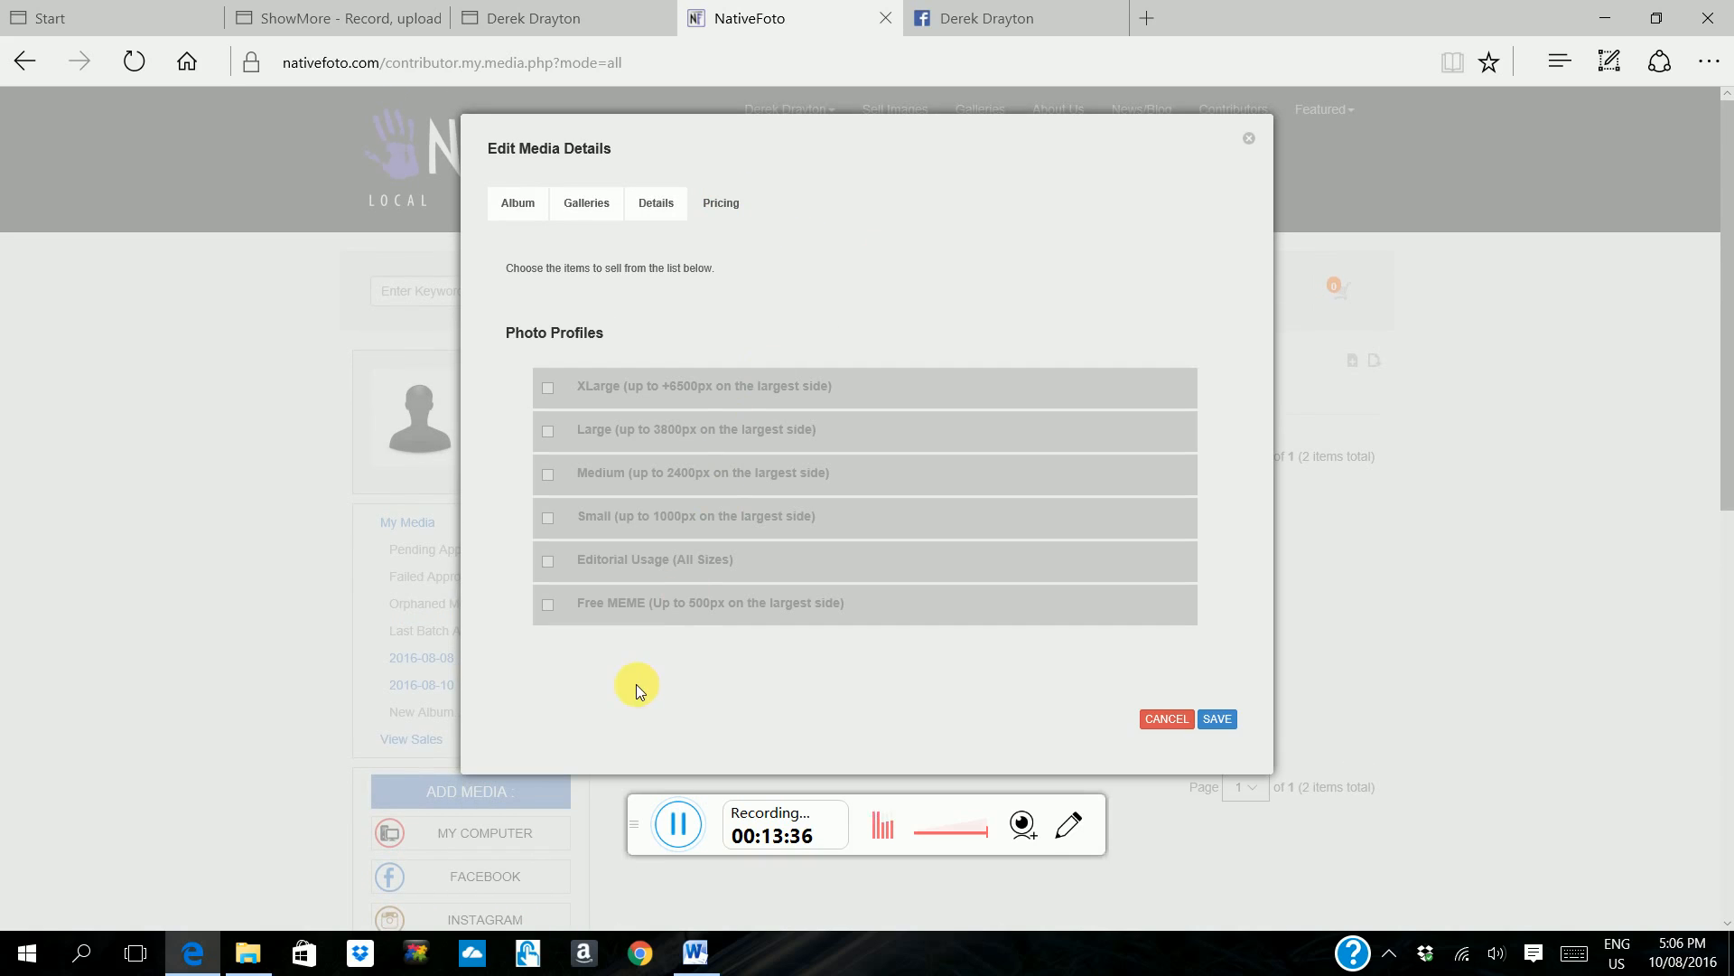
click(656, 208)
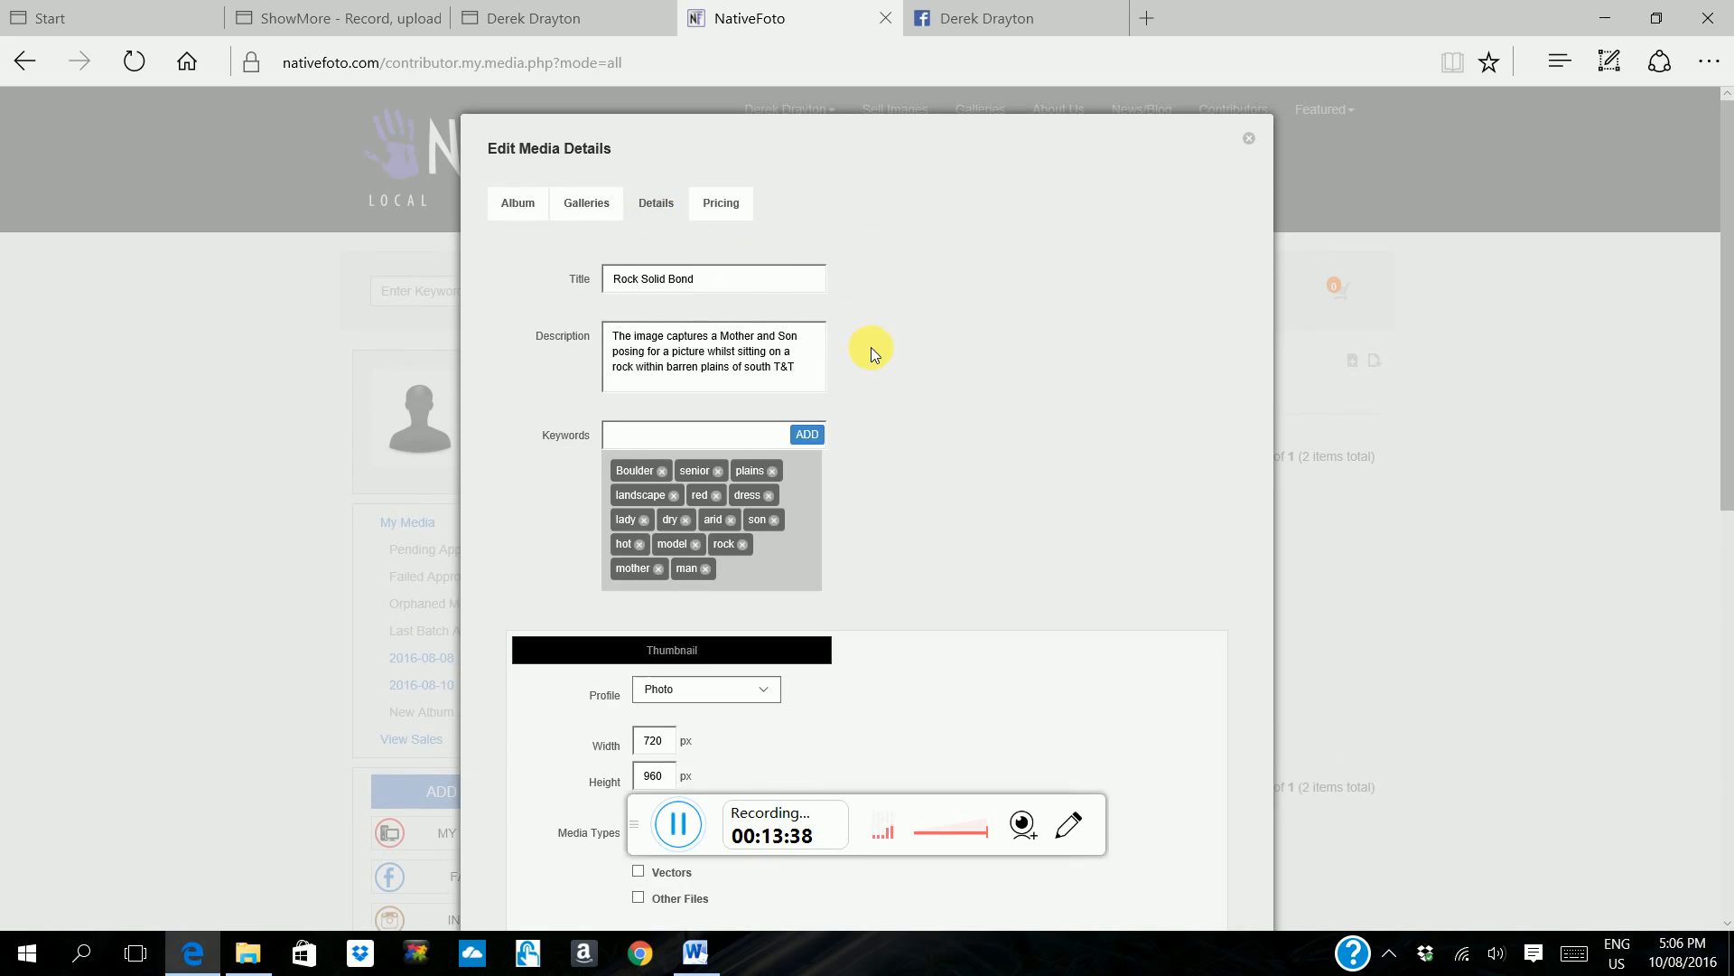
scroll(880, 366, down, 3)
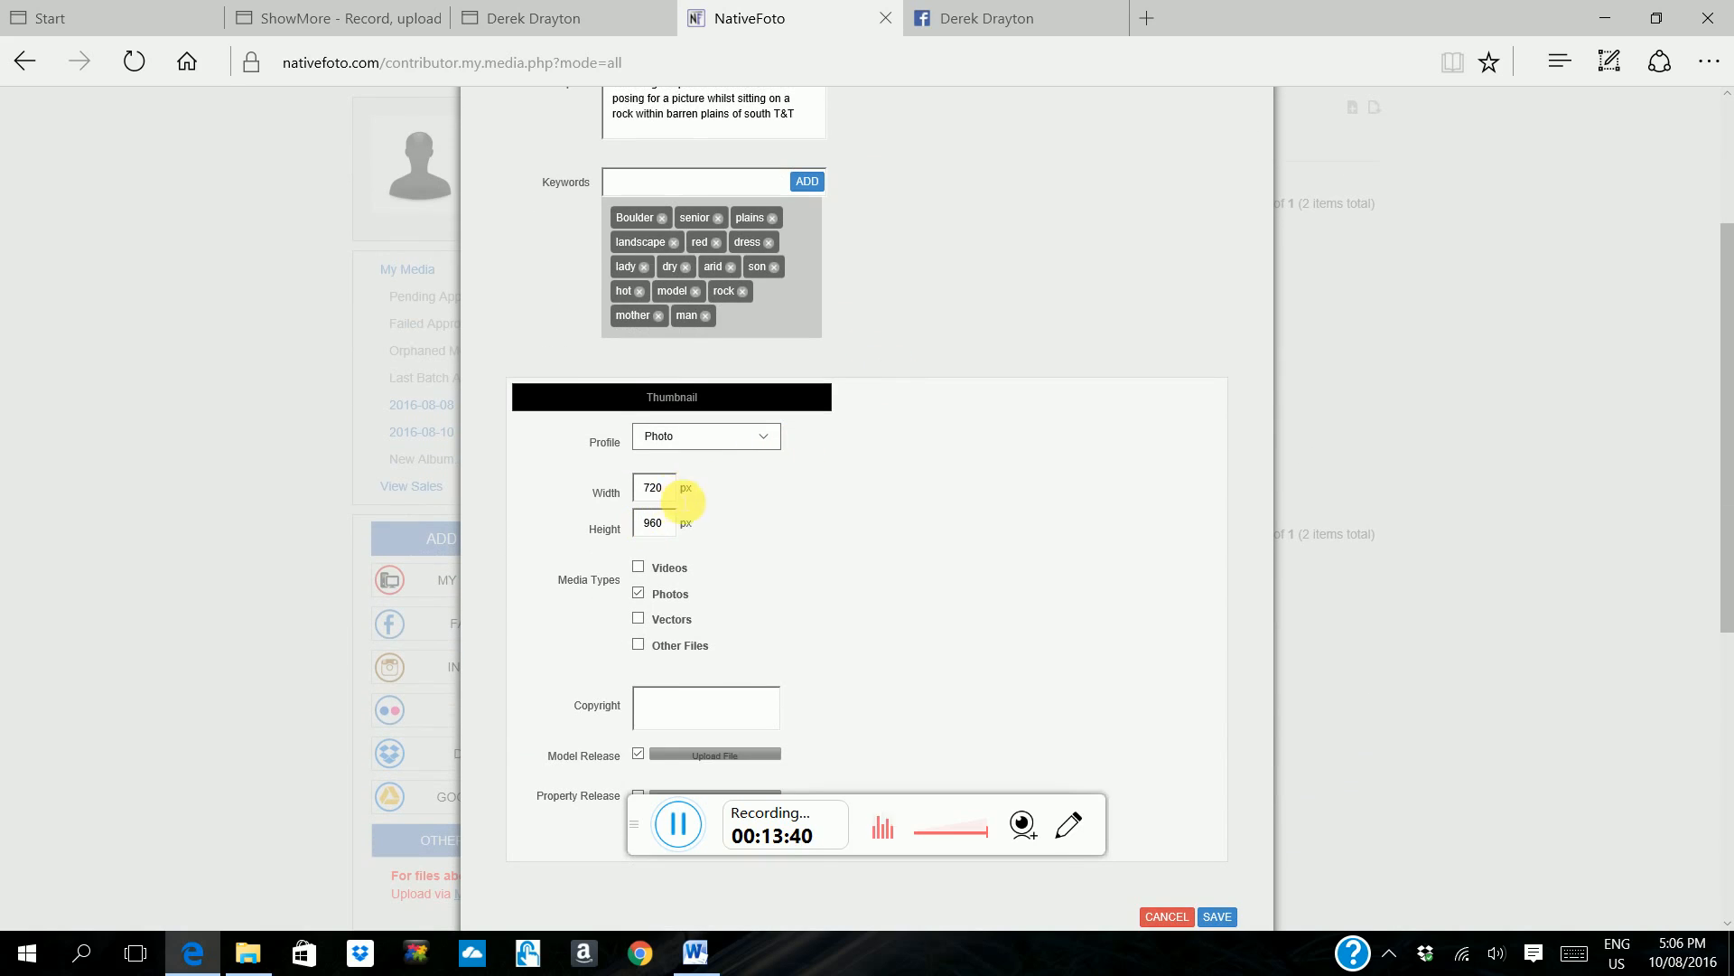
scroll(822, 479, up, 3)
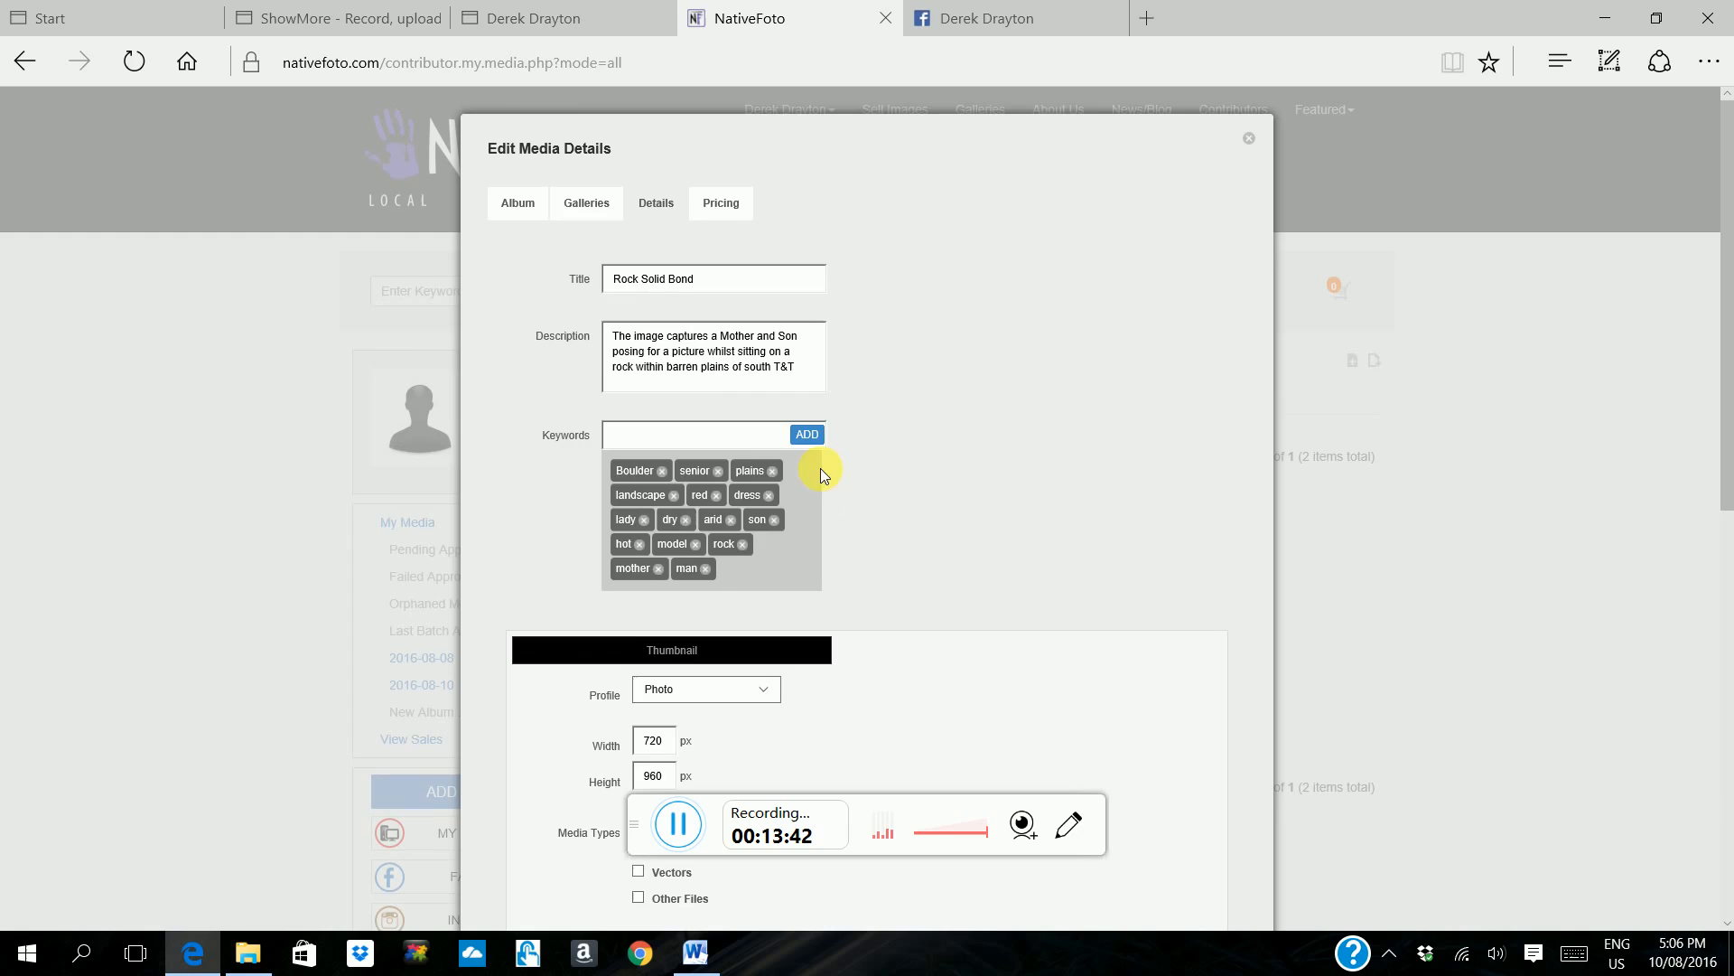
click(729, 205)
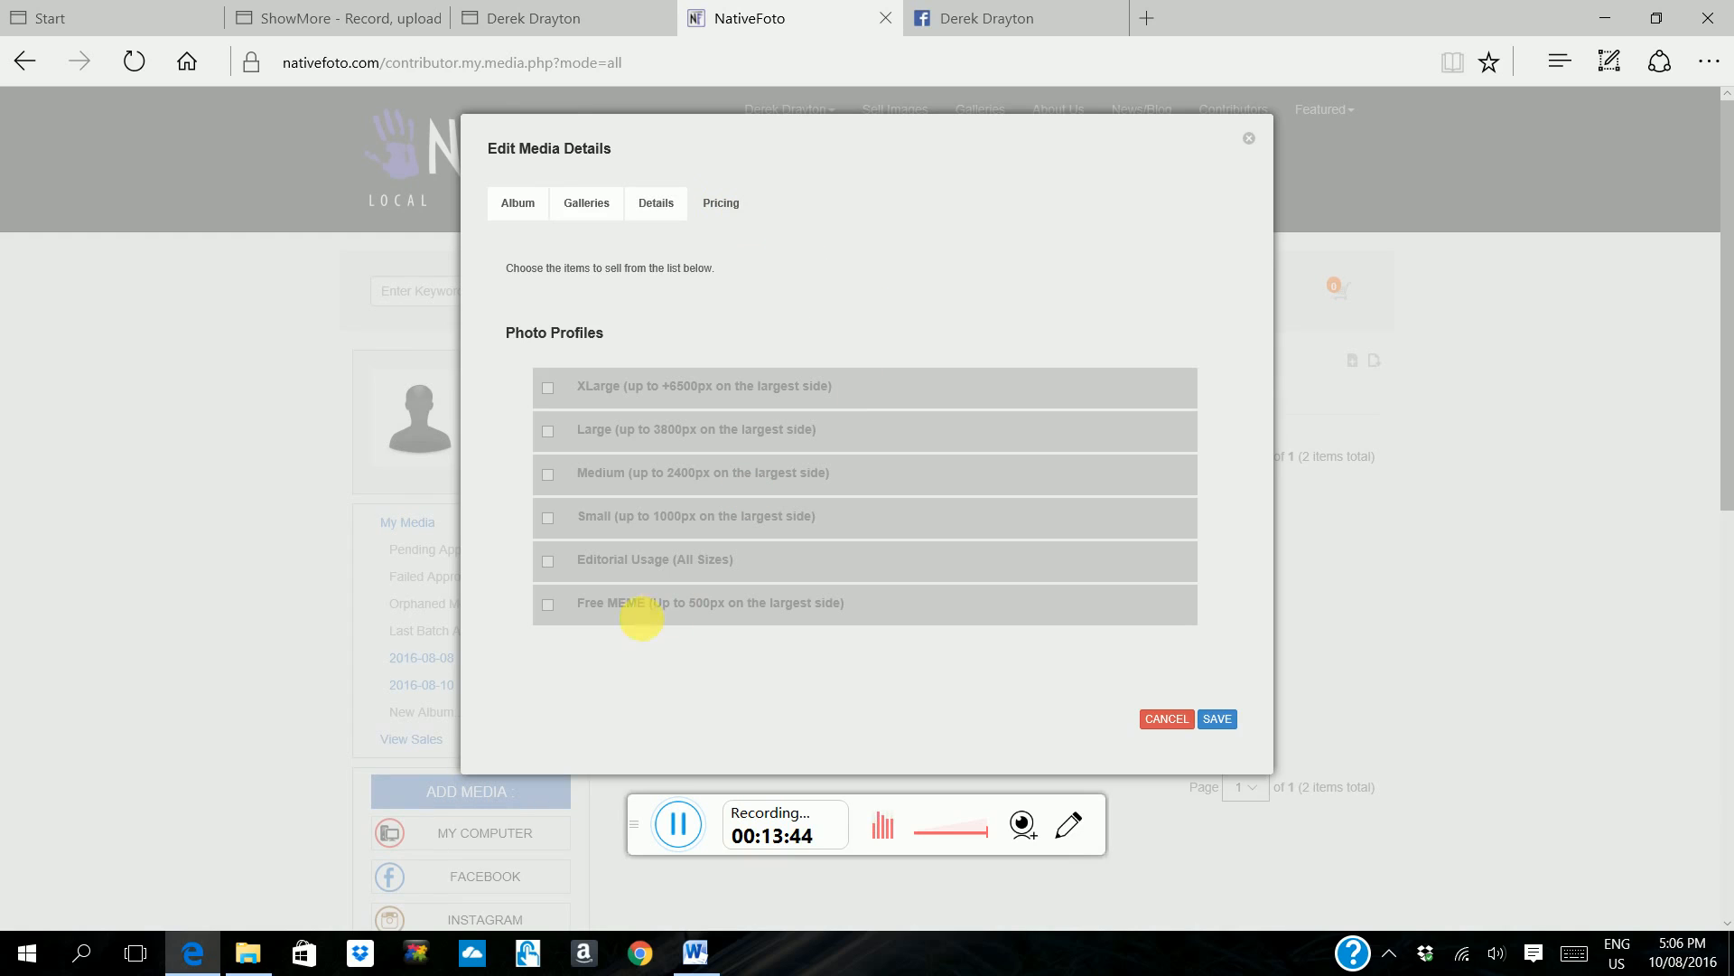
click(548, 518)
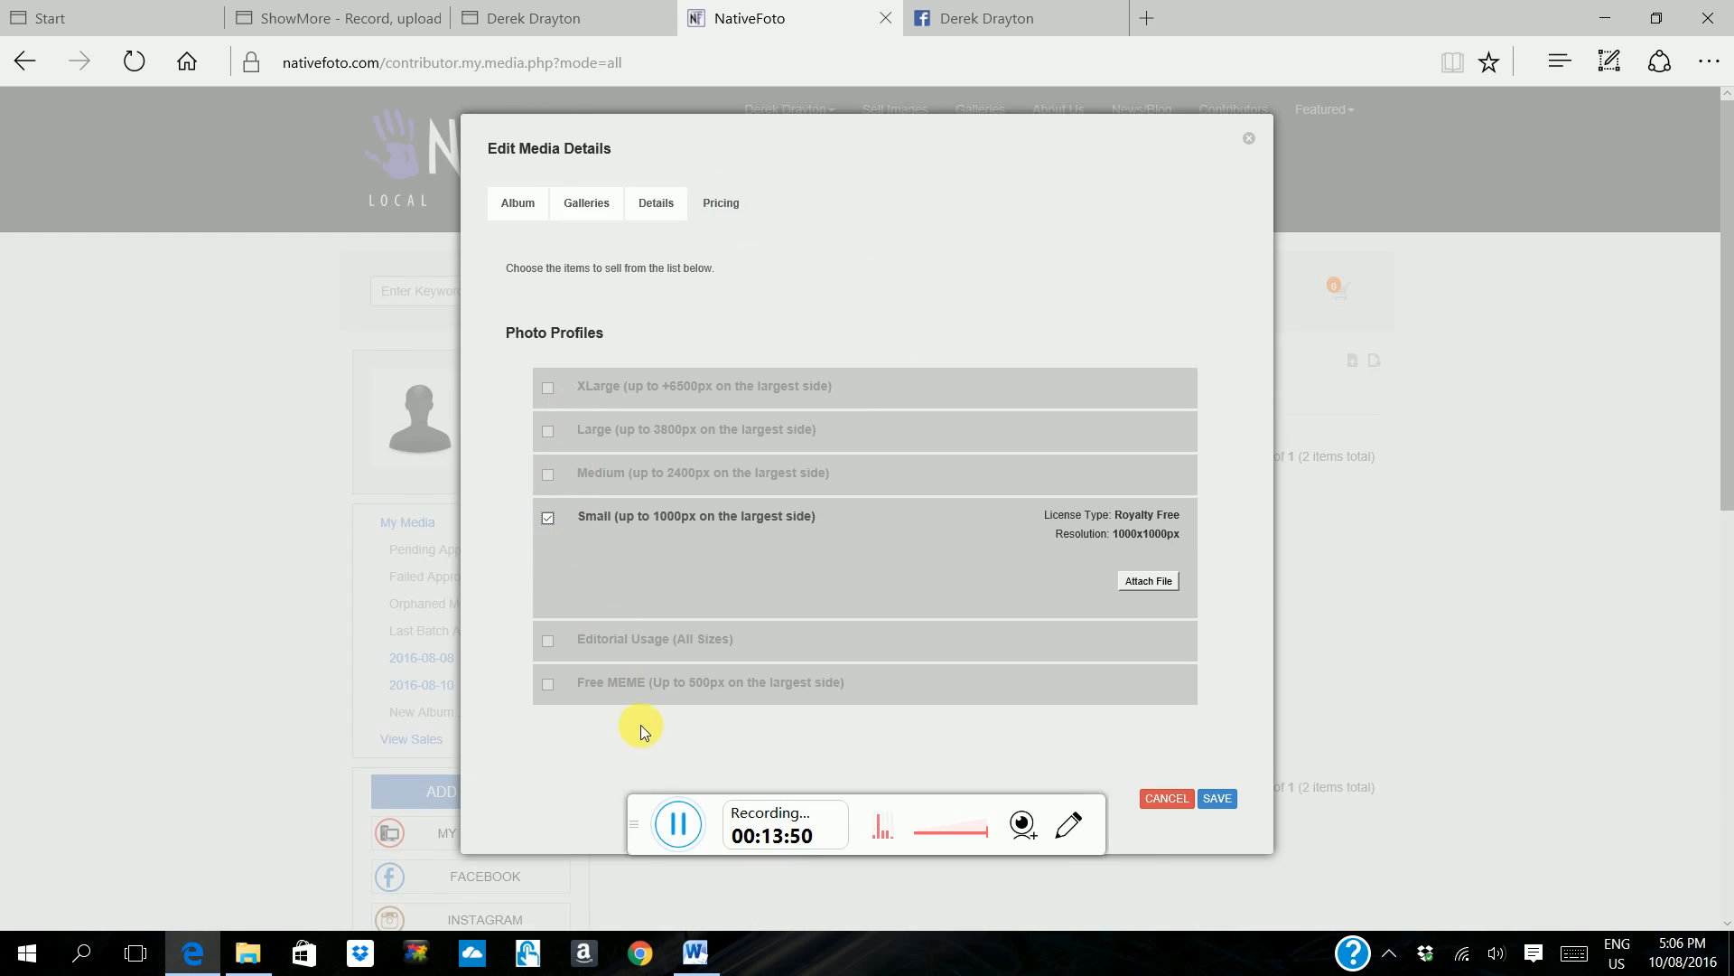
scroll(764, 699, down, 3)
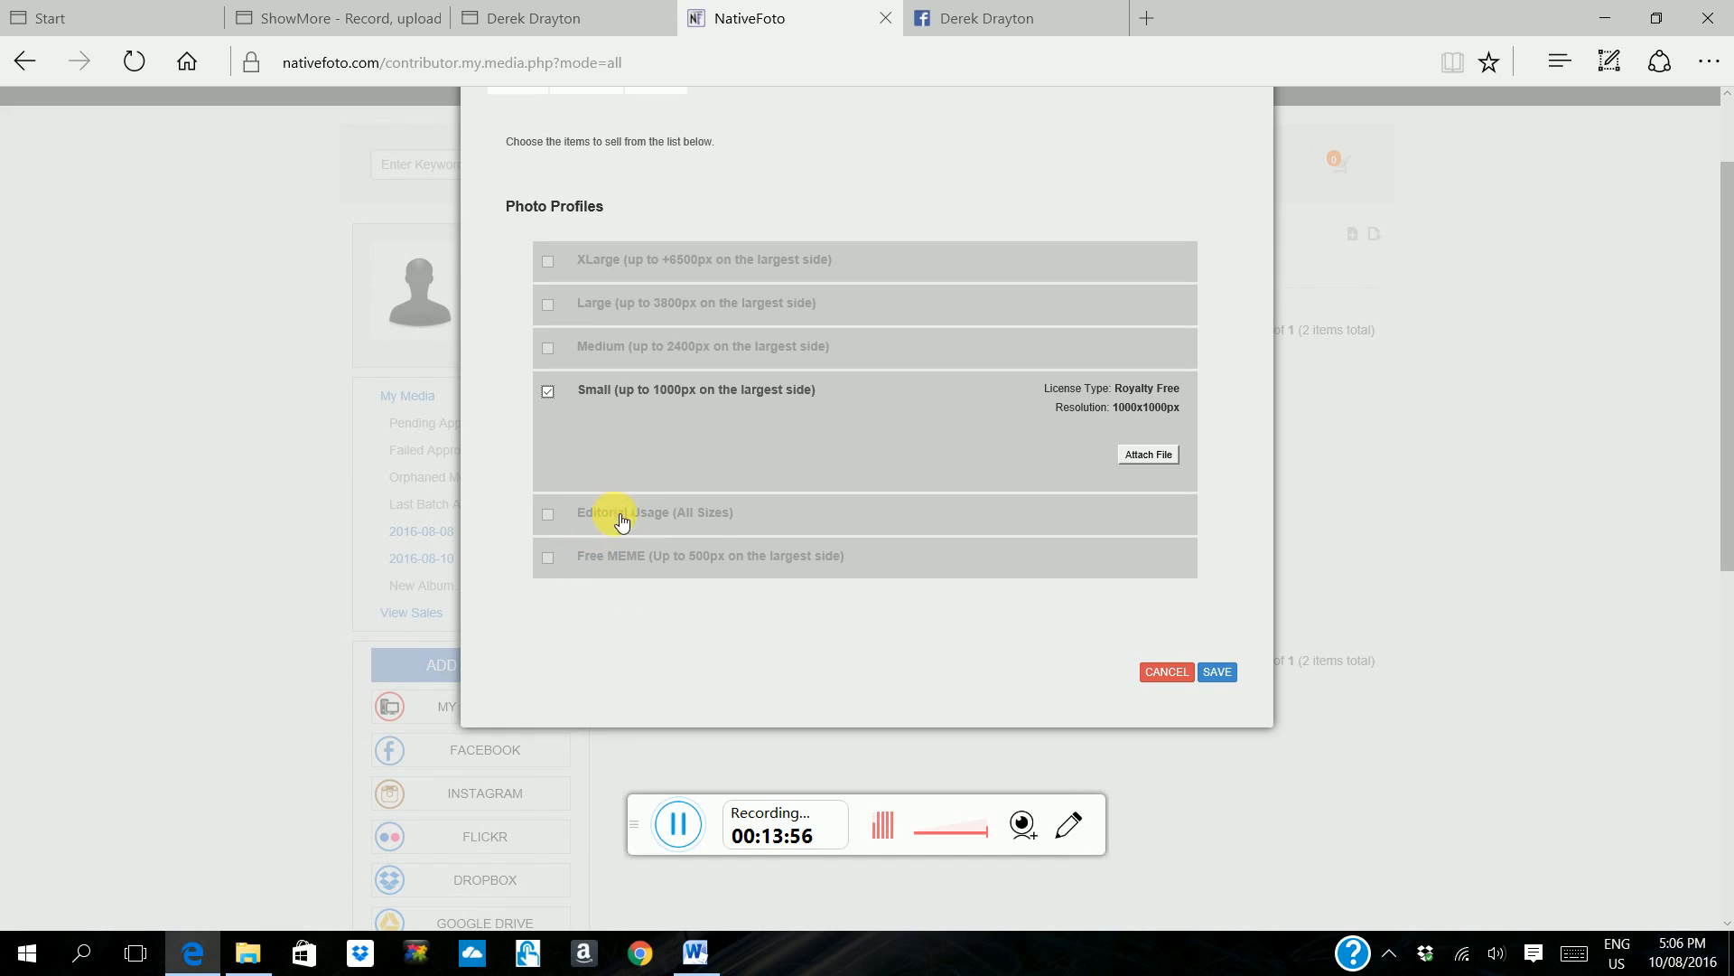
scroll(840, 502, up, 3)
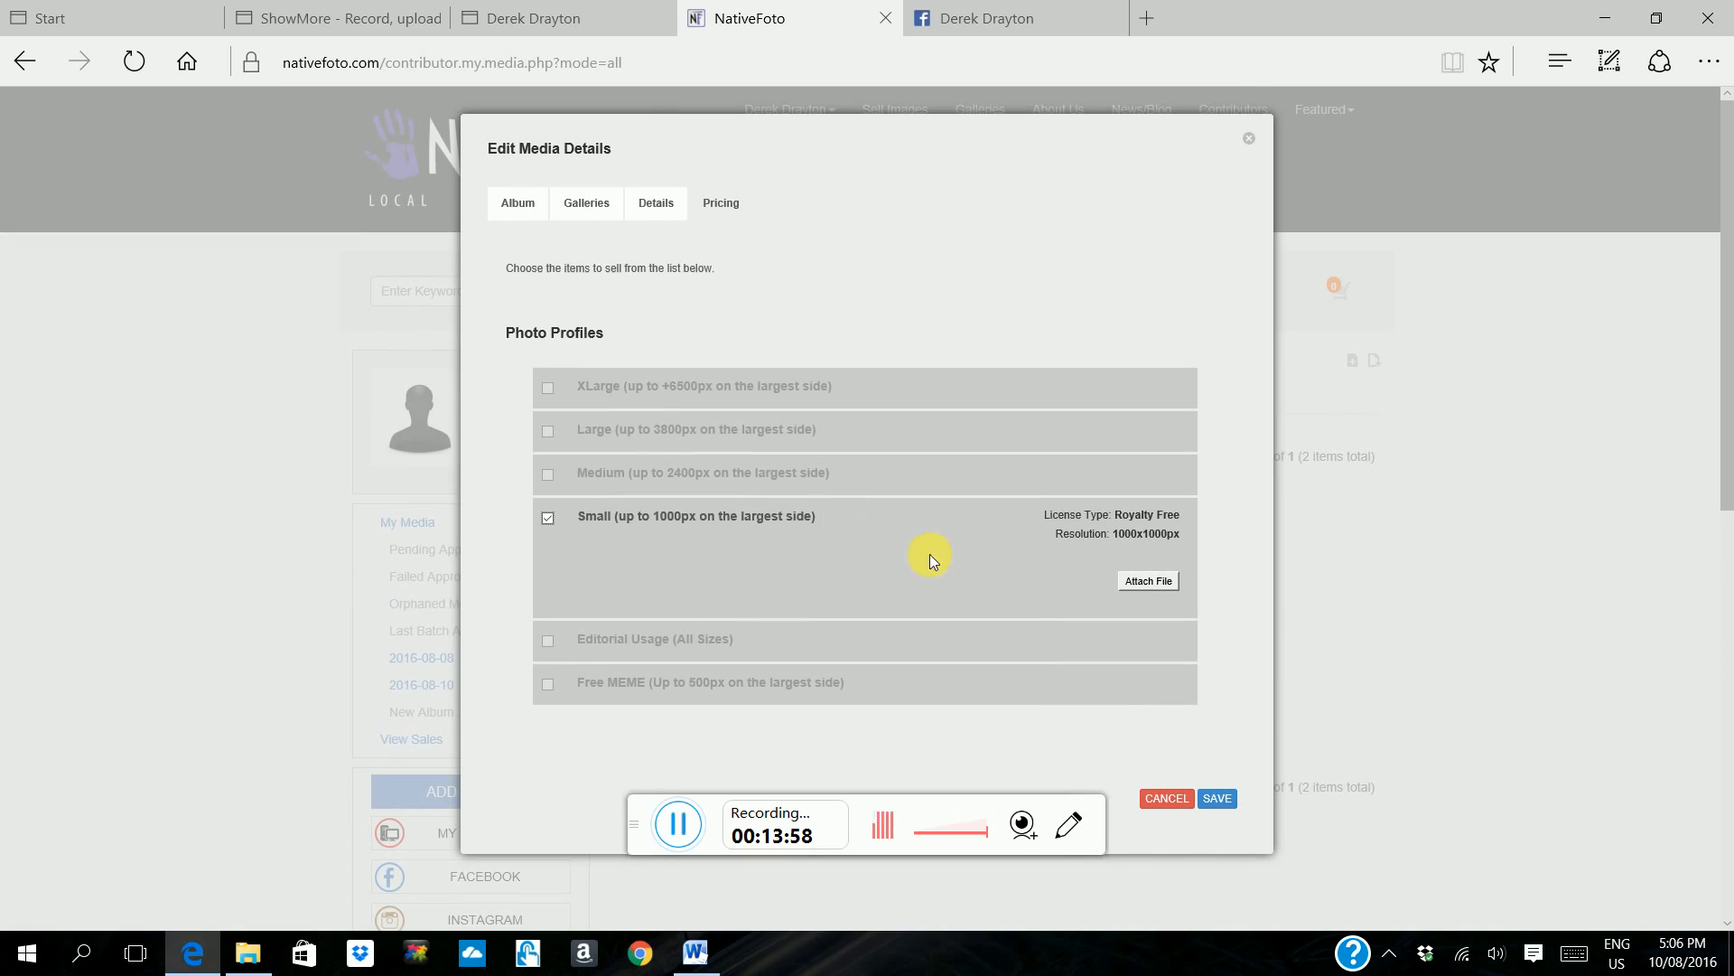
click(1214, 801)
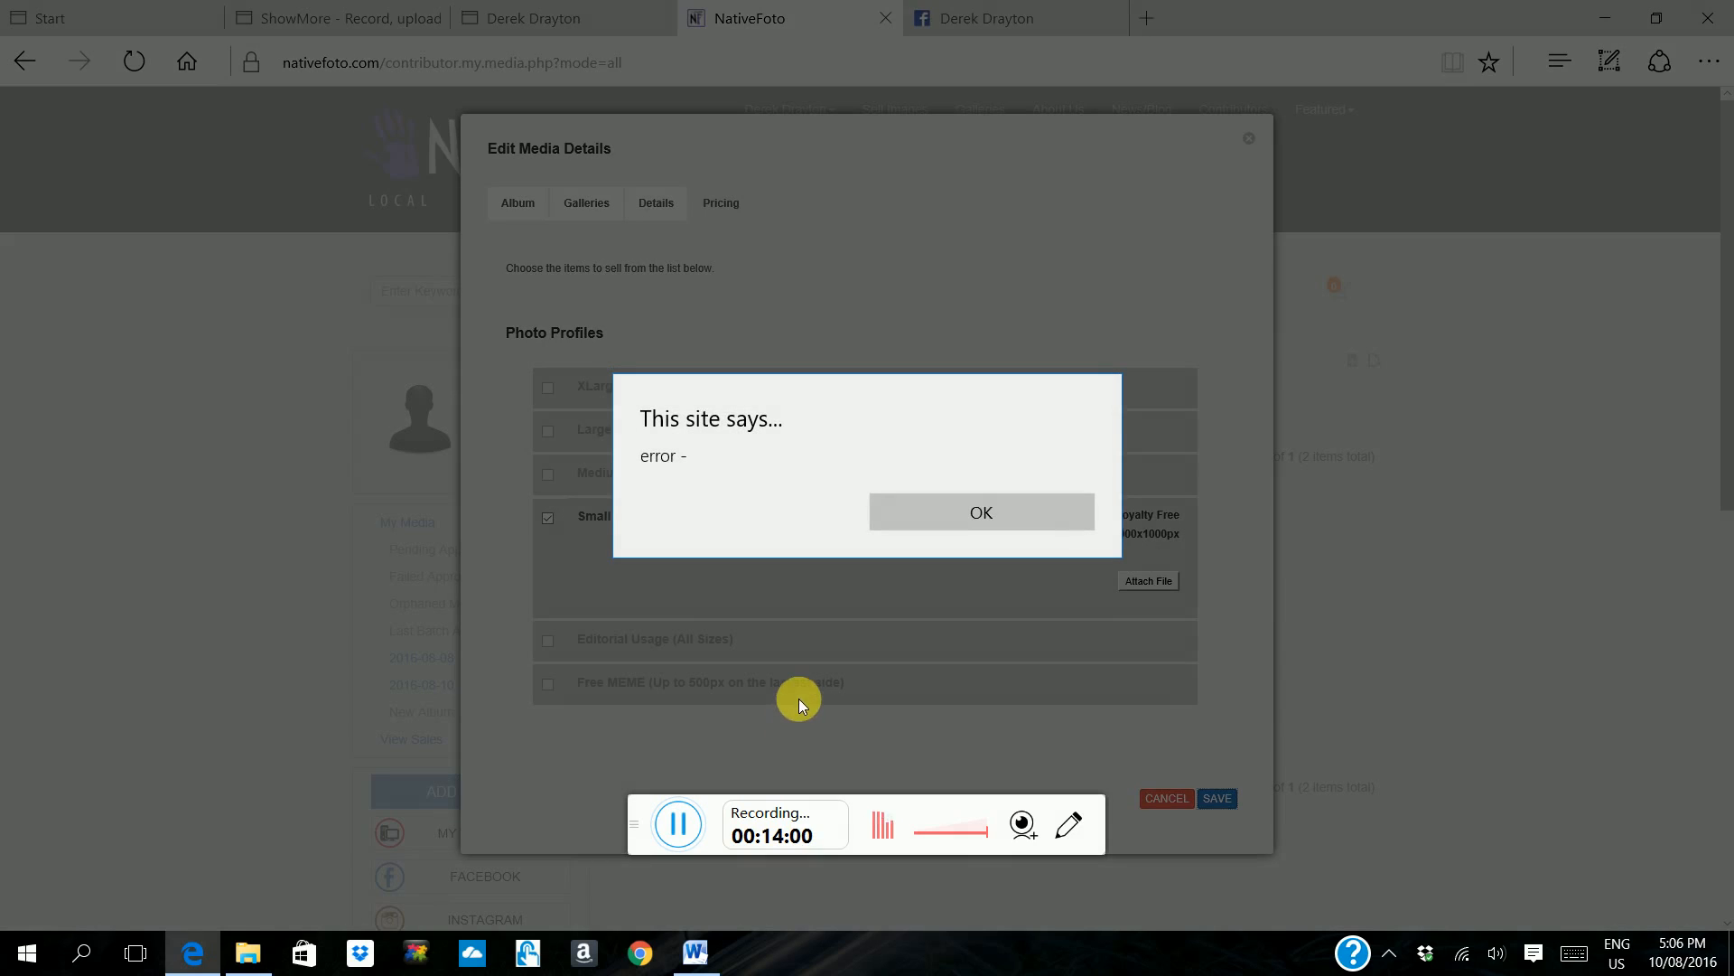
click(966, 515)
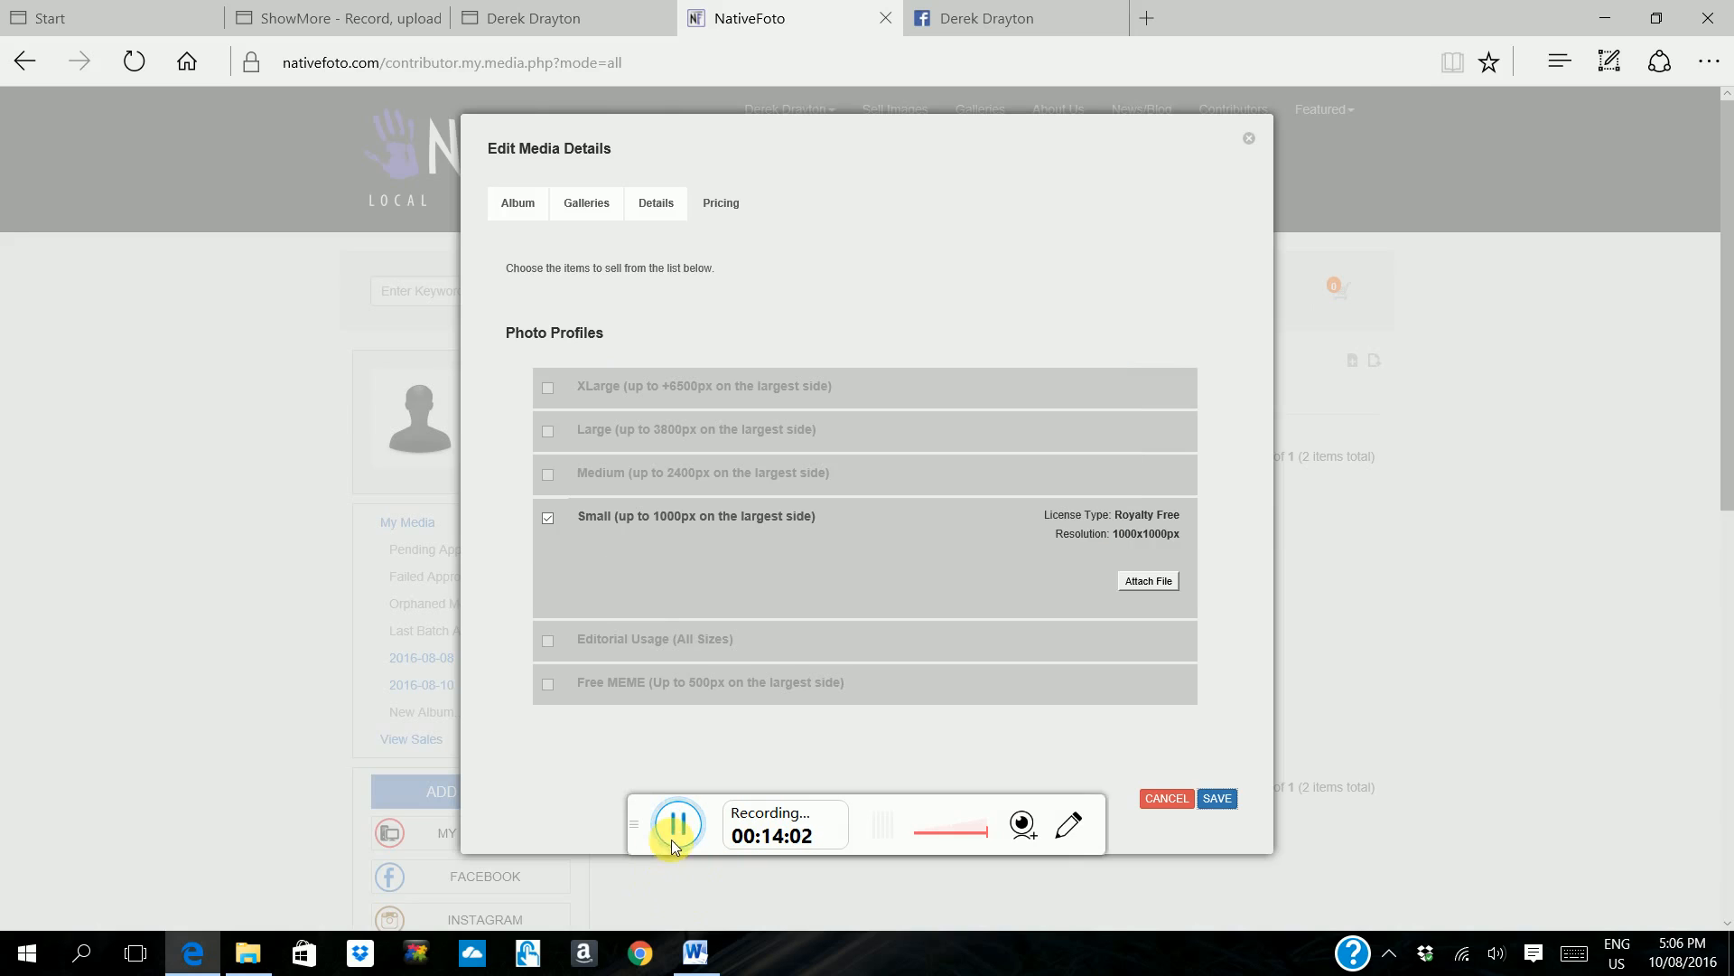
Open the adult model release form from the contributor references and examine its fields
scroll(1065, 730, down, 3)
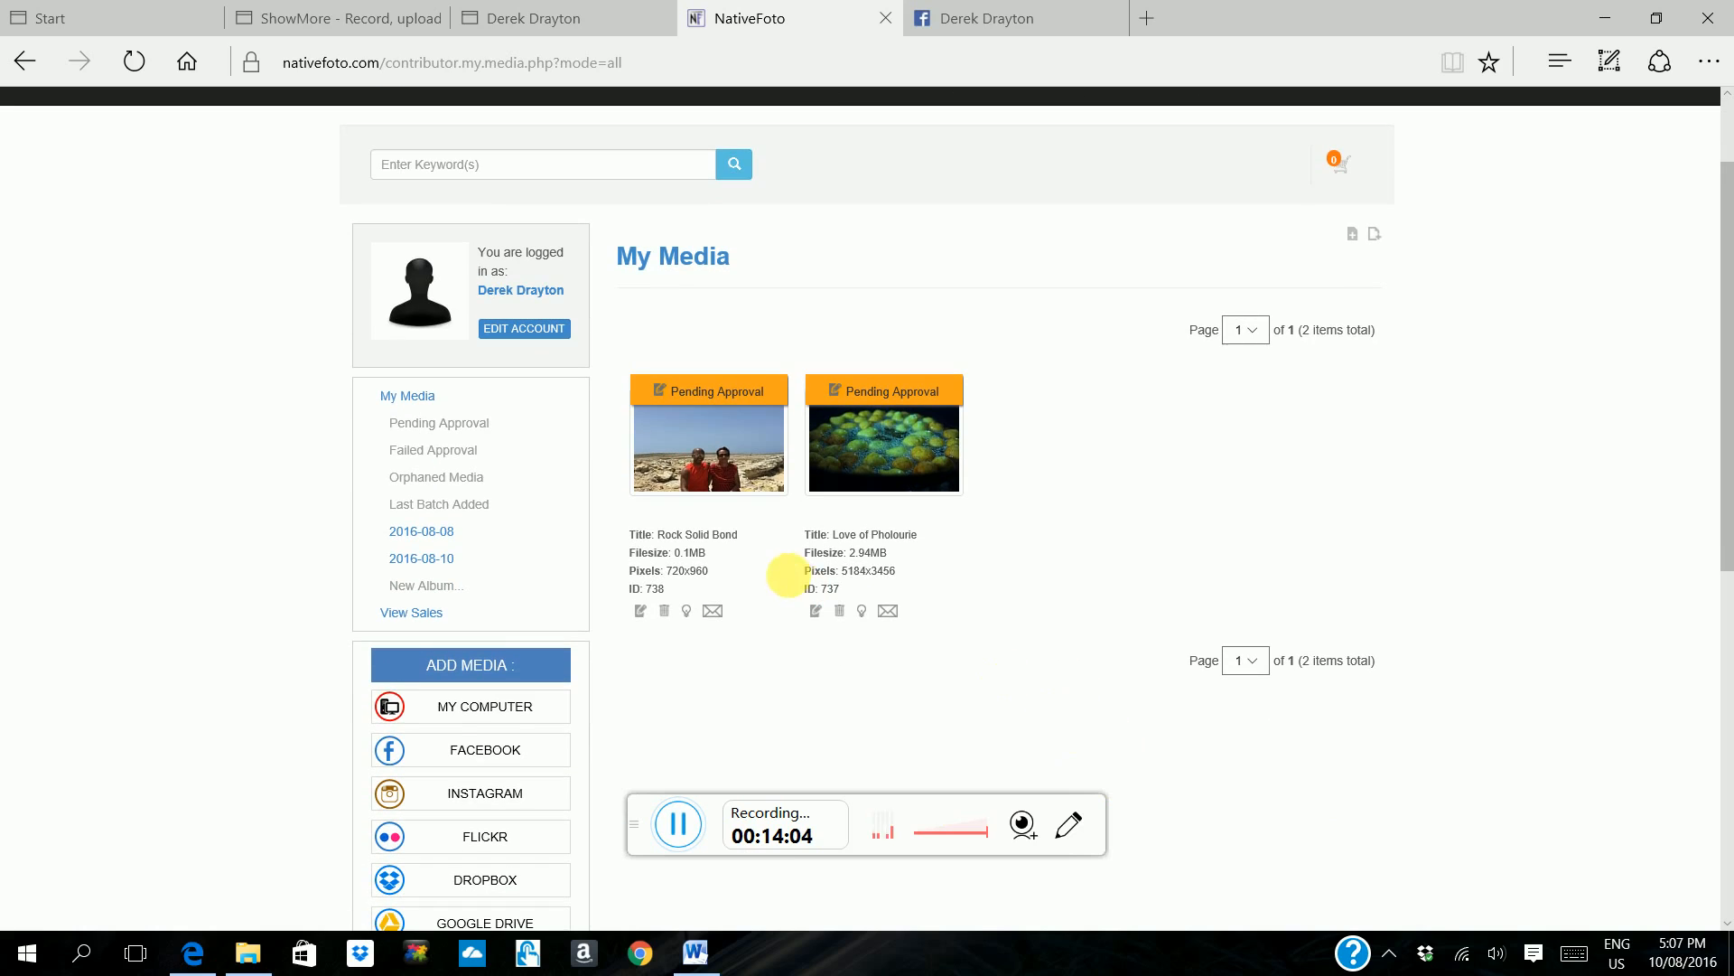
mouse_move(682, 443)
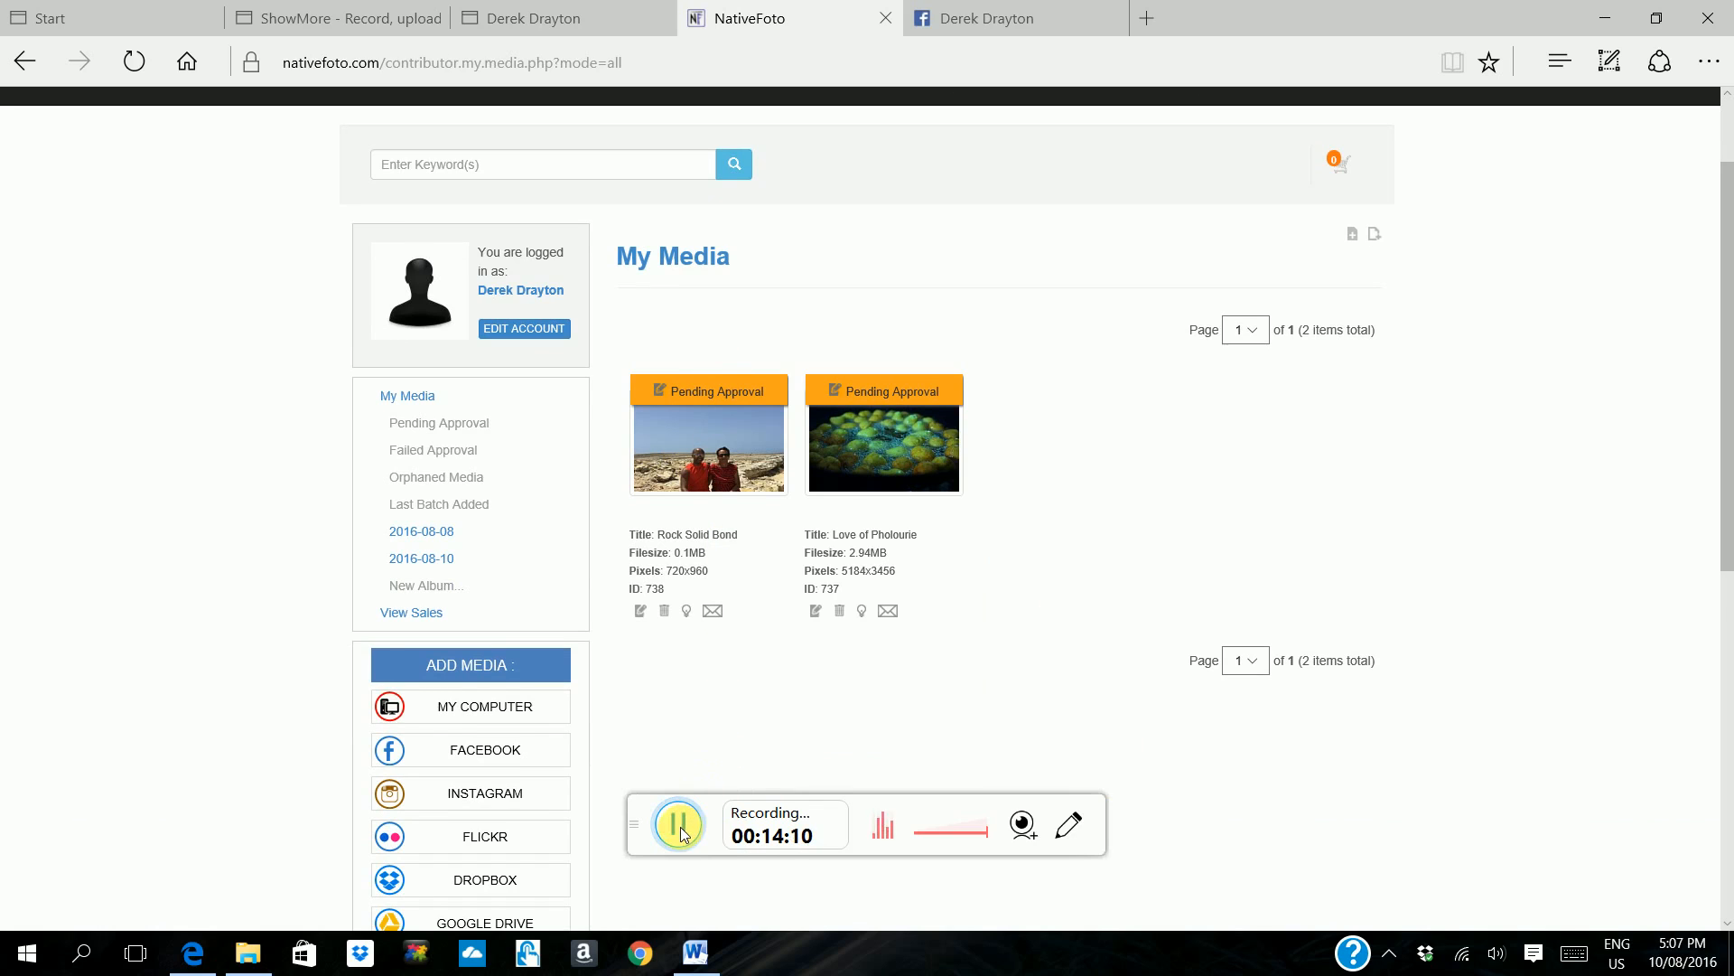
scroll(619, 821, down, 1)
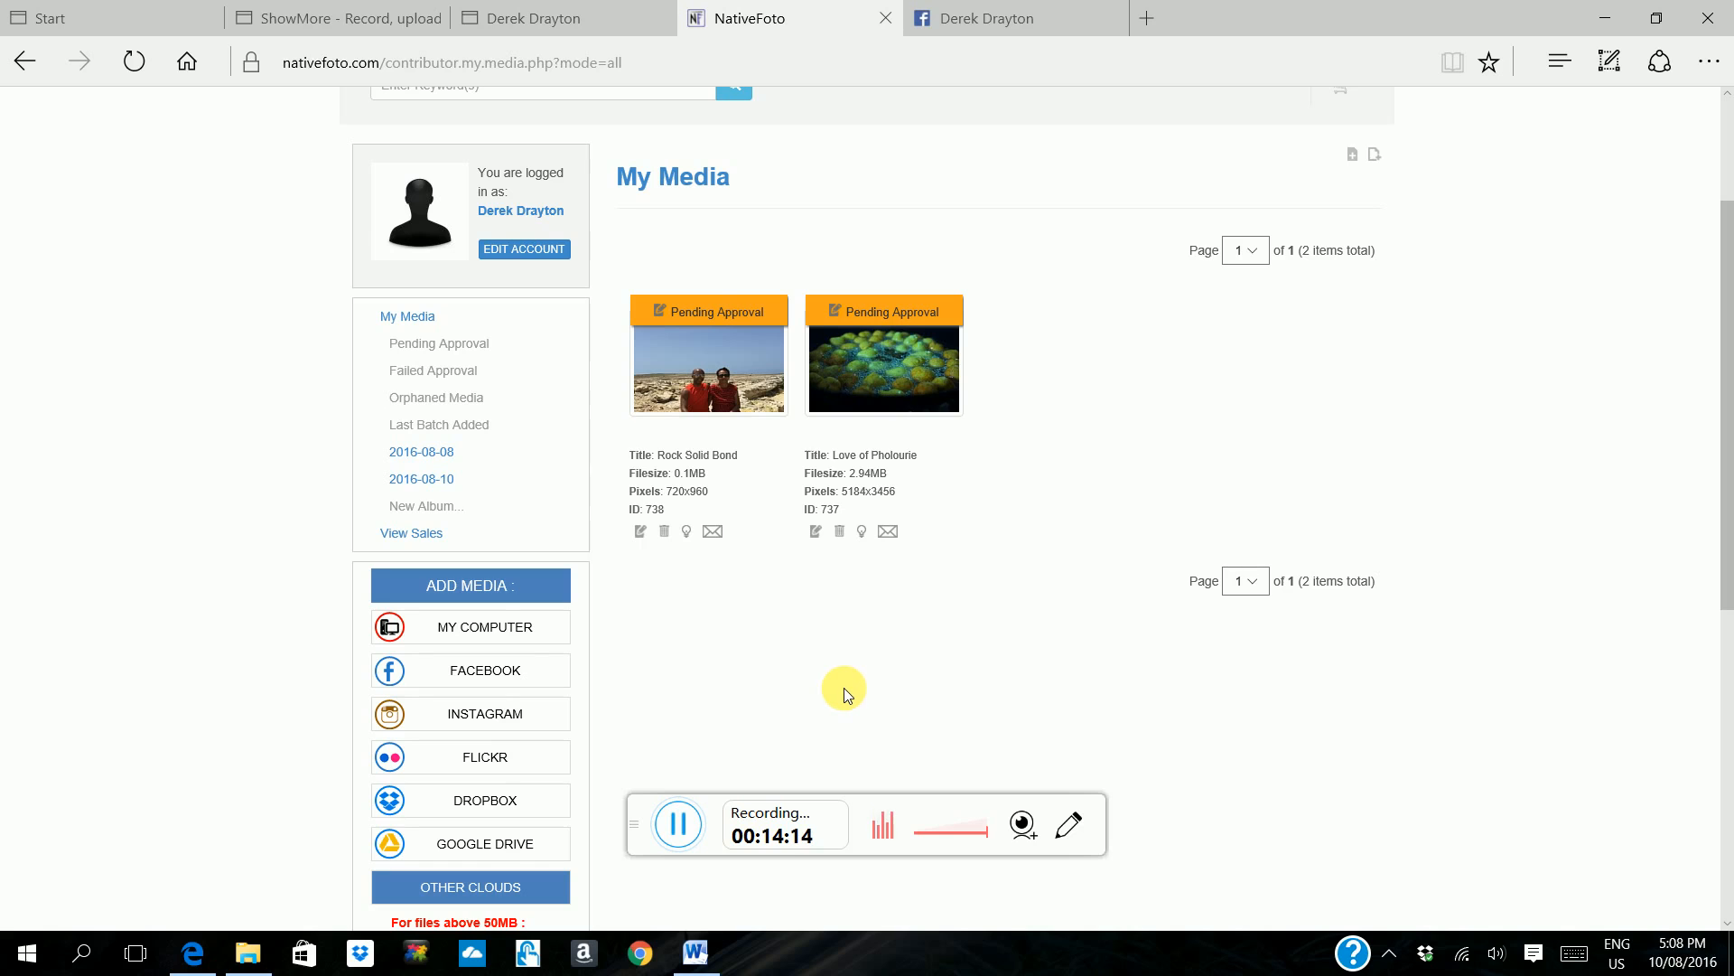
scroll(843, 690, down, 7)
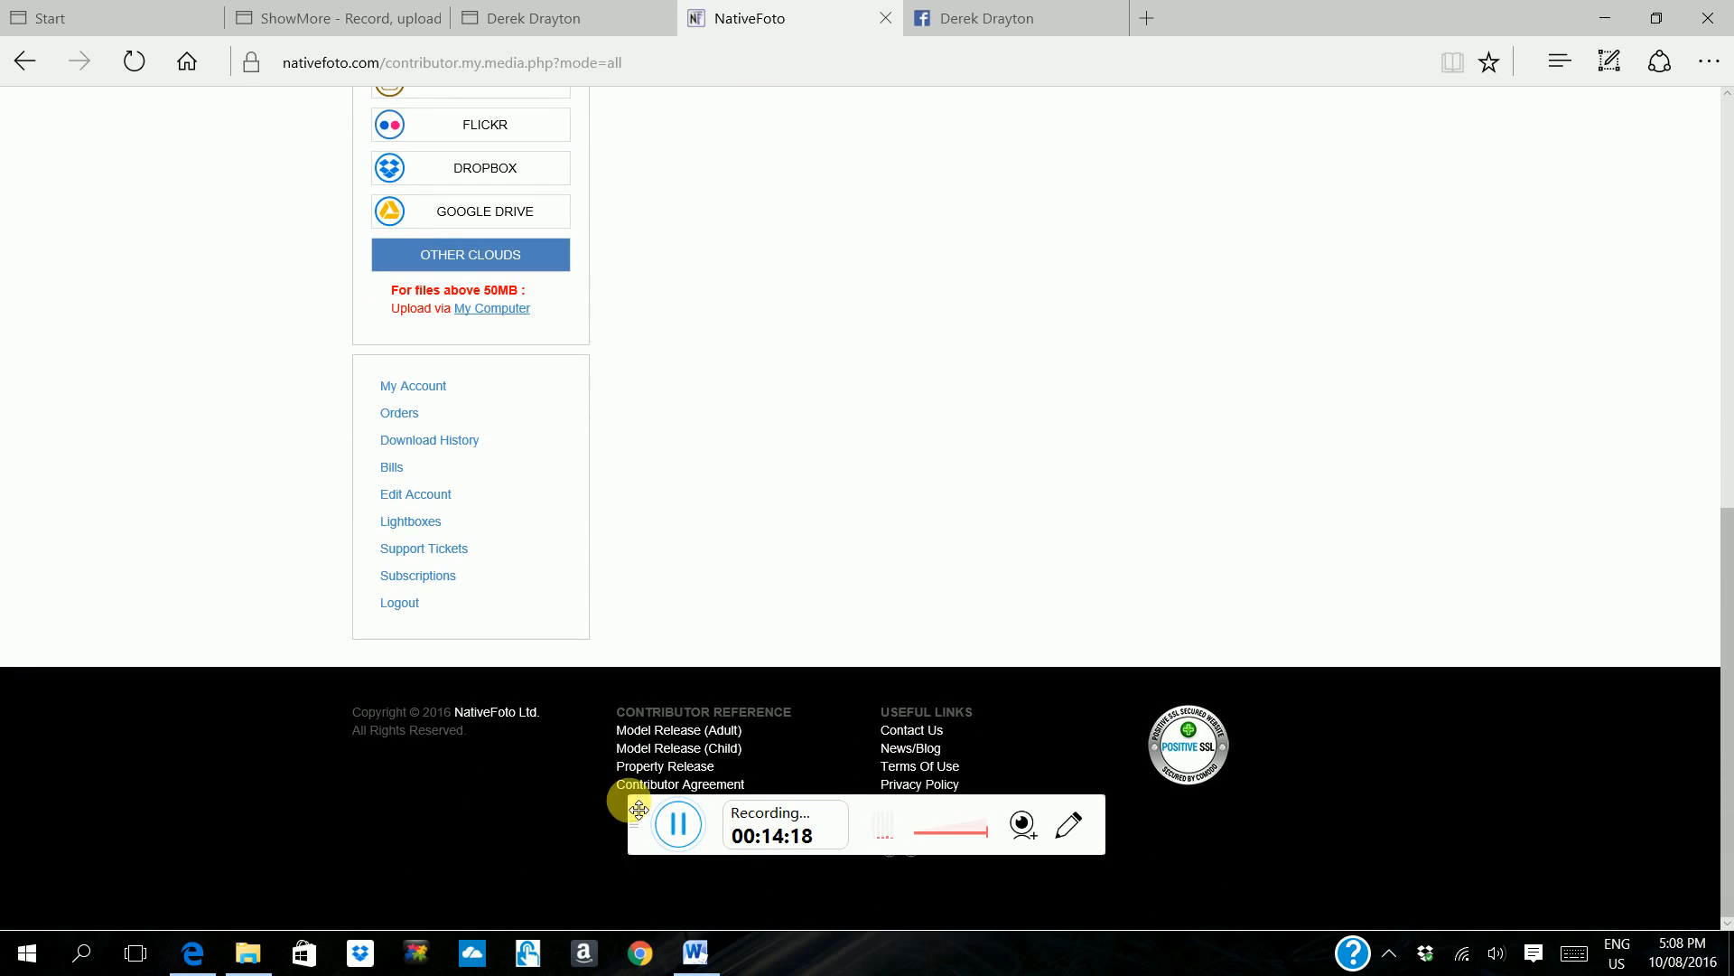
drag(639, 808, 609, 836)
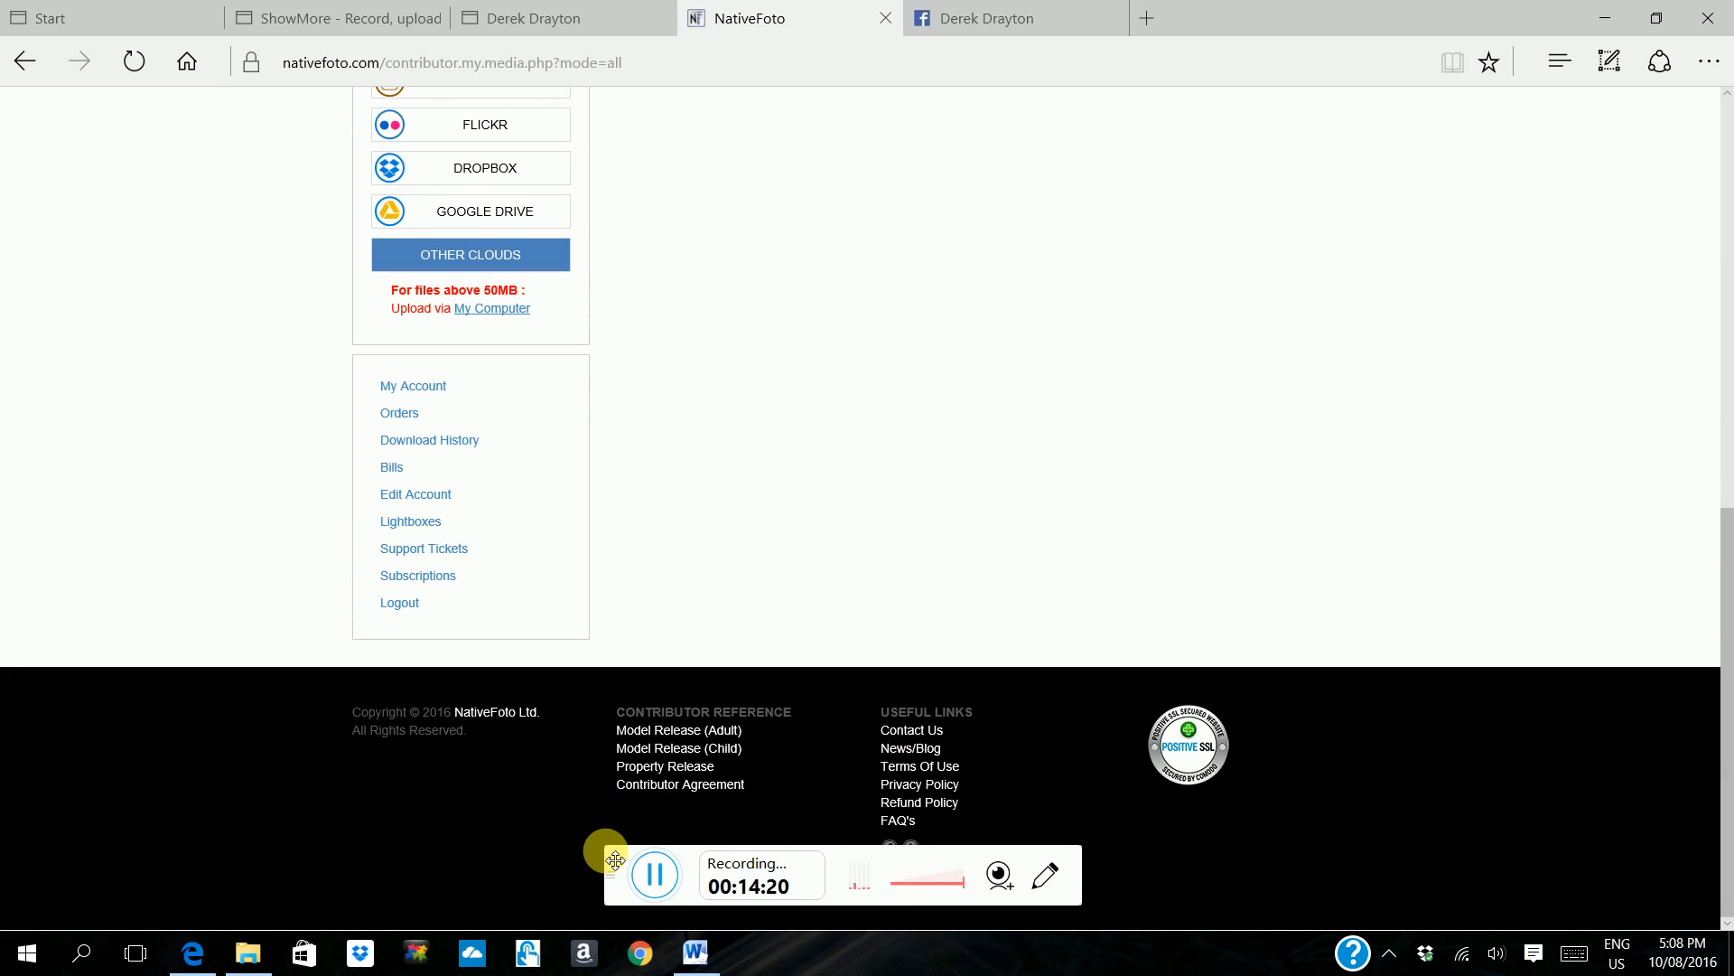
click(643, 737)
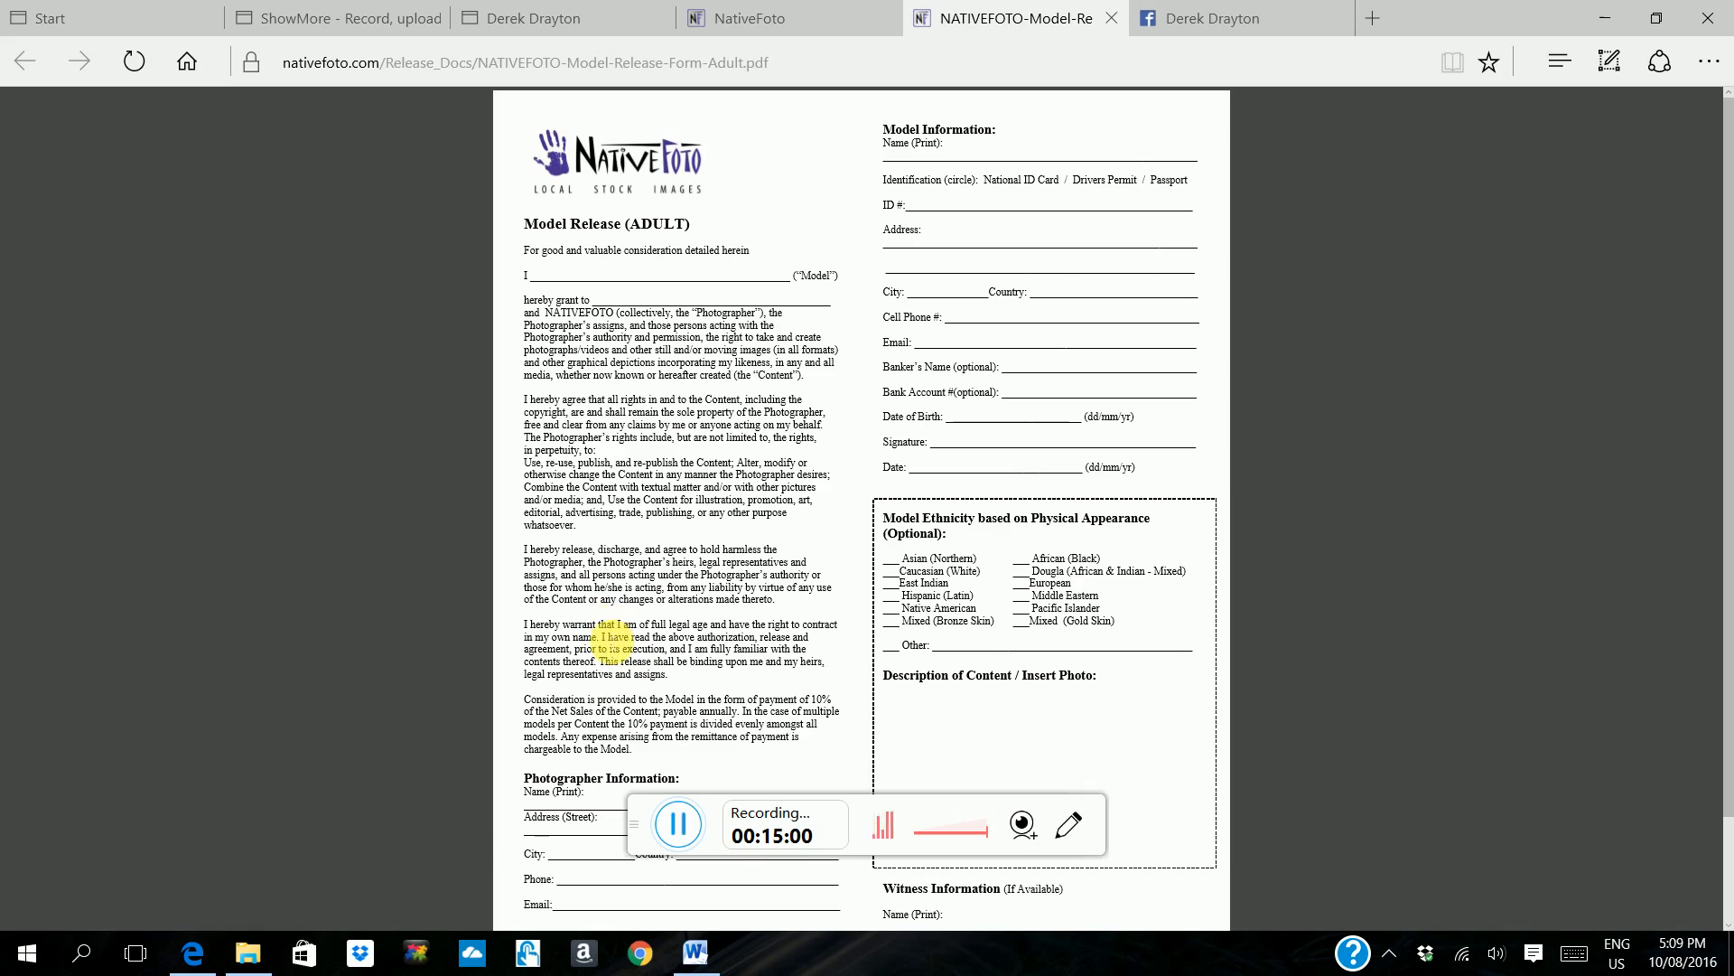
click(677, 817)
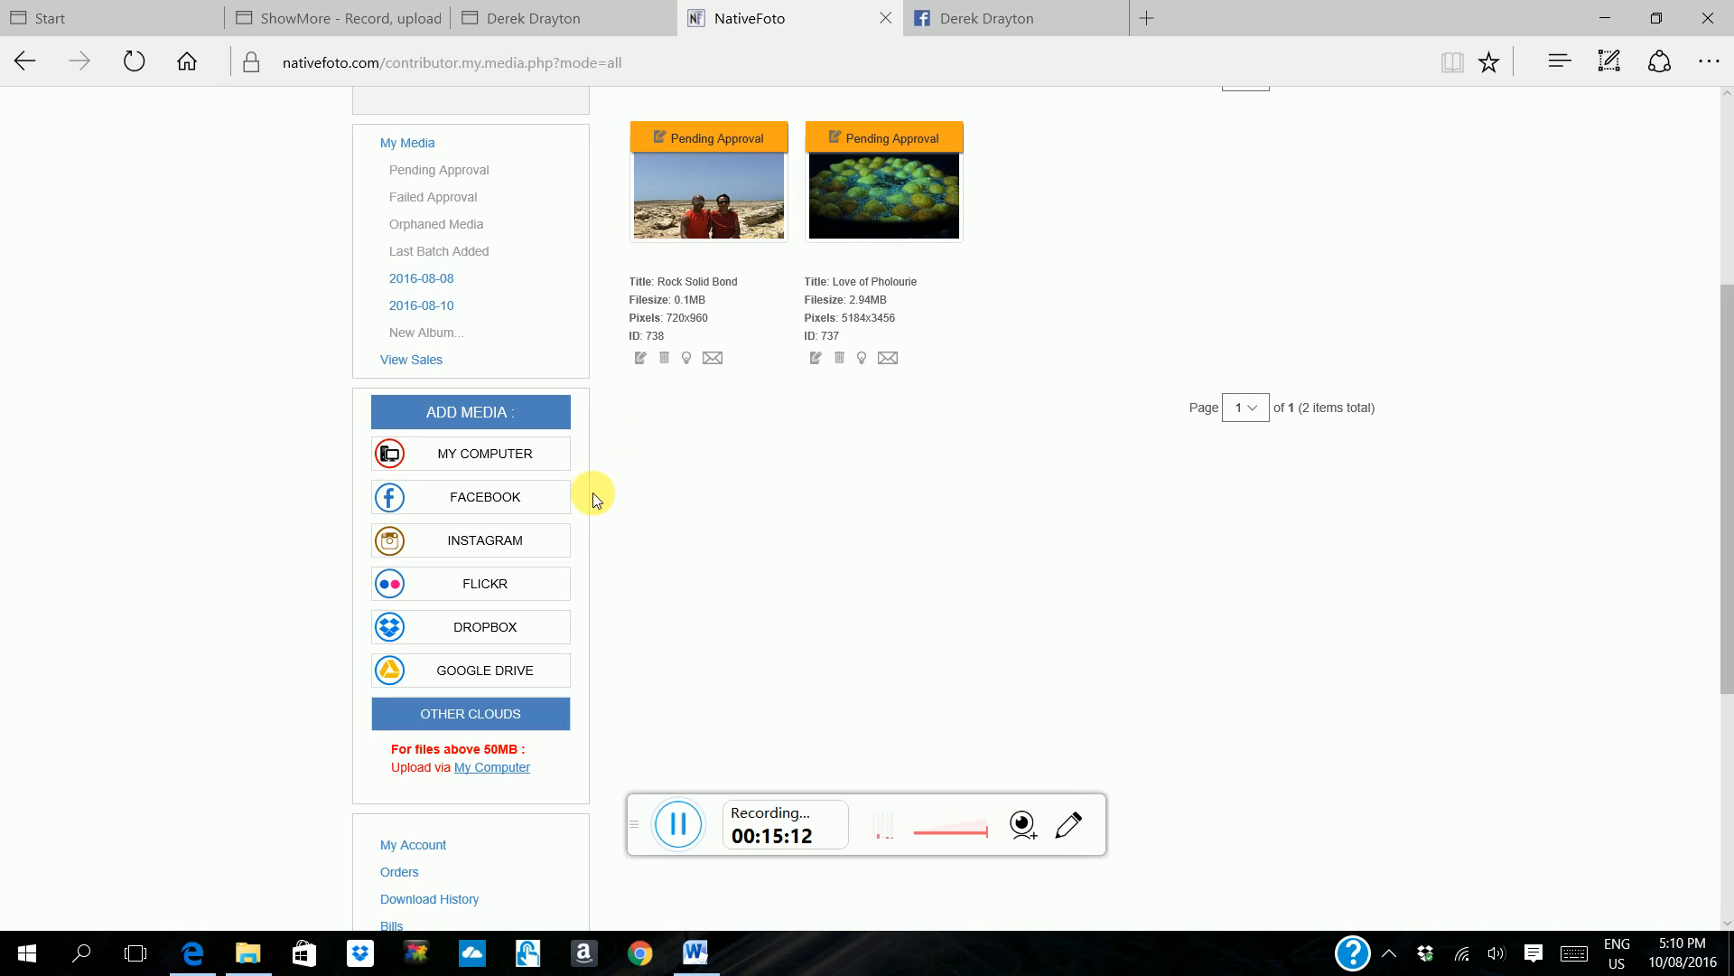
Upload the photos BAR B QUE GRILL, BURGER PATTY 1, SLOPPY JOE and OYSTER BOTTLE together from the computer's NATIVEFOTO folder
click(527, 463)
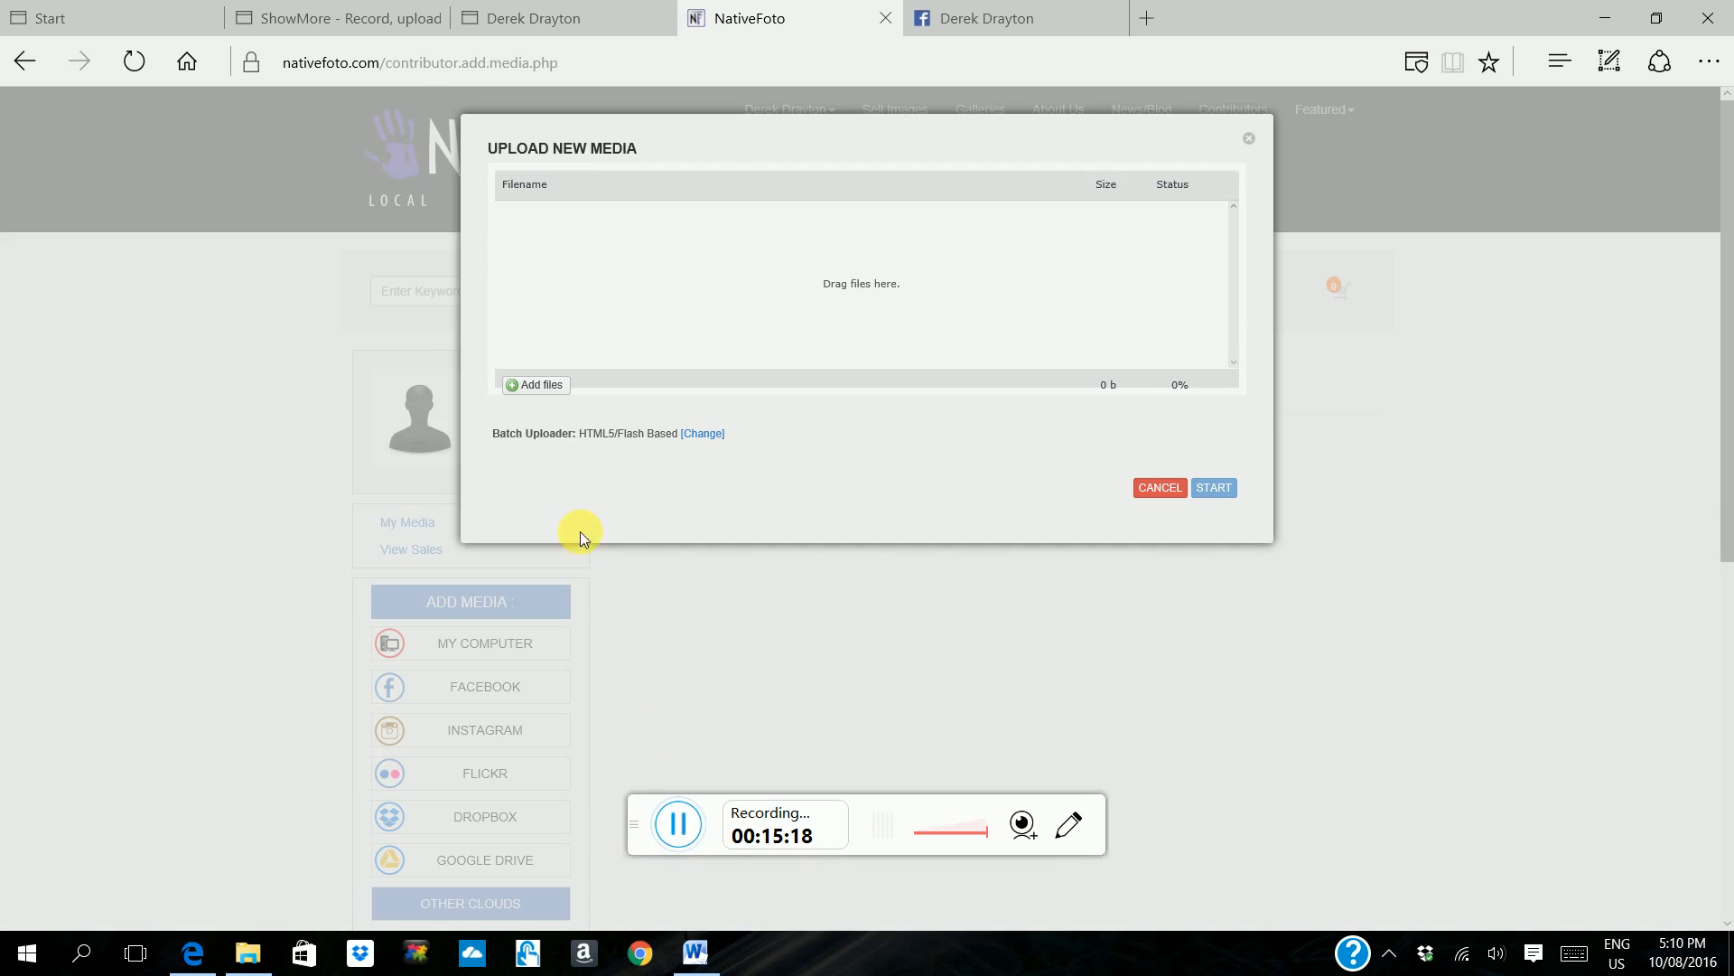
click(532, 387)
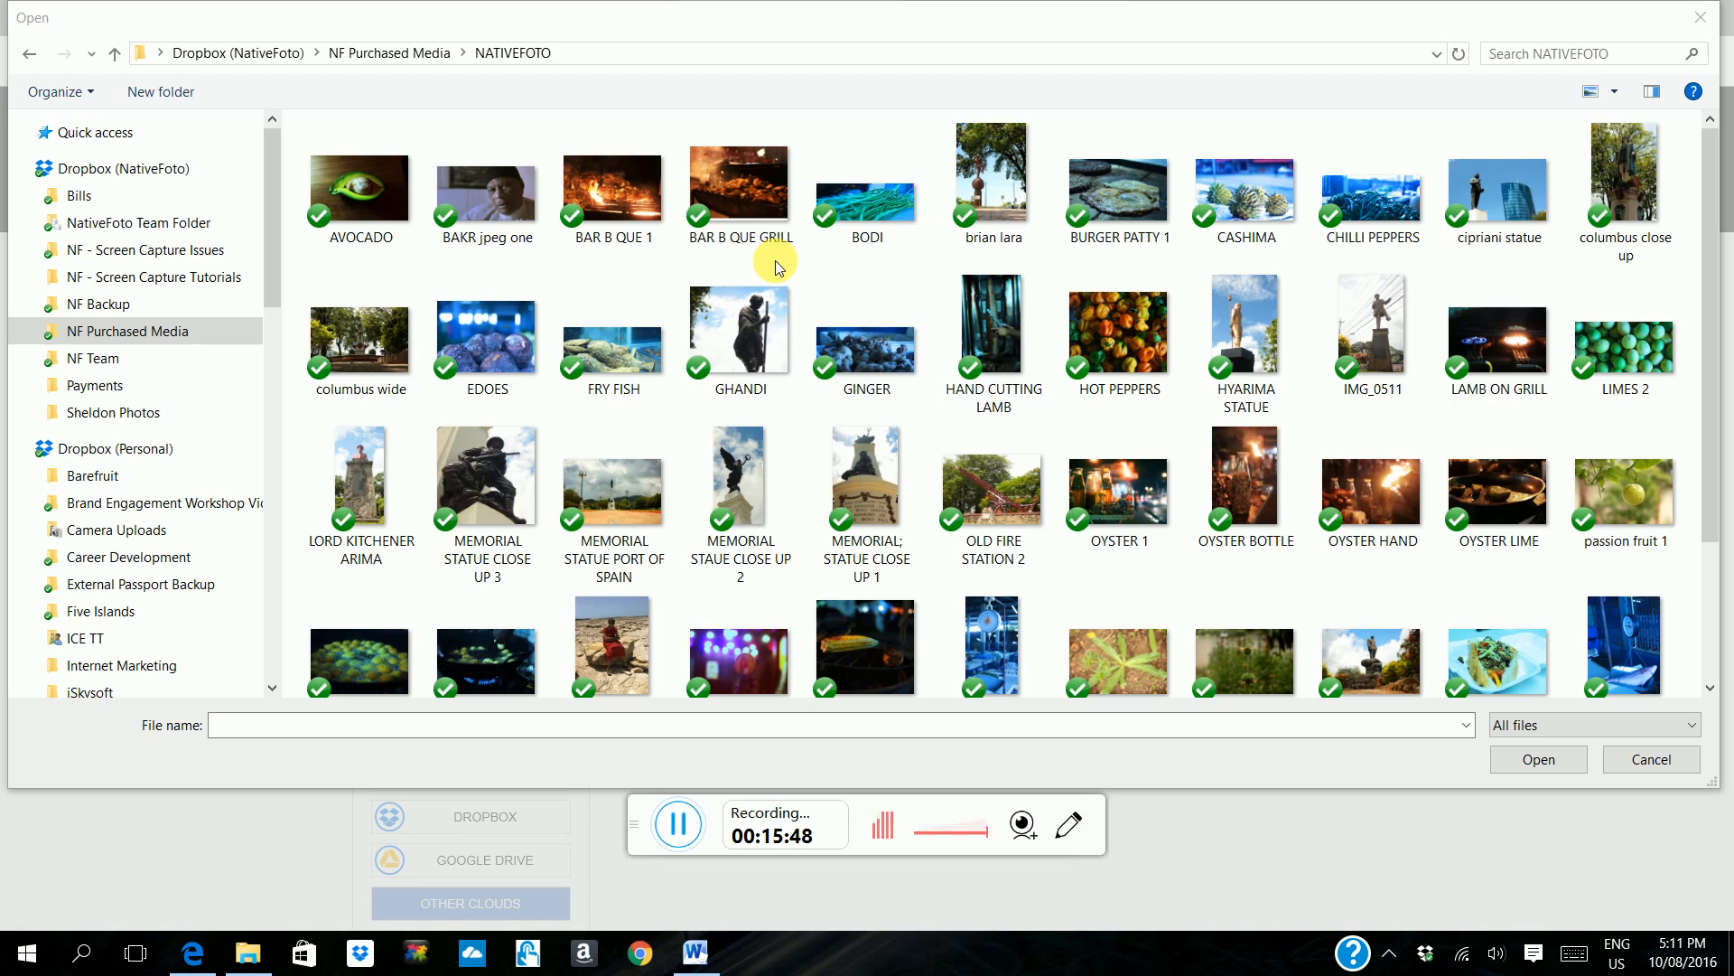
click(752, 257)
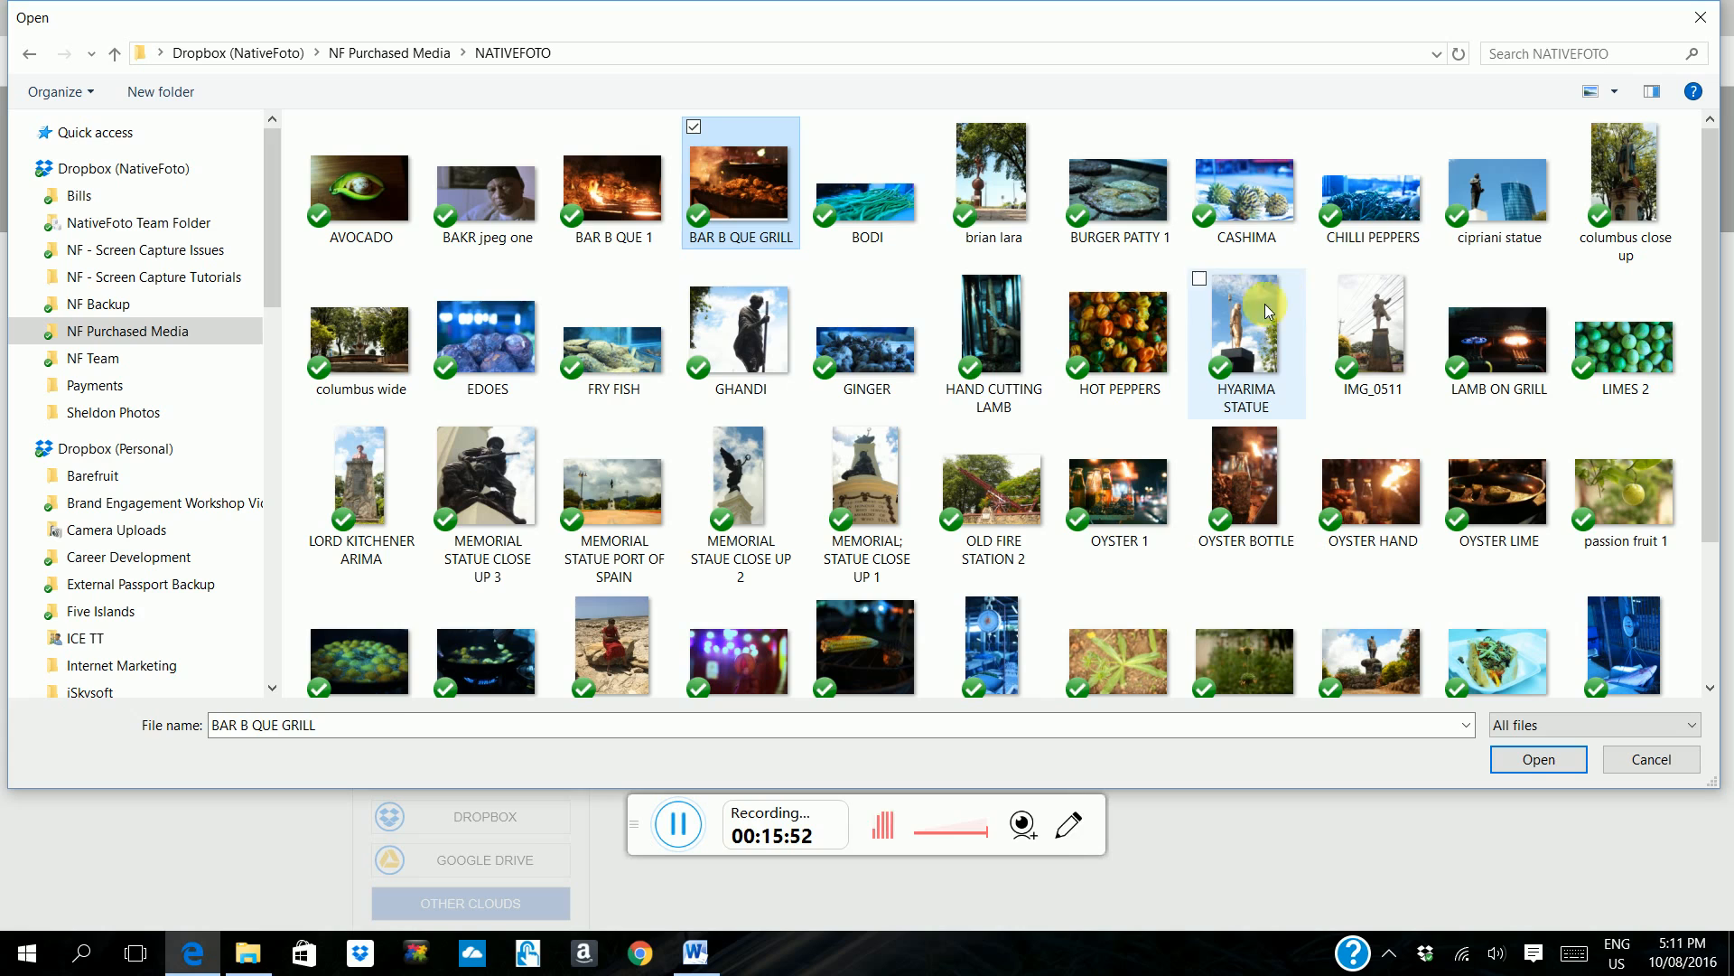
ctrl+click(1130, 201)
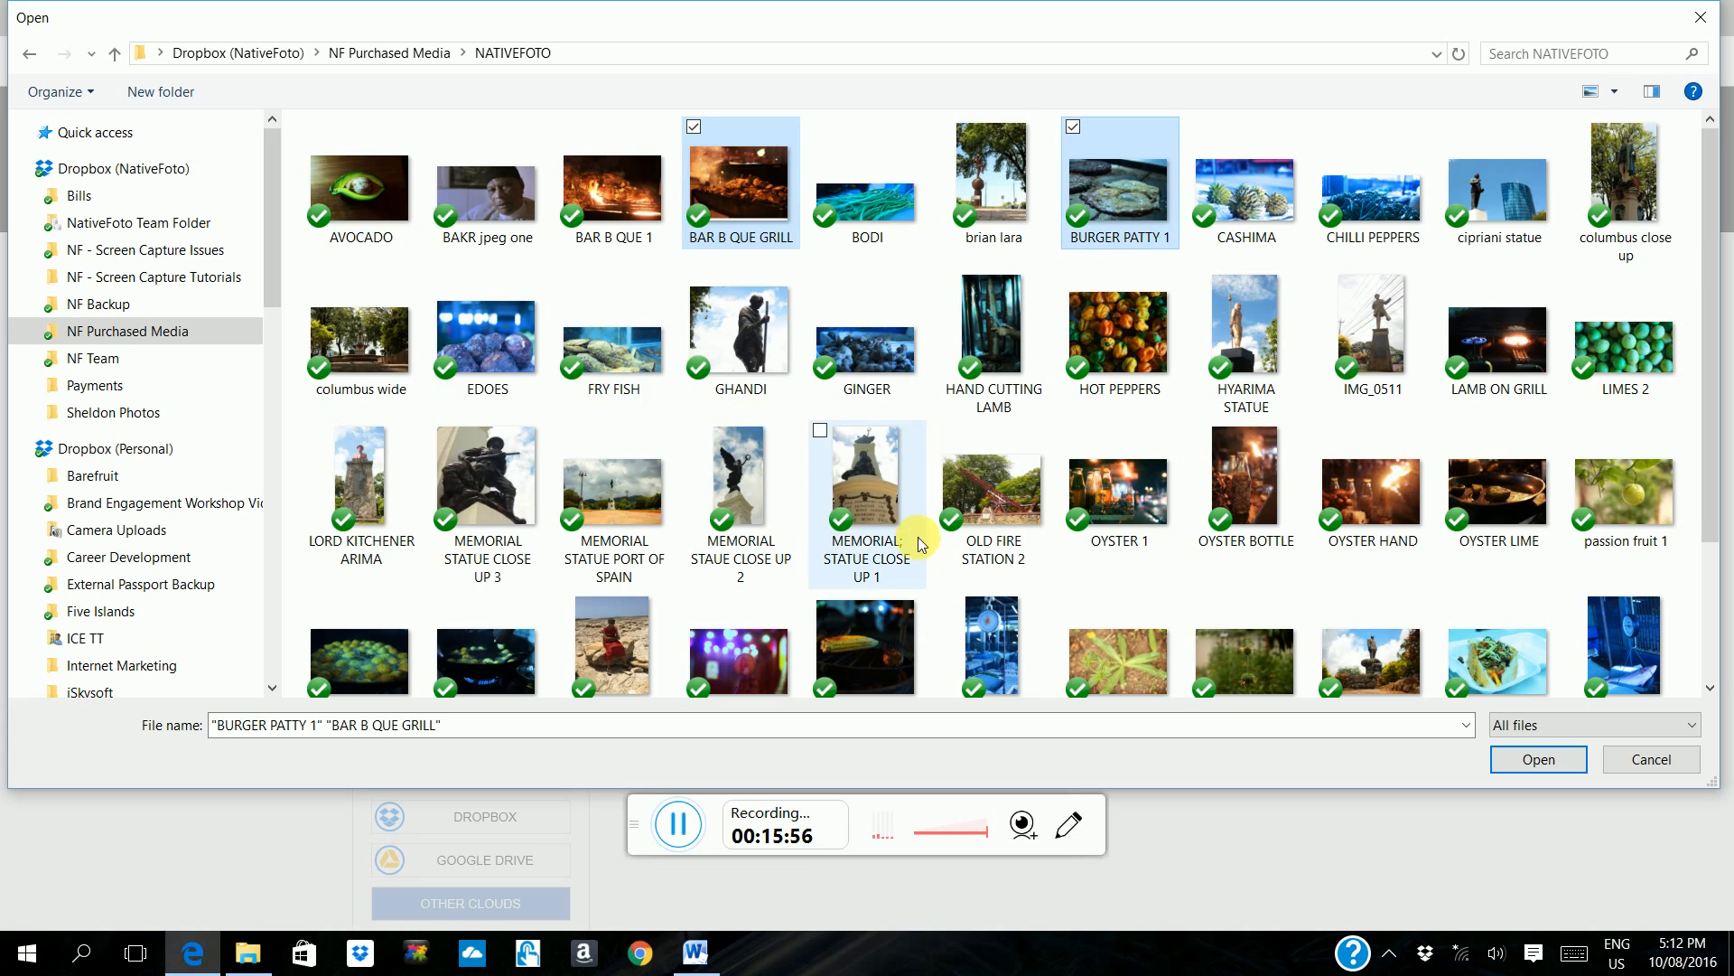
scroll(921, 542, down, 3)
ctrl+click(1482, 479)
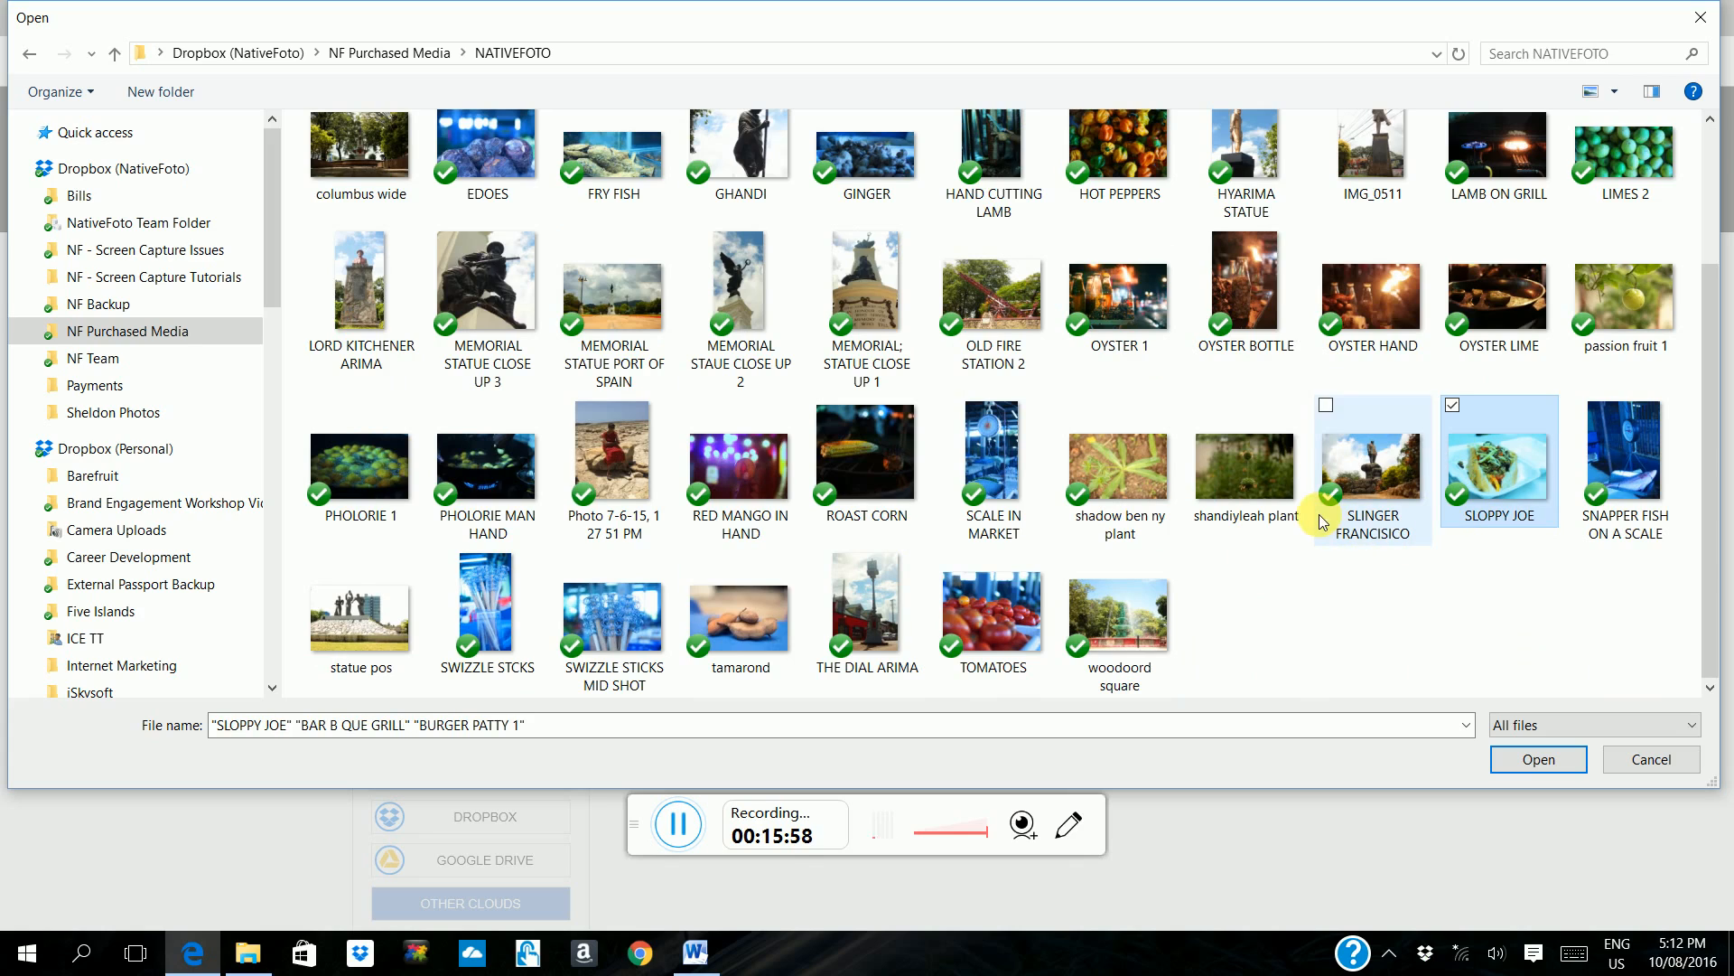
scroll(1324, 571, up, 3)
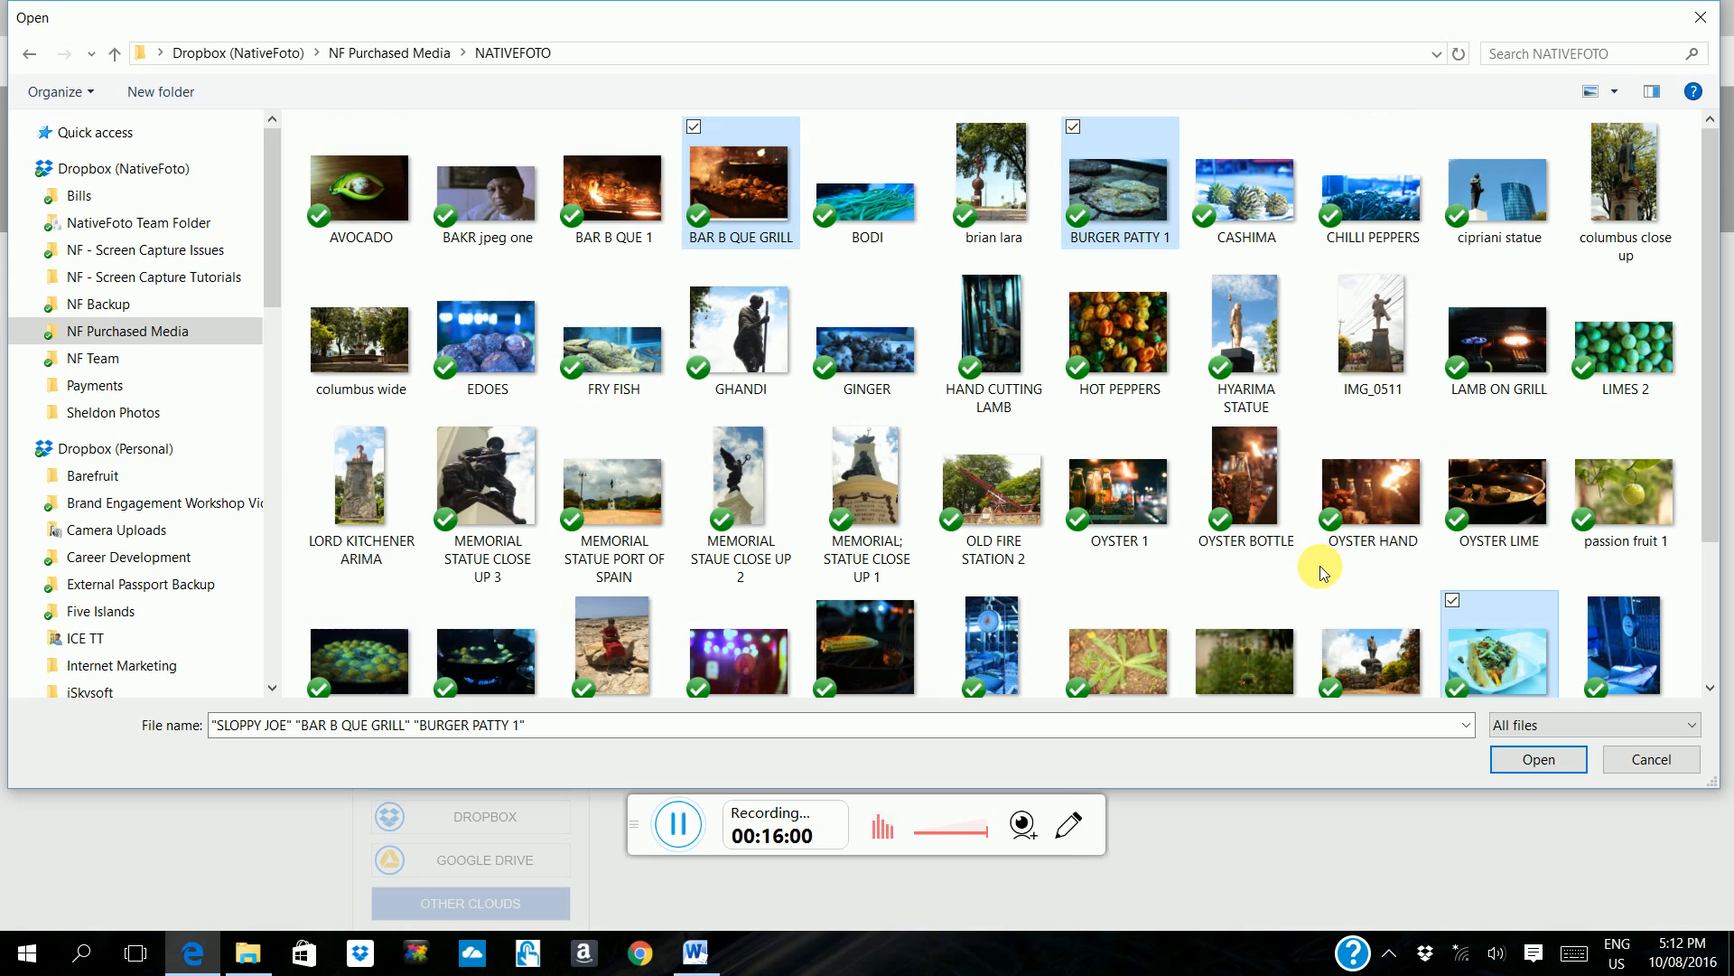
ctrl+click(1265, 502)
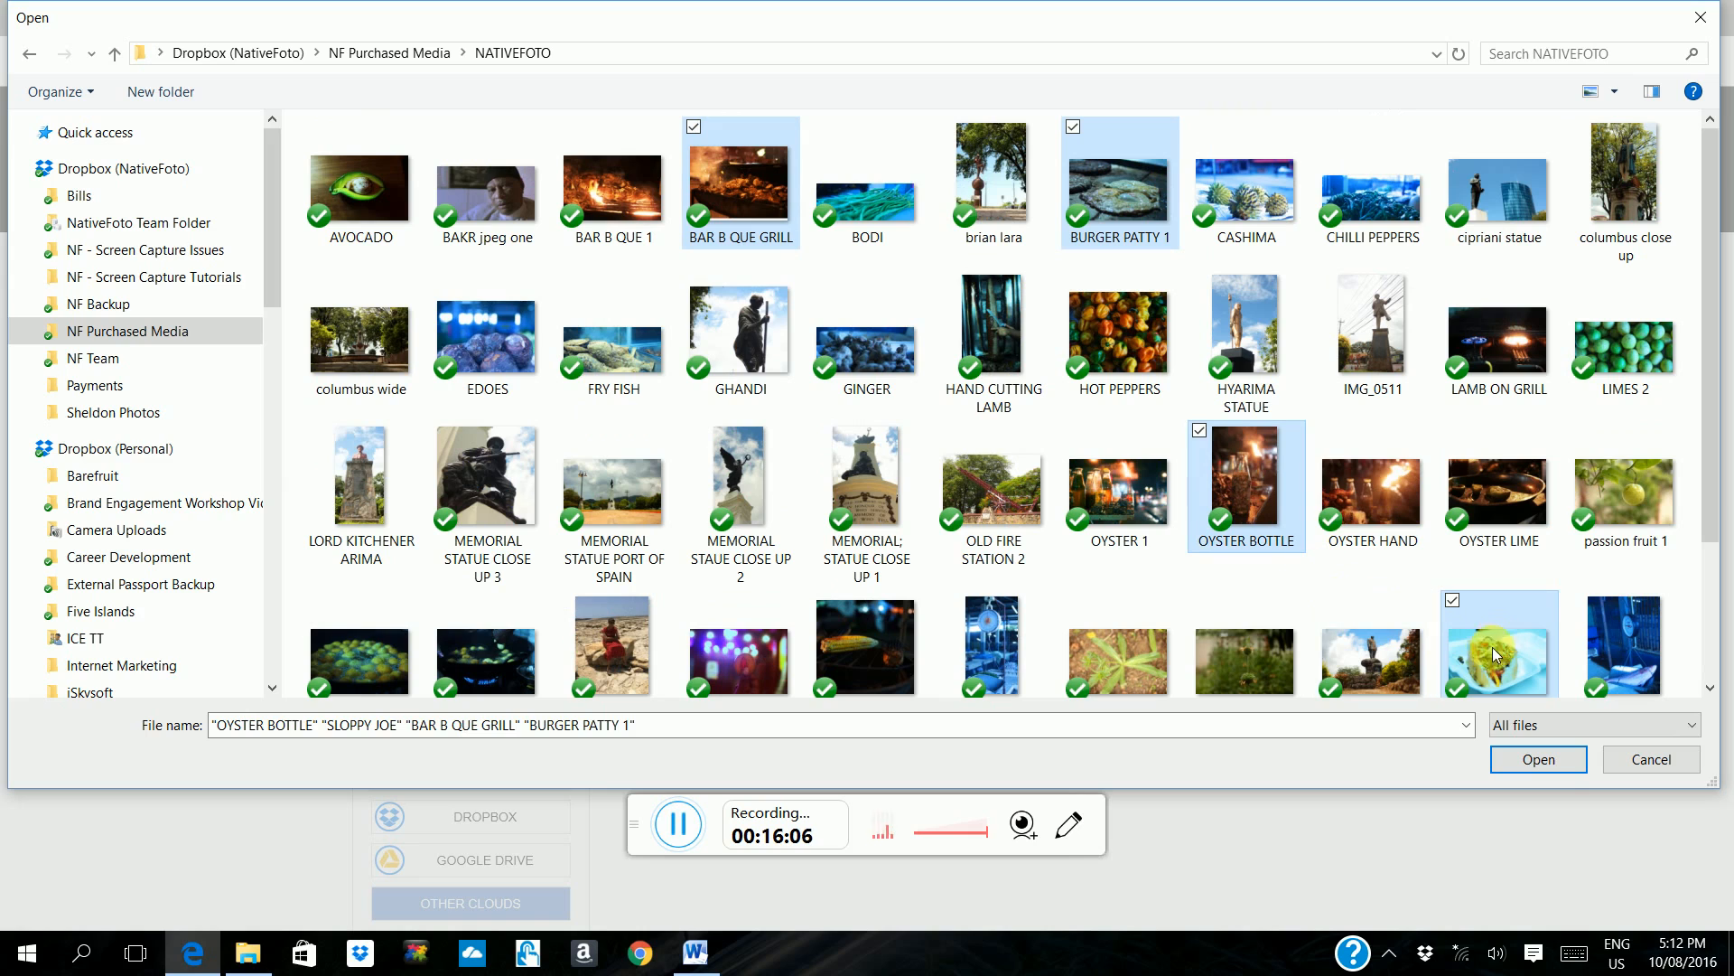
click(1546, 766)
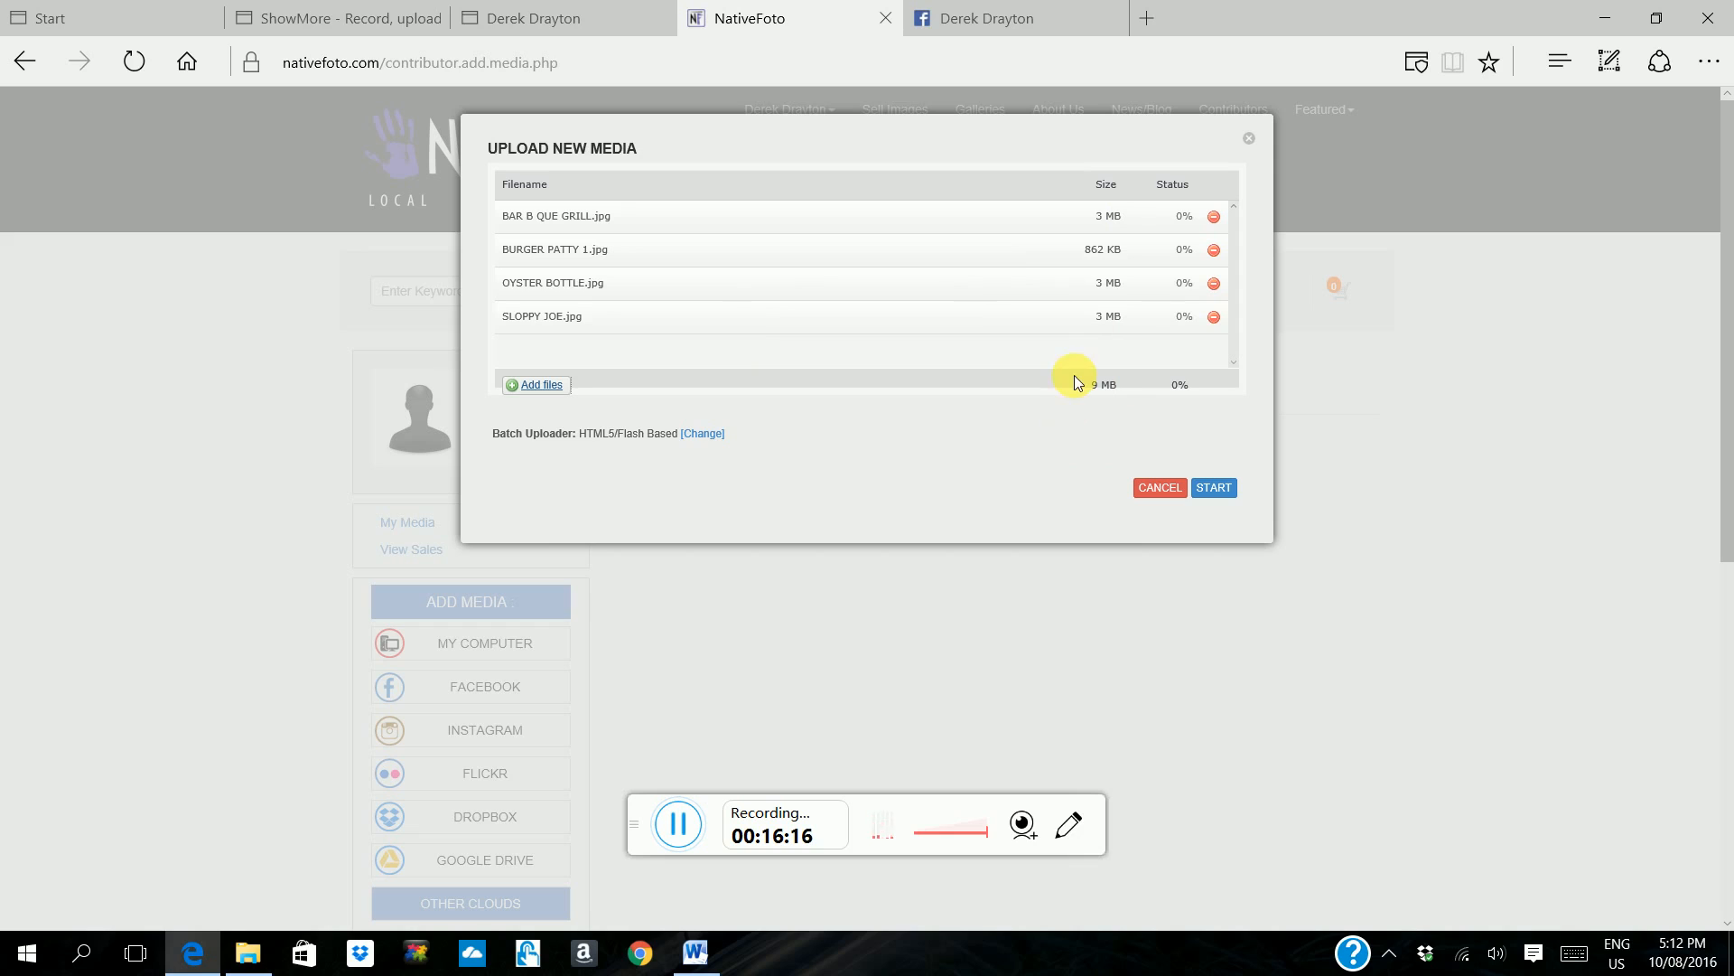
click(1233, 488)
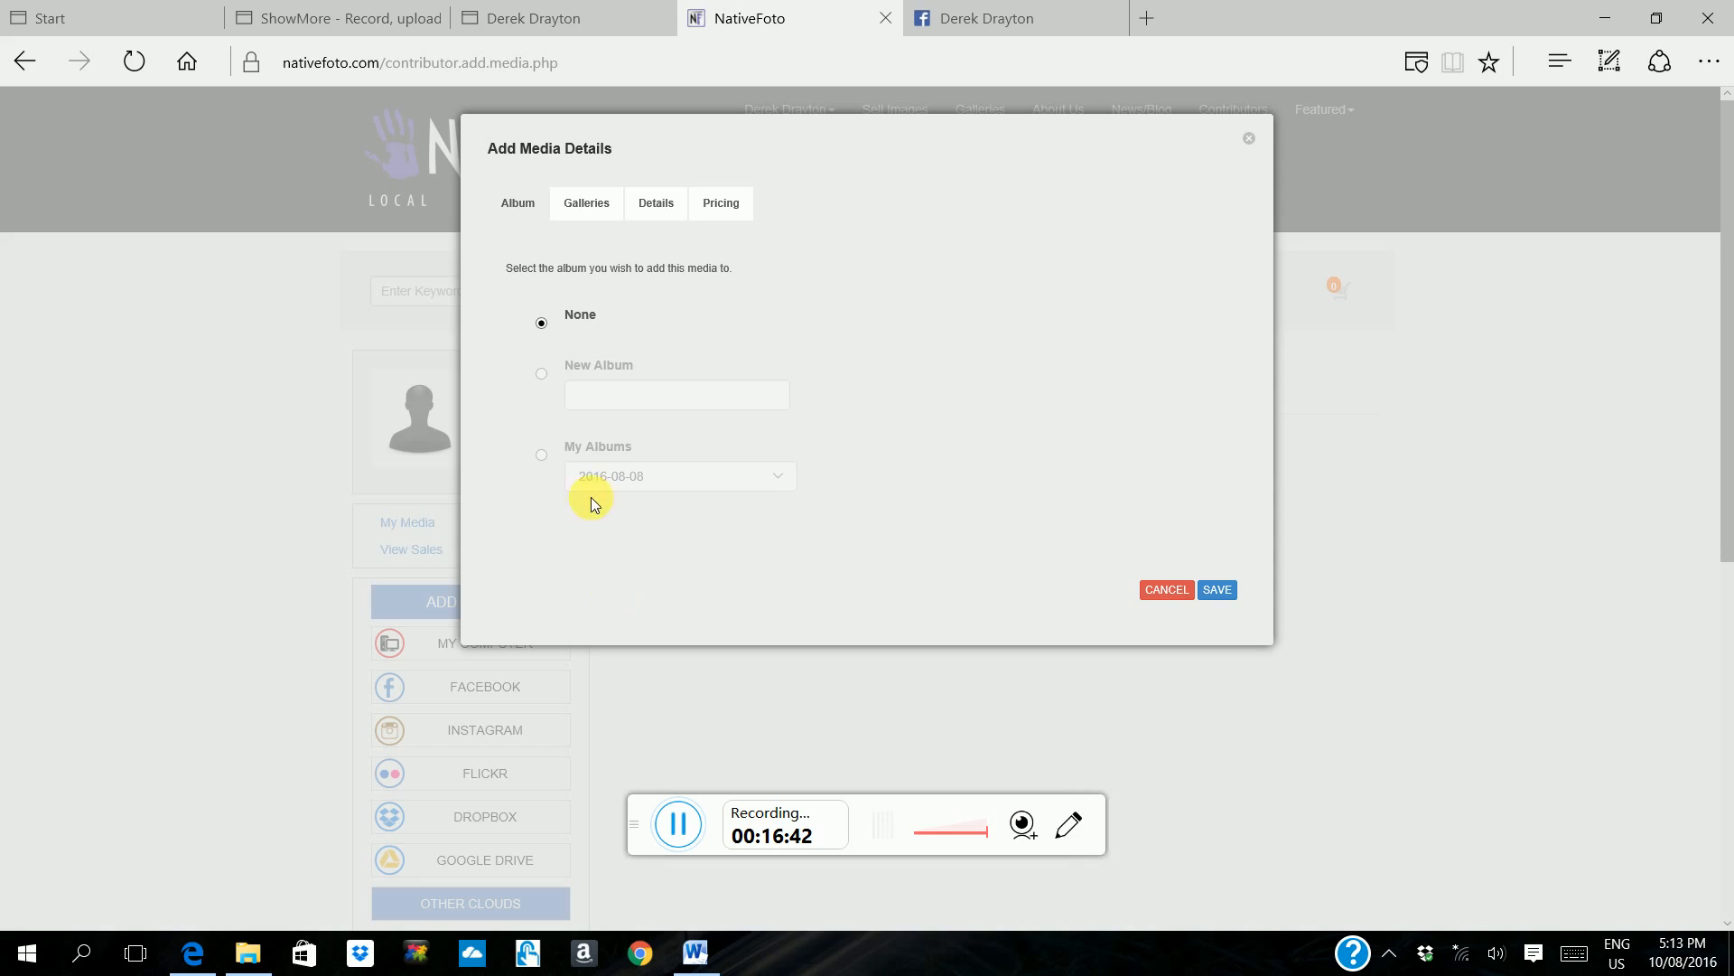
Assign the uploaded batch to a new album named "Street Food Savannah"
click(542, 374)
click(641, 403)
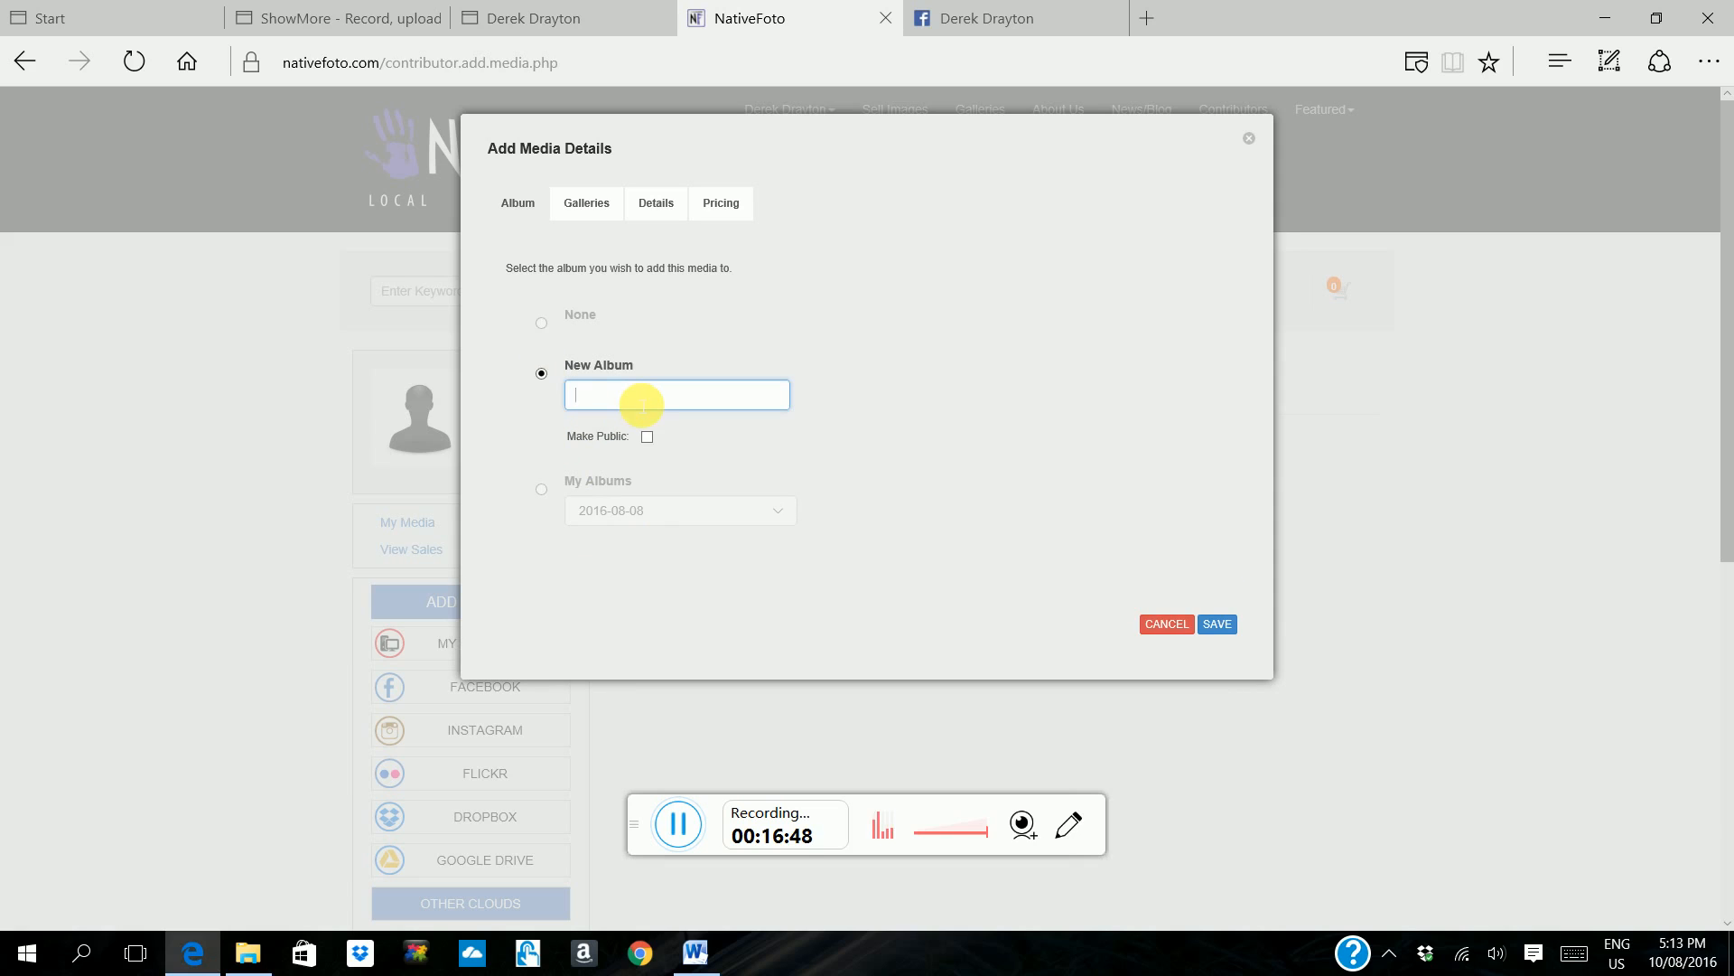
text(Str)
text(eet Foo)
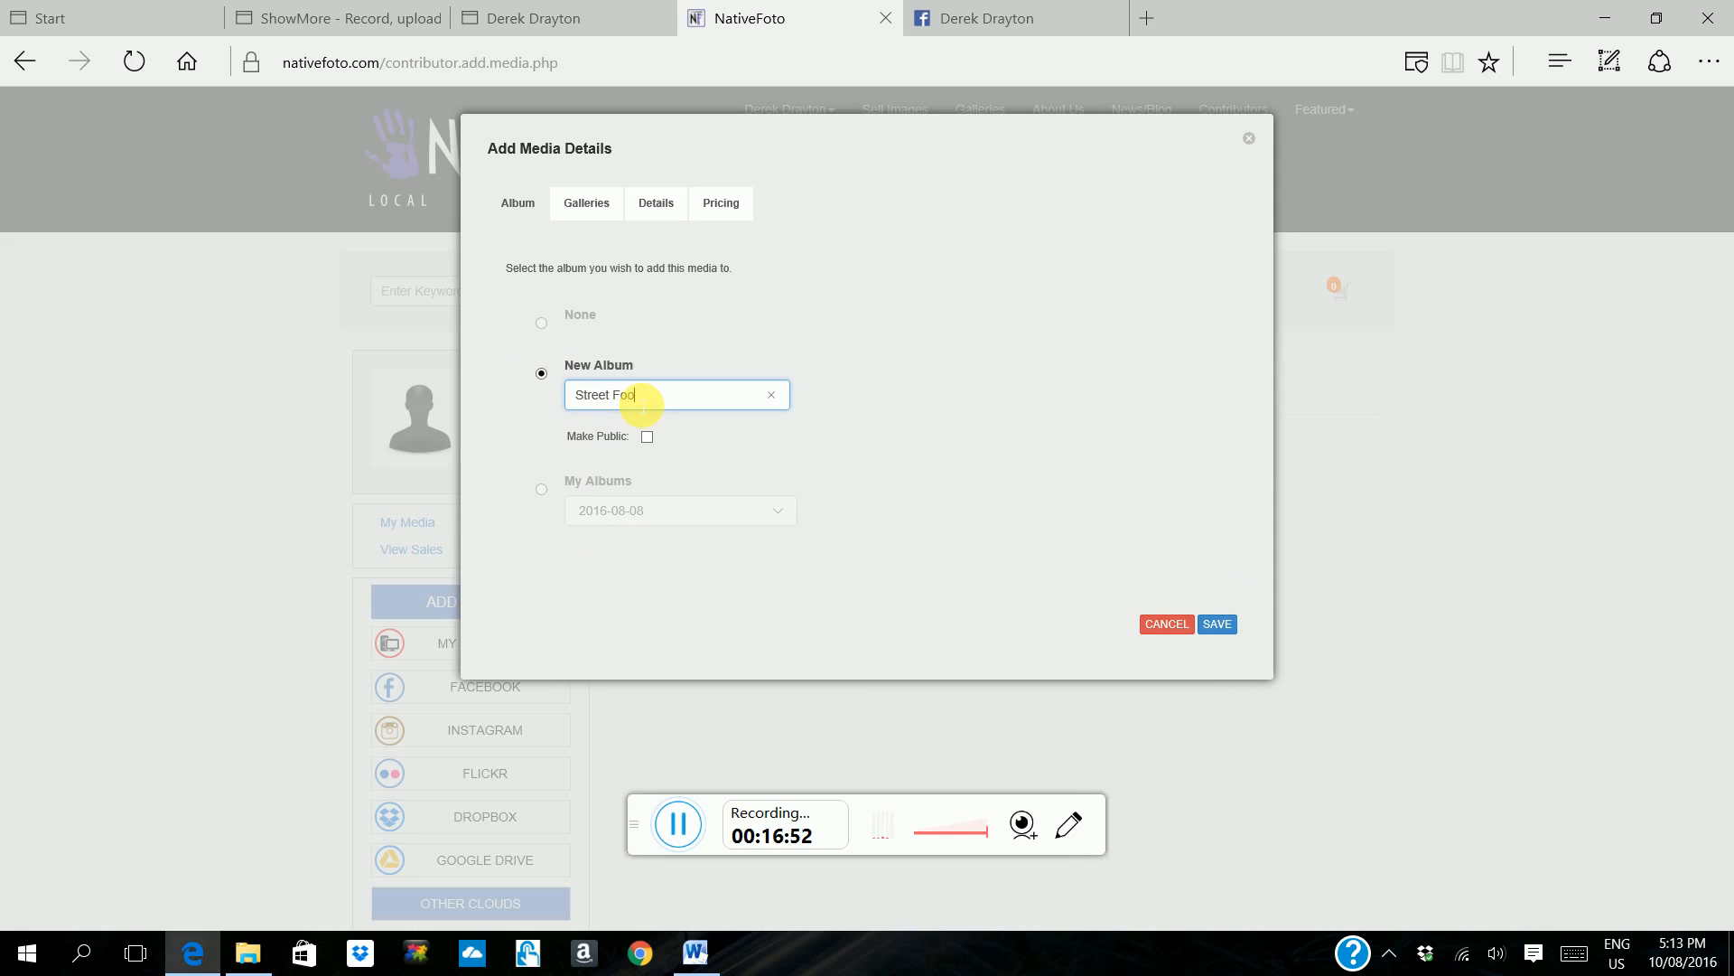
text(d Savannah)
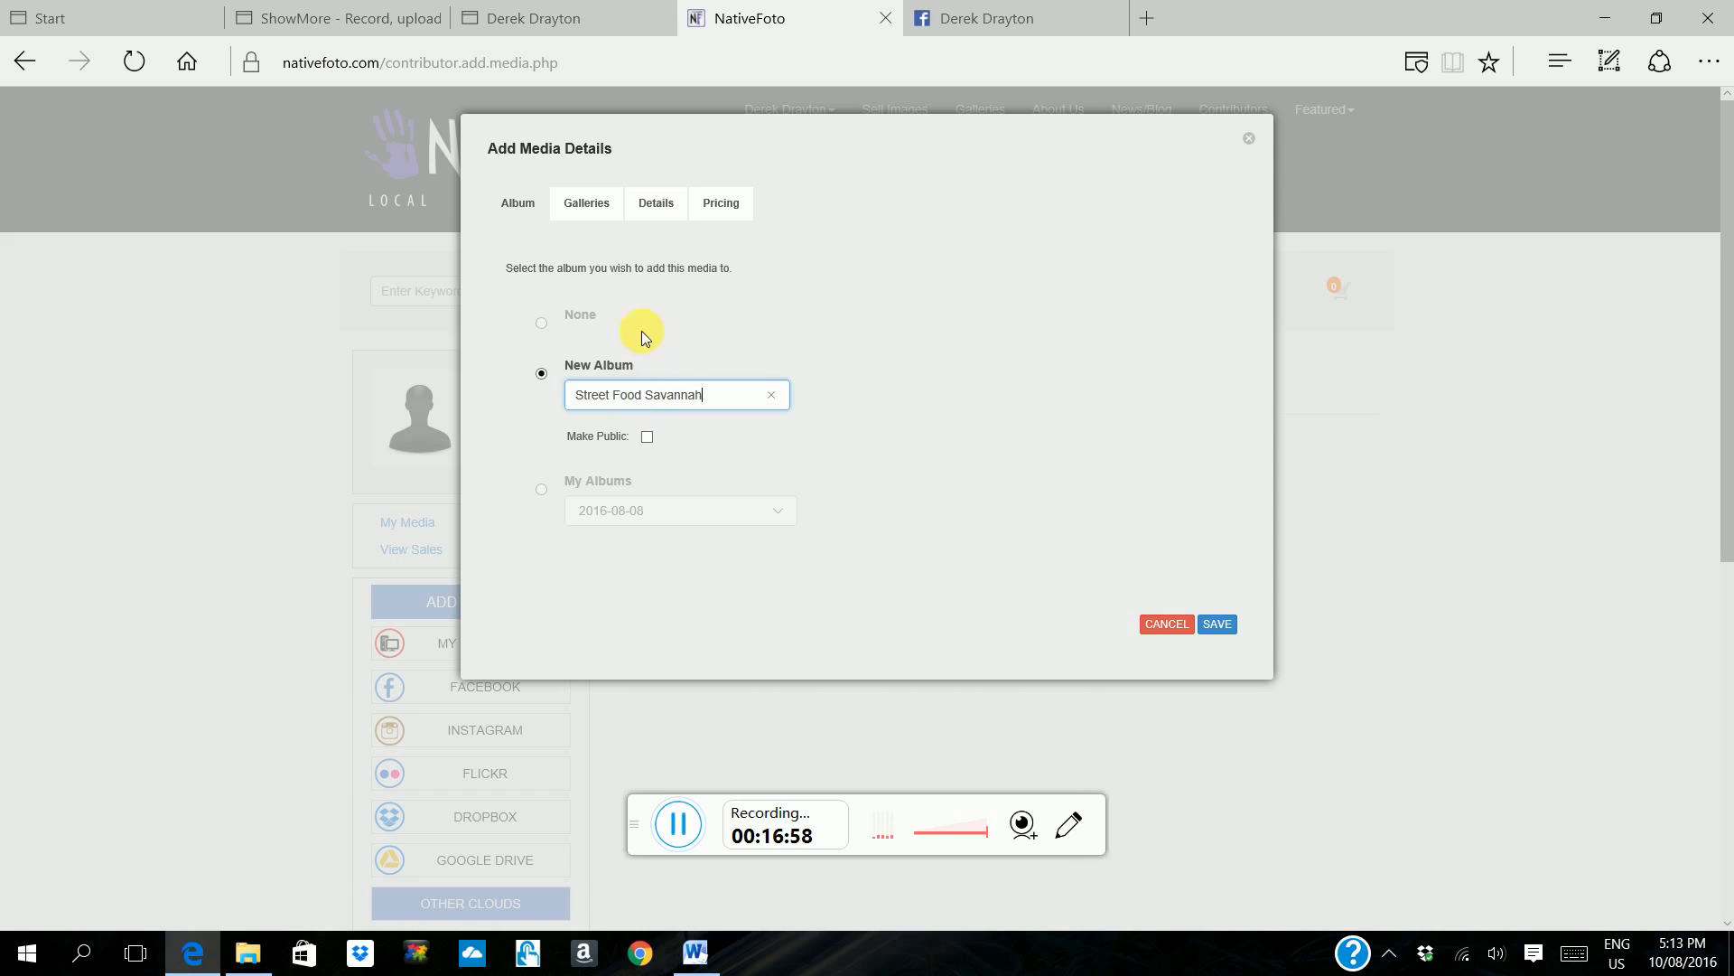
Add the uploaded batch to the Food & Drink gallery
click(587, 207)
scroll(810, 406, down, 1)
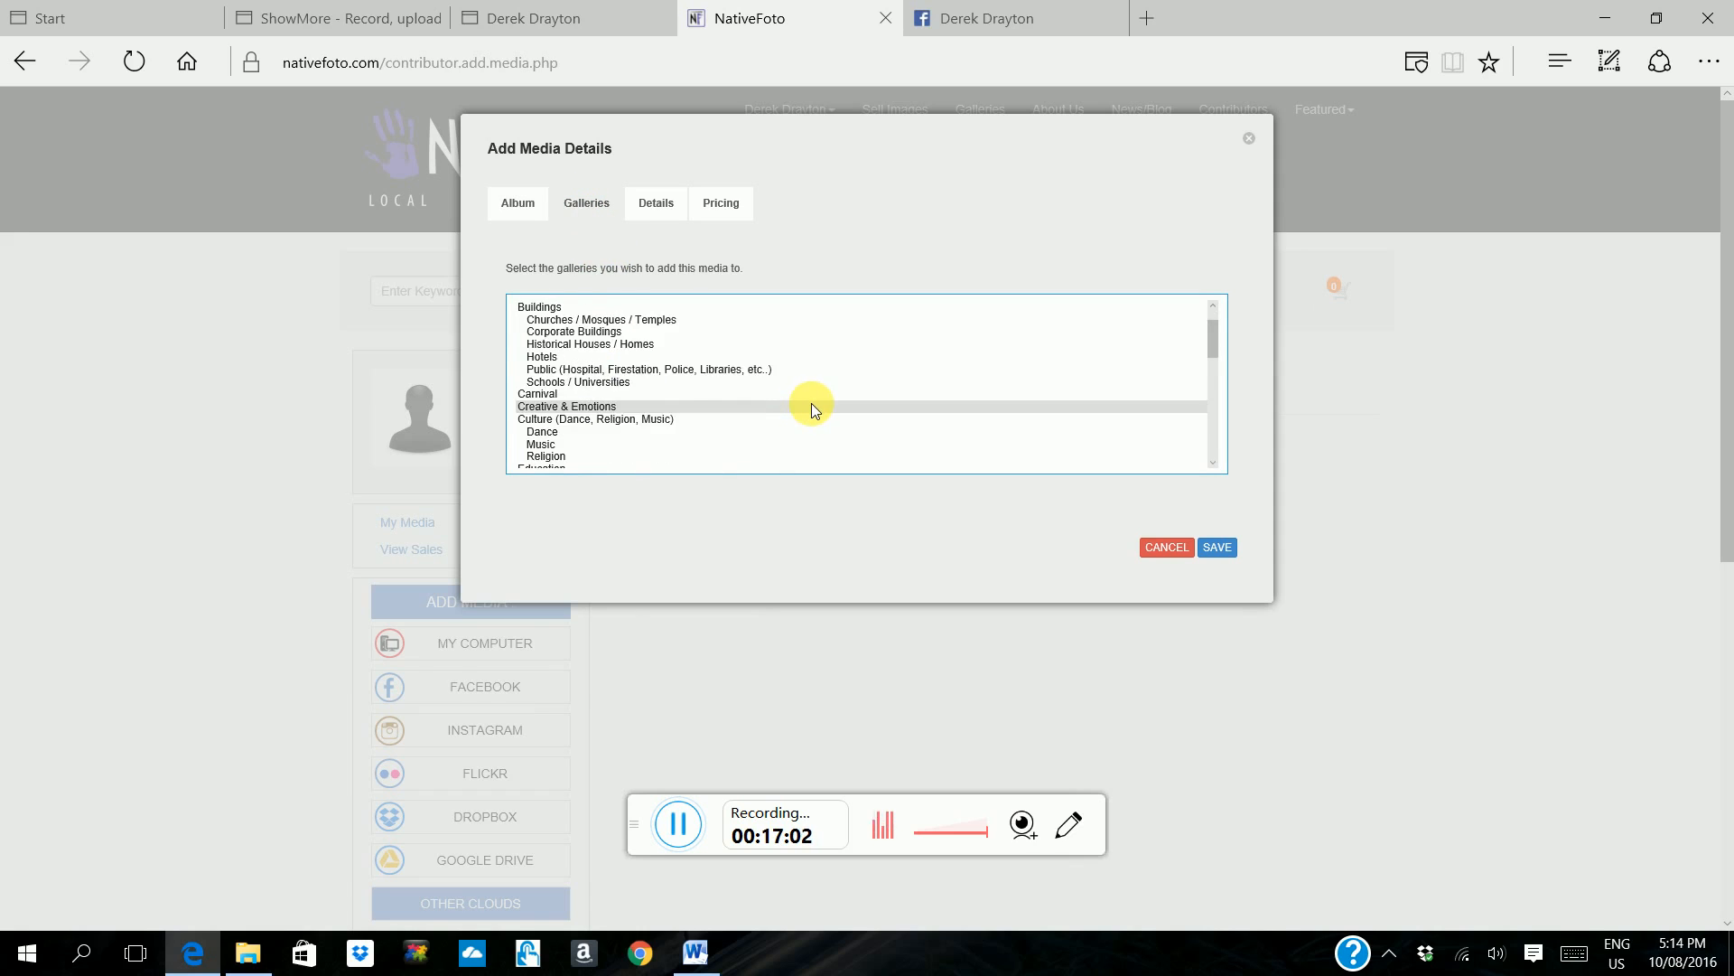
scroll(812, 403, down, 2)
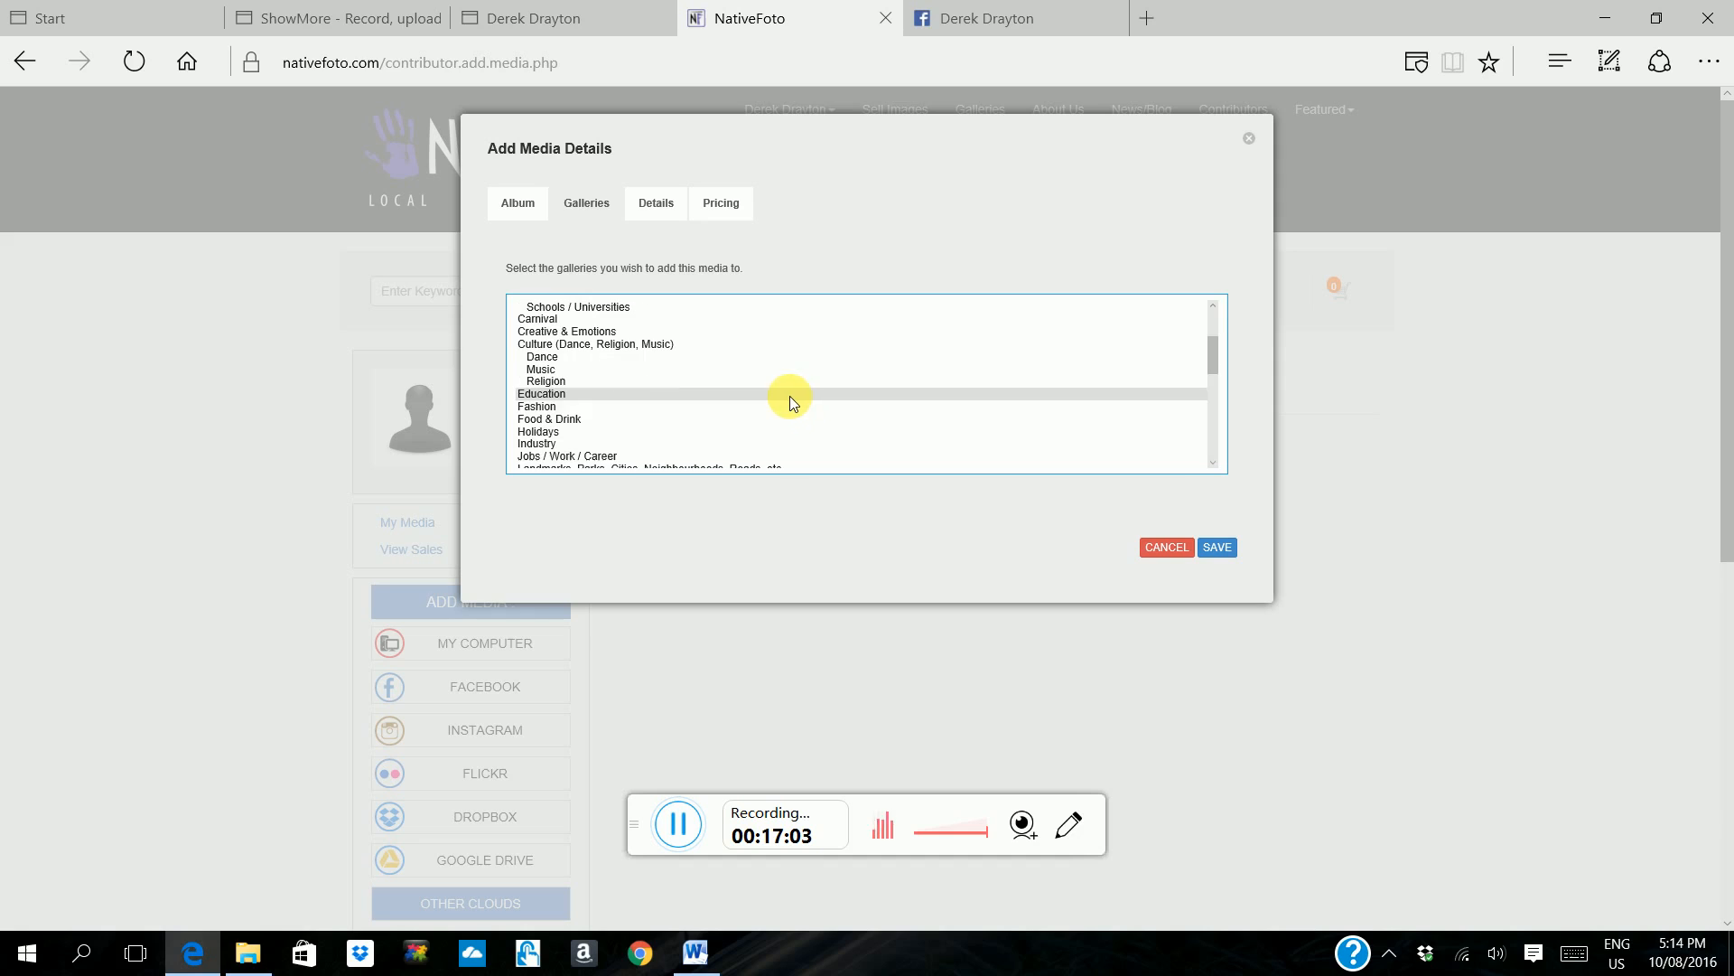
click(579, 418)
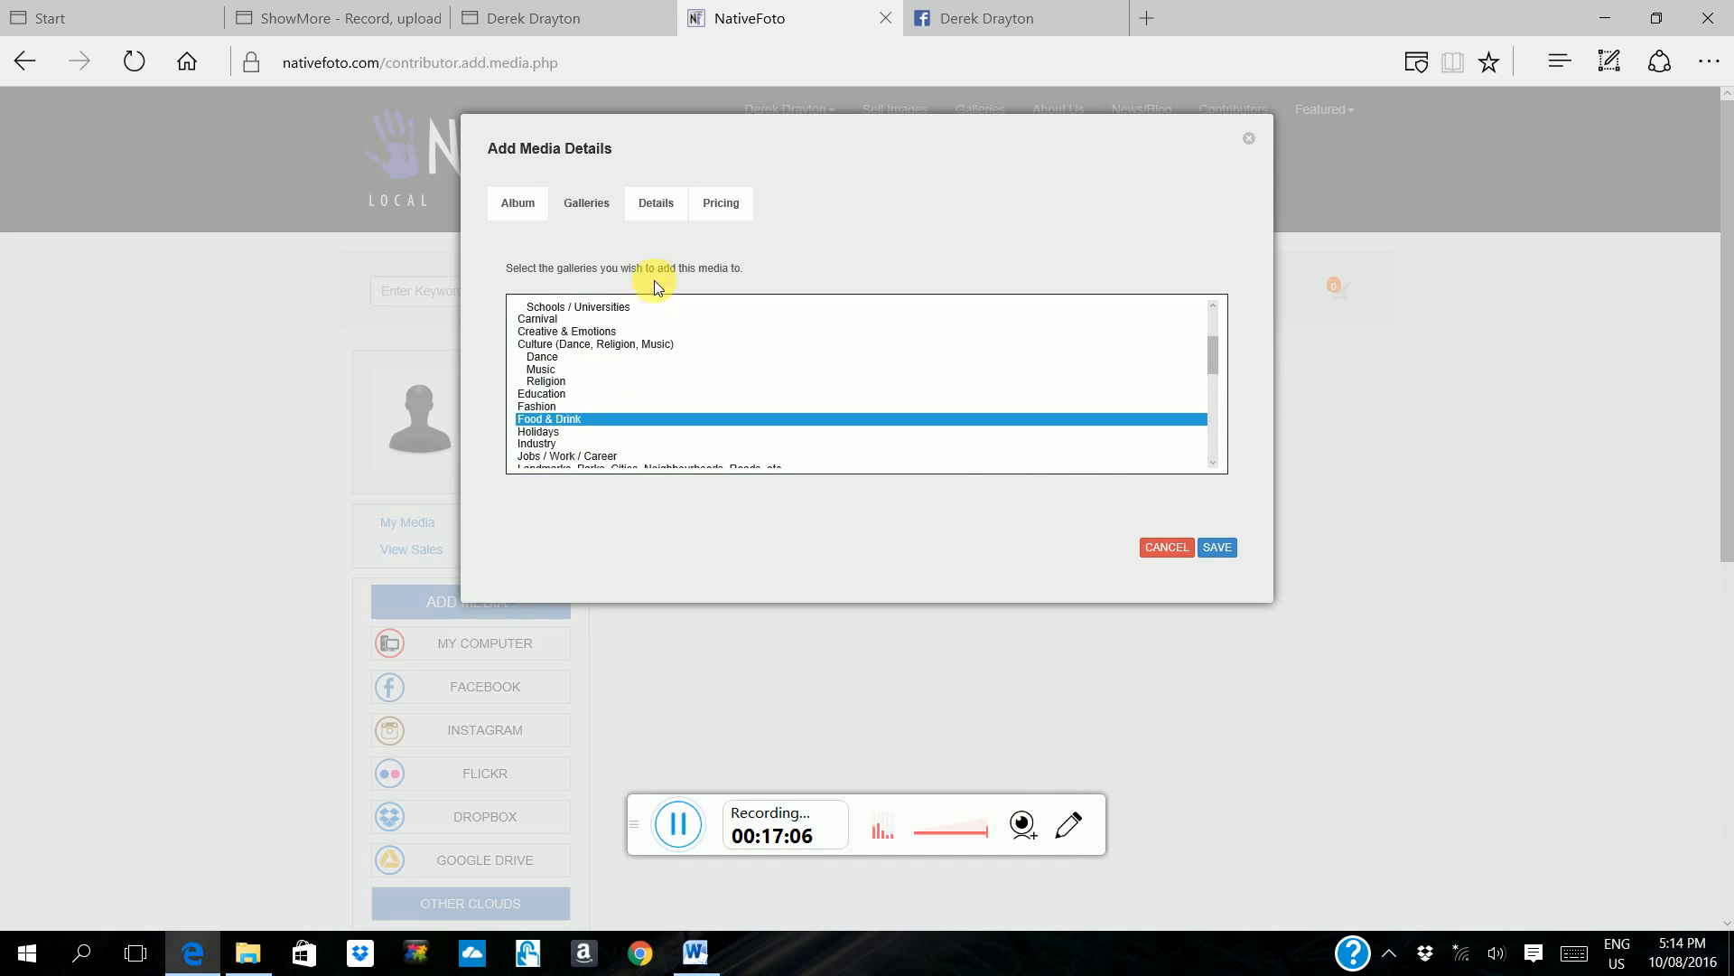
Add the shared keywords food, street, savannah, queen and park to the batch's details
click(662, 209)
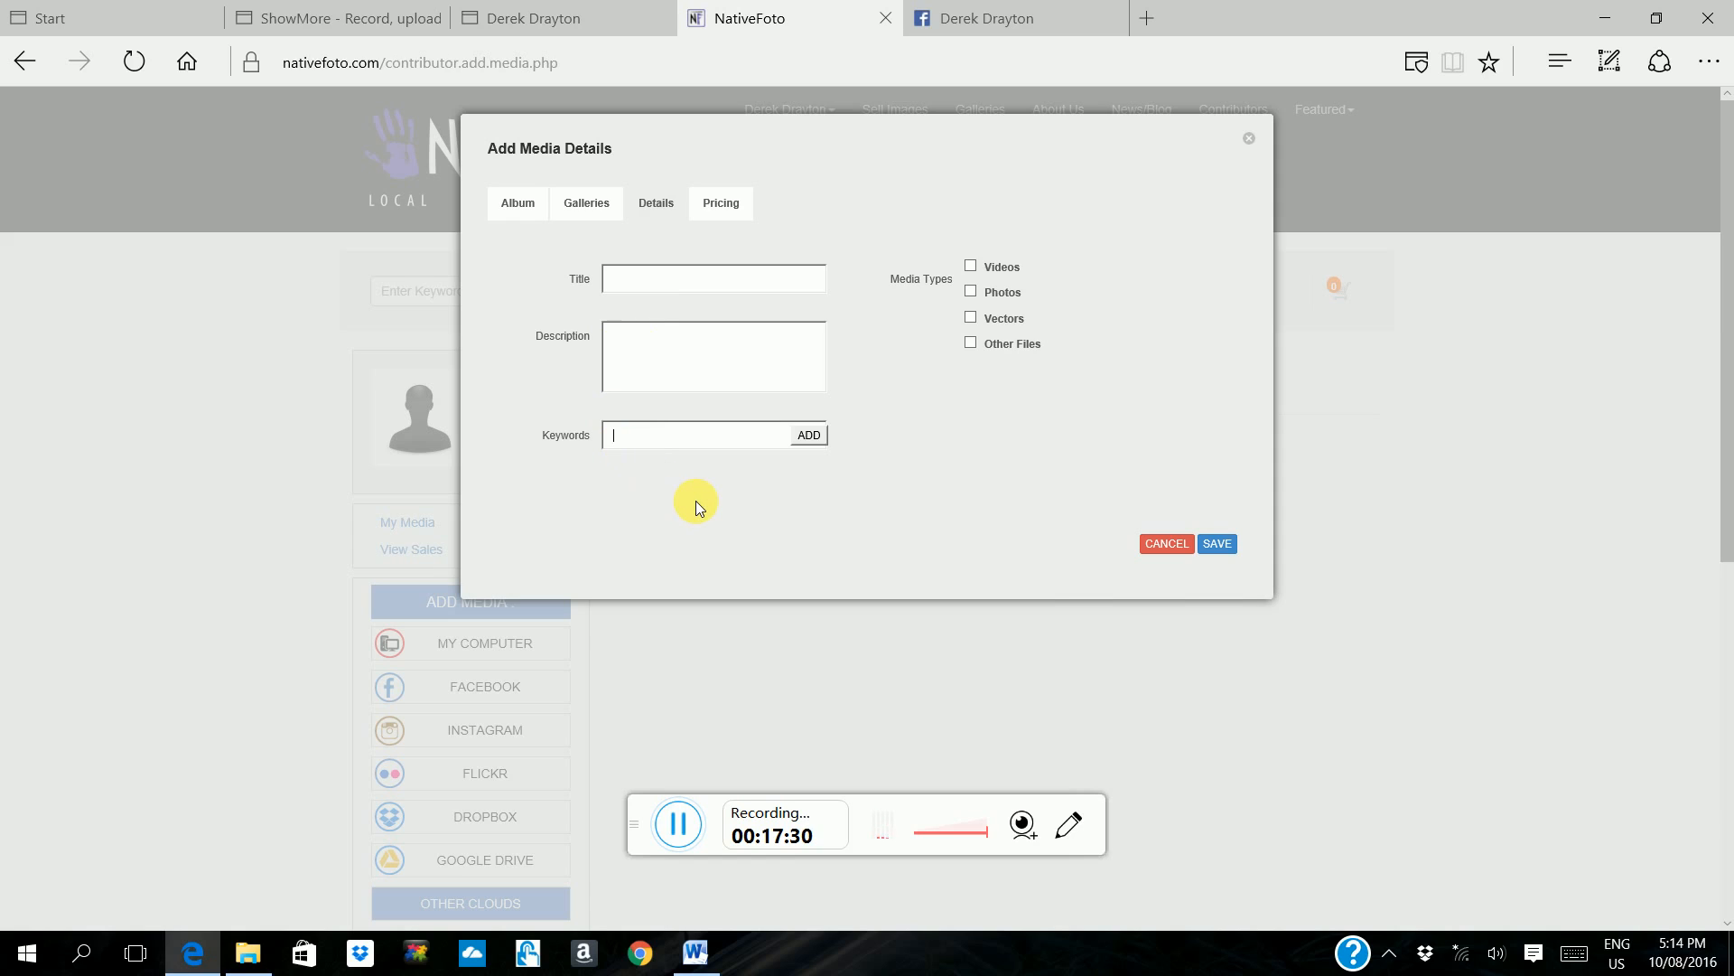
text(food,stre)
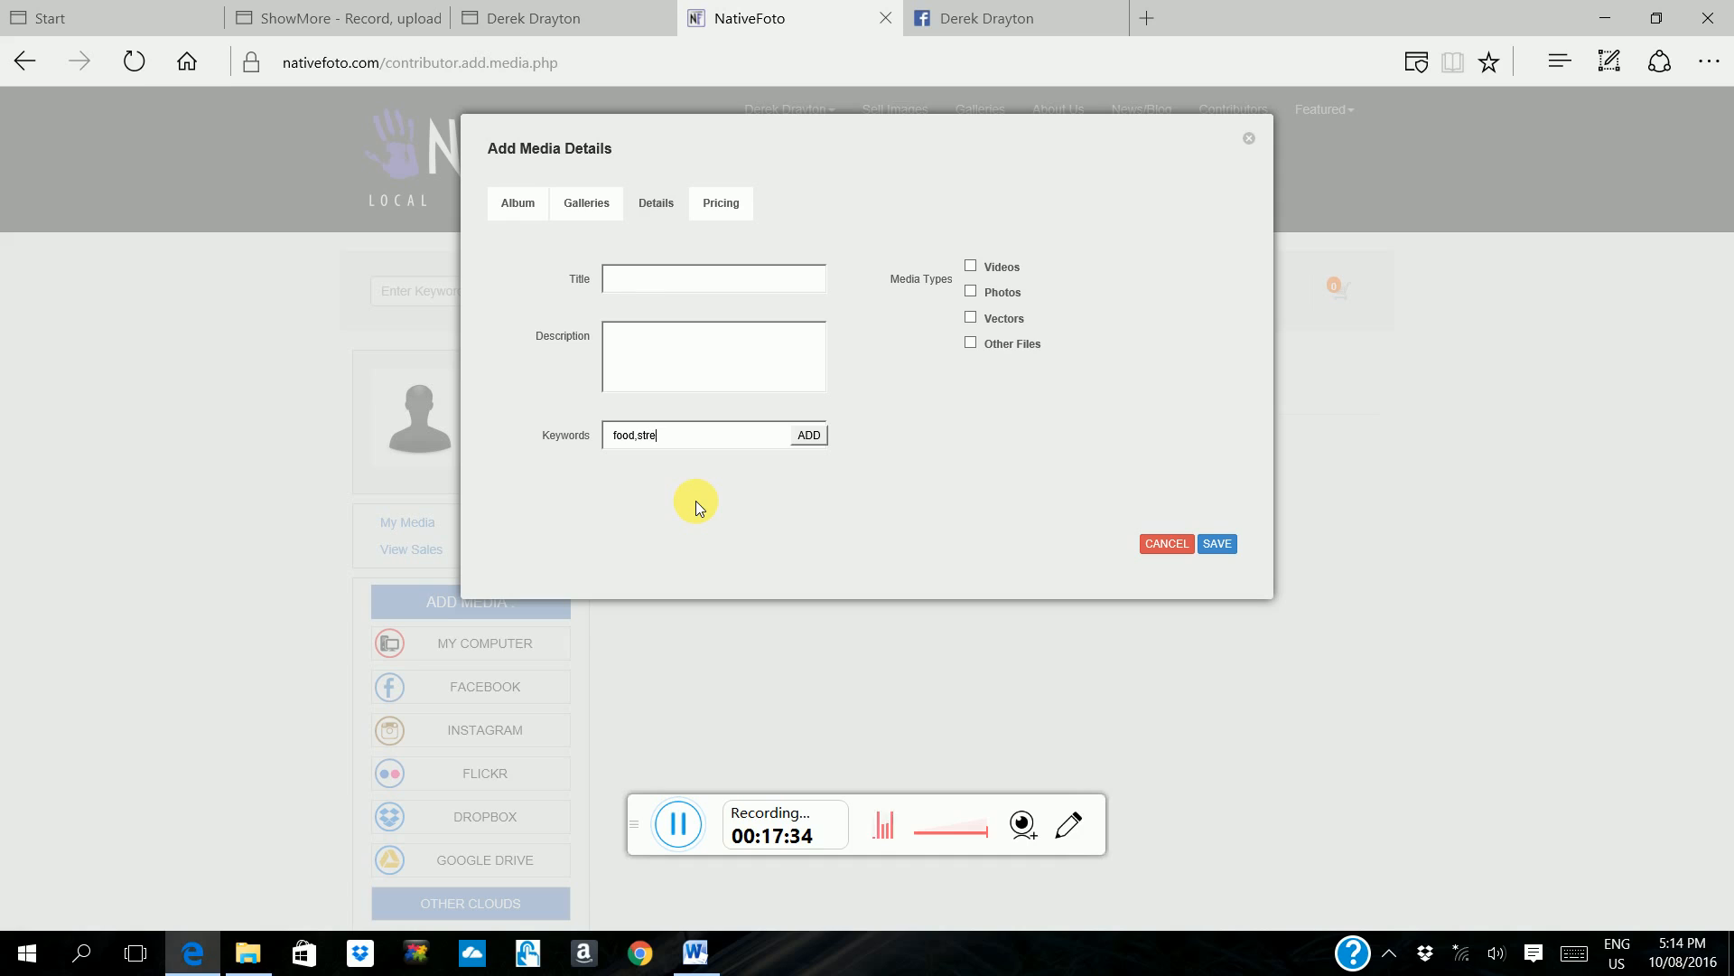
text(et,savannah,queen,park)
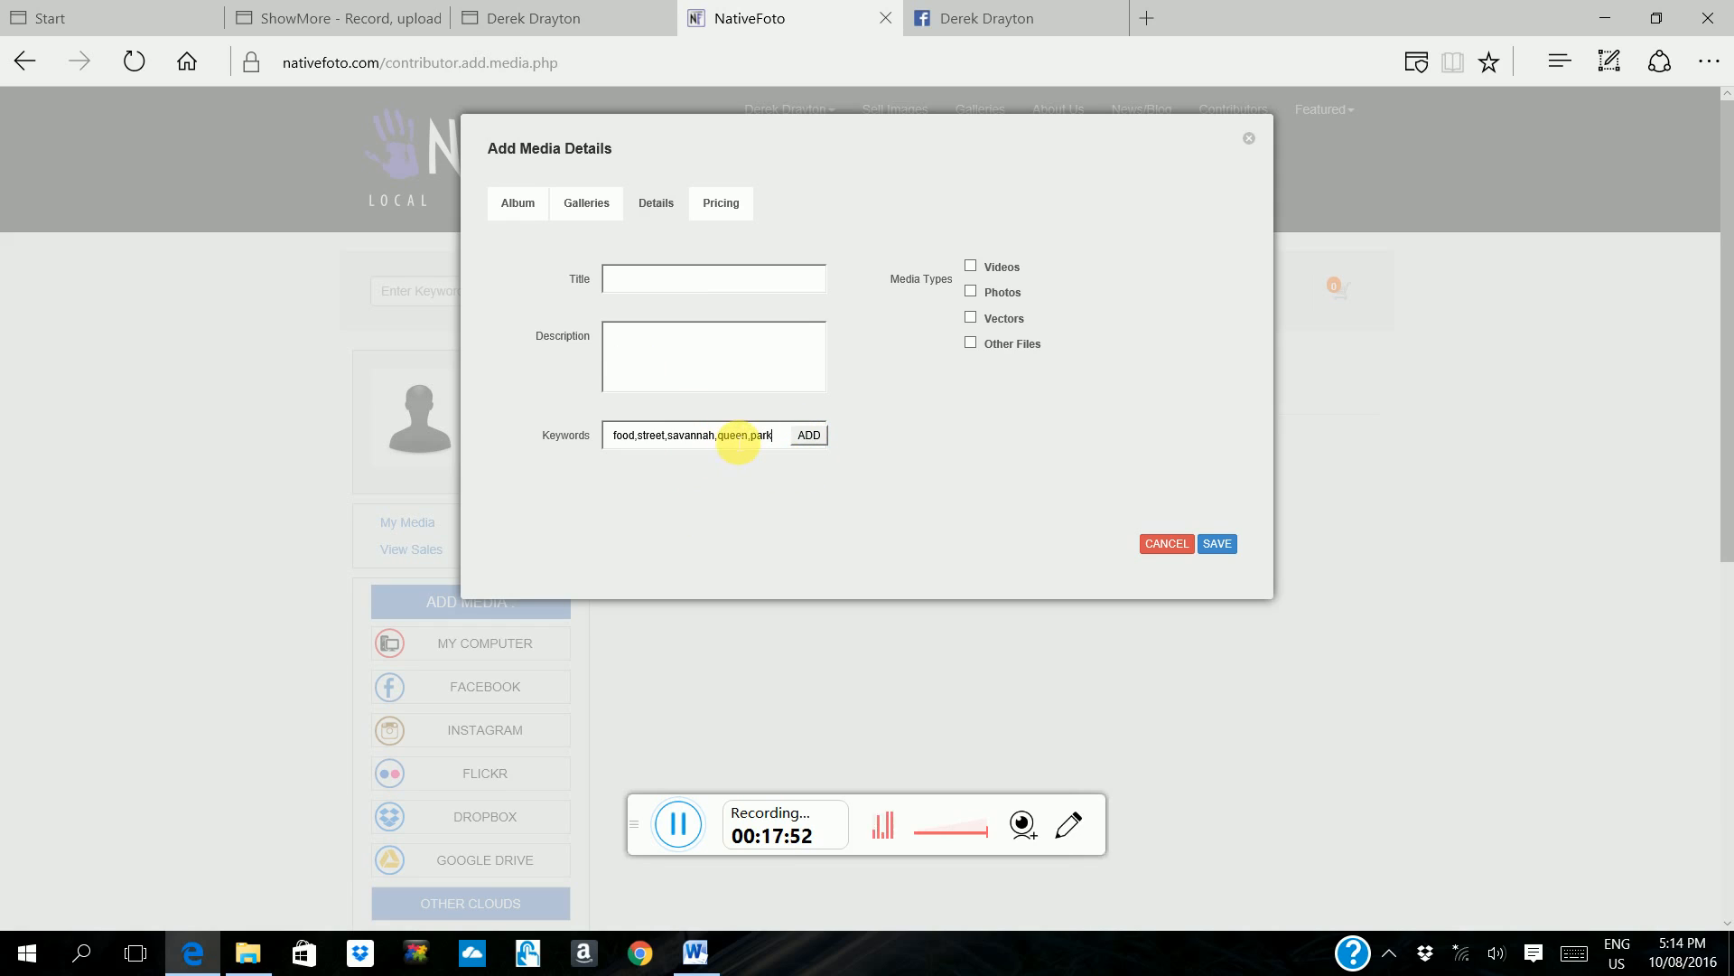
click(809, 436)
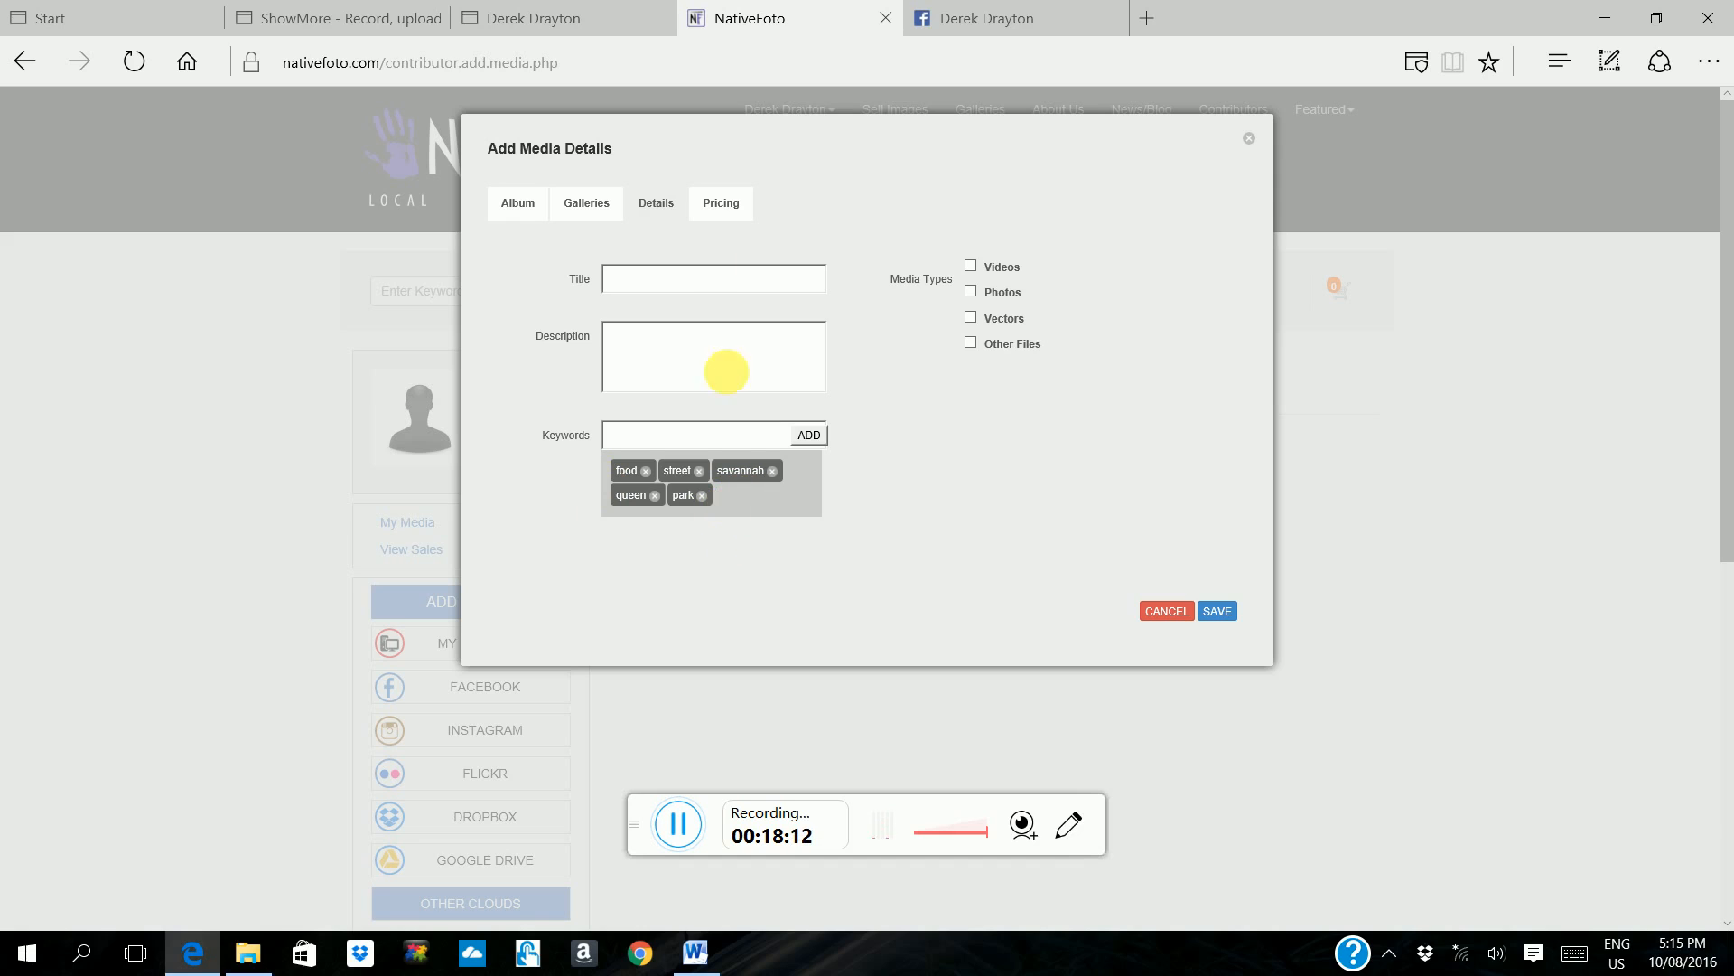
Offer the batch for sale in the XLarge, Large and Medium photo profiles and save the media details
click(724, 200)
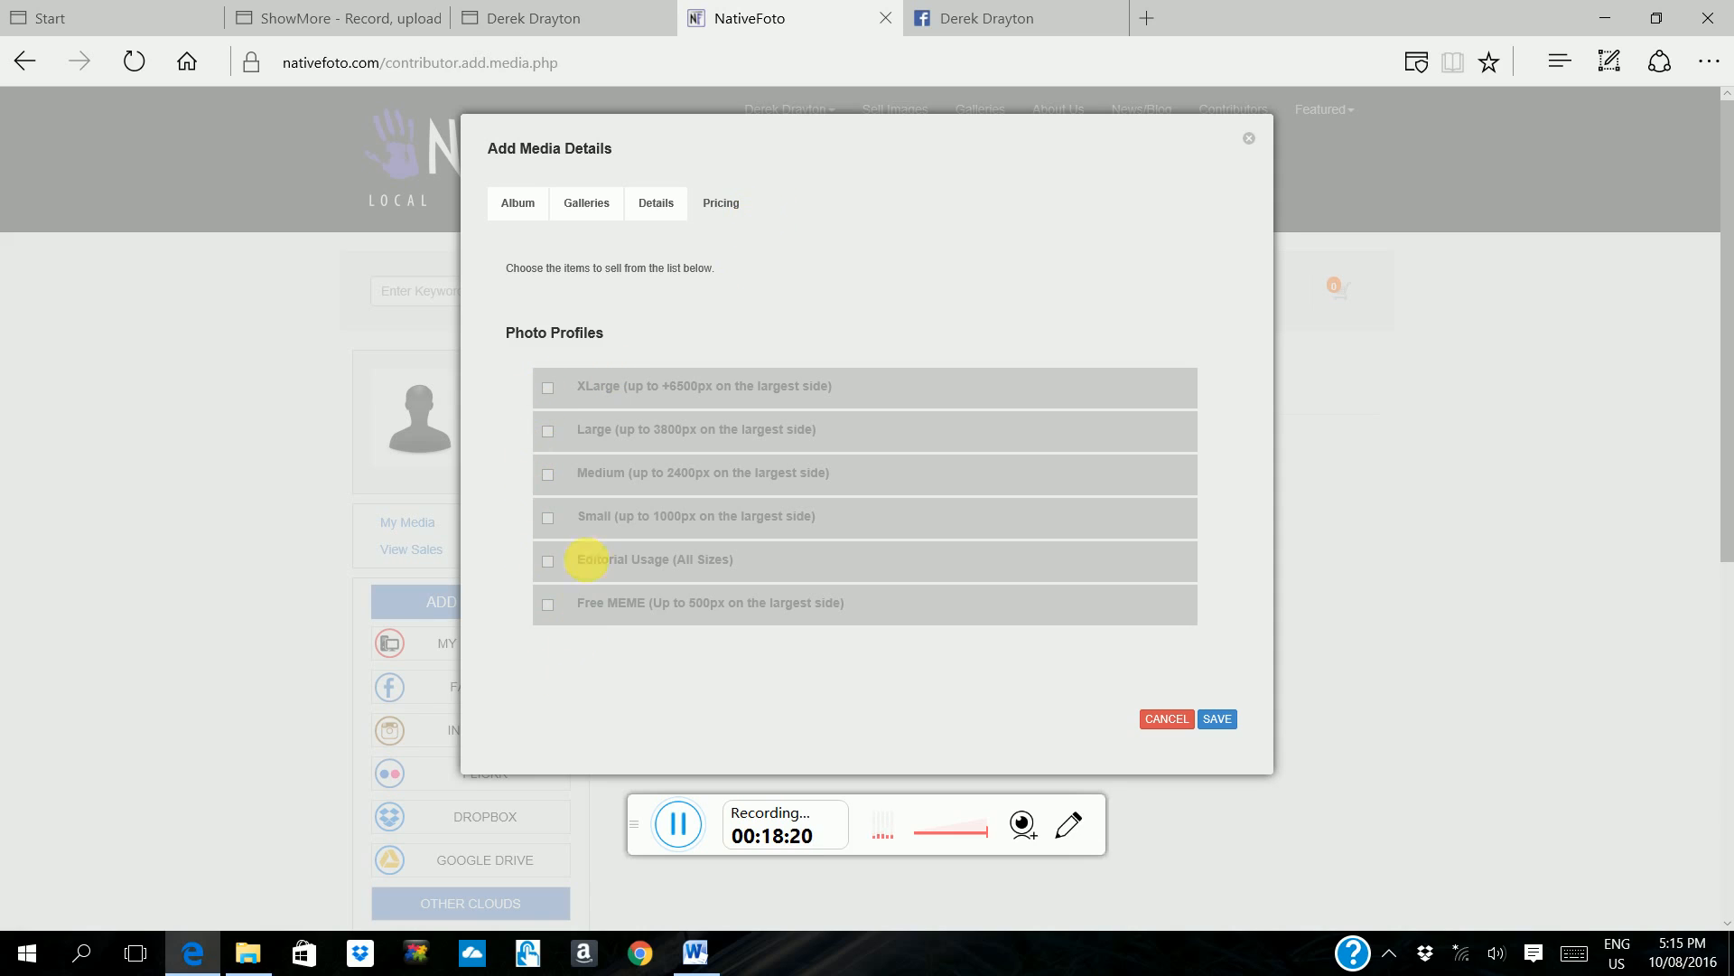
click(549, 388)
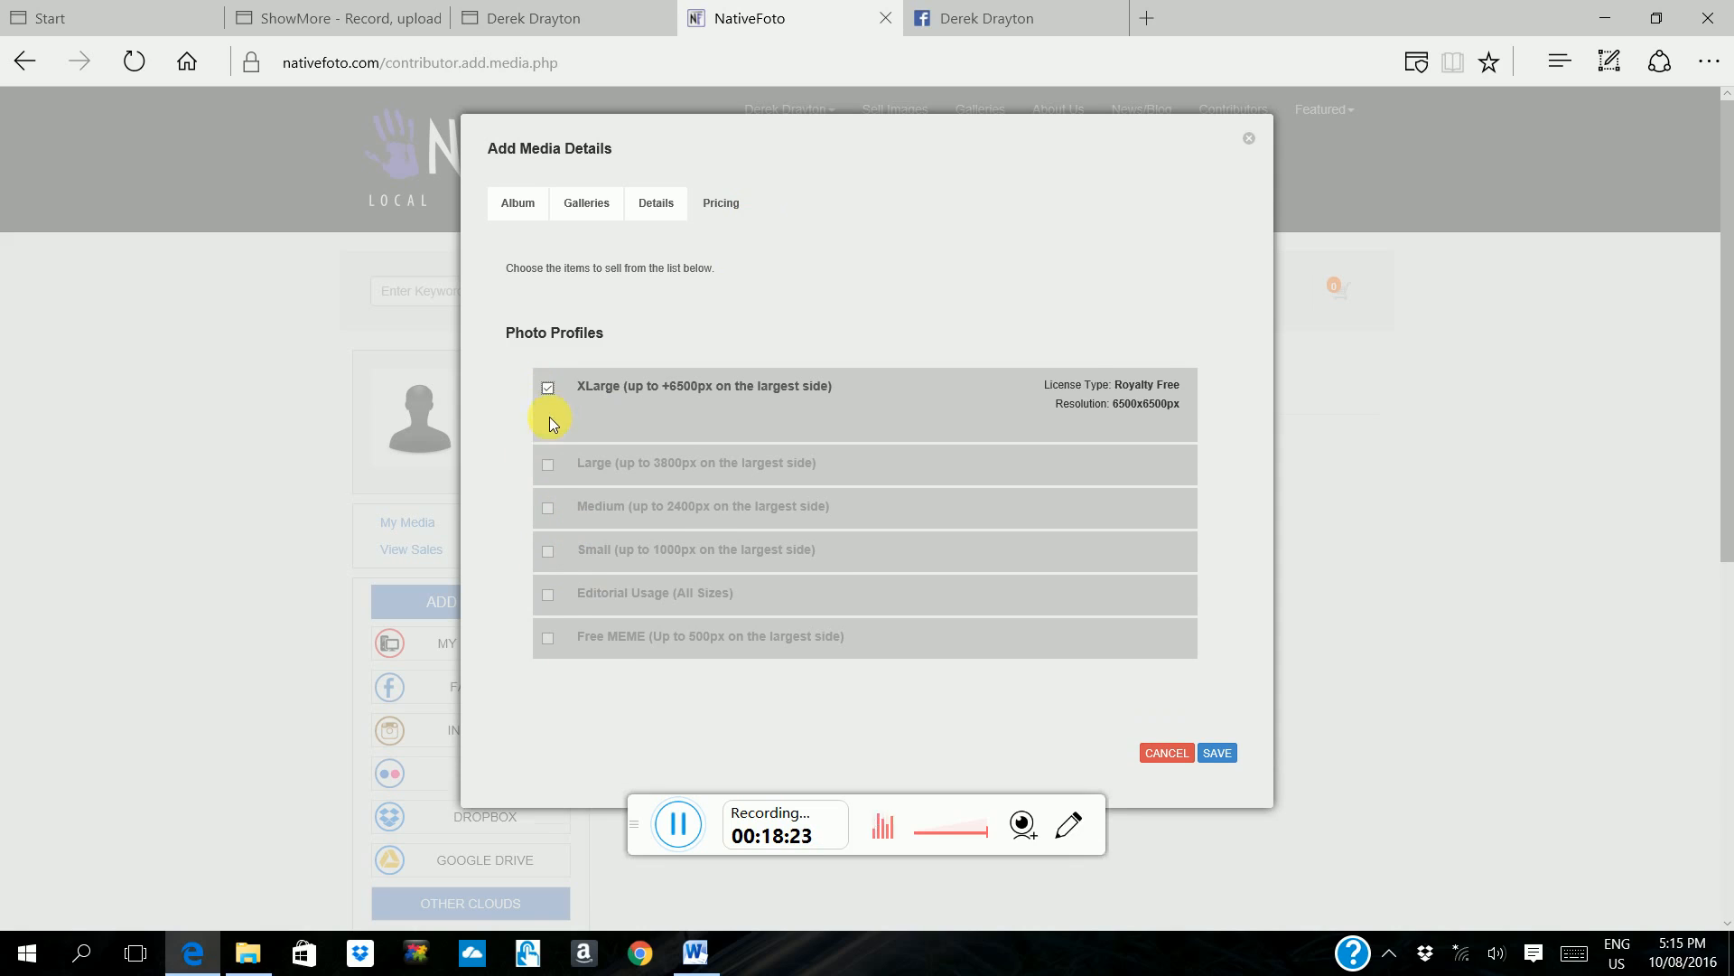
click(545, 470)
click(546, 542)
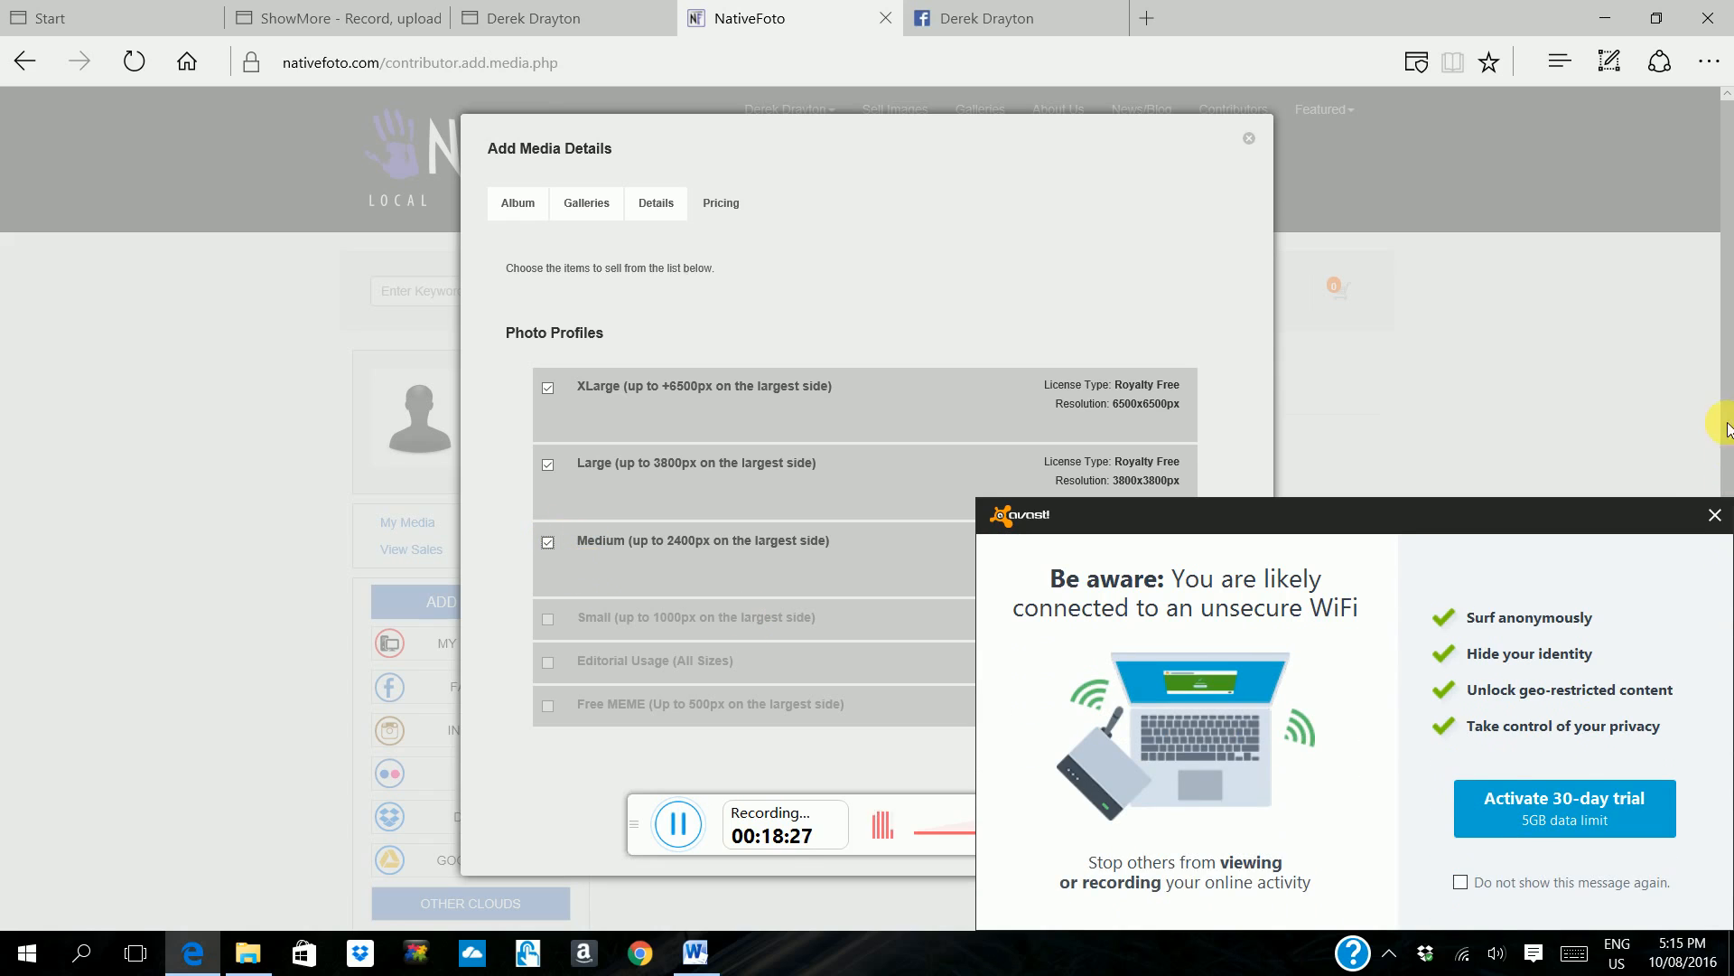
click(1714, 515)
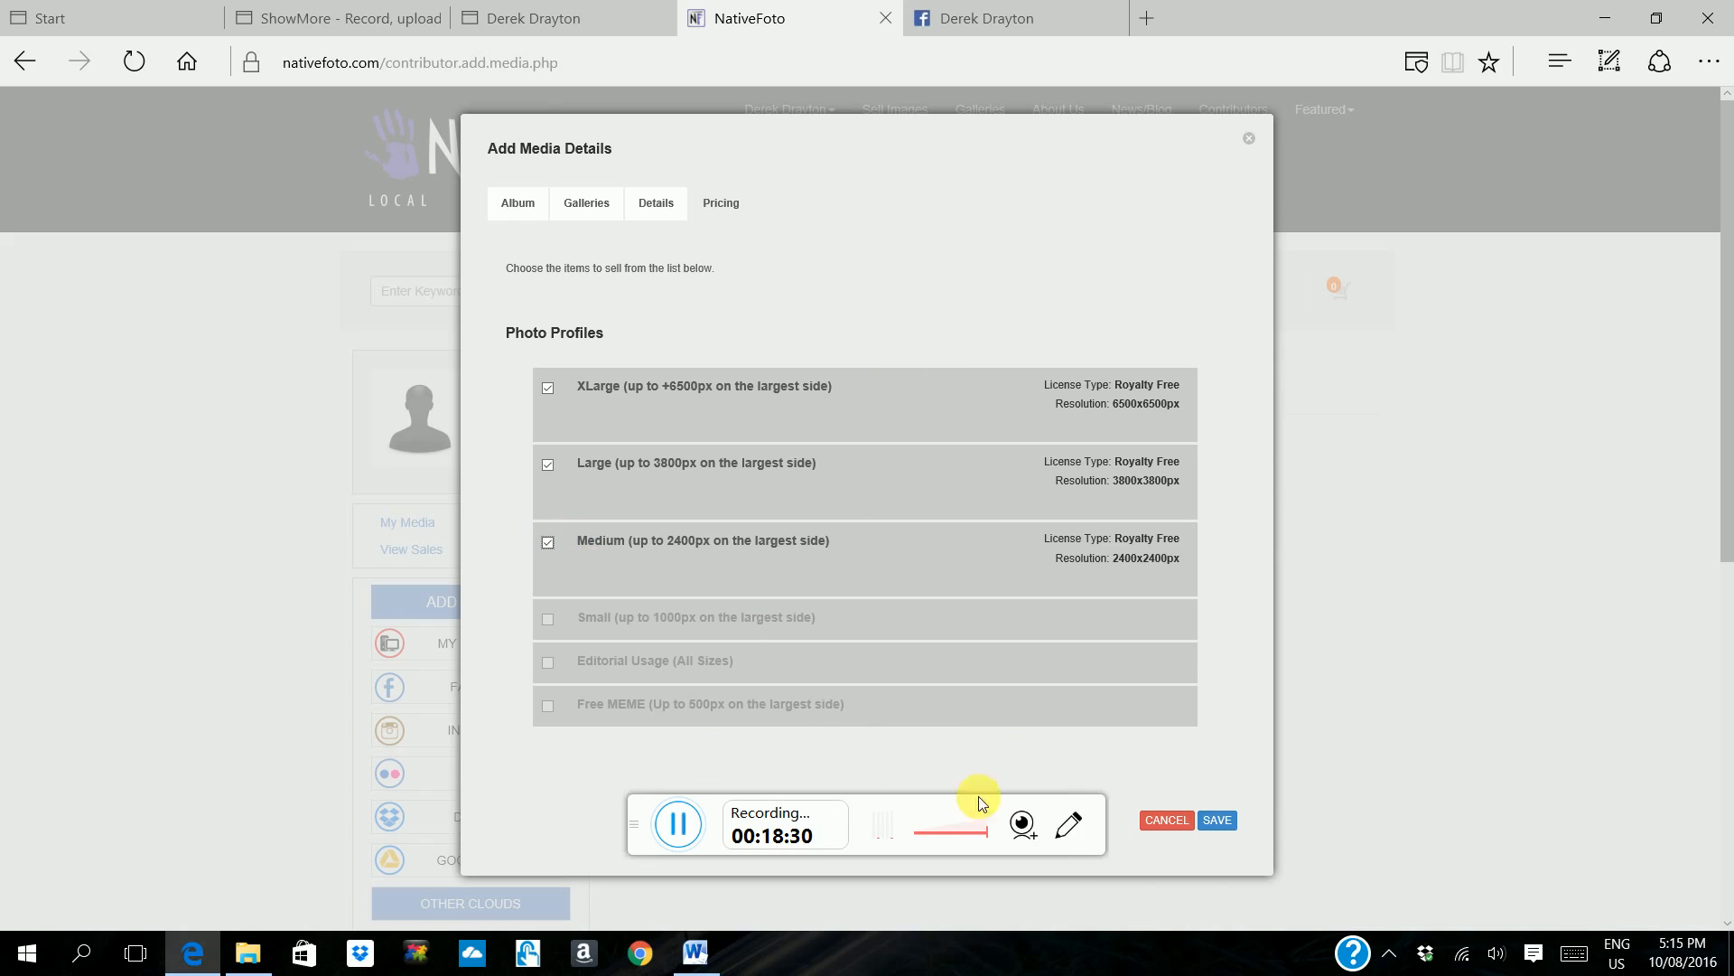
click(1234, 824)
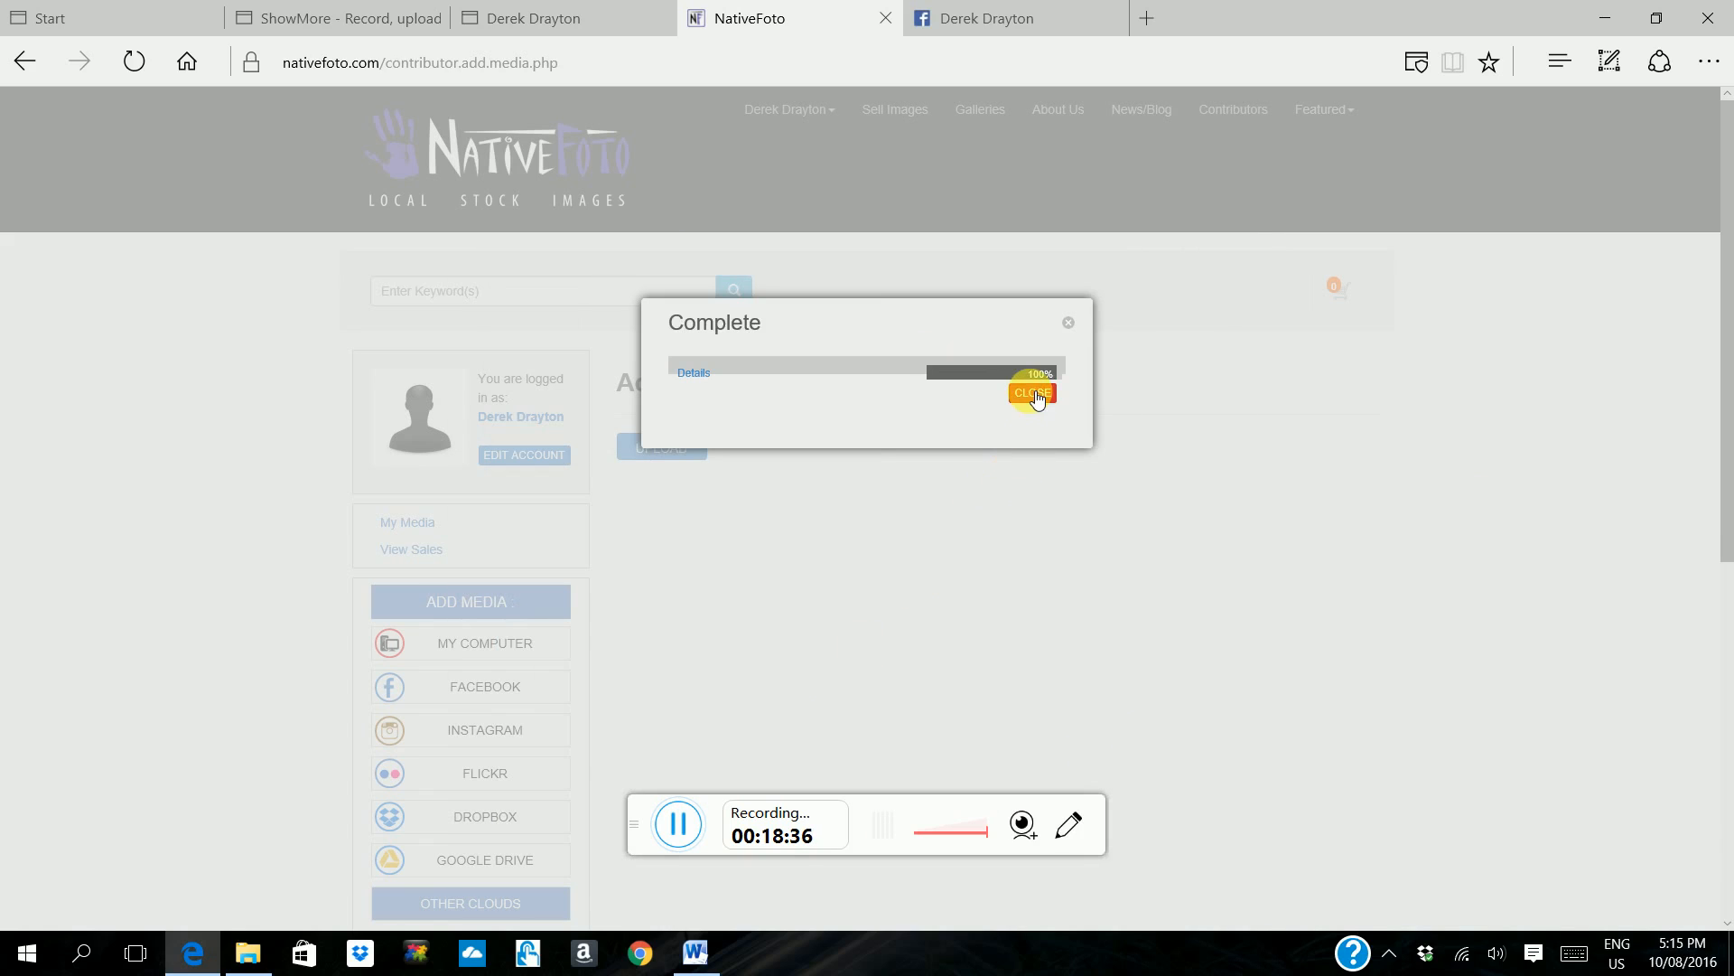
click(1033, 393)
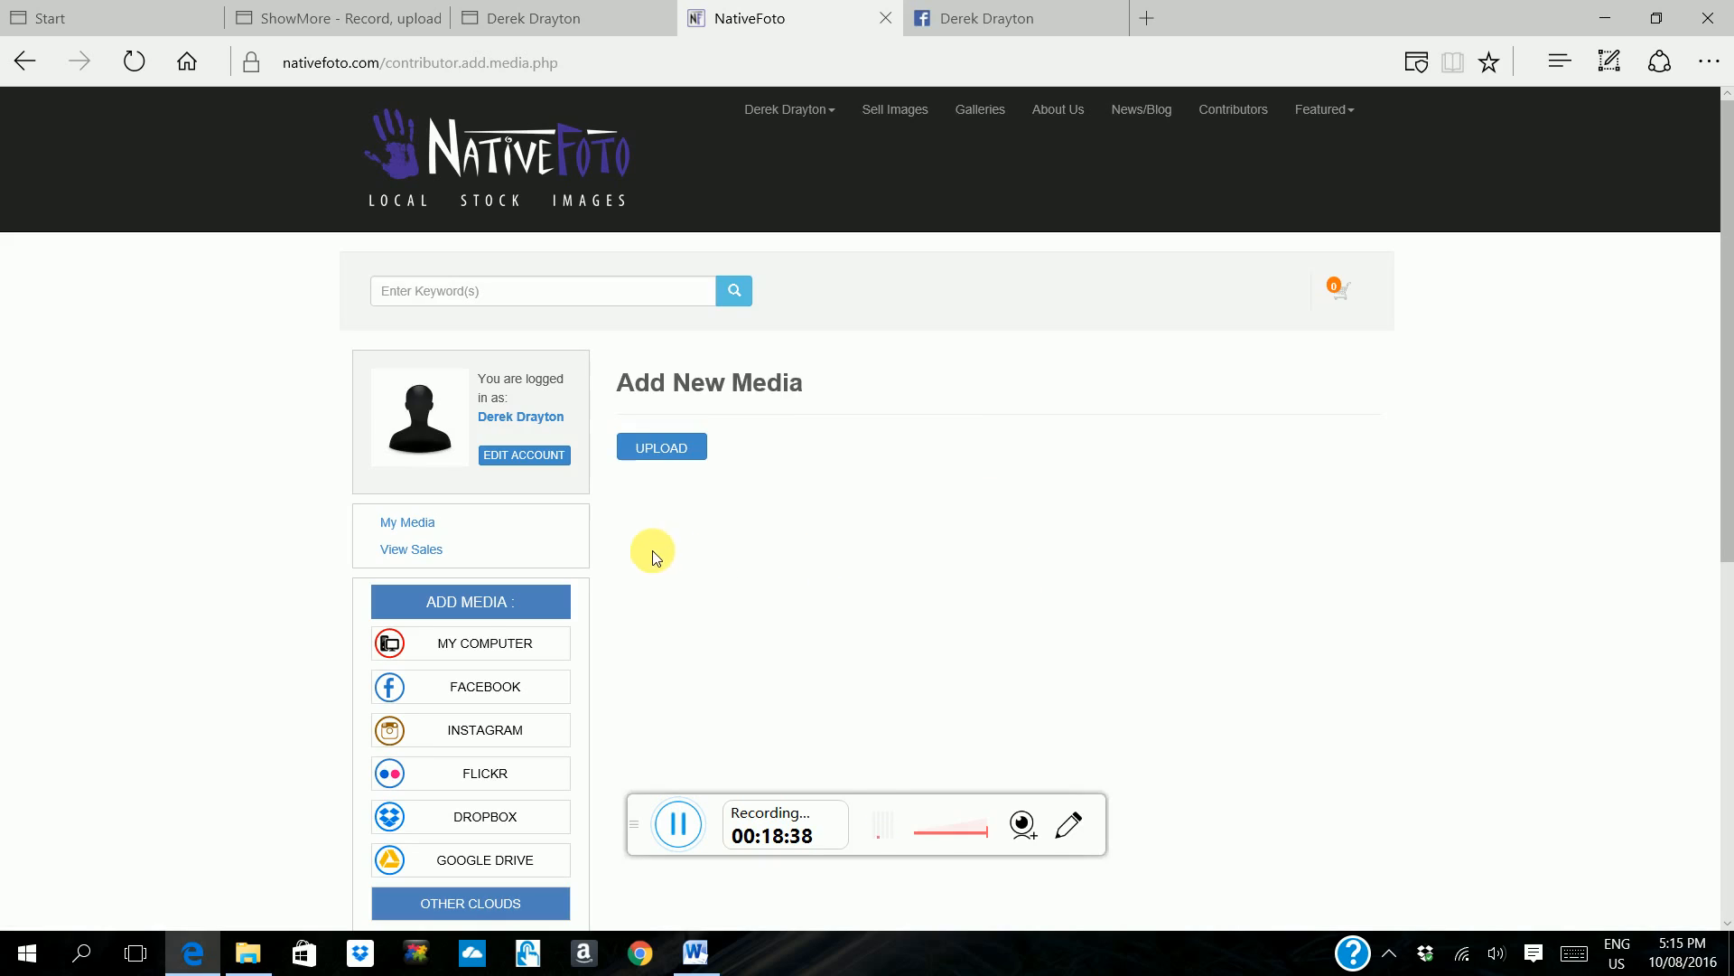
Open My Media and review the uploaded photos and their approval status
click(417, 532)
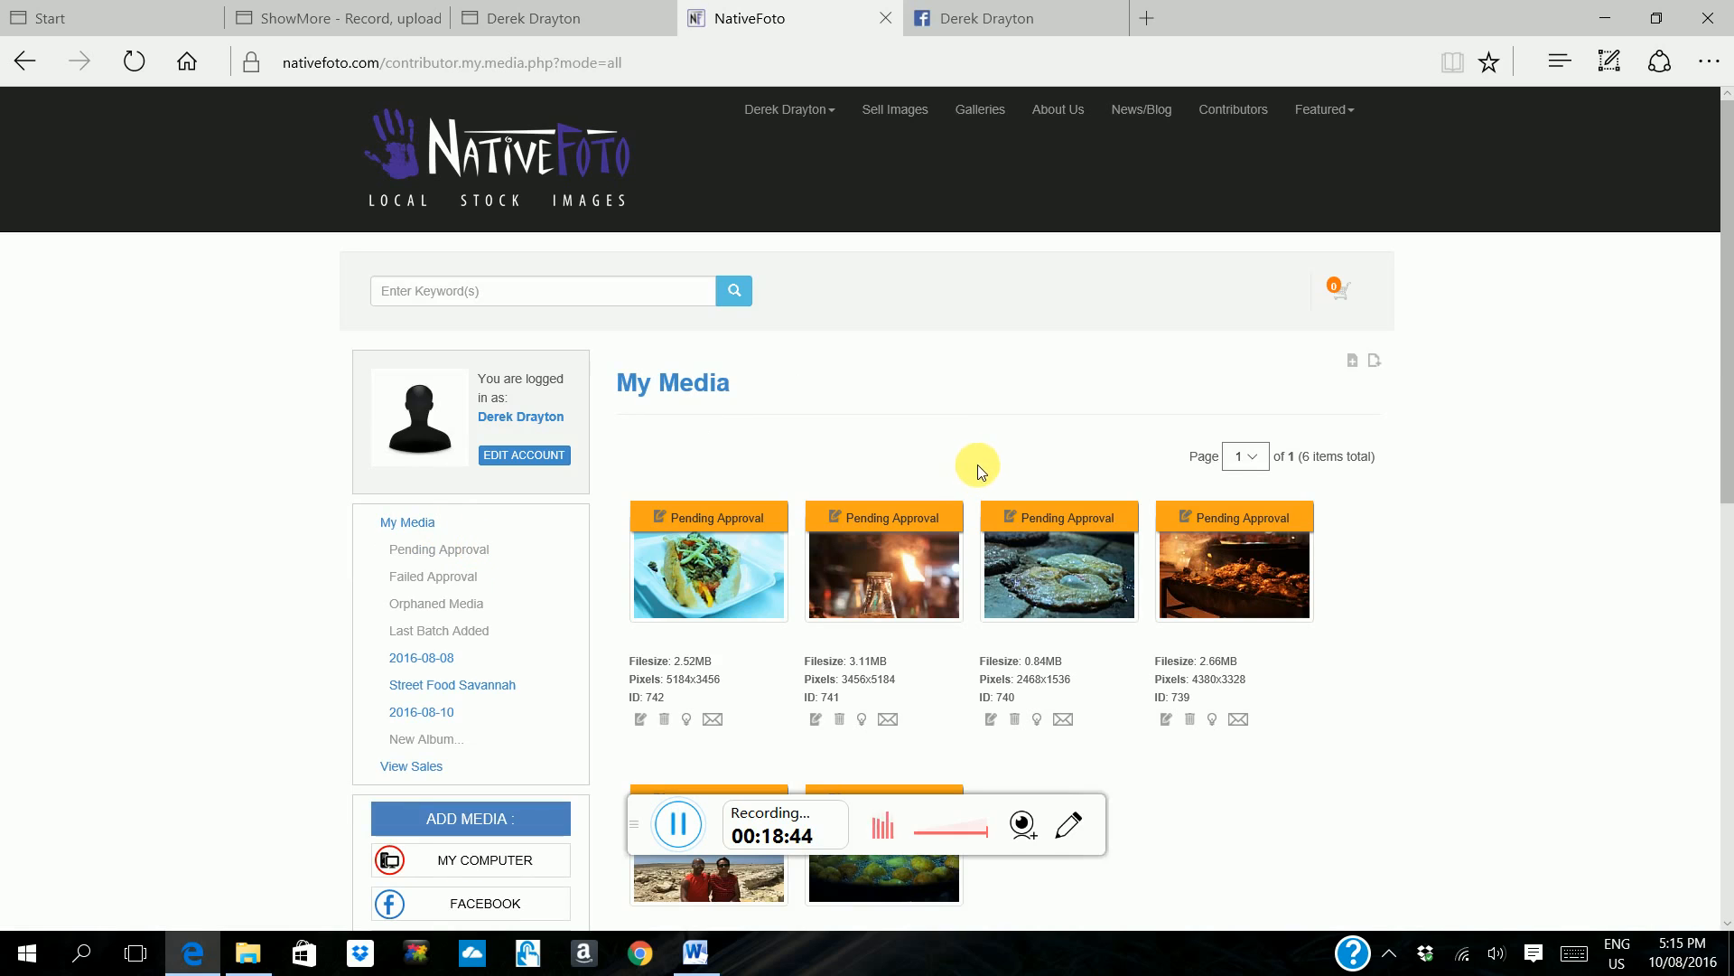
scroll(981, 464, down, 2)
mouse_move(991, 490)
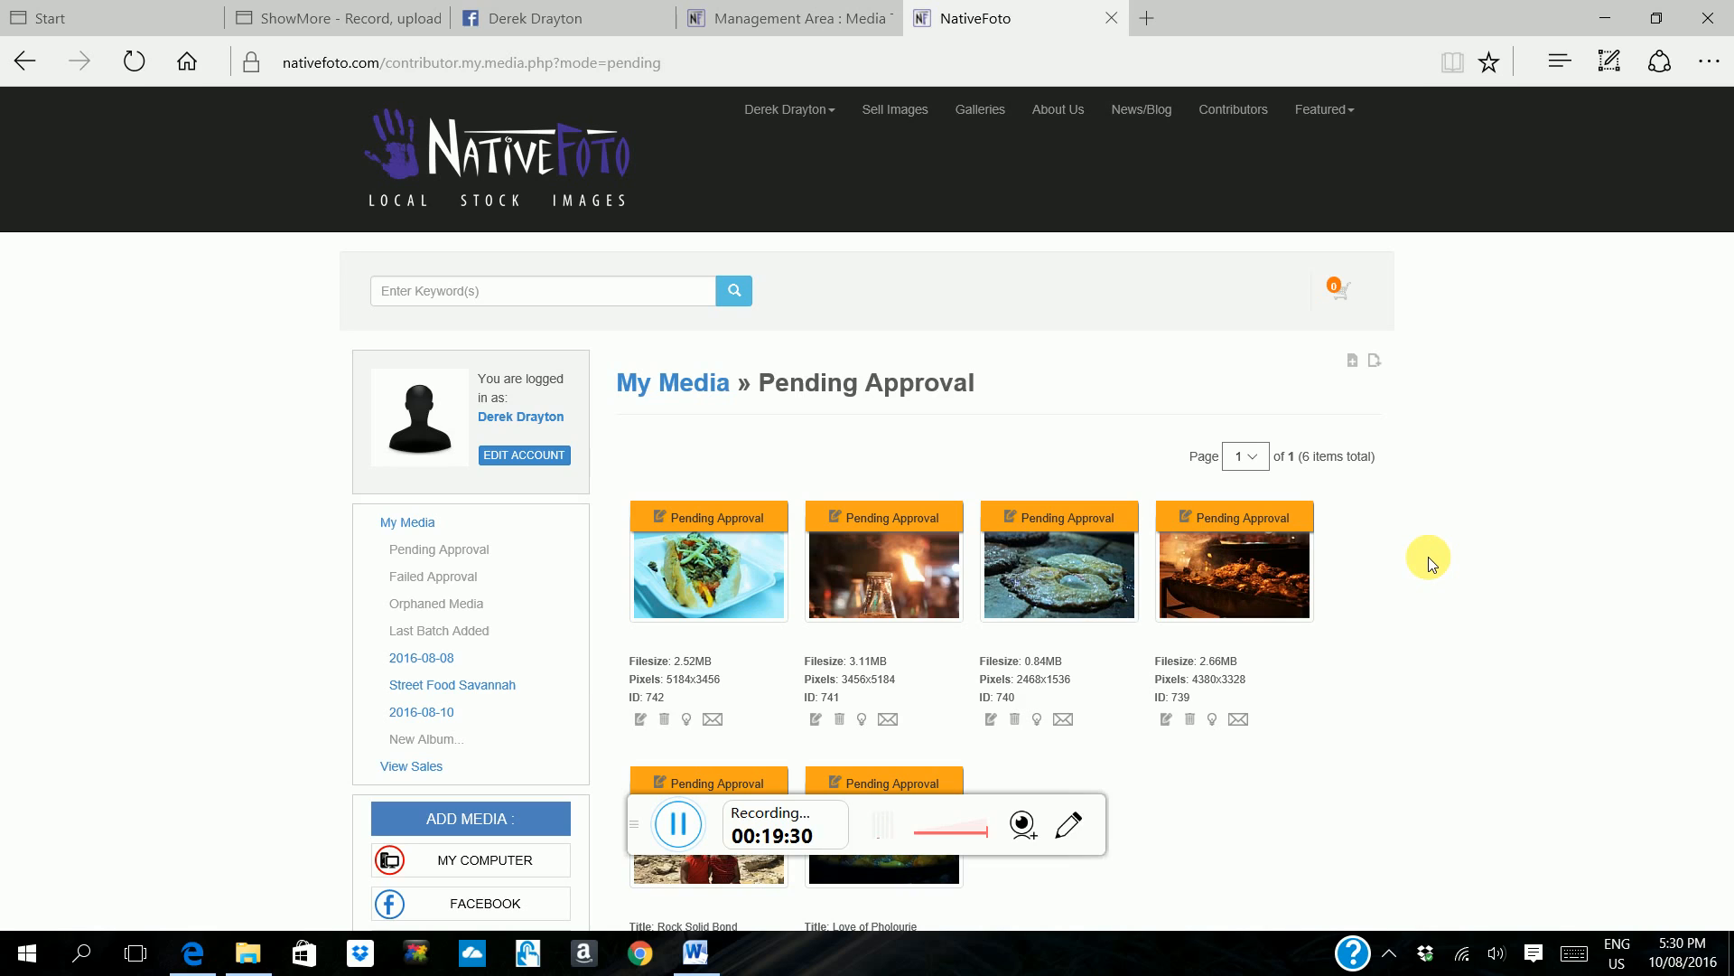
Open the Failed Approval media list and examine the rejected photo and its available actions
click(442, 579)
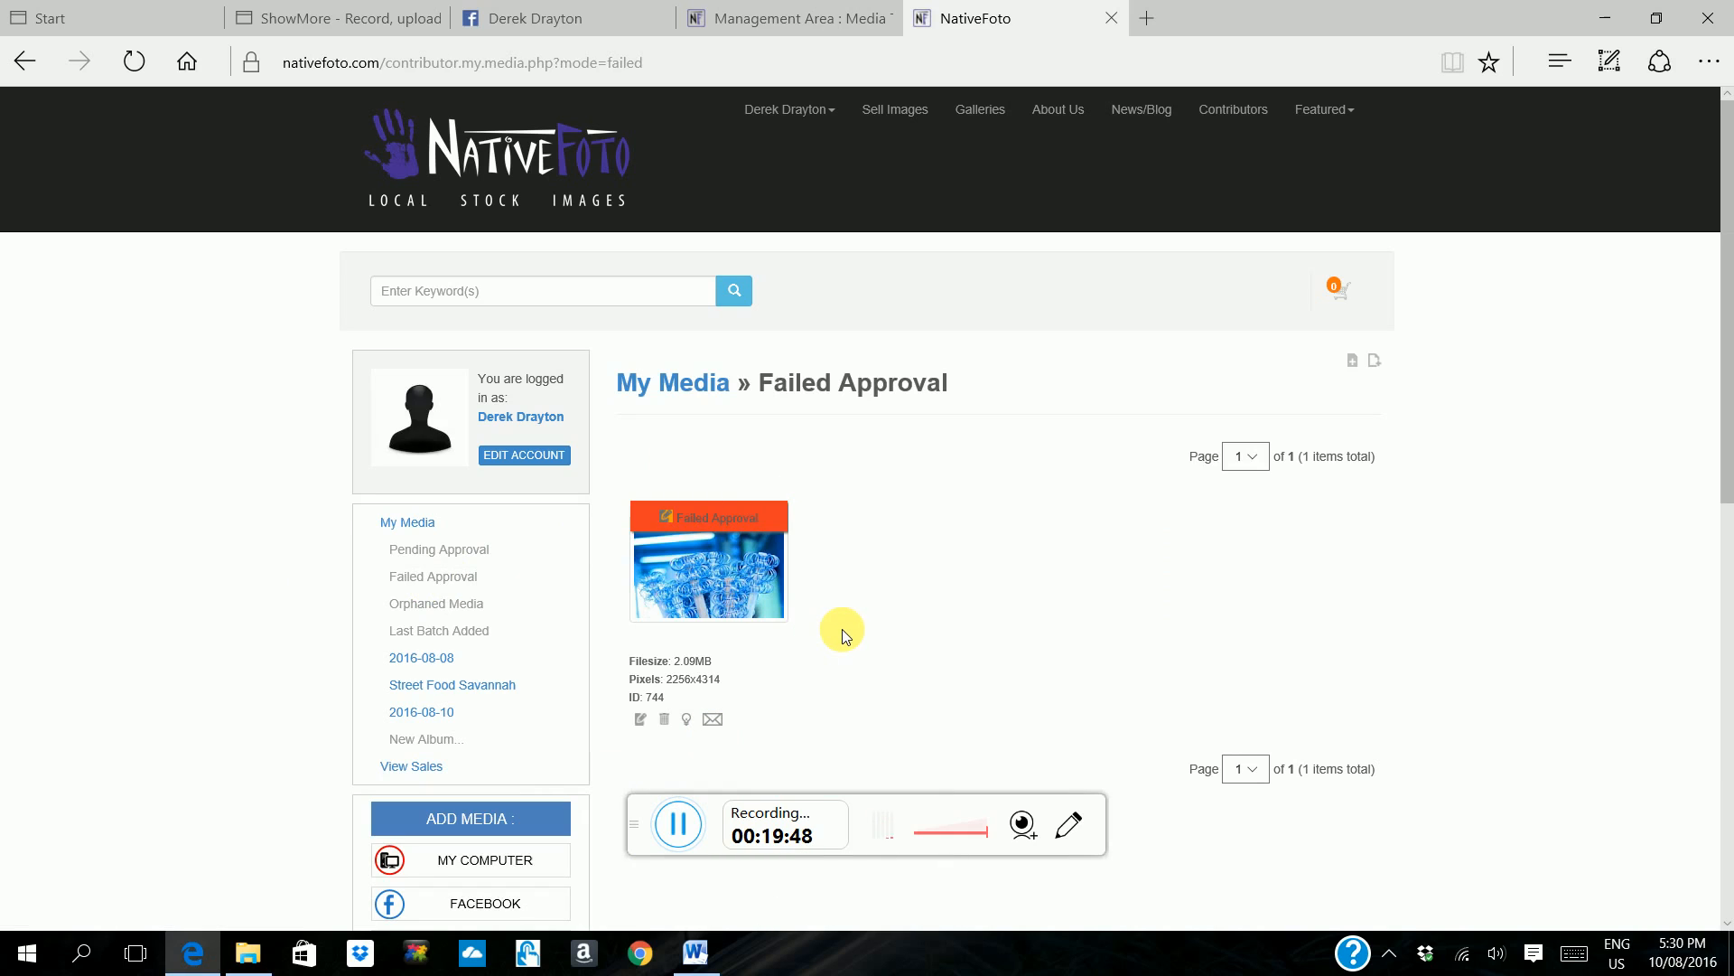
mouse_move(794, 561)
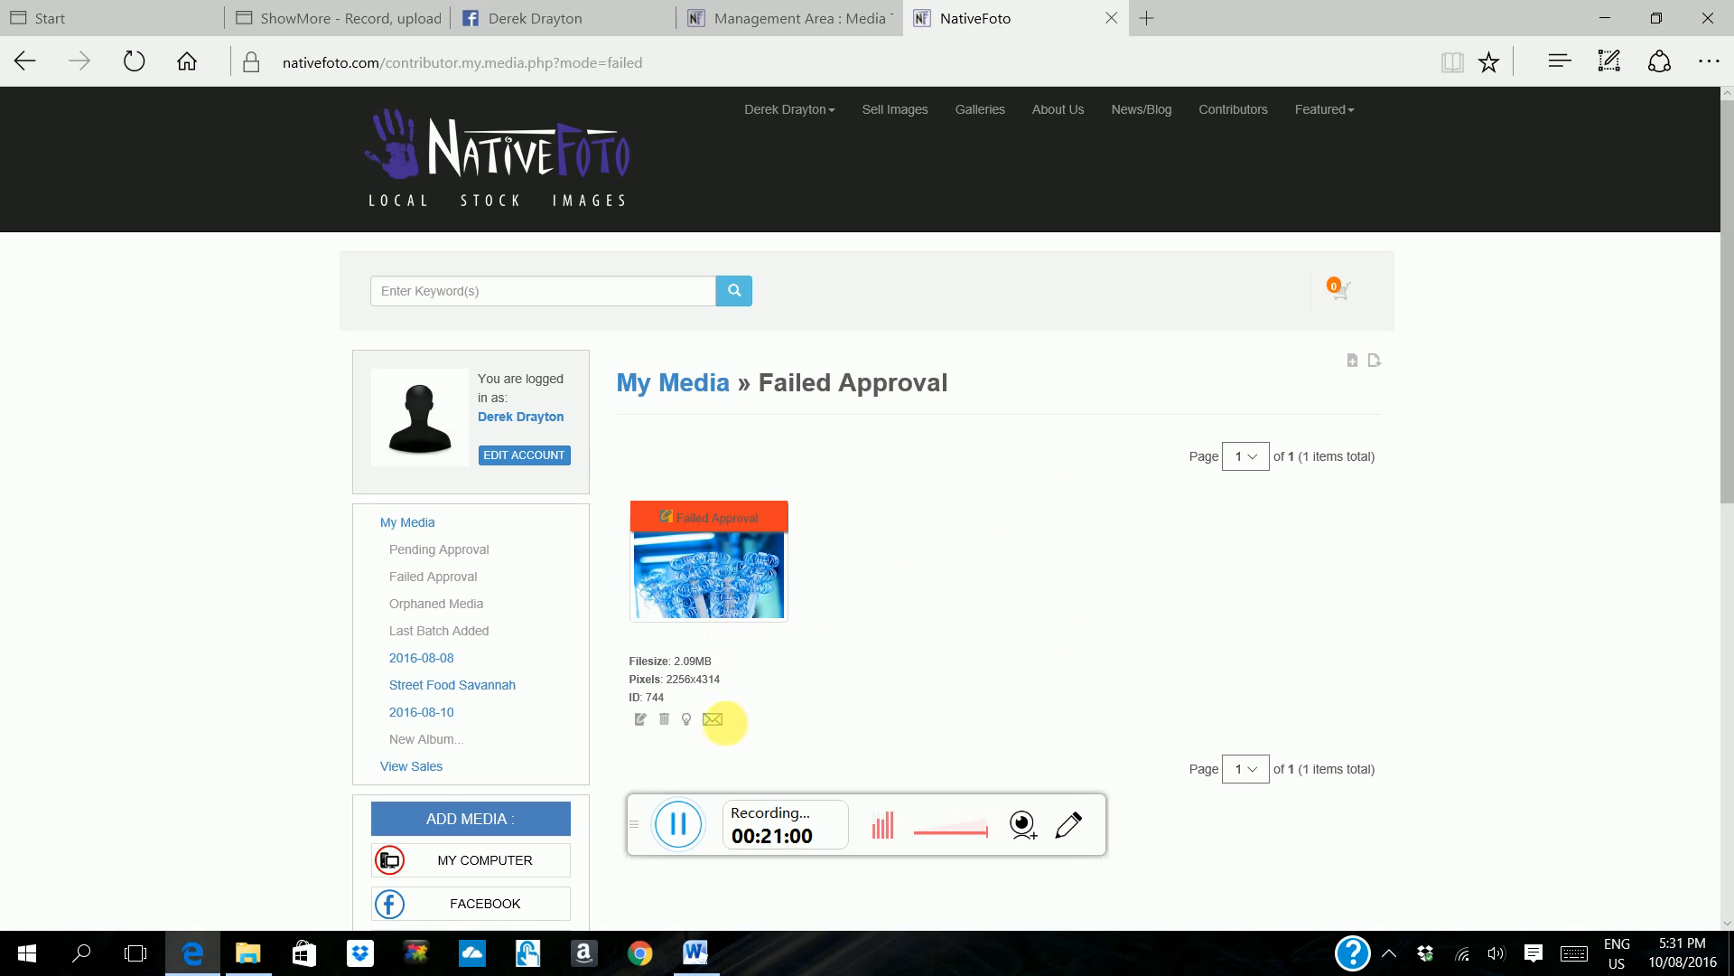
mouse_move(706, 613)
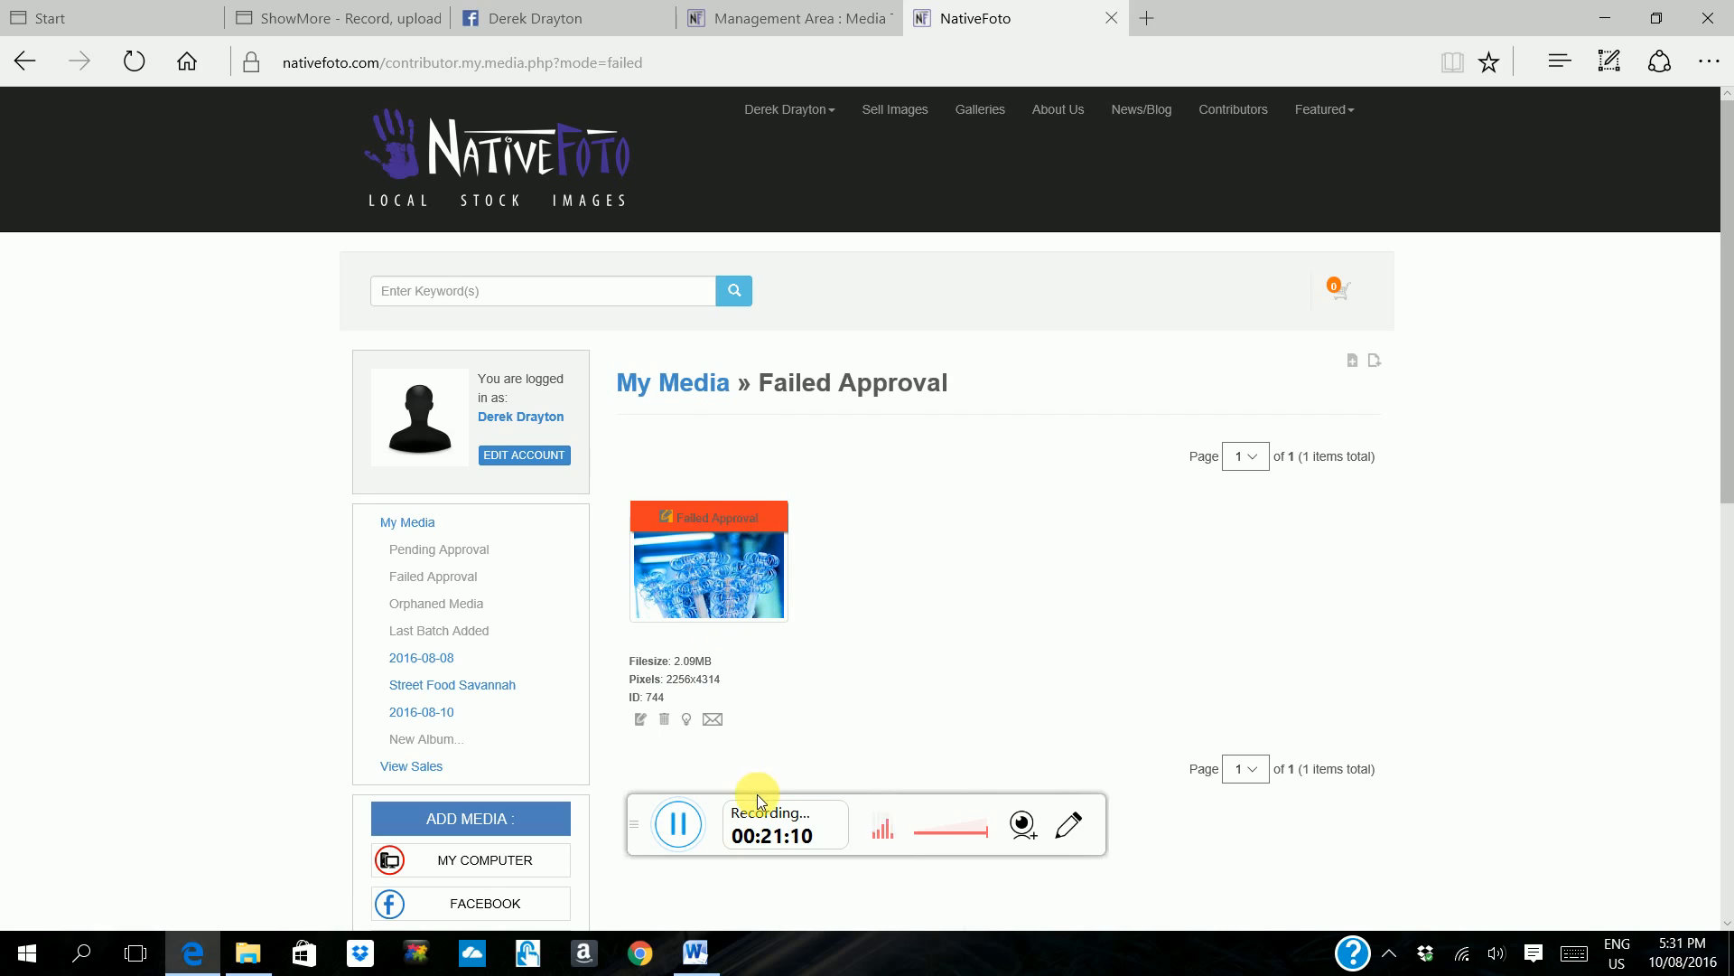
Examine the contributor reference documents and useful links, including the FAQs, in the page footer
click(690, 829)
scroll(713, 746, down, 3)
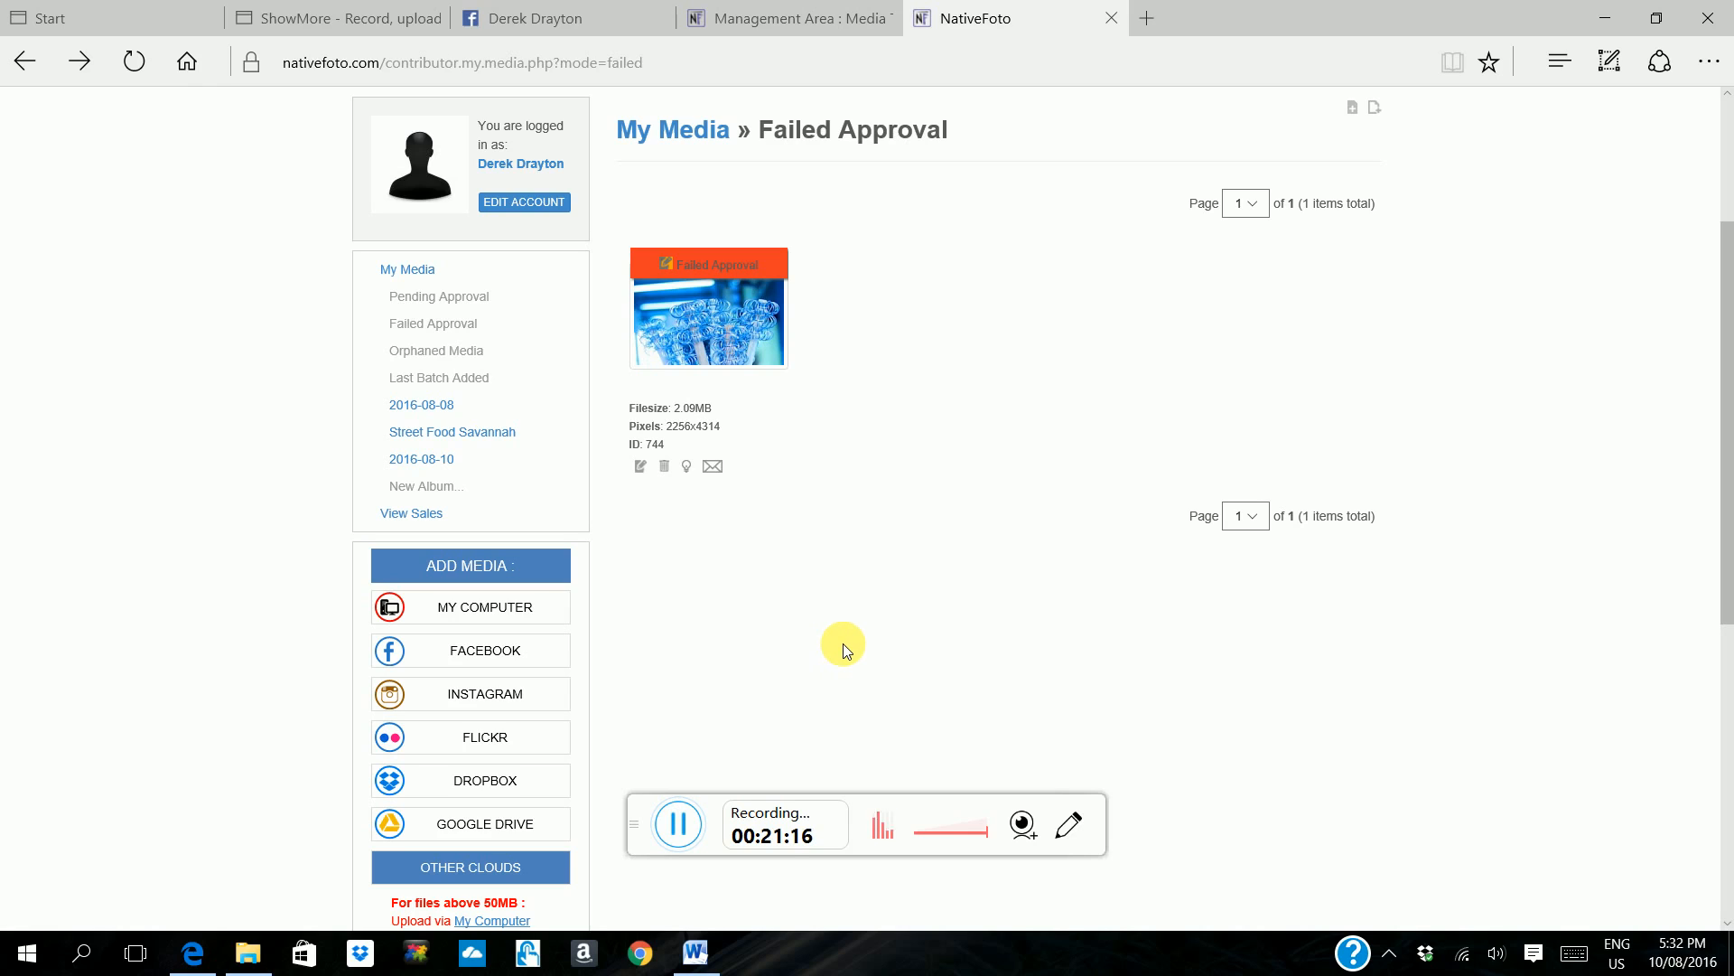
scroll(864, 677, down, 3)
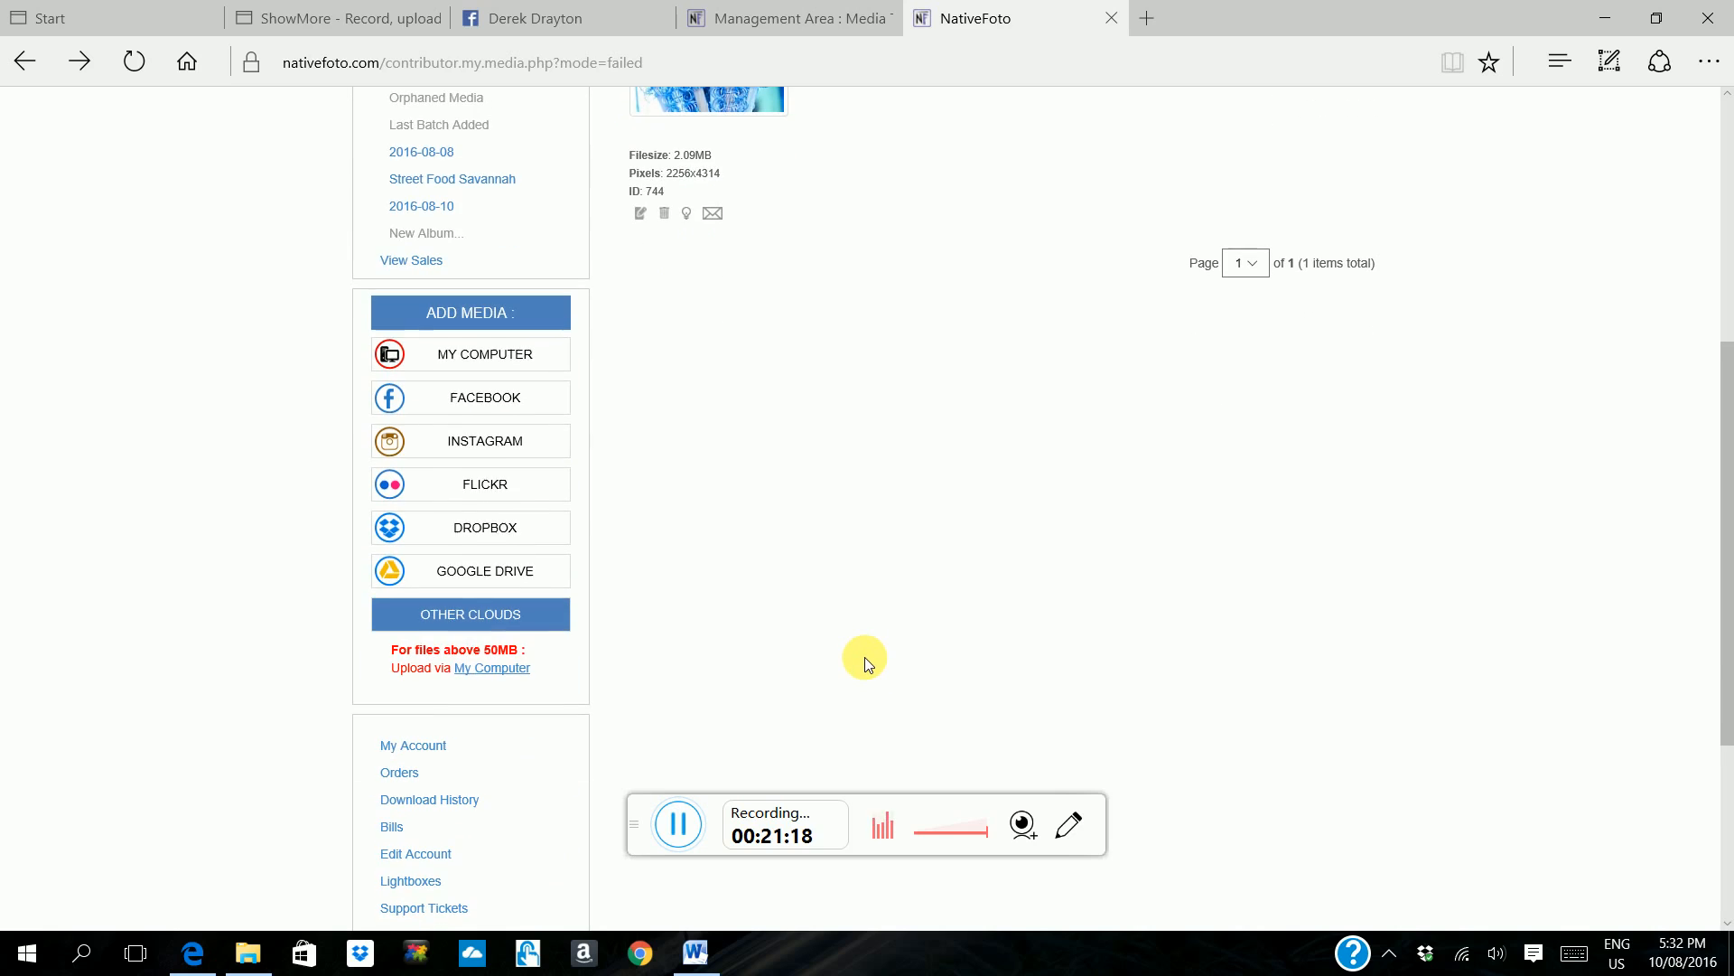
scroll(864, 659, down, 4)
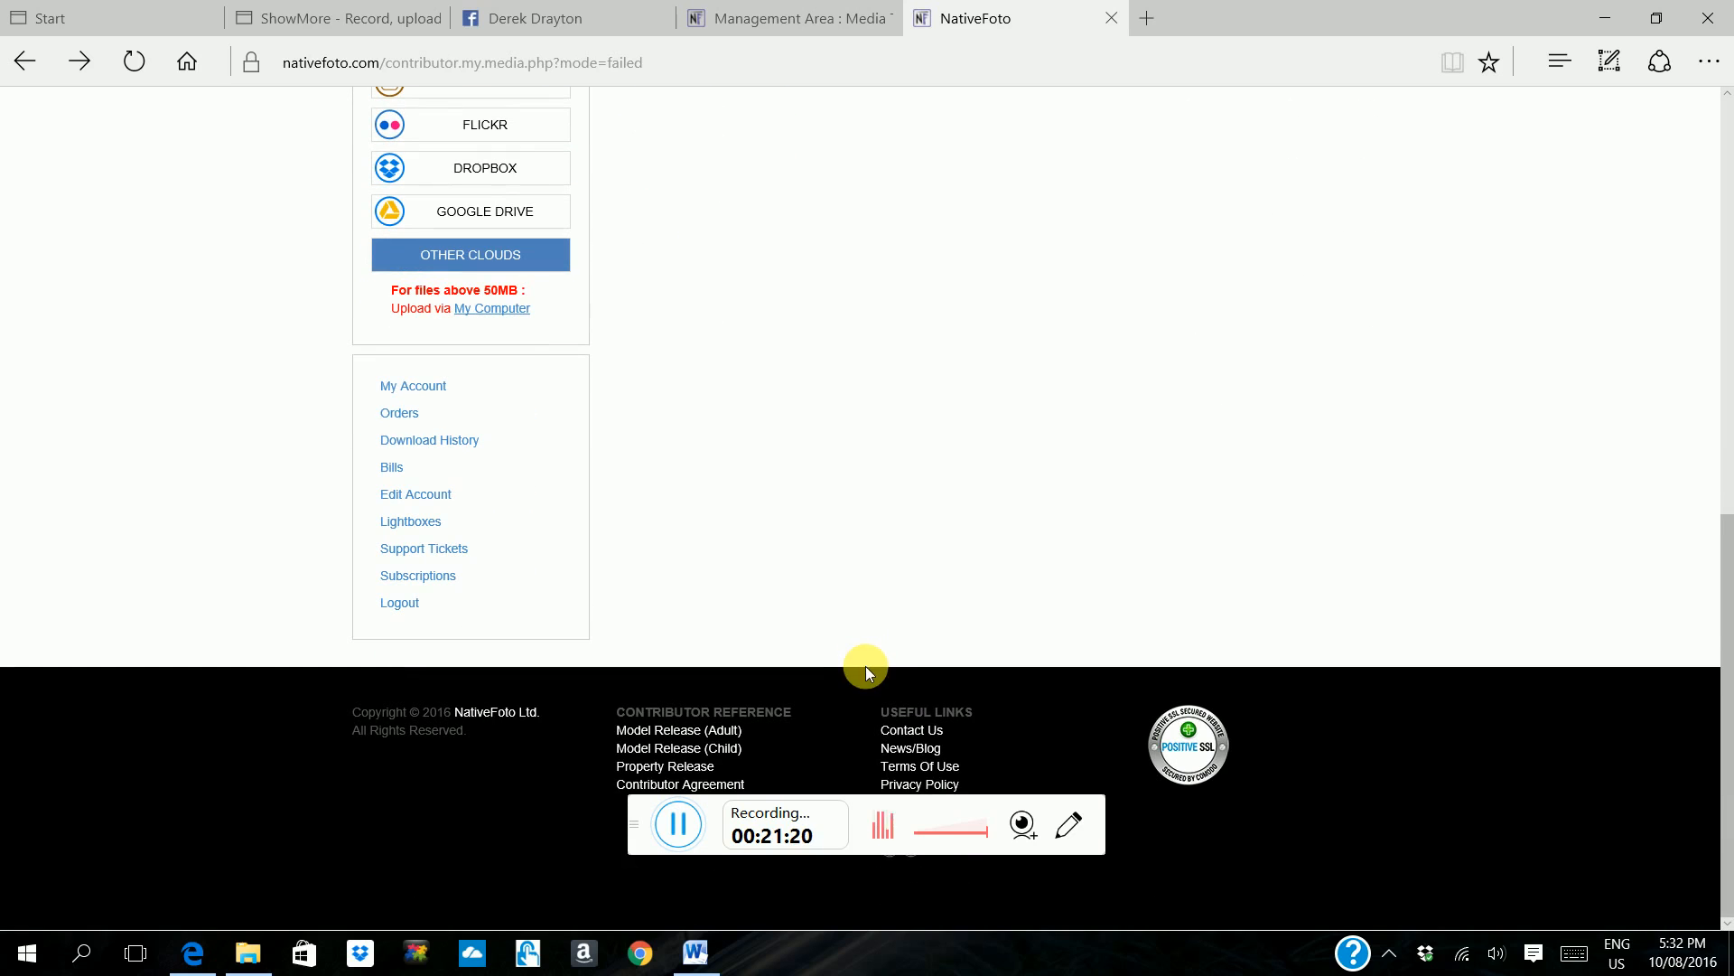
drag(639, 805, 699, 448)
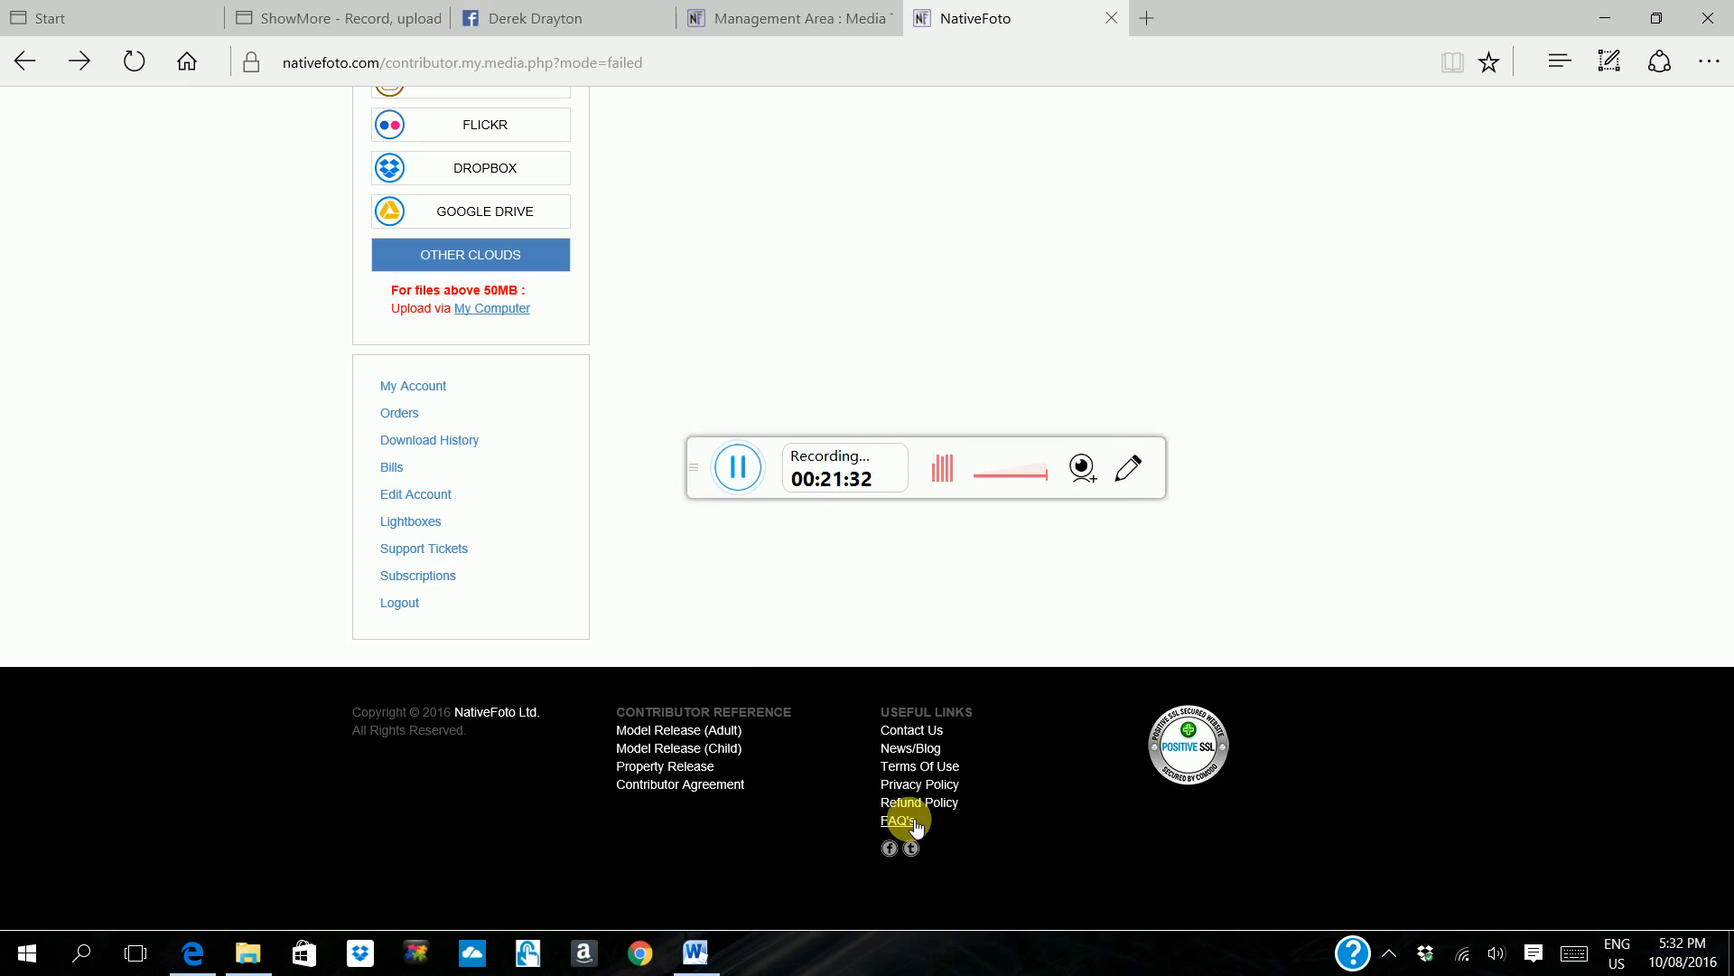
scroll(891, 351, up, 4)
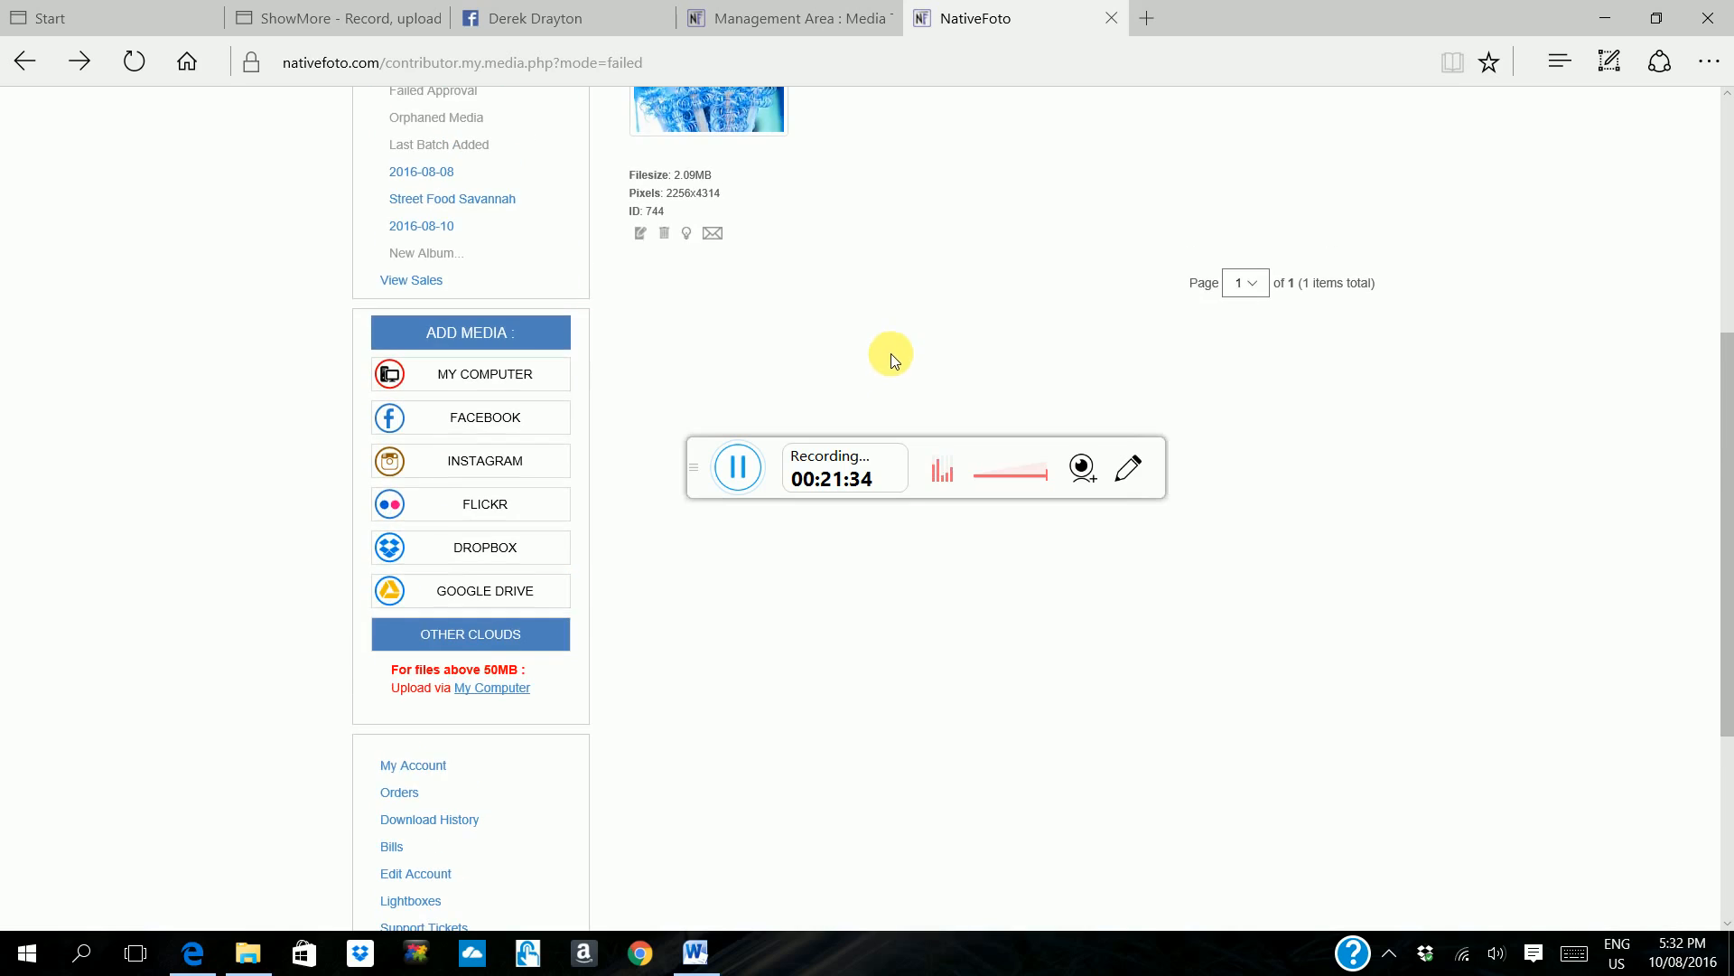
scroll(900, 372, down, 4)
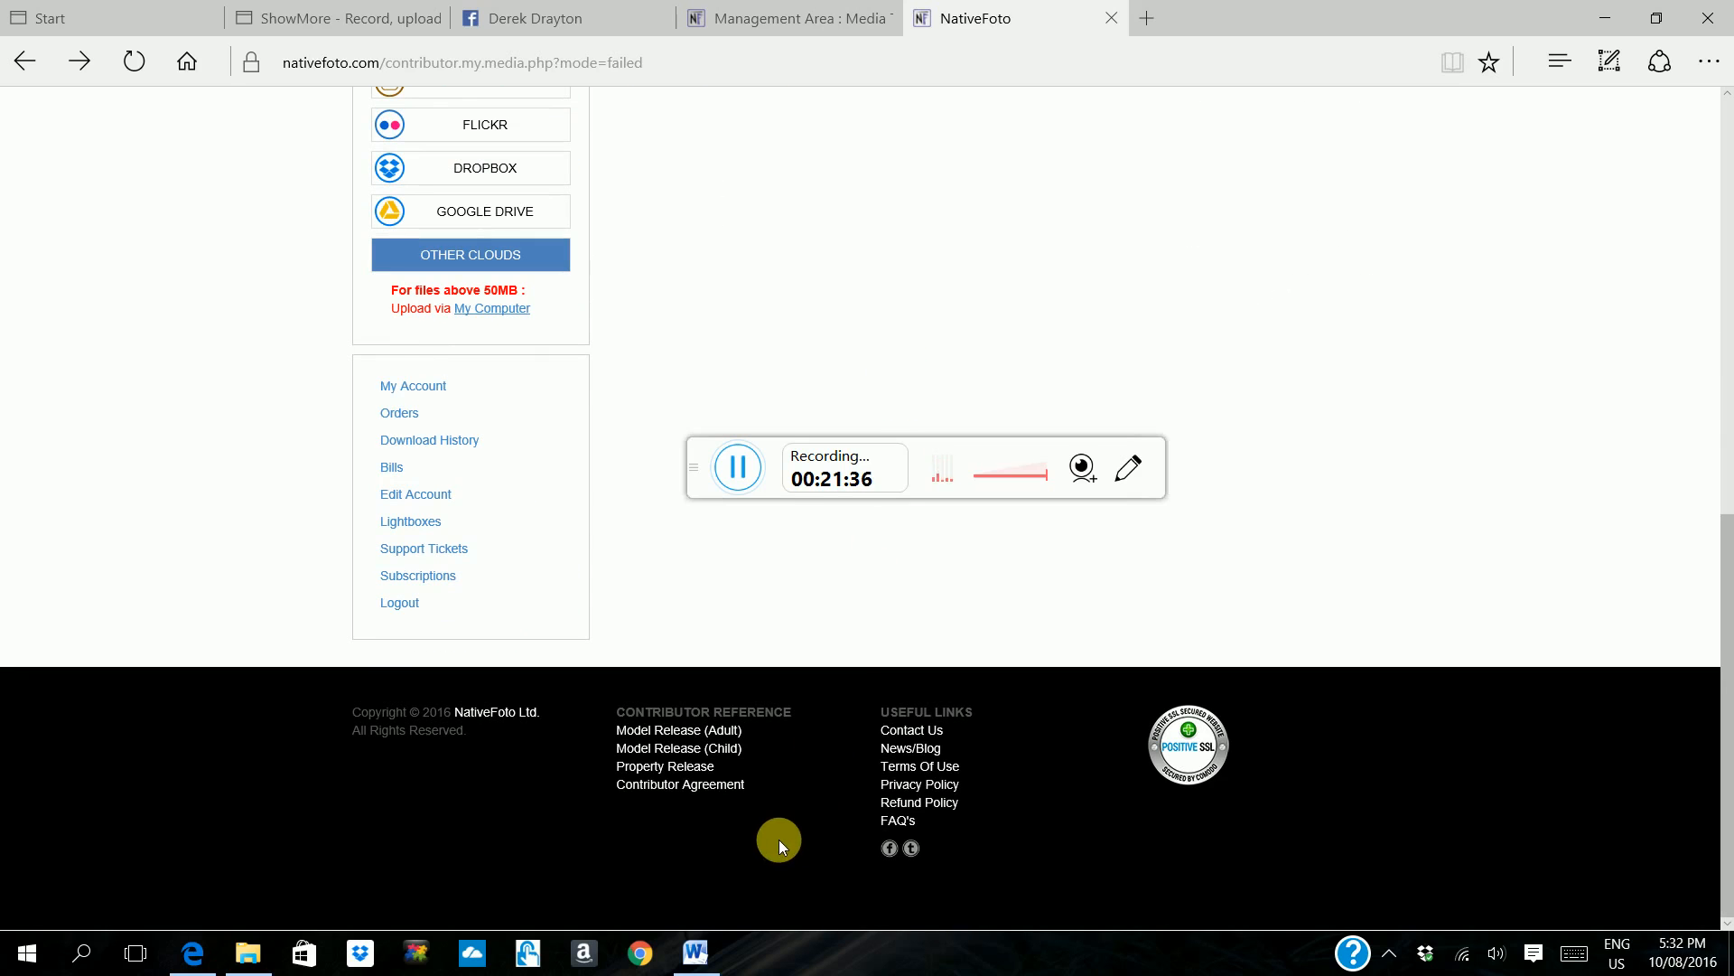